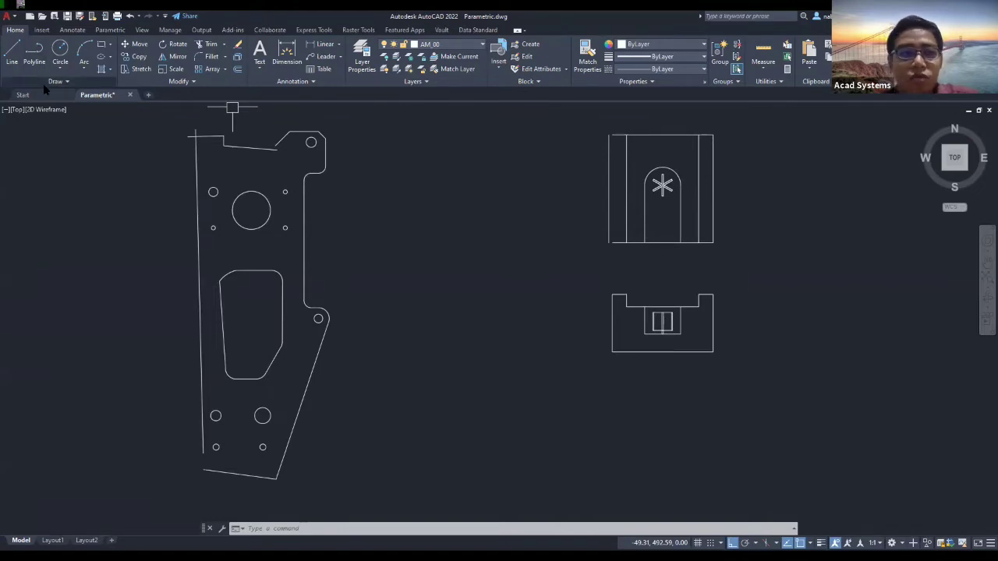
# - In the Coincident practice box, apply a Coincident constraint joining the steep upper line's lower end to the neighbouring line's left end
pyautogui.click(110, 31)
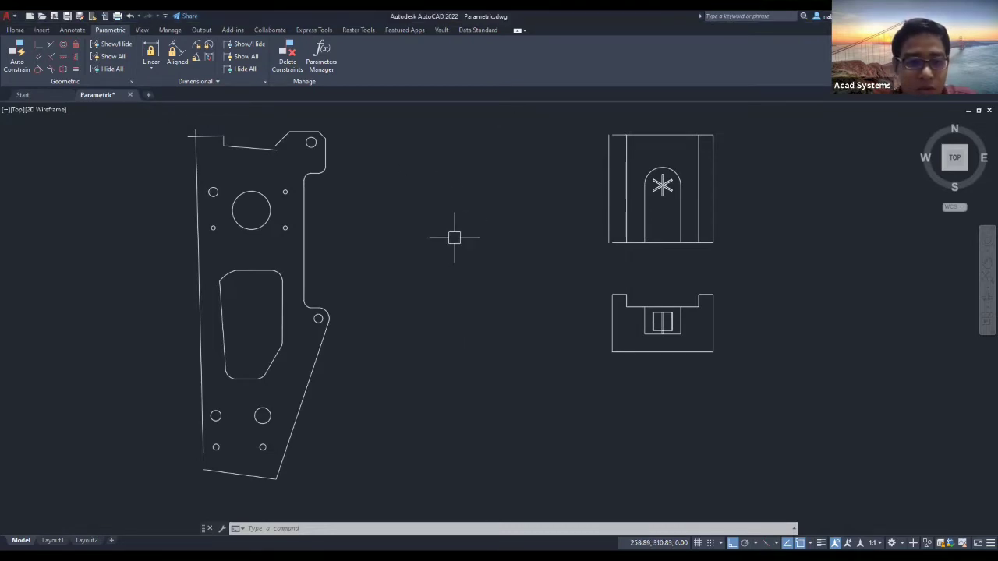
pyautogui.moveTo(454, 238); pyautogui.dragTo(421, 124, button='middle')
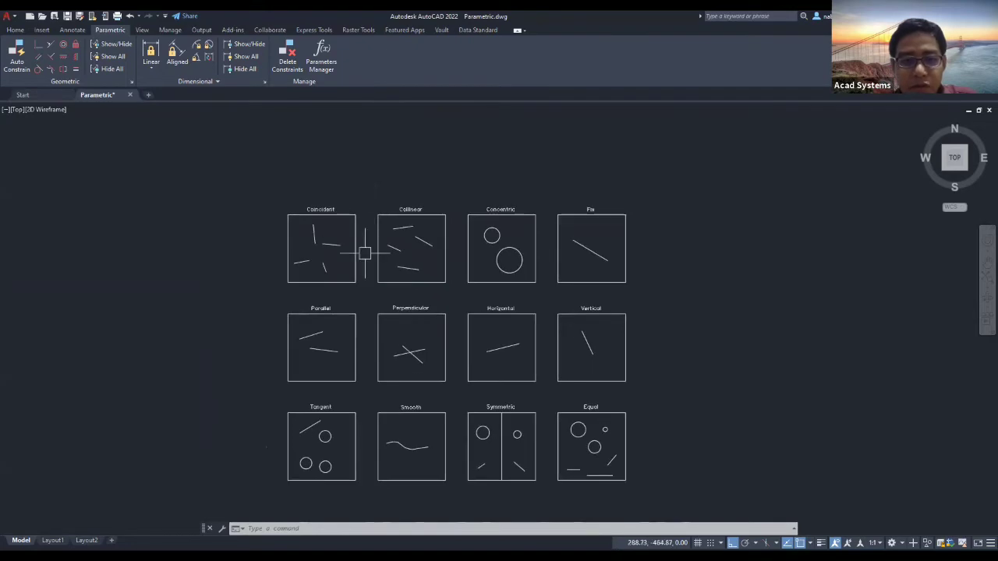
pyautogui.scroll(5, 363, 251)
pyautogui.moveTo(297, 216); pyautogui.dragTo(407, 263, button='middle')
pyautogui.scroll(2, 345, 269)
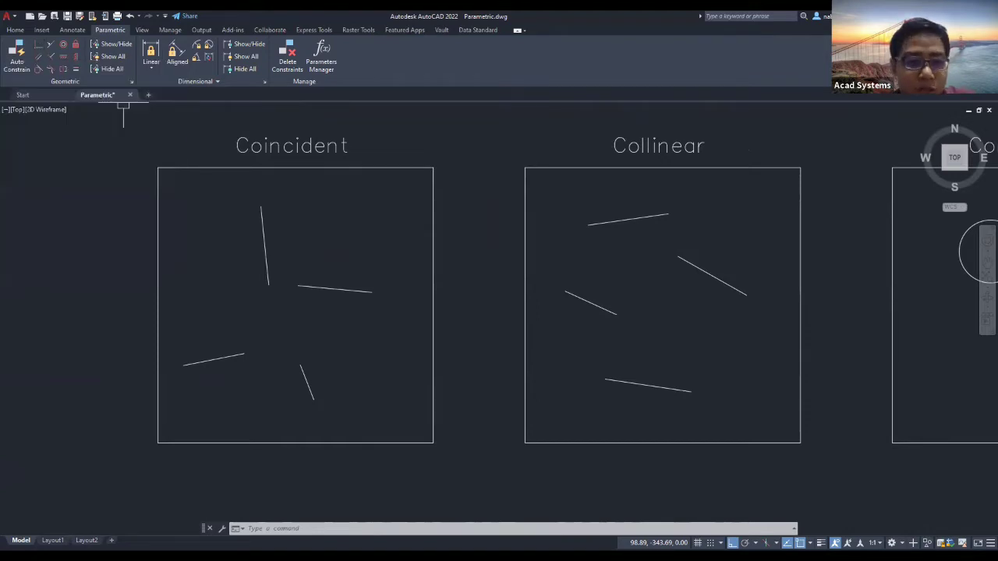
pyautogui.click(265, 245)
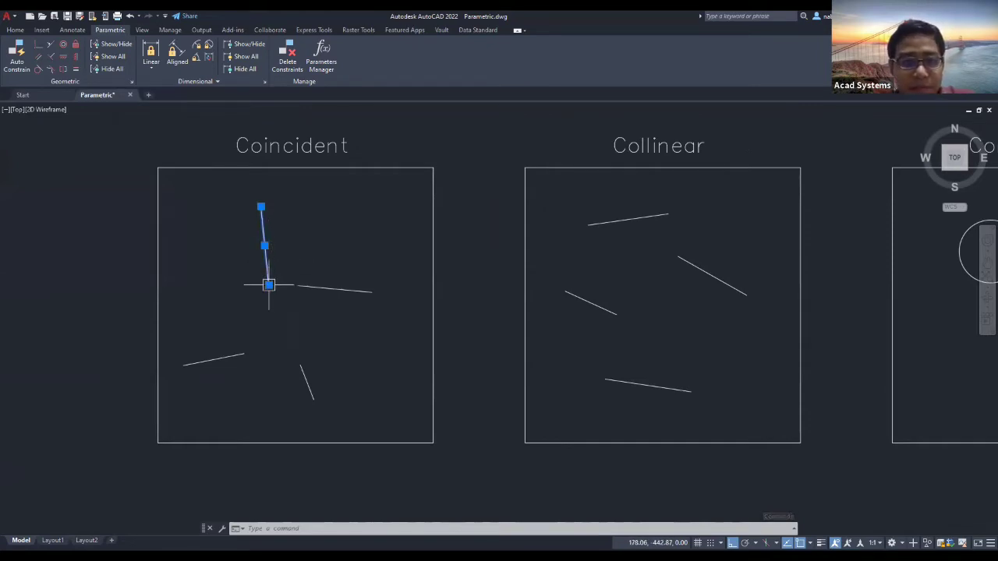
pyautogui.press('Escape')
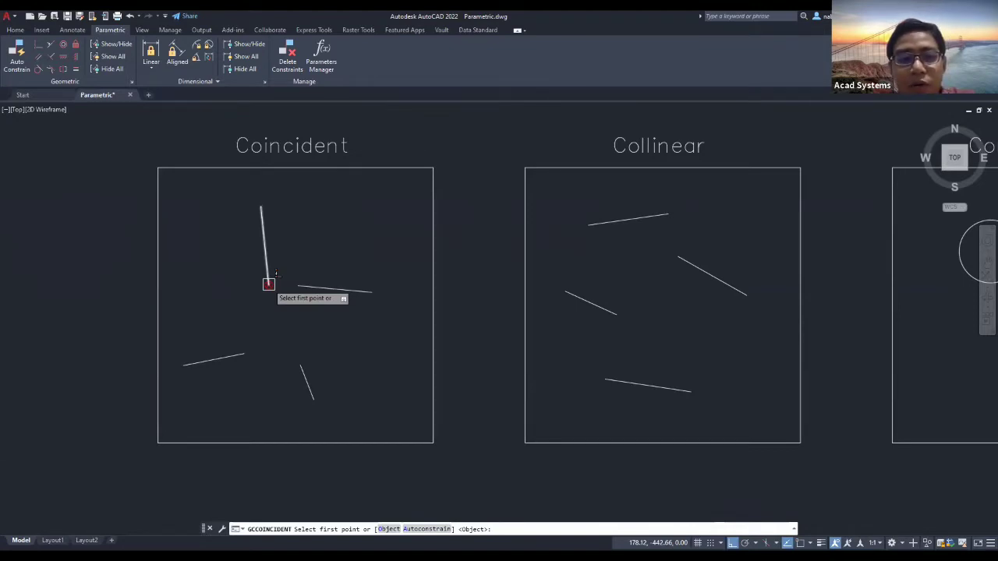
pyautogui.click(268, 283)
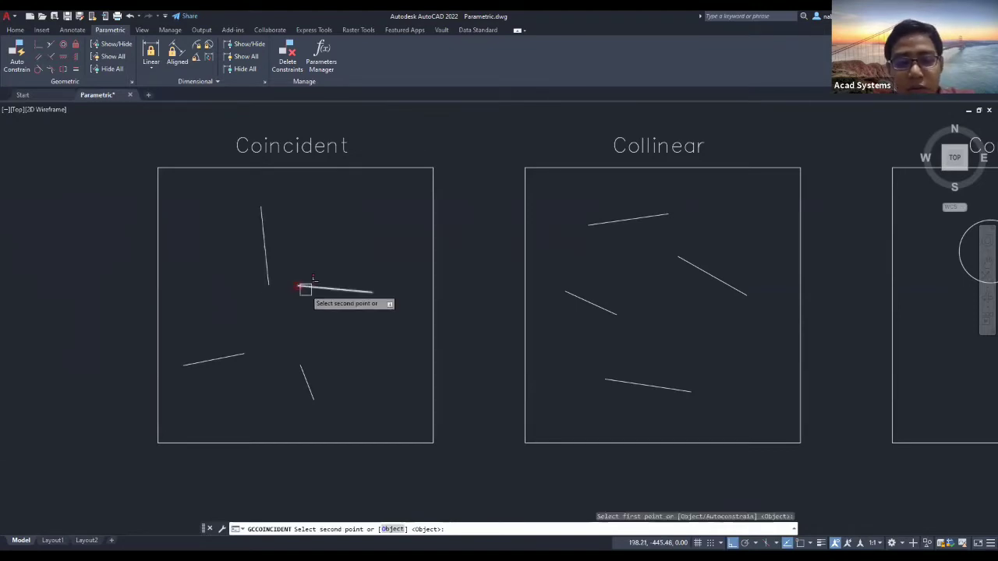
pyautogui.click(305, 289)
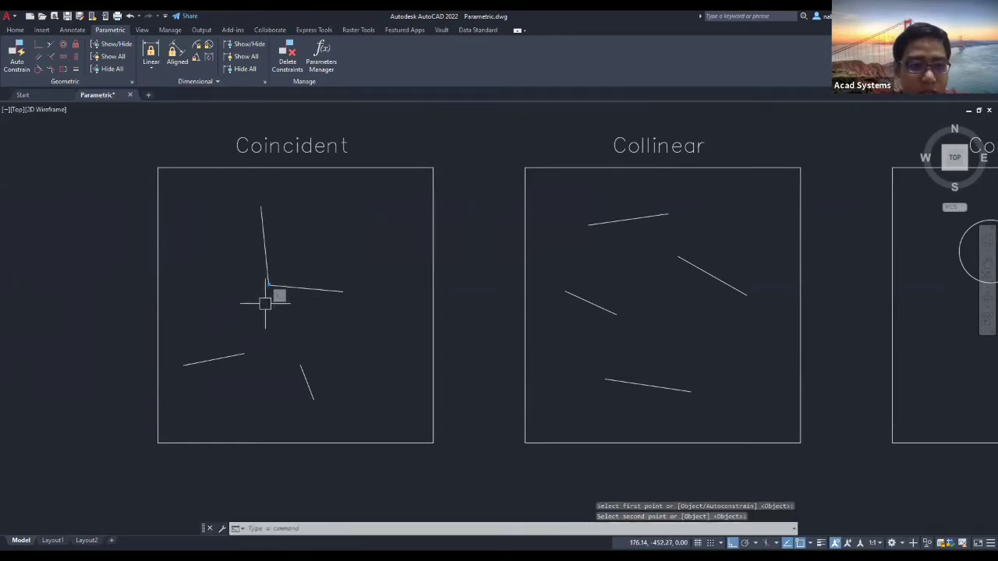
pyautogui.scroll(2, 250, 298)
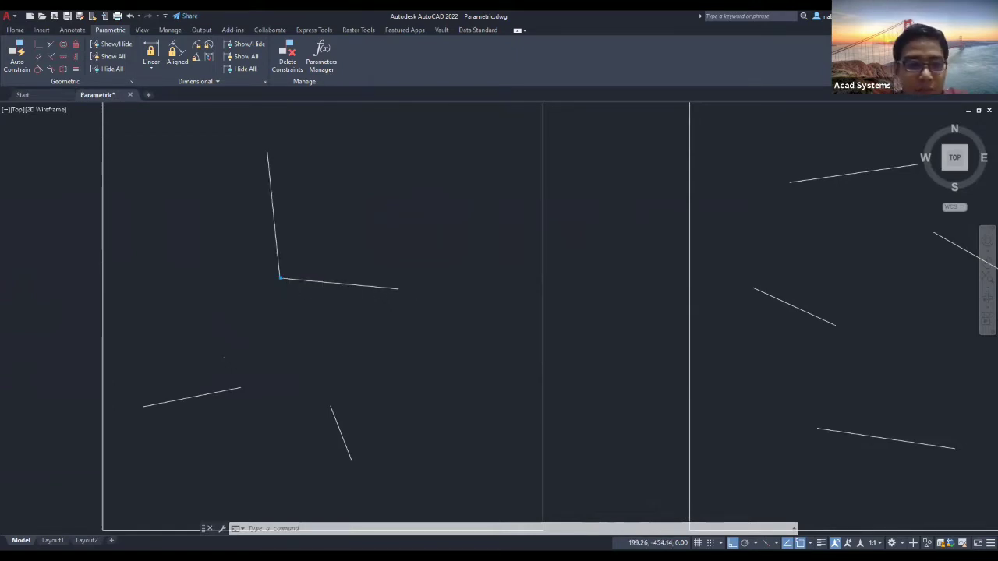
pyautogui.press('Escape')
pyautogui.press('Escape')
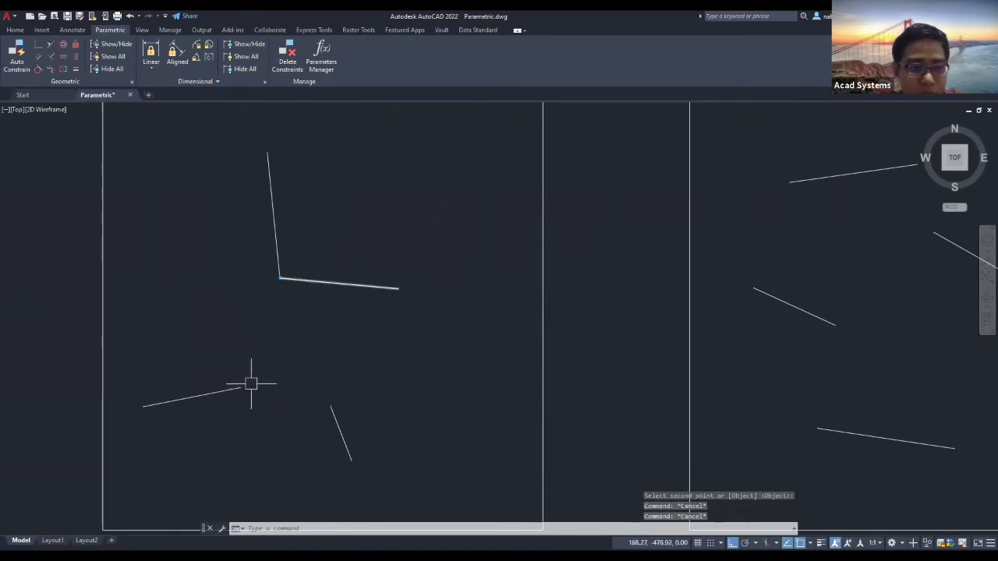
# - Stretch the lower-left line's right end to the short slanted line's upper end, and move the short line horizontally away to the right
pyautogui.click(227, 391)
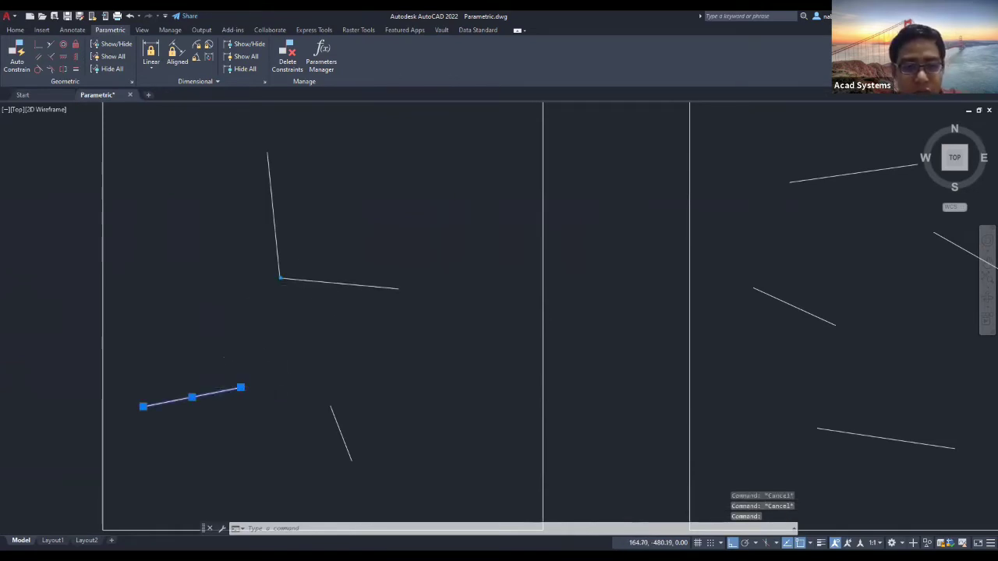
pyautogui.click(240, 388)
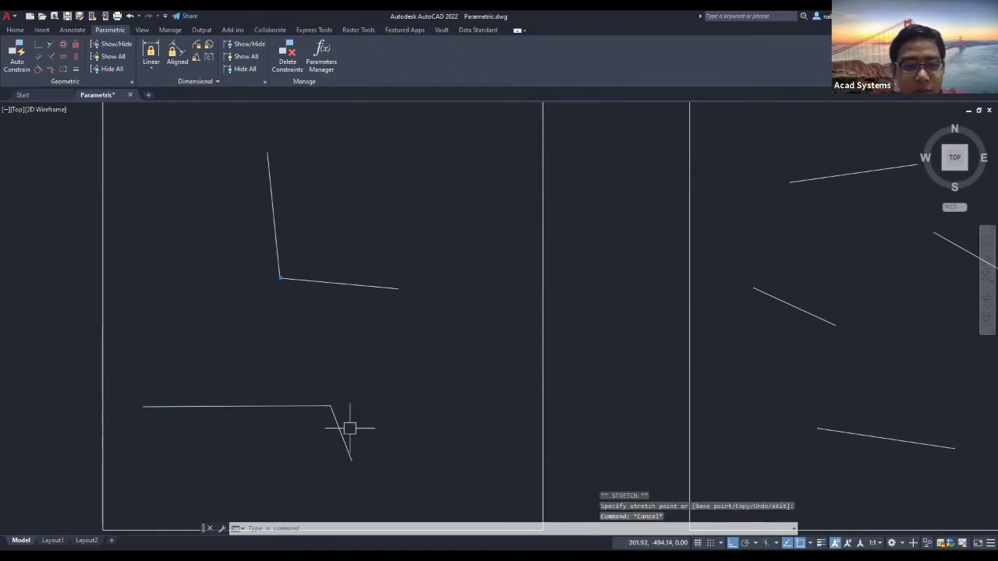
pyautogui.click(346, 434)
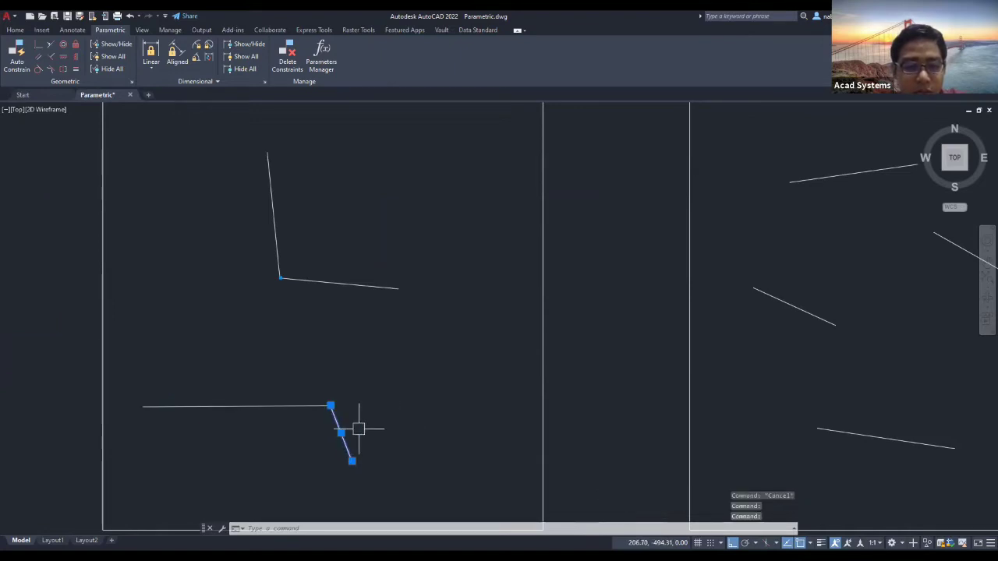
pyautogui.click(340, 433)
pyautogui.click(414, 433)
pyautogui.press('Escape')
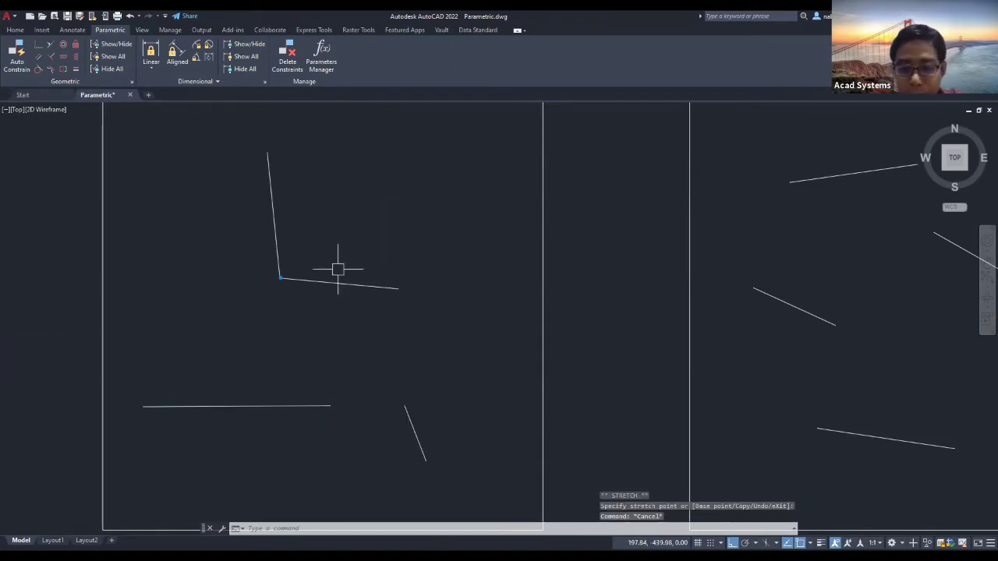
# - Turn Ortho off and move the right line of the constrained pair up to the top of the Coincident box
pyautogui.click(732, 542)
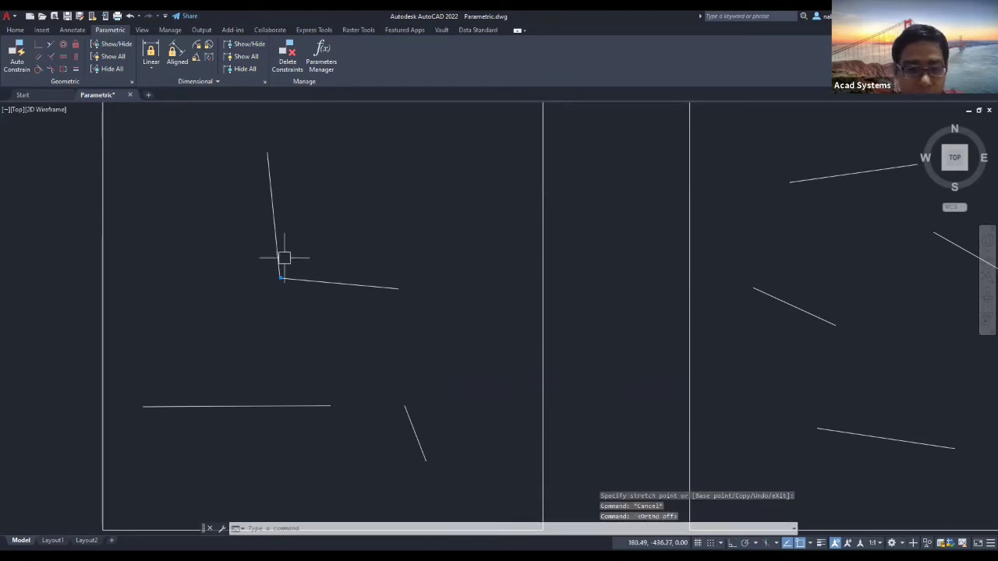
pyautogui.click(337, 284)
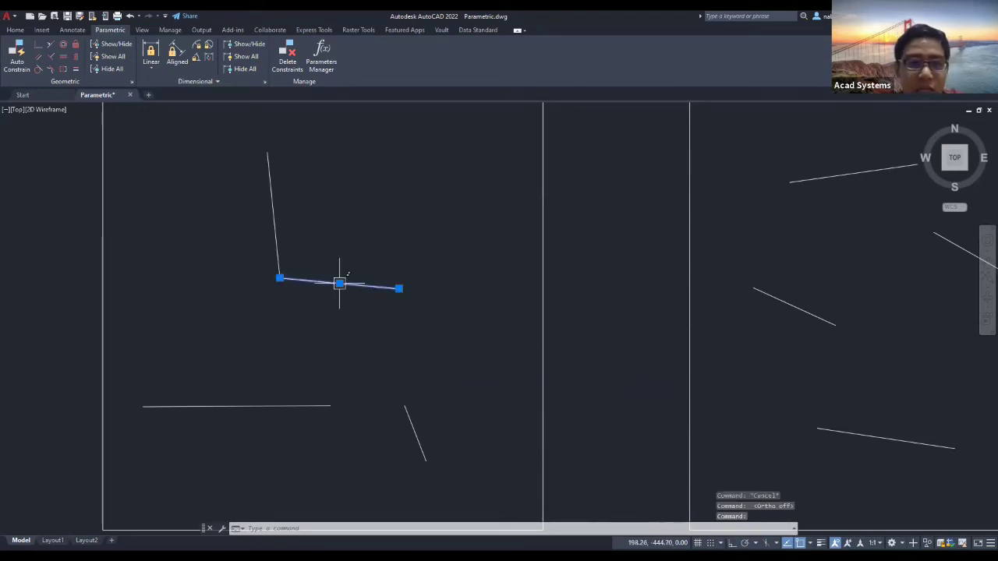
pyautogui.click(339, 283)
pyautogui.click(390, 126)
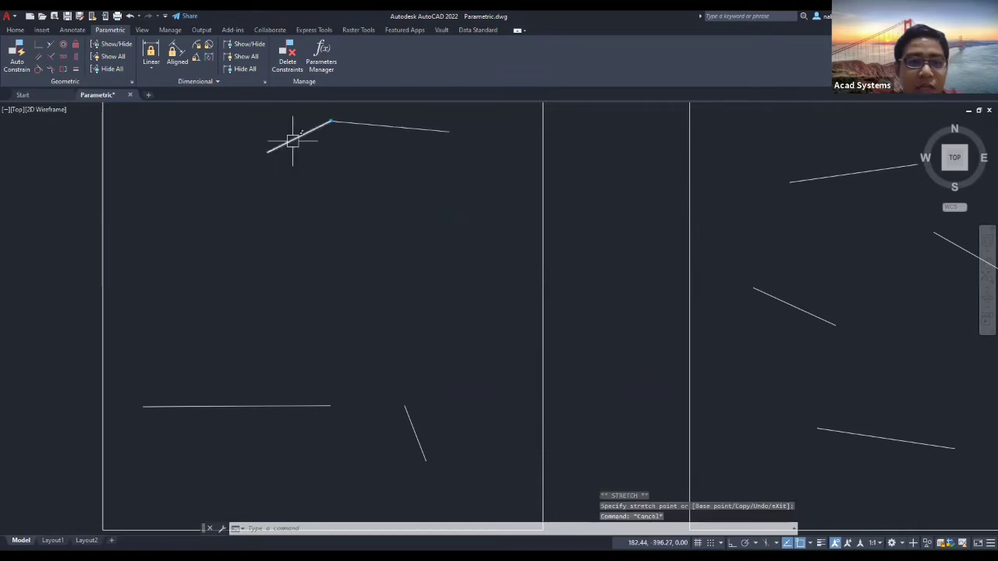
pyautogui.press('Escape')
# - Stretch the free end of the pair's left line down and to the left, lengthening the line
pyautogui.click(281, 144)
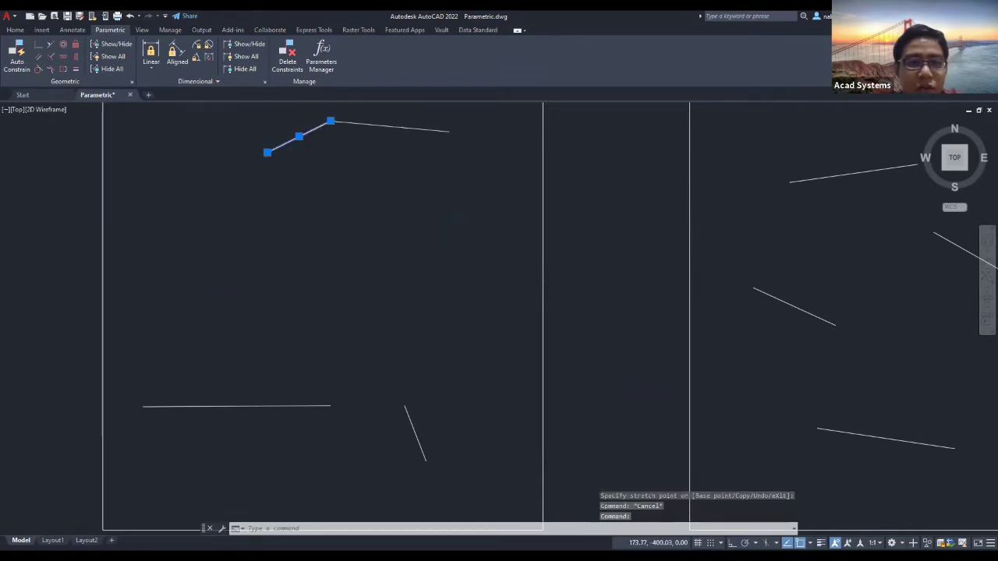
pyautogui.click(267, 153)
pyautogui.click(214, 177)
pyautogui.press('Escape')
# - Move the pair's right line down and to the left, and stretch its free end downward so it slopes steeply
pyautogui.click(390, 126)
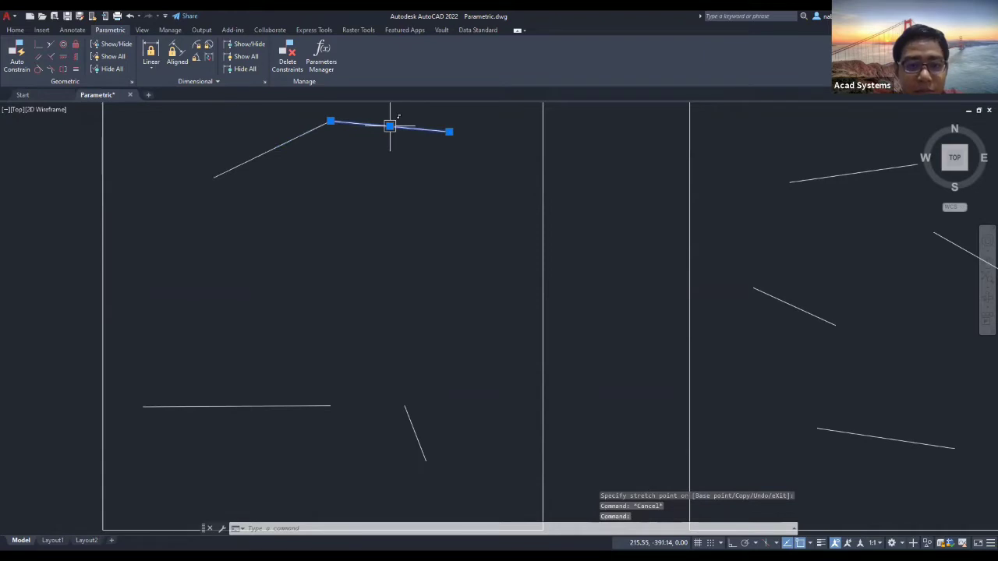
pyautogui.click(397, 156)
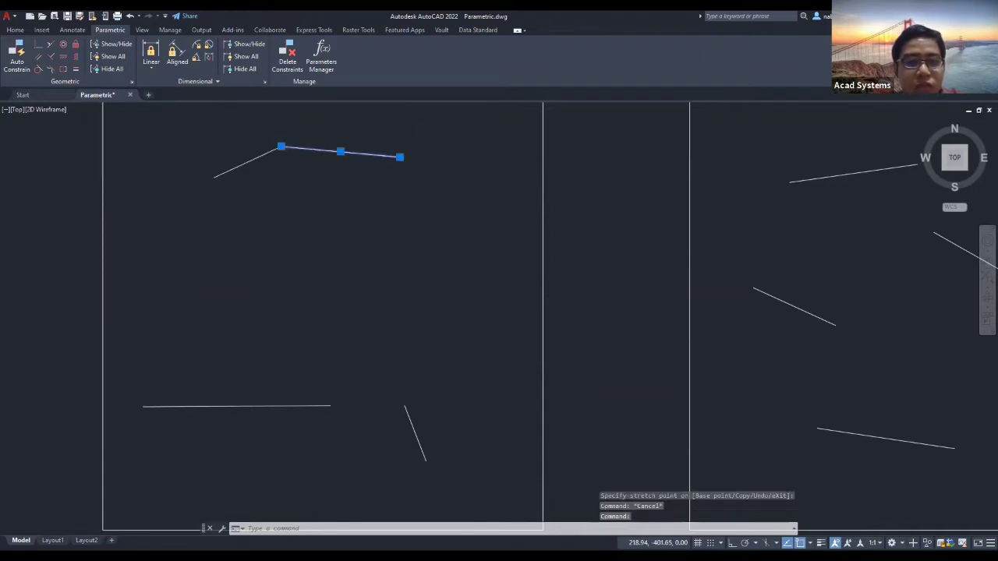
pyautogui.click(400, 156)
pyautogui.click(374, 202)
pyautogui.press('Escape')
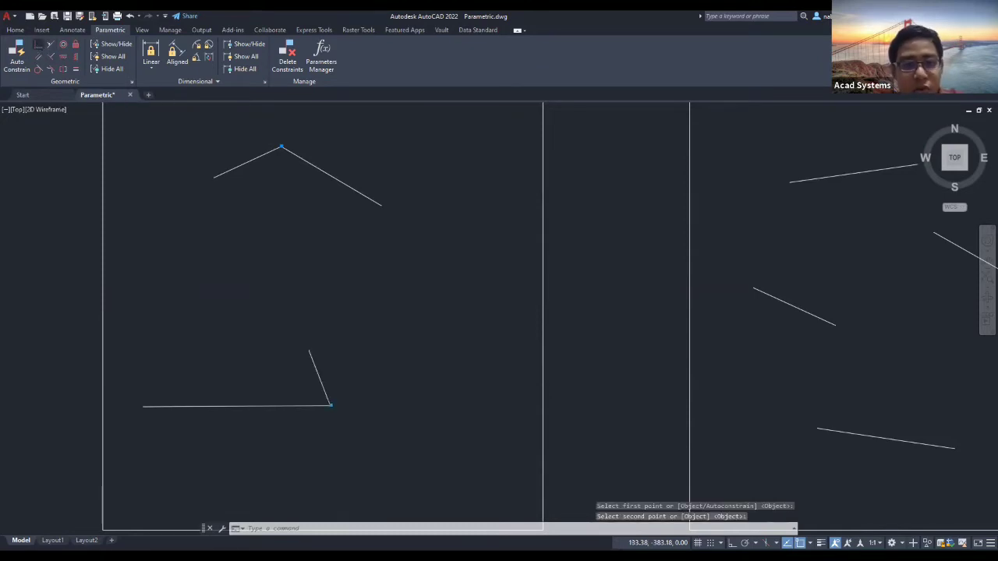
# - Apply Coincident constraints joining the short line to the long bottom line and the upper pair's right end to the short line's top
pyautogui.click(381, 206)
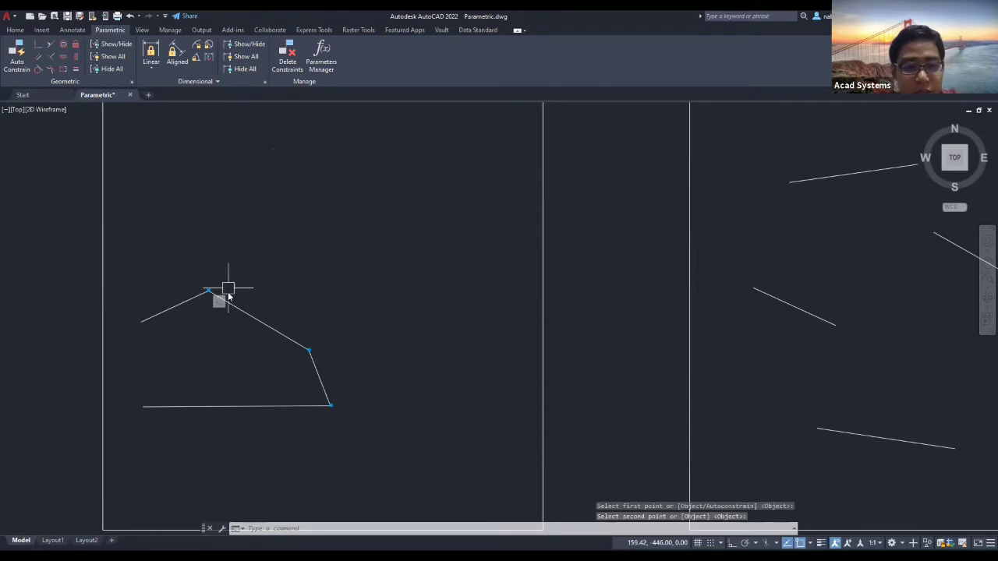
pyautogui.press('Escape')
# - On the bracket outline, make the top-left edge coincident with the long left edge and with the short vertical notch line
pyautogui.scroll(-4, 376, 210)
pyautogui.moveTo(375, 199)
pyautogui.mouseDown(button='middle')
pyautogui.moveTo(356, 410)
pyautogui.moveTo(421, 363)
pyautogui.mouseUp(button='middle')
pyautogui.moveTo(363, 254); pyautogui.dragTo(533, 442, button='middle')
pyautogui.moveTo(330, 249); pyautogui.dragTo(400, 402, button='middle')
pyautogui.moveTo(314, 194); pyautogui.dragTo(327, 354, button='middle')
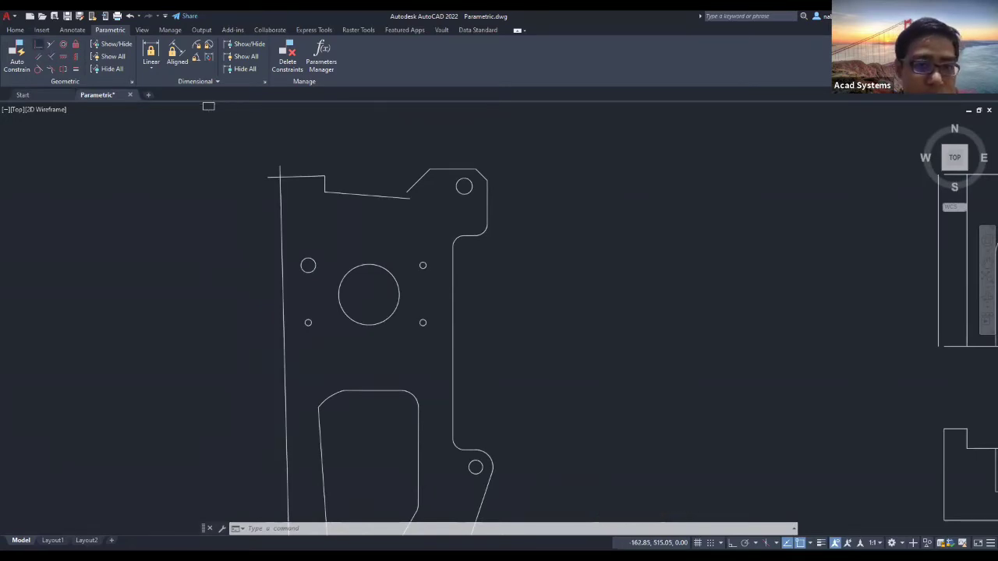
pyautogui.scroll(2, 286, 208)
pyautogui.click(285, 147)
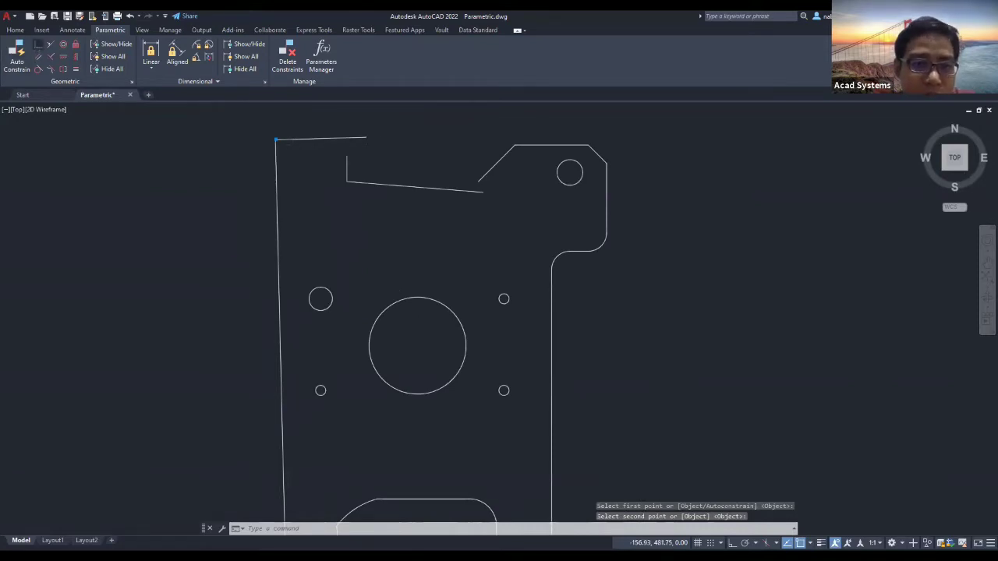
pyautogui.click(347, 157)
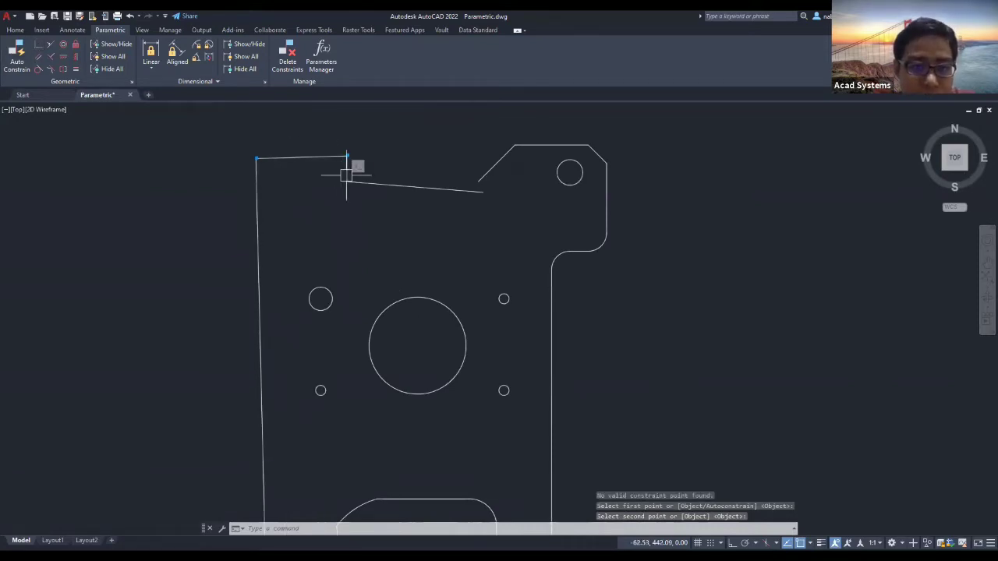
# - Make the lower end of the bracket's slanted line coincident with the right end of the nearly horizontal notch edge
pyautogui.scroll(-2, 265, 207)
pyautogui.scroll(-2, 265, 203)
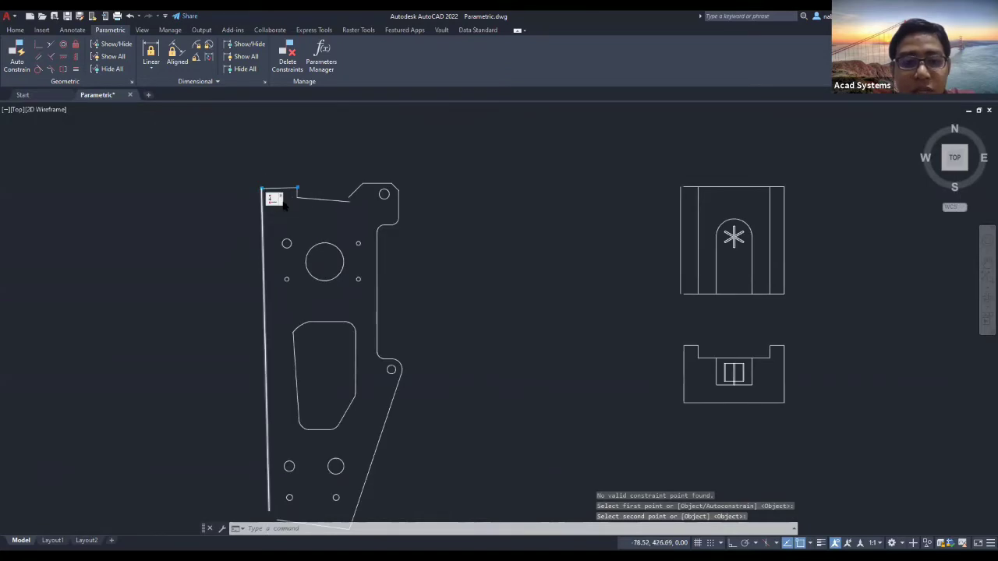
pyautogui.scroll(4, 253, 195)
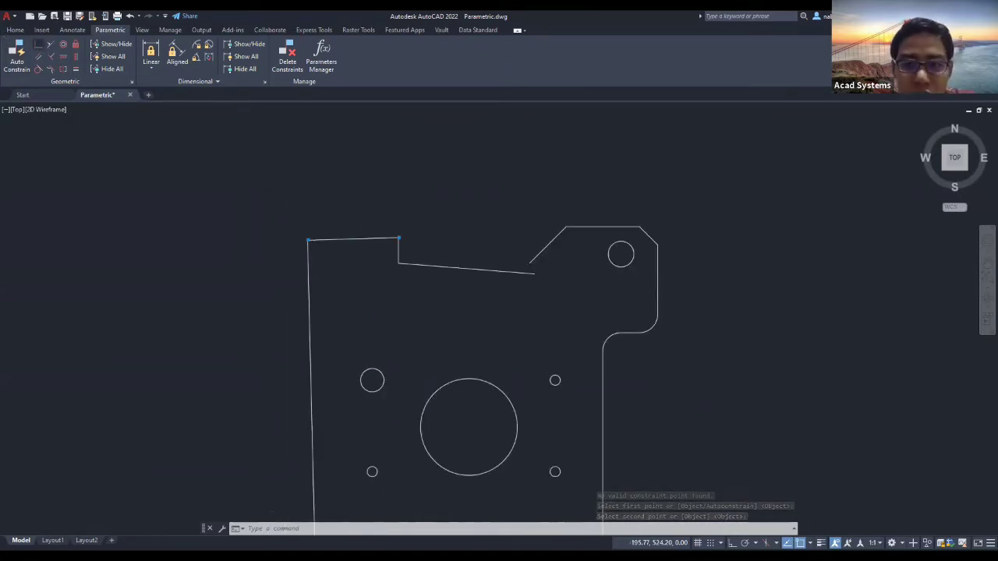
pyautogui.moveTo(531, 311); pyautogui.dragTo(537, 184, button='middle')
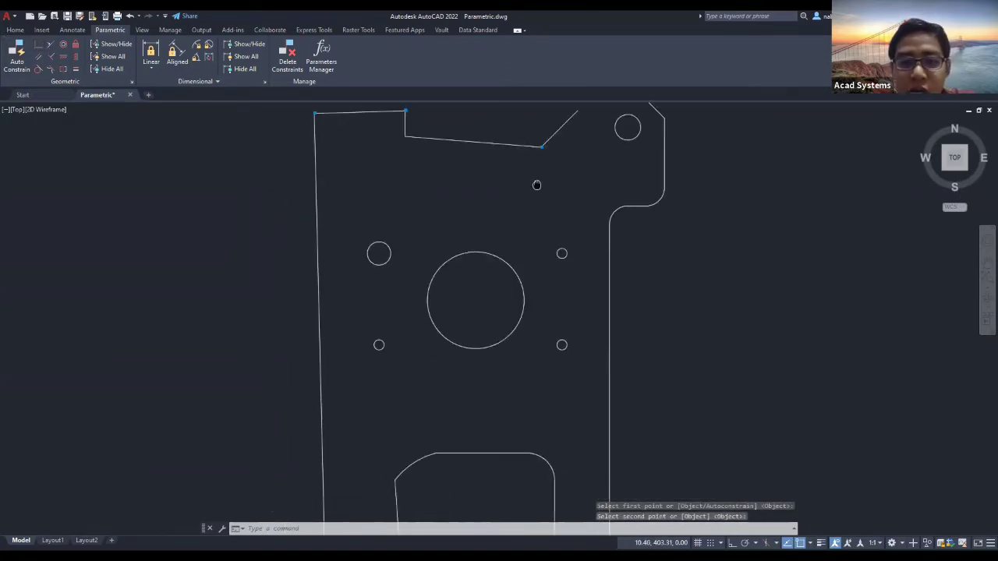
# - Try making the slanted line's upper end coincident with the top-right horizontal edge's left end, and undo that constraint
pyautogui.scroll(-4, 490, 234)
pyautogui.moveTo(585, 261); pyautogui.dragTo(564, 257, button='middle')
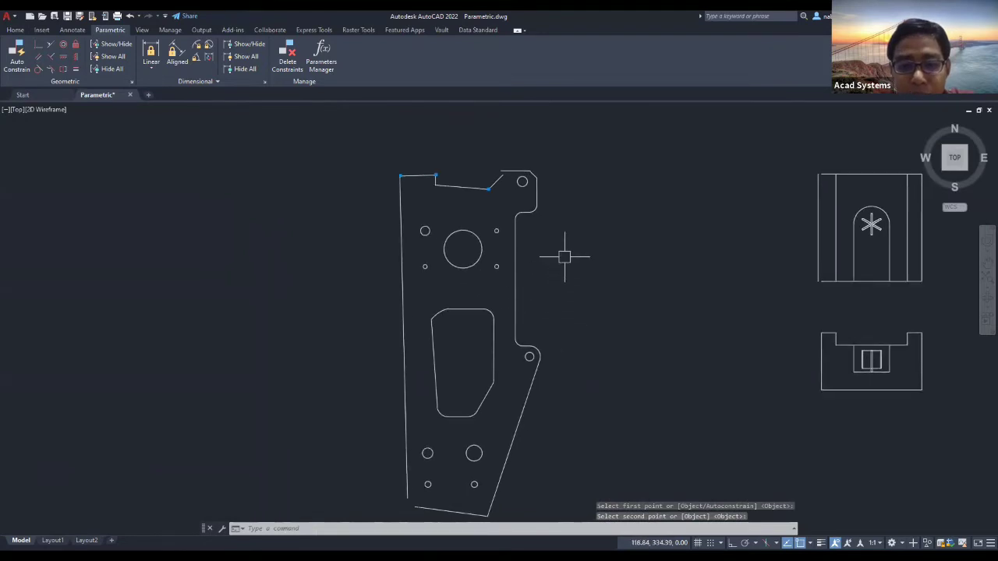
pyautogui.scroll(5, 512, 178)
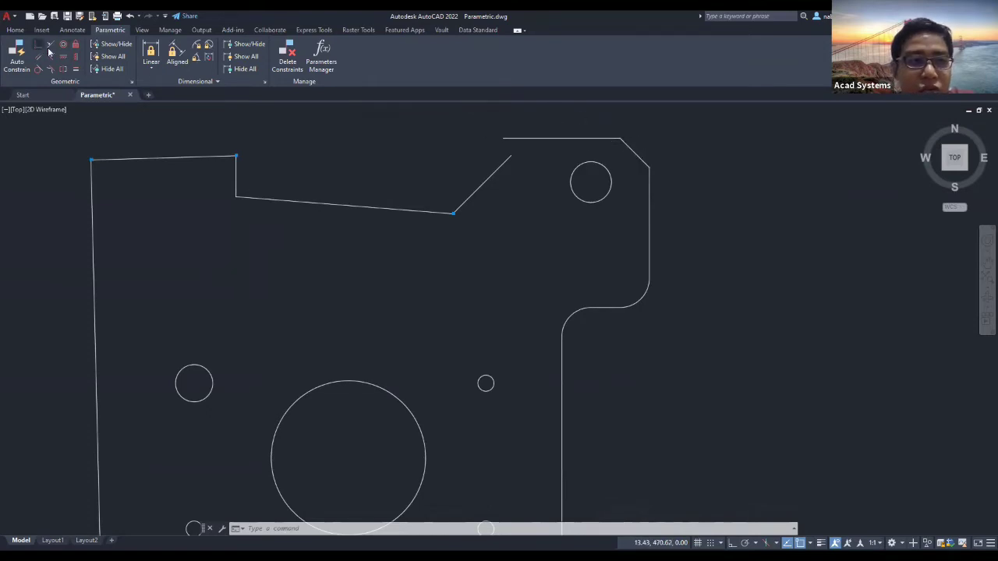
pyautogui.click(39, 44)
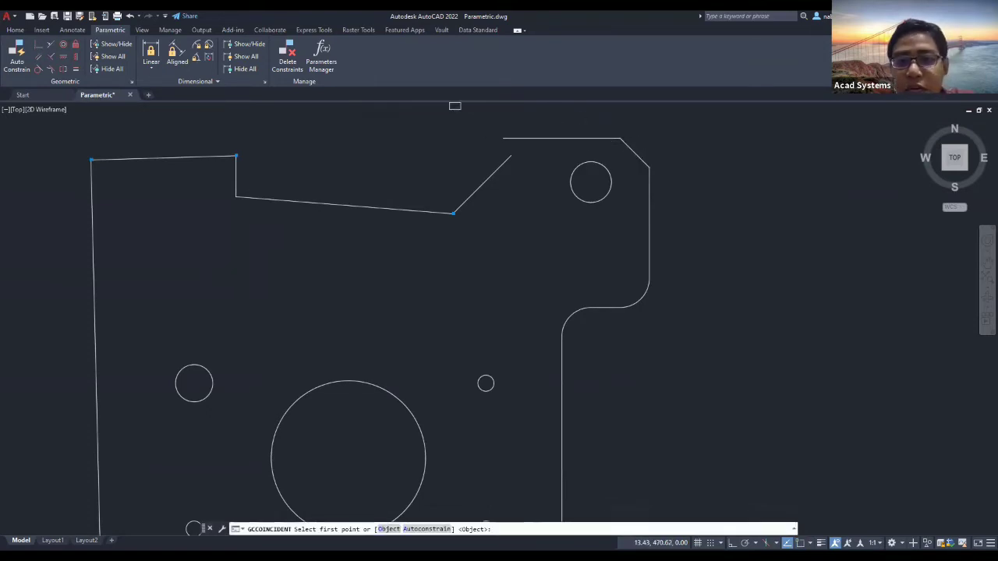
pyautogui.click(510, 157)
pyautogui.click(505, 139)
pyautogui.hotkey('ctrl', 'z')
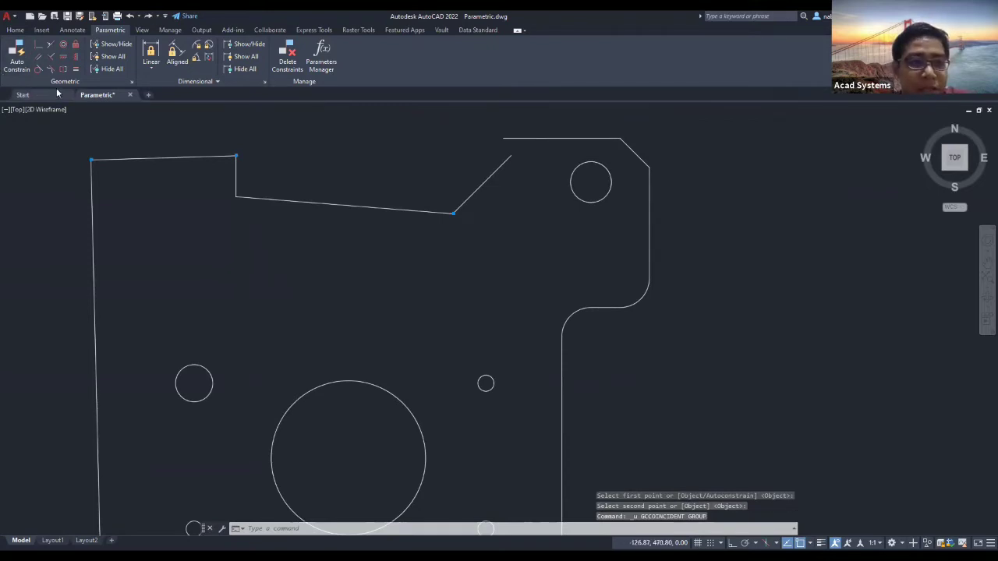
# - Examine the top-right corner of the bracket outline, checking its horizontal edge and chamfer line for existing constraints
pyautogui.scroll(-4, 312, 265)
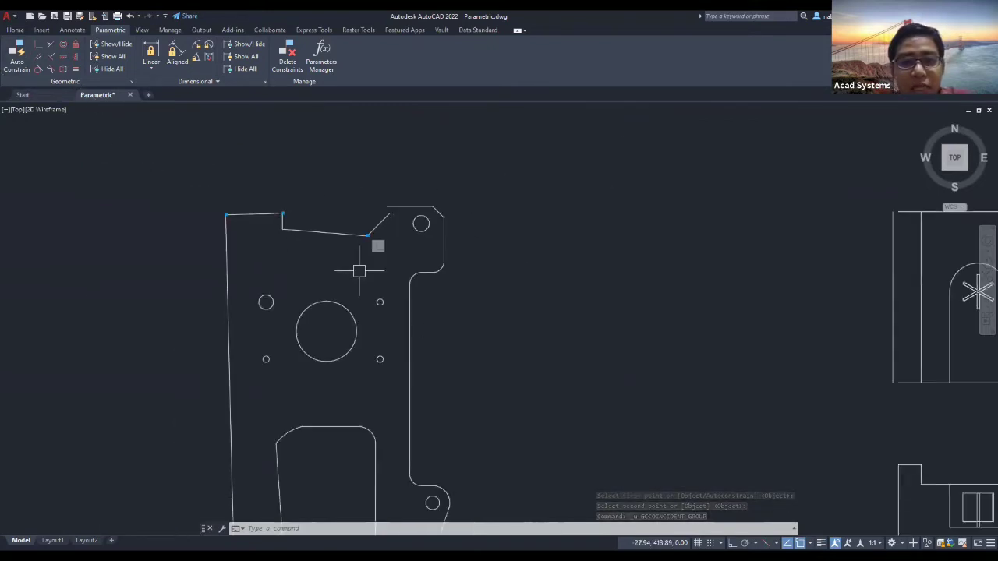
pyautogui.moveTo(378, 272); pyautogui.dragTo(408, 230, button='middle')
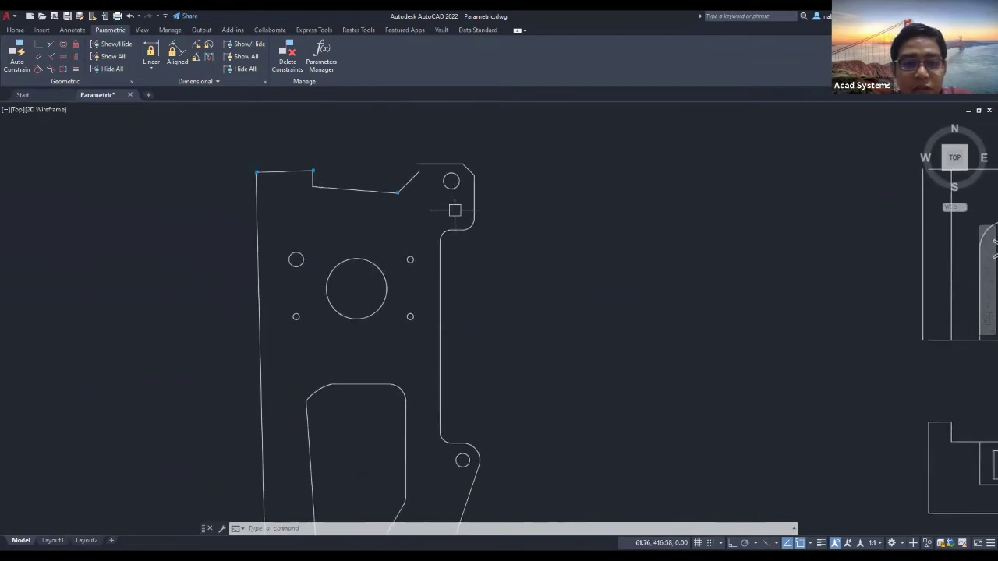
pyautogui.scroll(4, 467, 171)
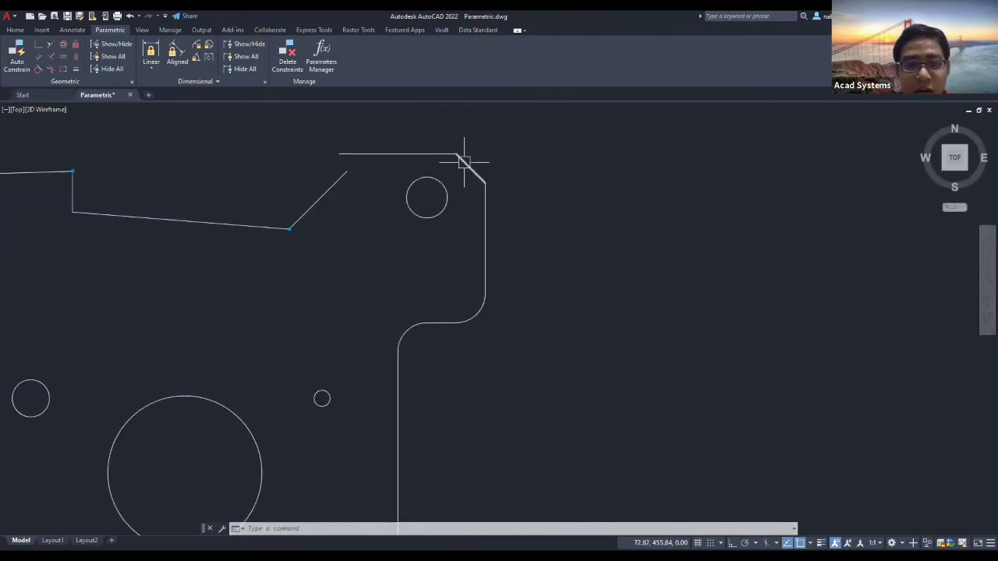
pyautogui.click(463, 156)
pyautogui.click(429, 153)
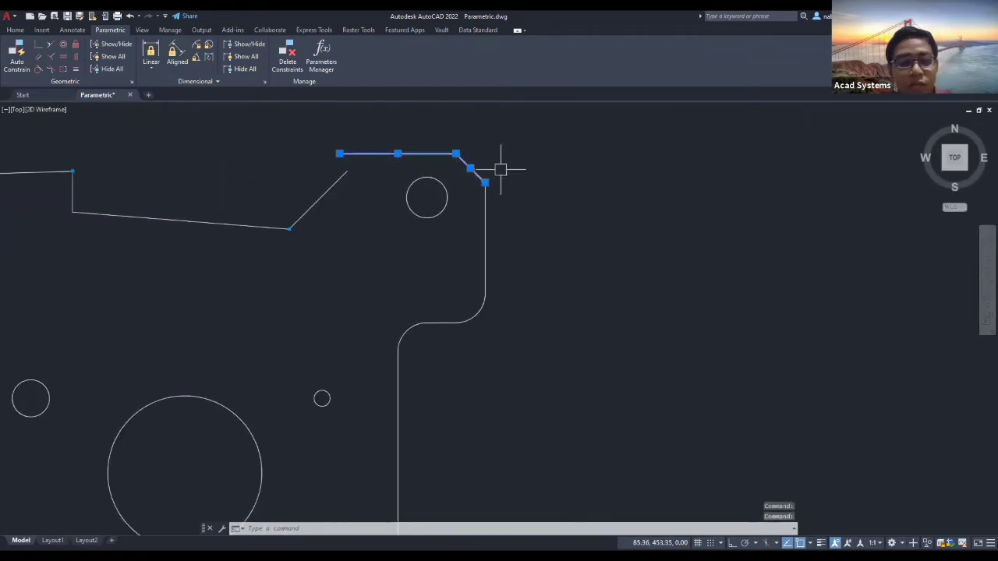
pyautogui.press('Escape')
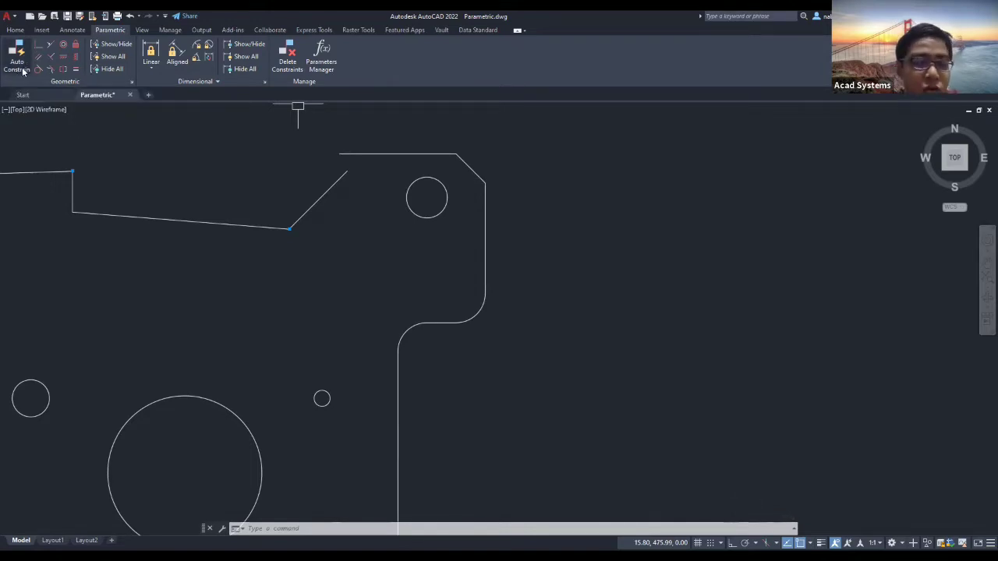
pyautogui.scroll(-2, 312, 201)
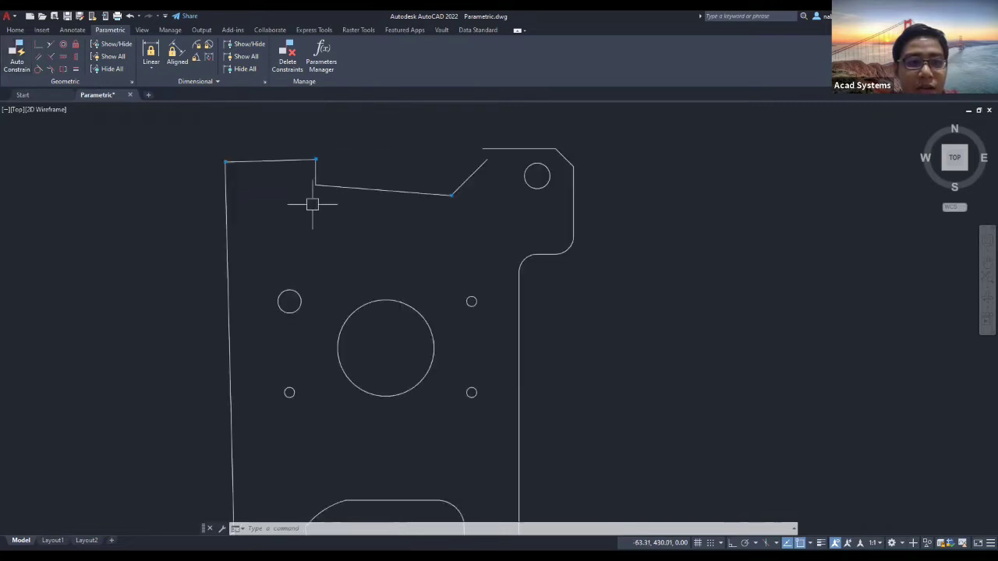
pyautogui.scroll(2, 546, 160)
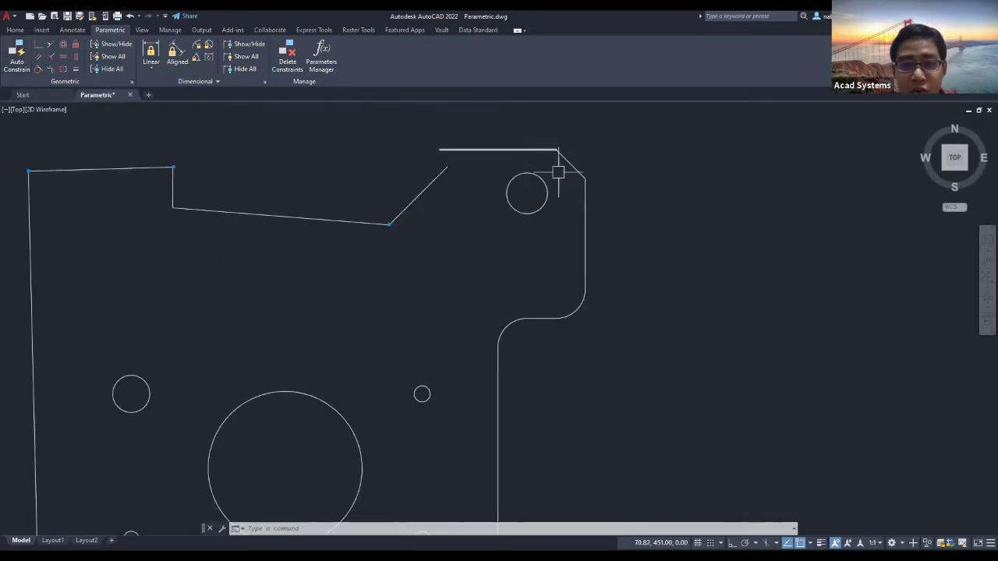
pyautogui.scroll(-4, 560, 178)
pyautogui.scroll(3, 542, 175)
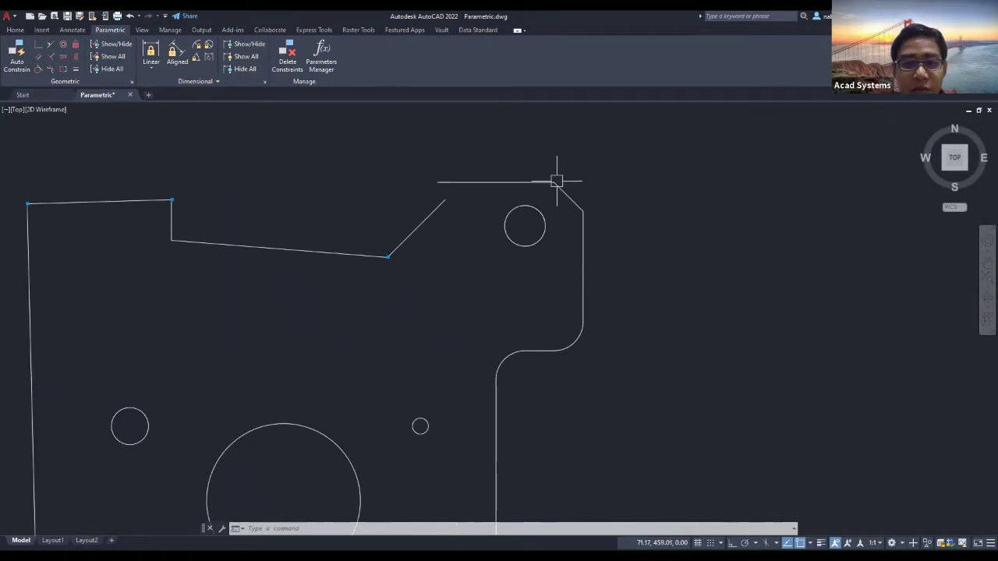
# - Apply Auto Constrain to the entire bracket, including its outline, inner cutout and holes
pyautogui.scroll(-4, 550, 187)
pyautogui.scroll(-5, 502, 232)
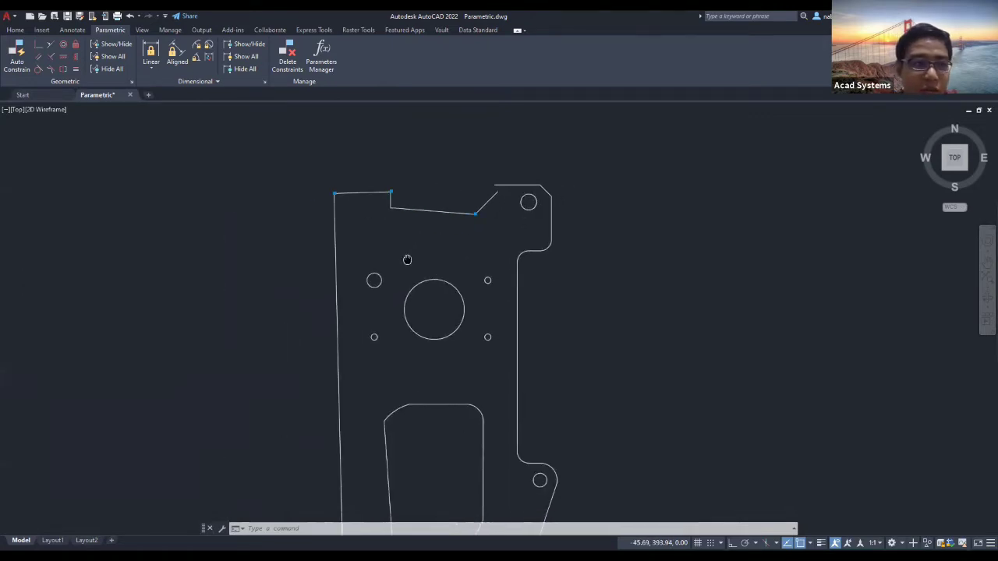
pyautogui.click(14, 67)
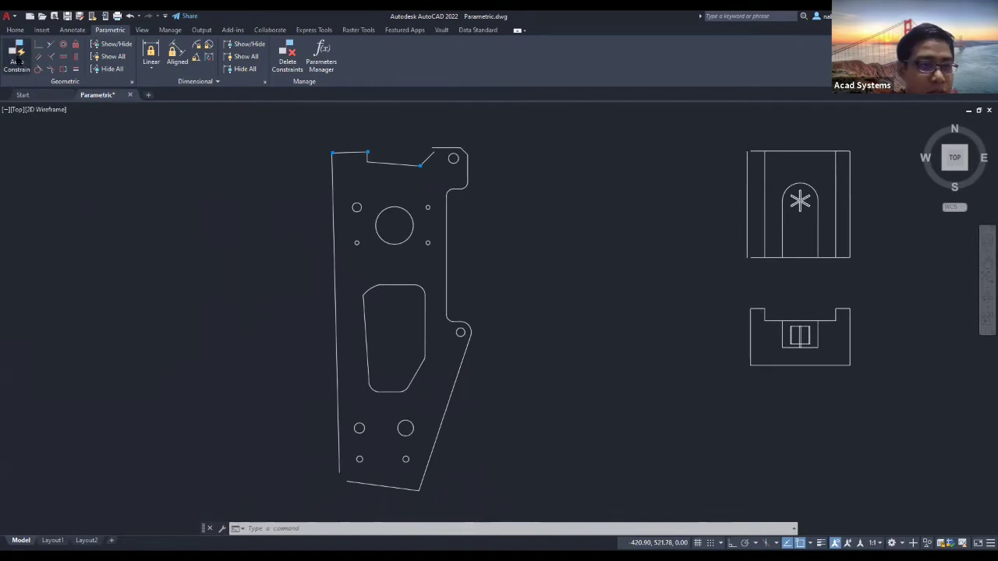
pyautogui.click(112, 105)
pyautogui.click(559, 457)
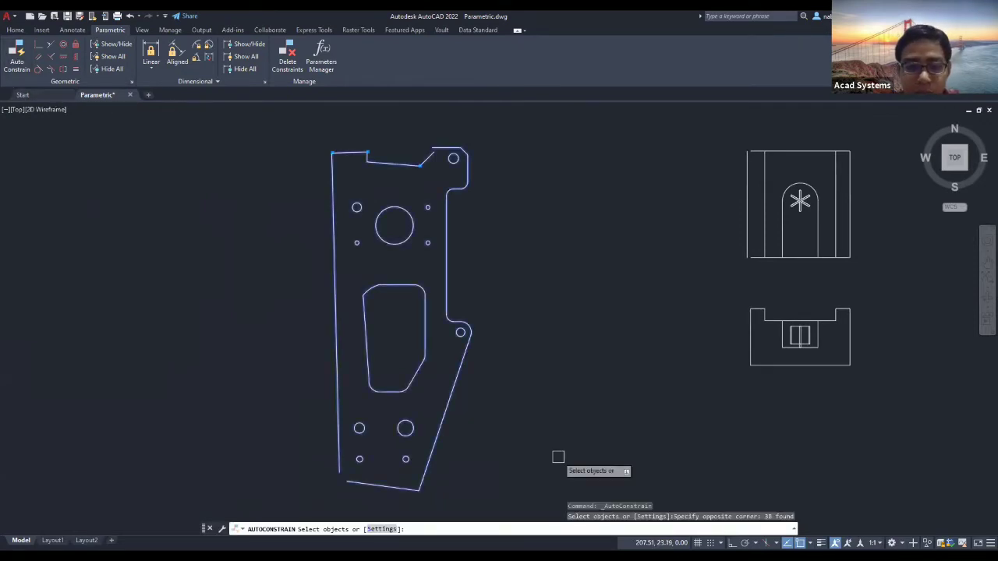
pyautogui.press('Return')
pyautogui.press('Escape')
# - Make the slanted line's upper end coincident with the left end of the bracket's top-right horizontal edge
pyautogui.scroll(6, 436, 152)
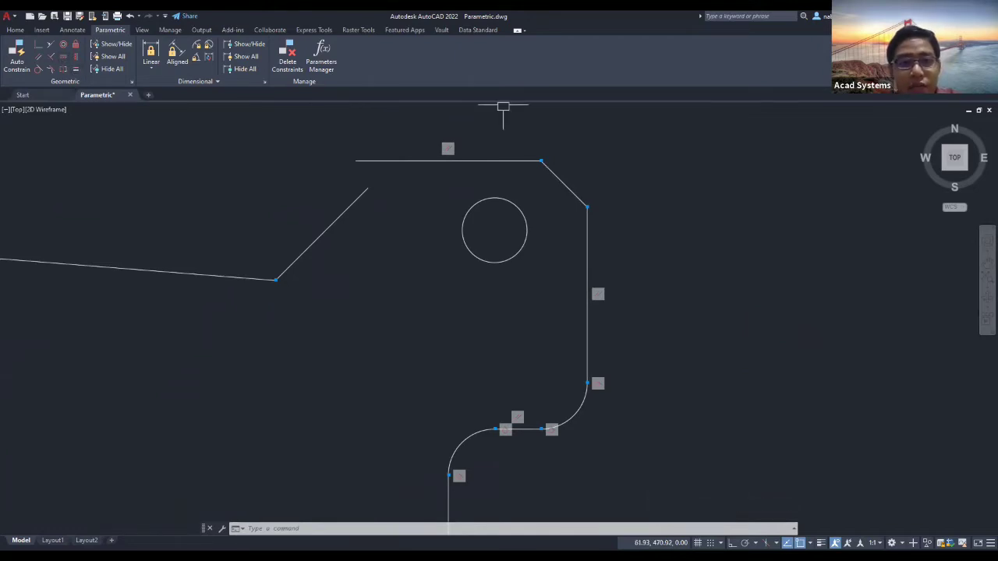
pyautogui.press('Escape')
pyautogui.press('Escape')
pyautogui.press('Escape')
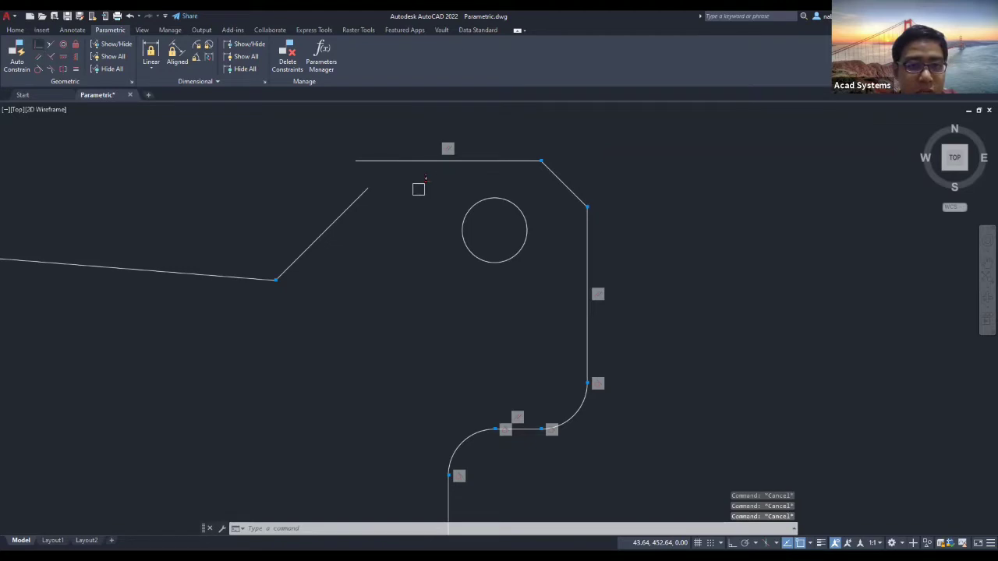
pyautogui.click(357, 161)
pyautogui.click(367, 189)
# - Make the left end of the bracket's bottom edge coincident with the lower end of its long left edge
pyautogui.scroll(-8, 377, 209)
pyautogui.moveTo(293, 416); pyautogui.dragTo(414, 274, button='middle')
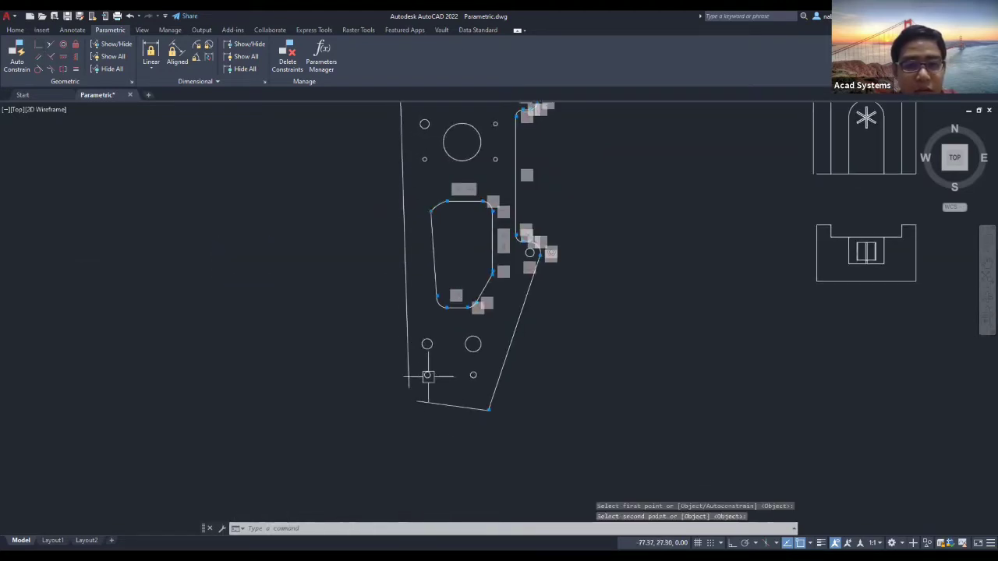
pyautogui.scroll(6, 428, 379)
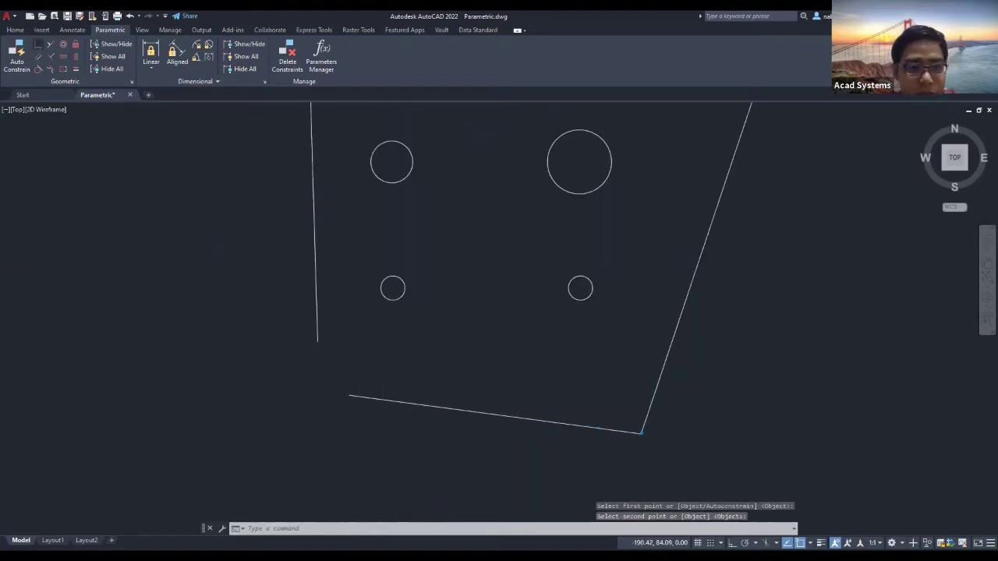
pyautogui.click(349, 395)
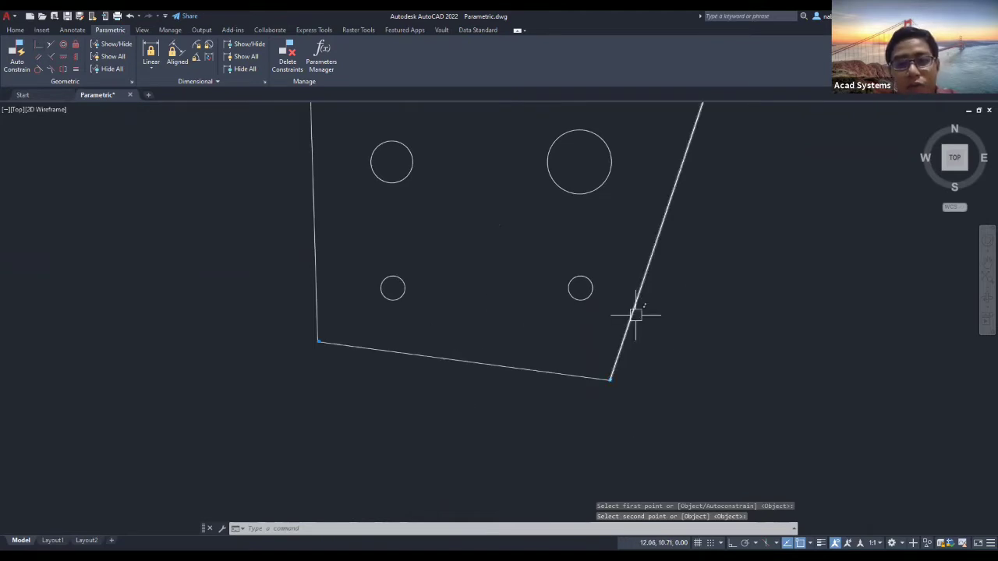
pyautogui.press('Escape')
# - Examine the automatically applied constraints around the inner cutout and on the rounded corners below the top-right hole
pyautogui.scroll(-5, 635, 314)
pyautogui.scroll(6, 396, 327)
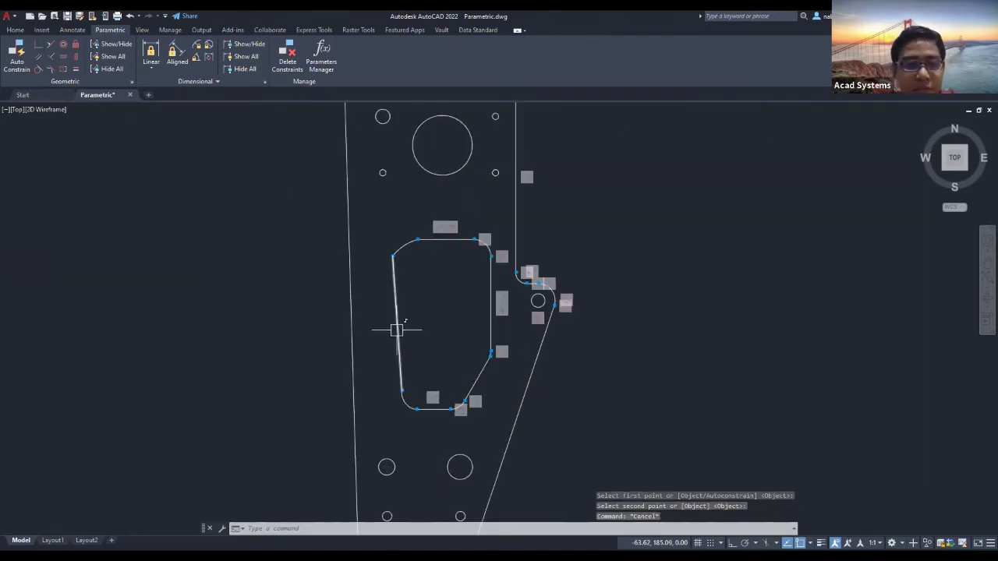
pyautogui.moveTo(367, 264)
pyautogui.mouseDown(button='middle')
pyautogui.moveTo(270, 315)
pyautogui.moveTo(218, 301)
pyautogui.mouseUp(button='middle')
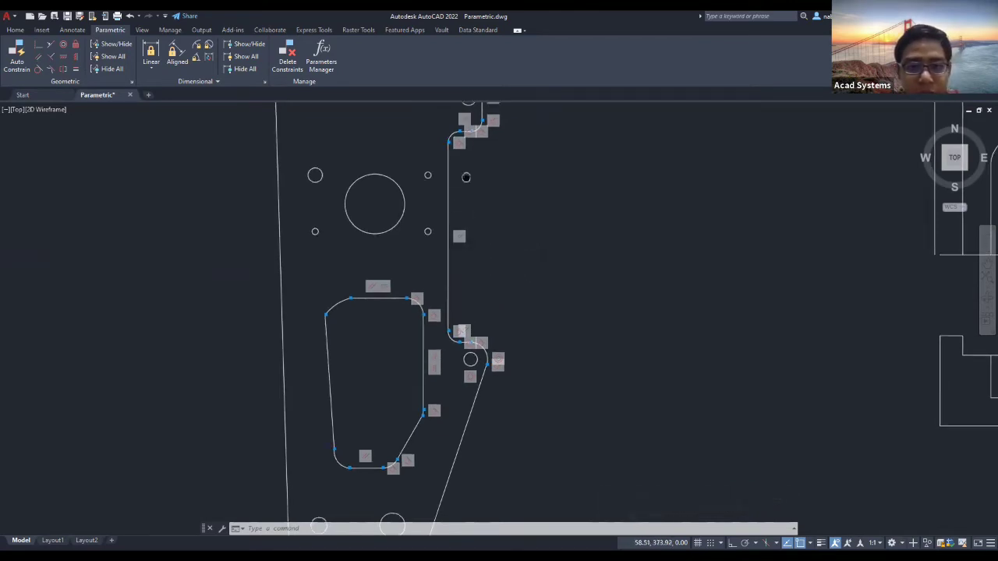
pyautogui.moveTo(471, 240); pyautogui.dragTo(366, 297, button='middle')
pyautogui.scroll(4, 362, 290)
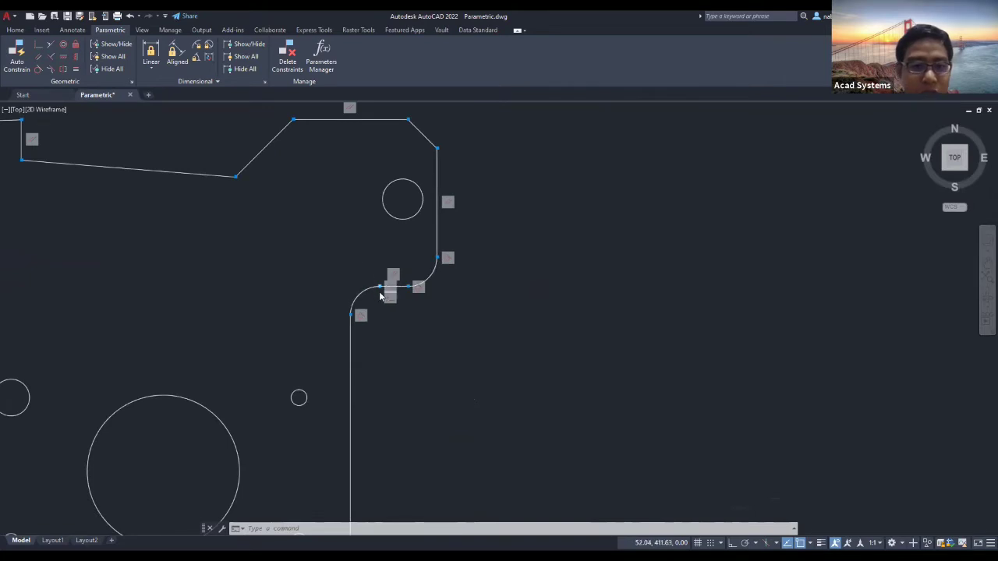
pyautogui.scroll(2, 387, 292)
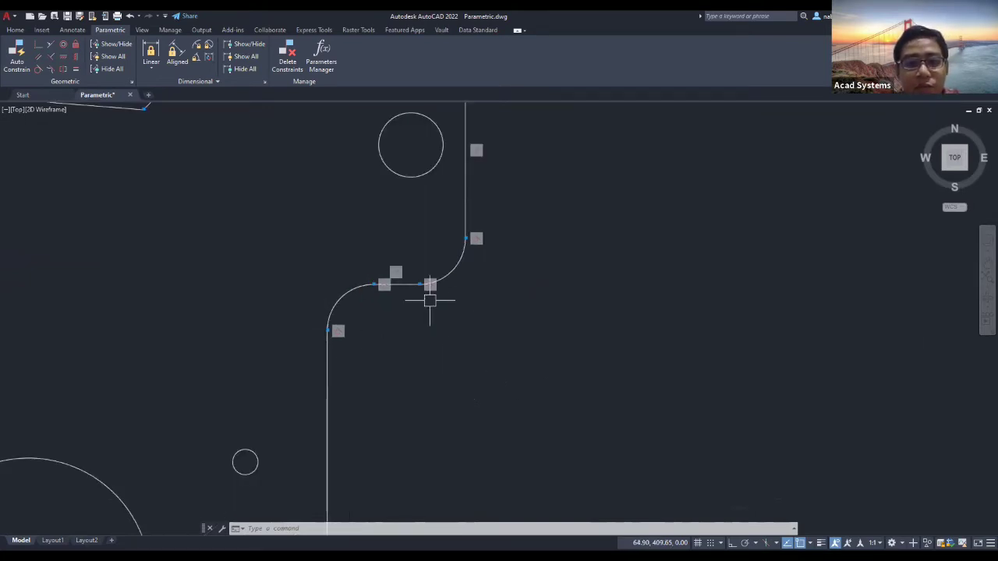
pyautogui.moveTo(387, 285)
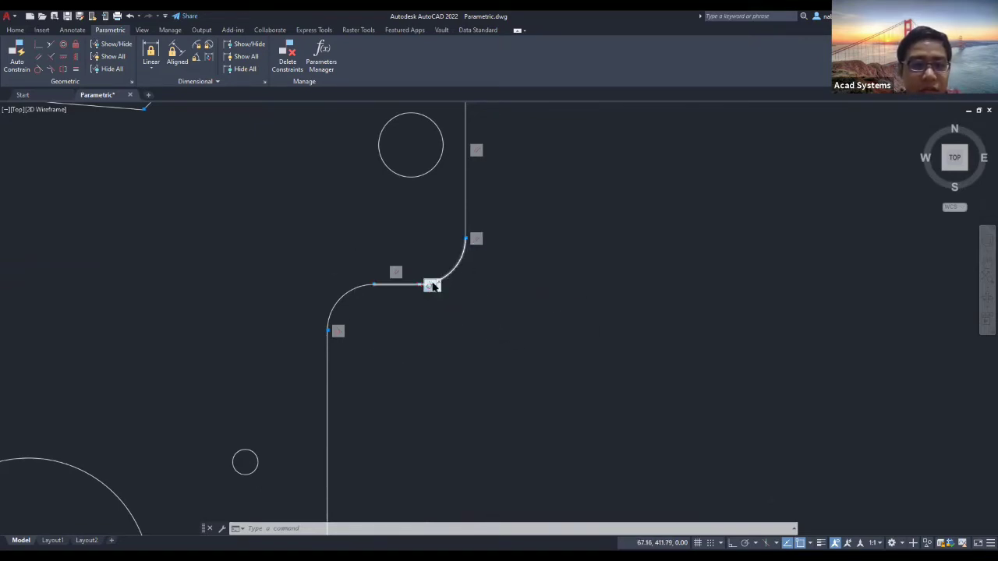
pyautogui.scroll(-4, 446, 282)
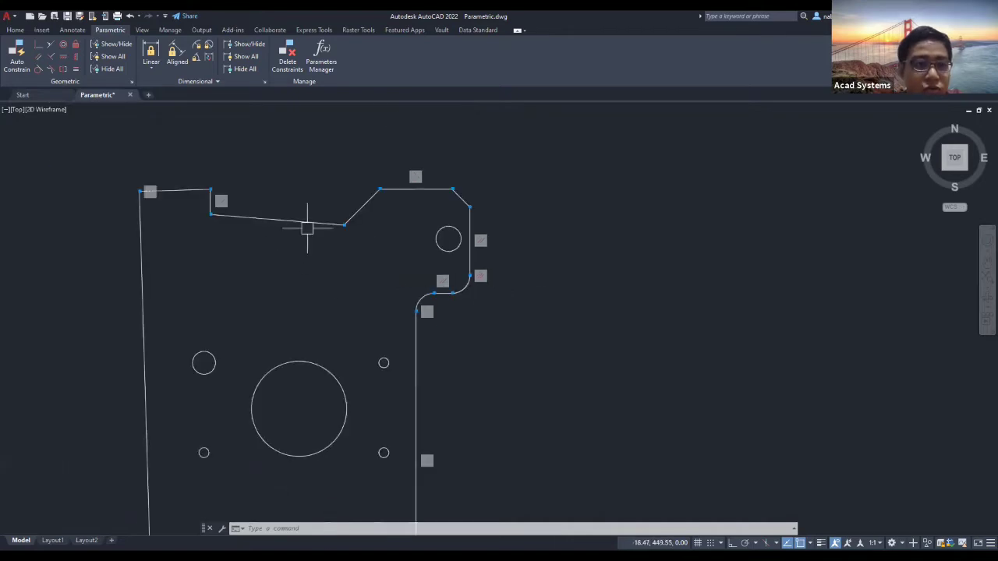
# - Hide all geometric constraint markers, and inspect the constraint between the bracket's top-left edge and long left edge
pyautogui.click(110, 69)
pyautogui.scroll(-3, 324, 271)
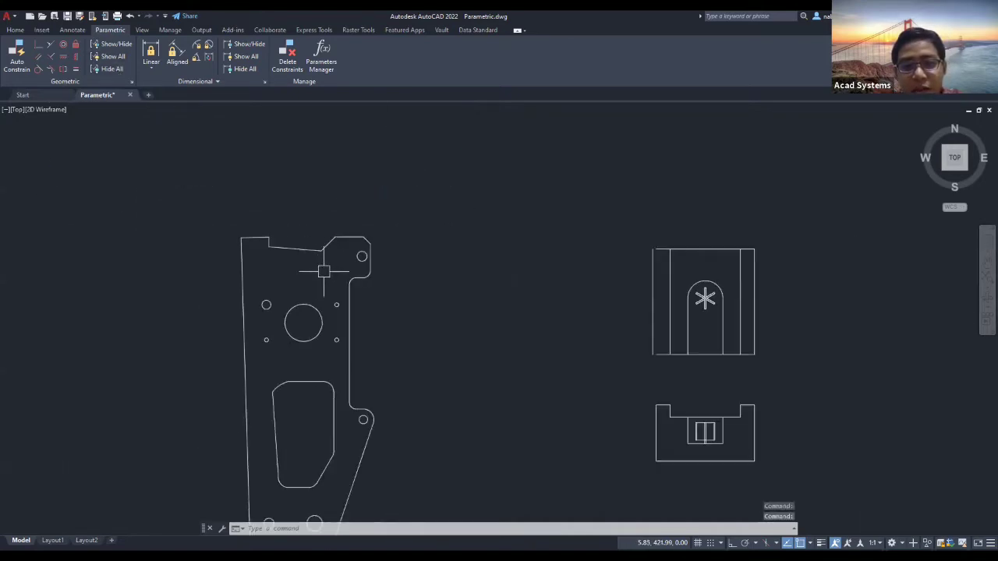
pyautogui.moveTo(367, 287); pyautogui.dragTo(516, 282, button='middle')
pyautogui.scroll(3, 409, 222)
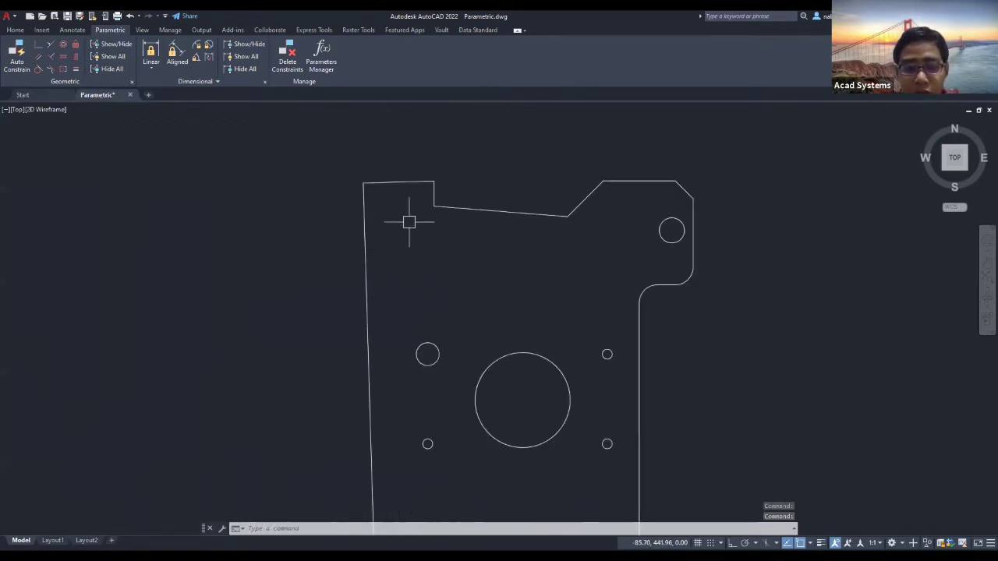
pyautogui.click(372, 181)
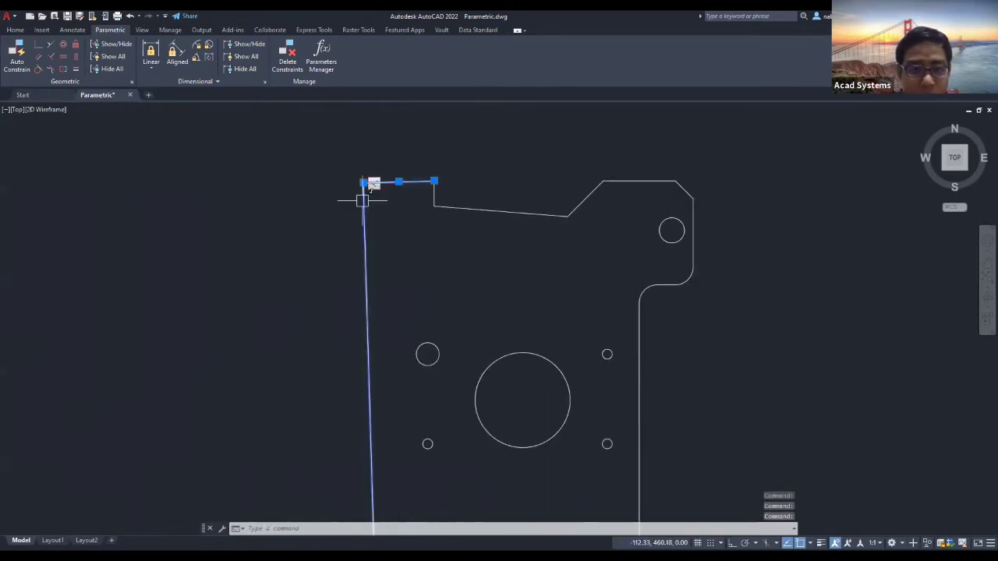
pyautogui.moveTo(375, 186)
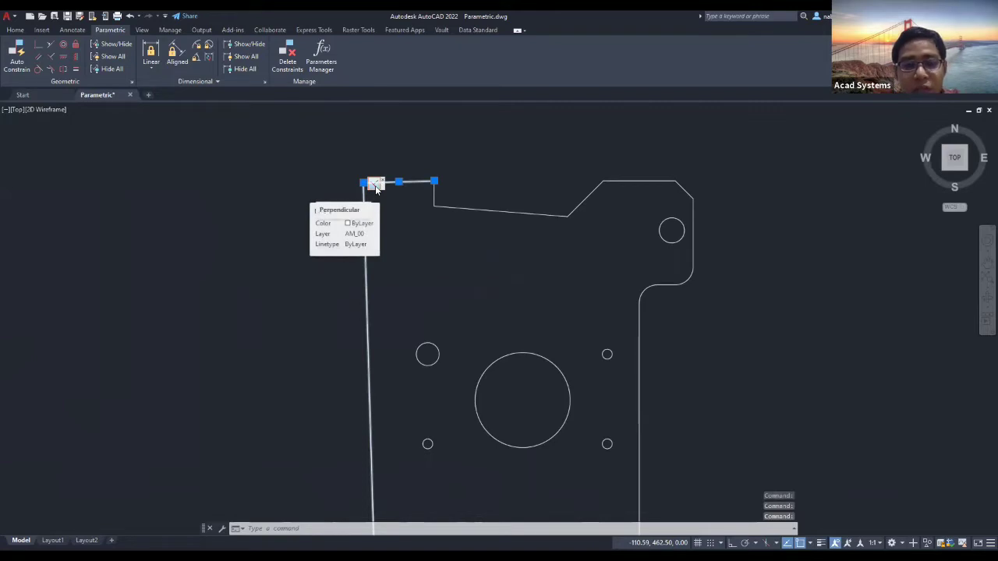
pyautogui.press('Escape')
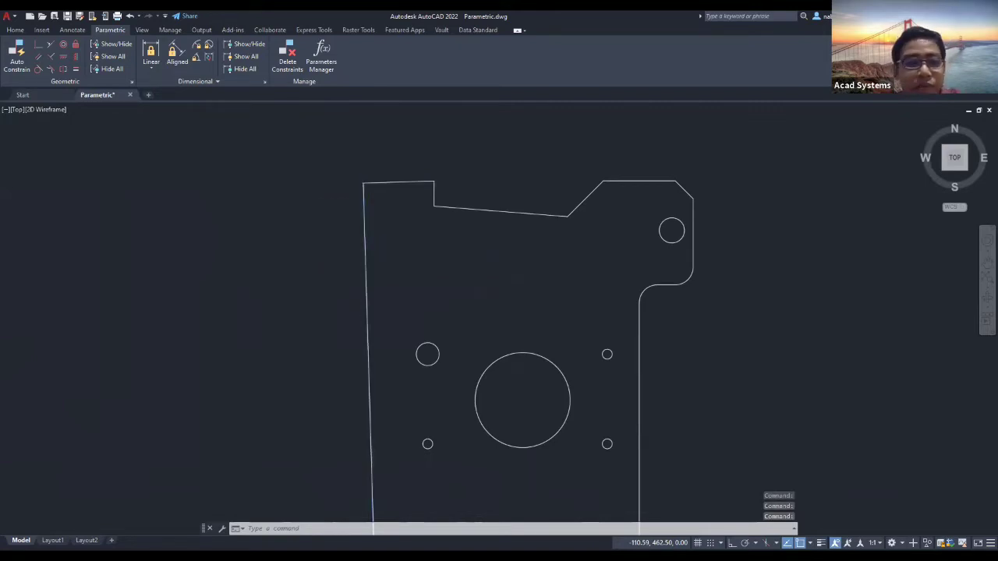
# - Show the geometric constraint markers for the four joined sample lines in the Coincident box
pyautogui.scroll(-2, 438, 195)
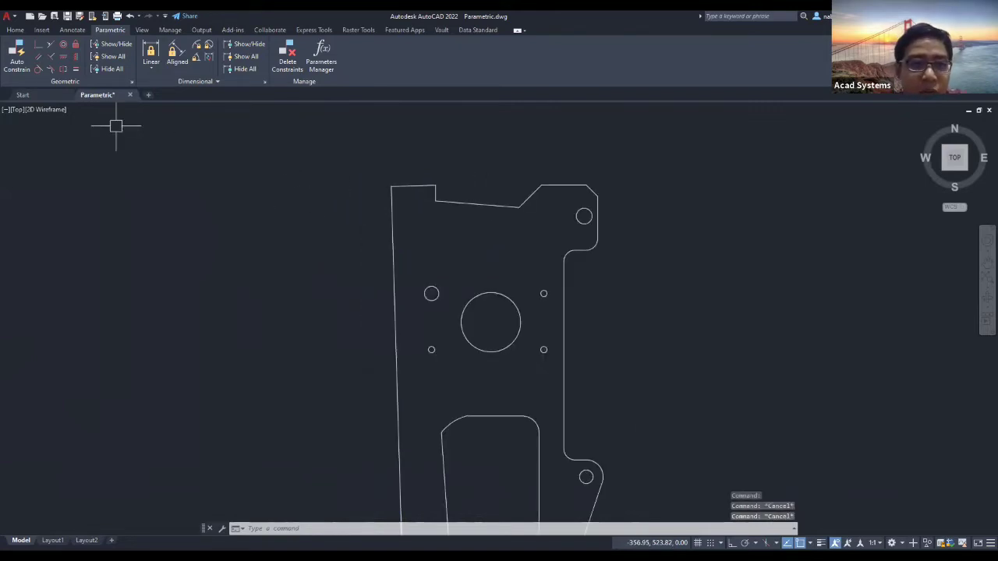
pyautogui.scroll(-2, 285, 270)
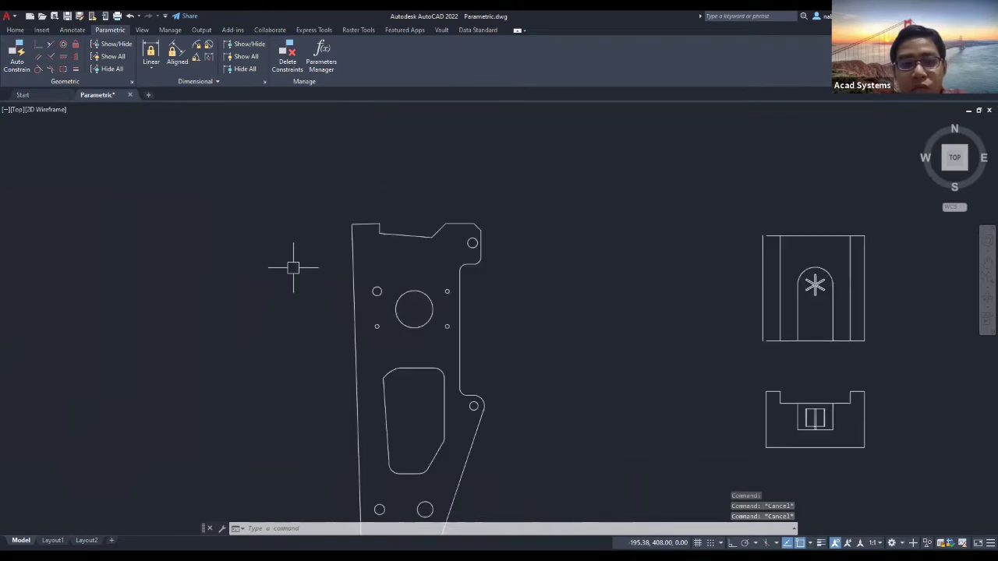
pyautogui.scroll(-2, 308, 372)
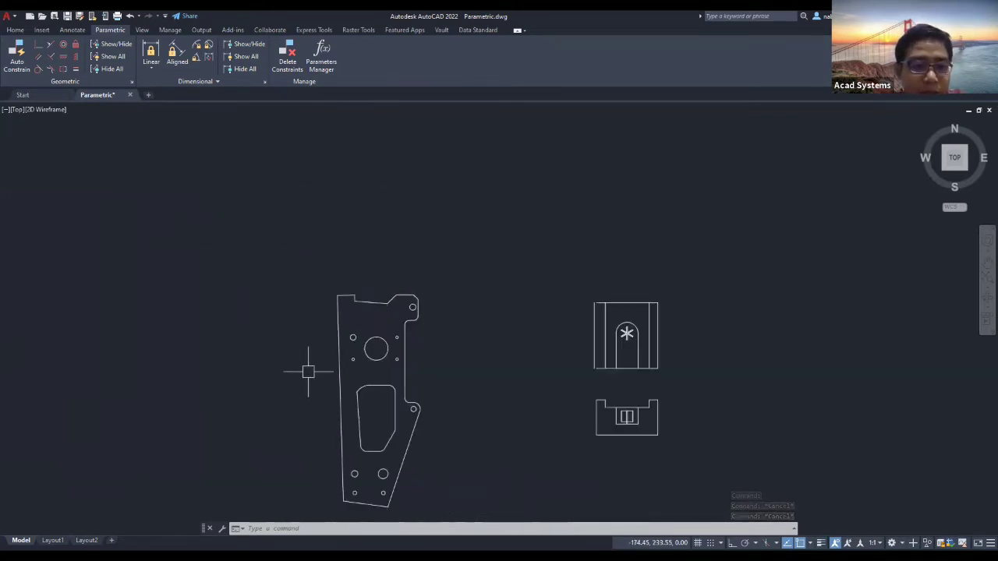
pyautogui.moveTo(308, 372); pyautogui.dragTo(338, 203, button='middle')
pyautogui.moveTo(389, 440); pyautogui.dragTo(331, 228, button='middle')
pyautogui.scroll(6, 451, 328)
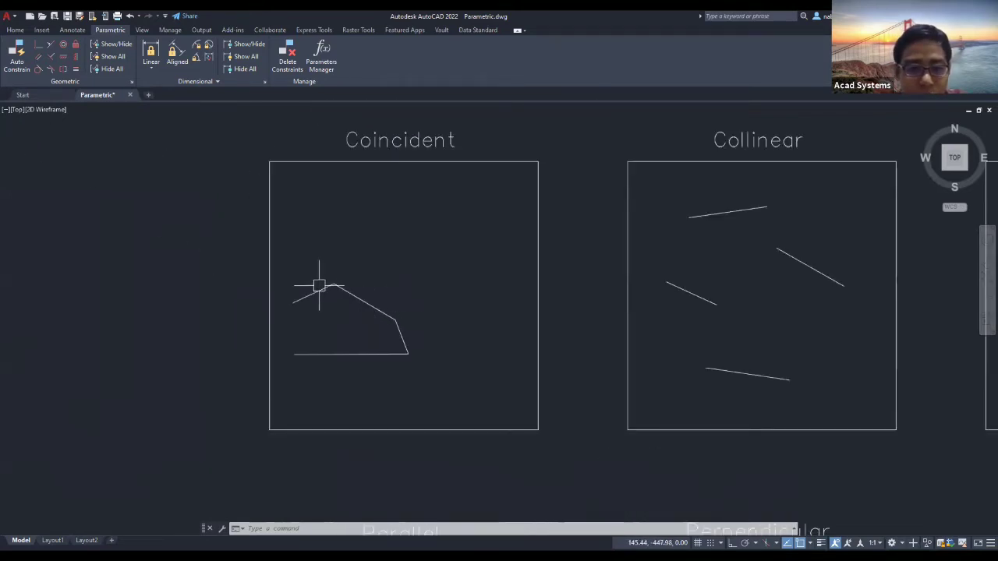
pyautogui.click(283, 272)
pyautogui.click(283, 273)
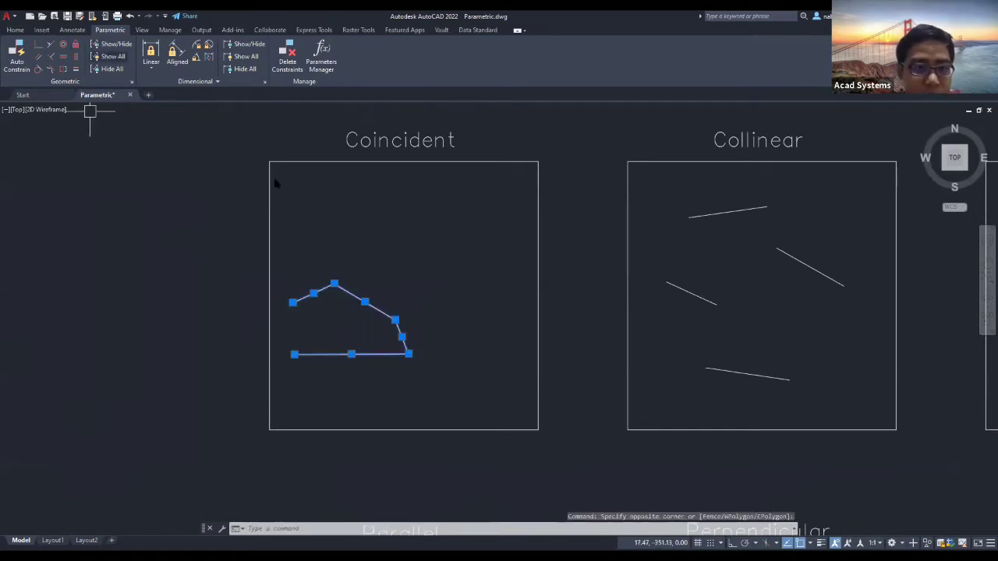
pyautogui.click(111, 44)
pyautogui.click(233, 134)
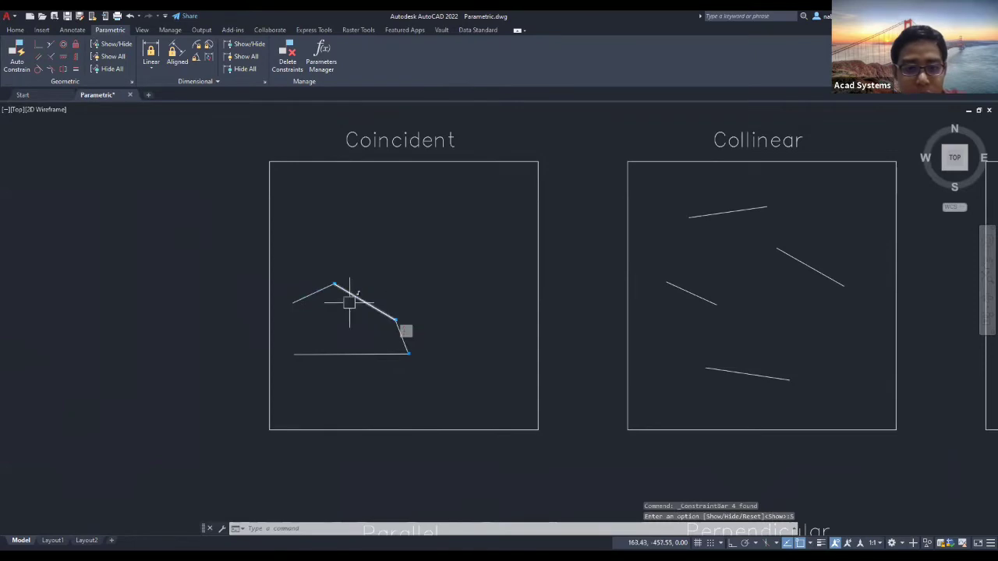
pyautogui.press('Escape')
pyautogui.press('Escape')
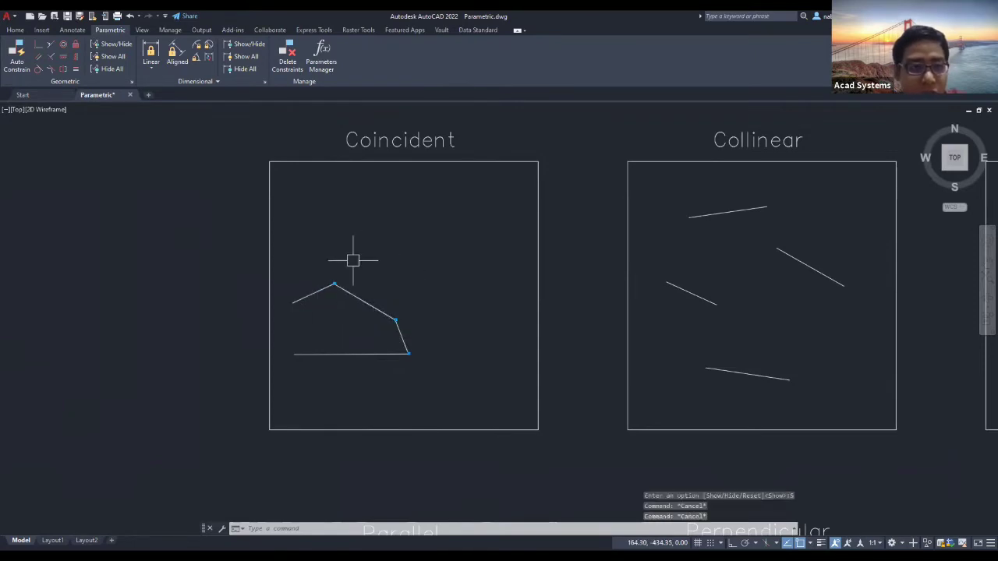
pyautogui.press('Escape')
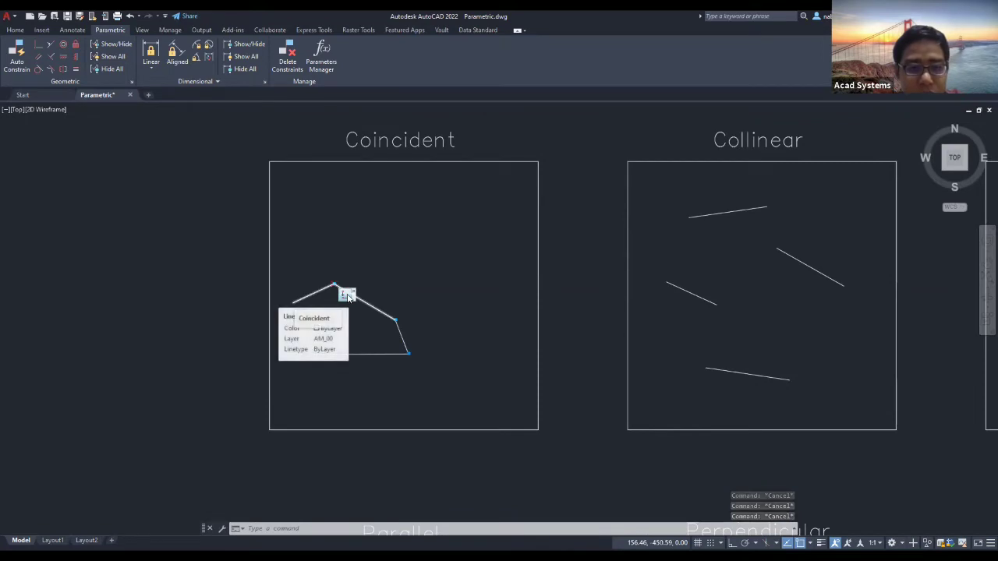
# - Delete the coincident constraint at the peak of the joined lines in the Coincident box, and move the freed short line upward
pyautogui.rightClick(348, 296)
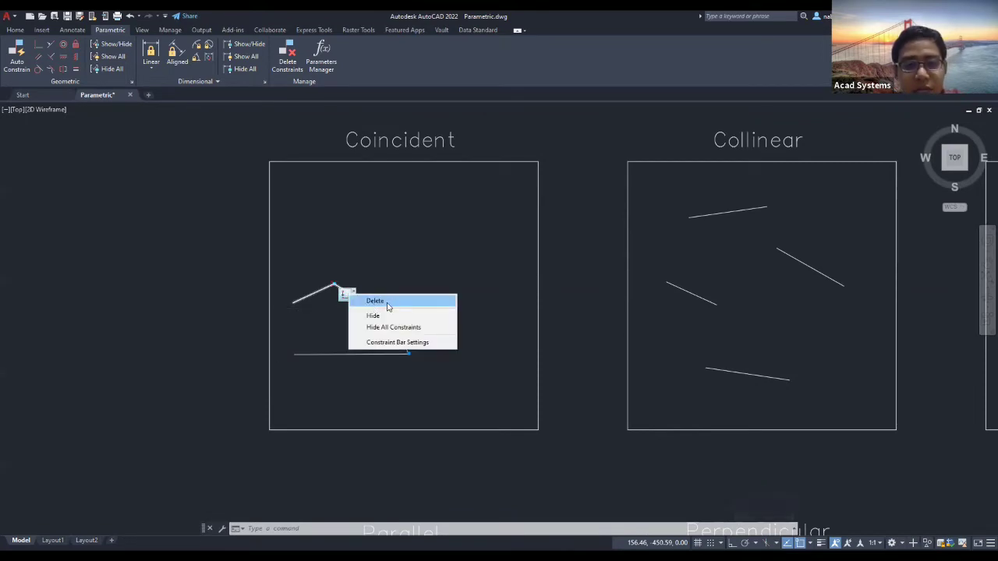
pyautogui.click(385, 305)
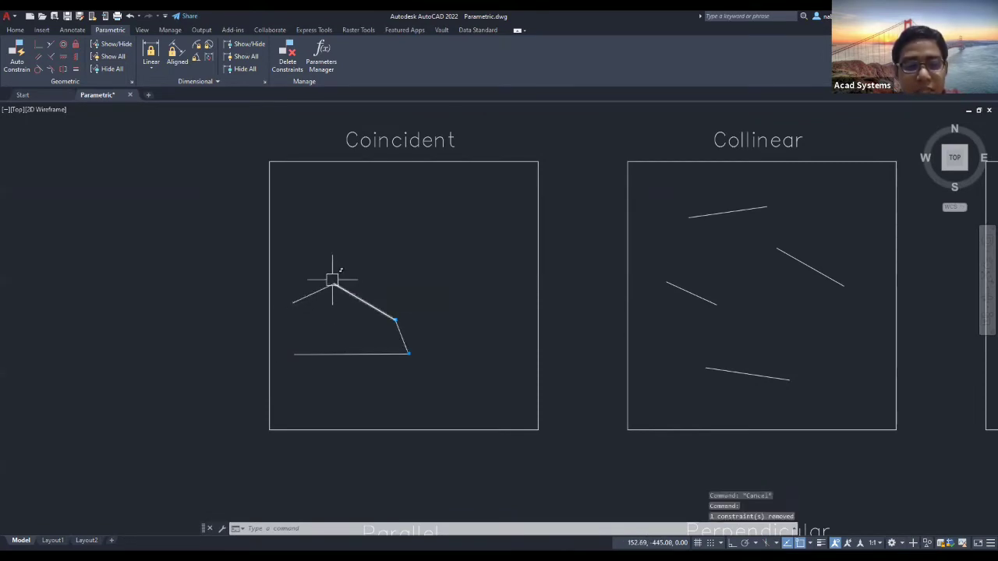
pyautogui.click(313, 292)
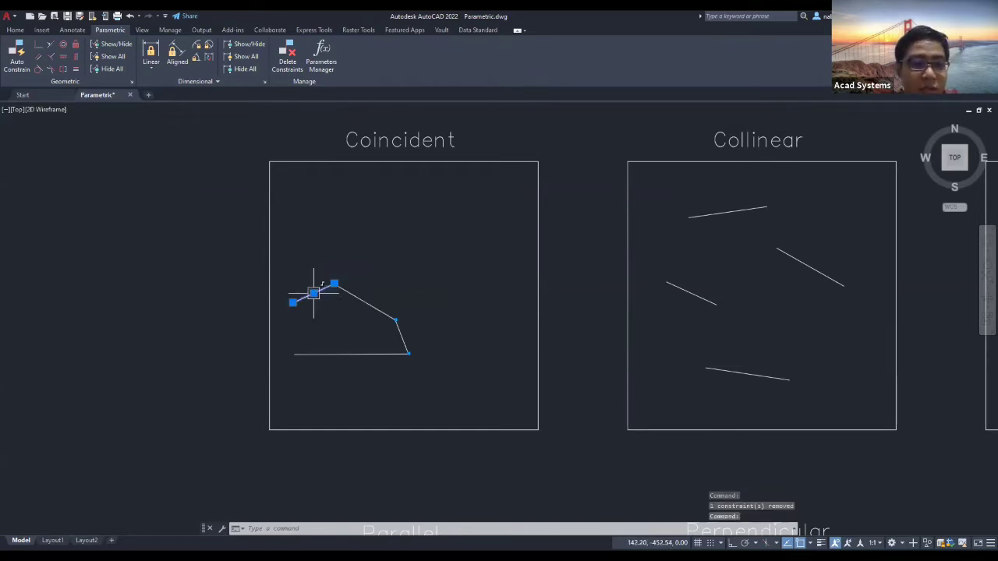
pyautogui.click(313, 293)
pyautogui.click(320, 240)
pyautogui.press('Escape')
# - Move the short steep line joining the two long lines in the Coincident box to the right
pyautogui.click(401, 337)
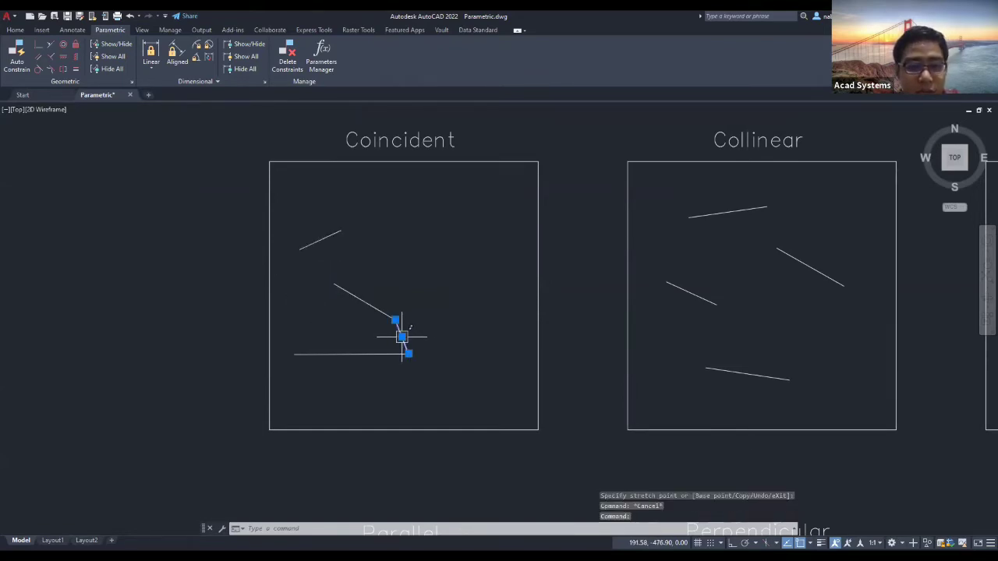
pyautogui.click(401, 337)
pyautogui.click(466, 322)
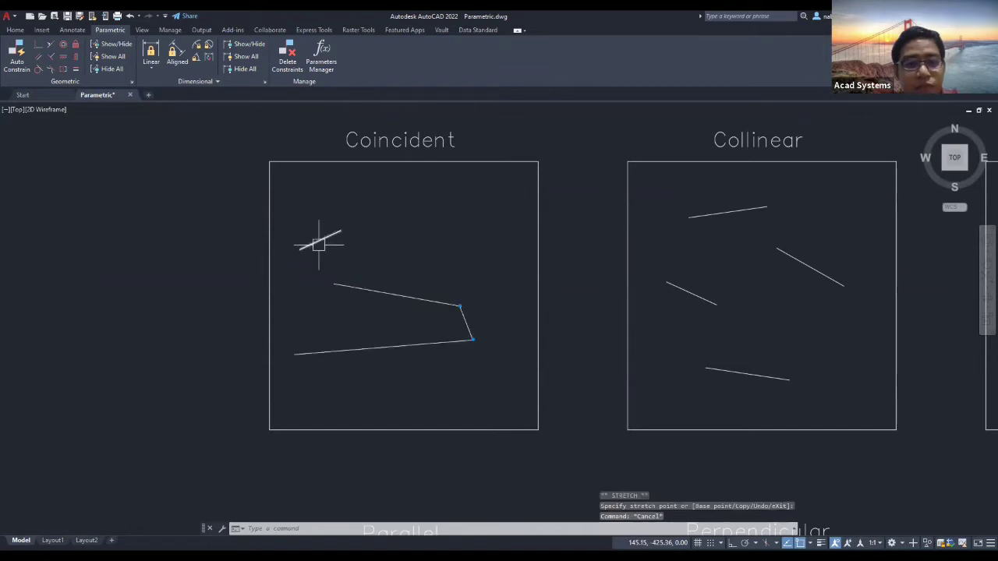
pyautogui.press('Escape')
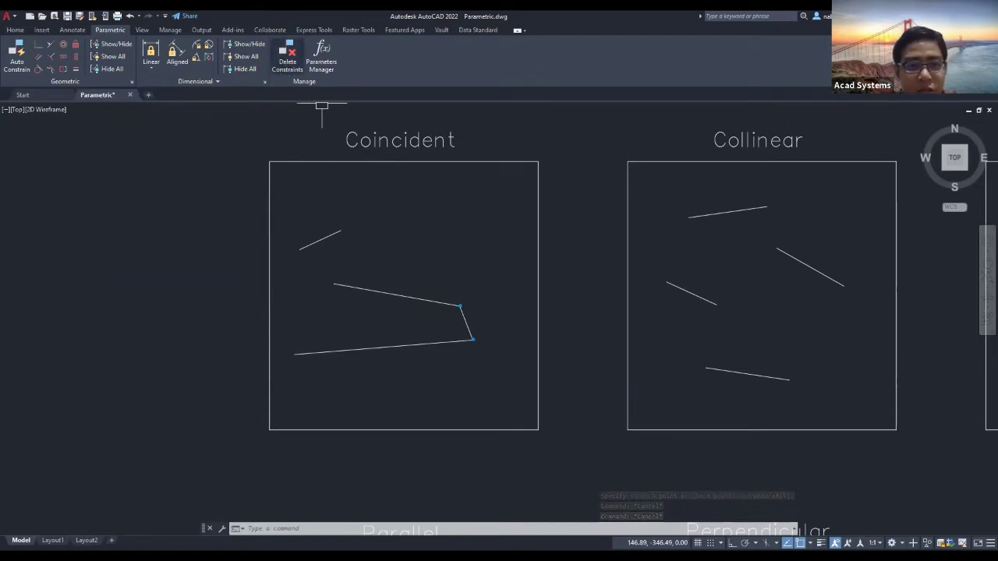
# - Remove all constraints from the short steep line in the Coincident box with Delete Constraints
pyautogui.click(288, 56)
pyautogui.click(502, 312)
pyautogui.click(464, 326)
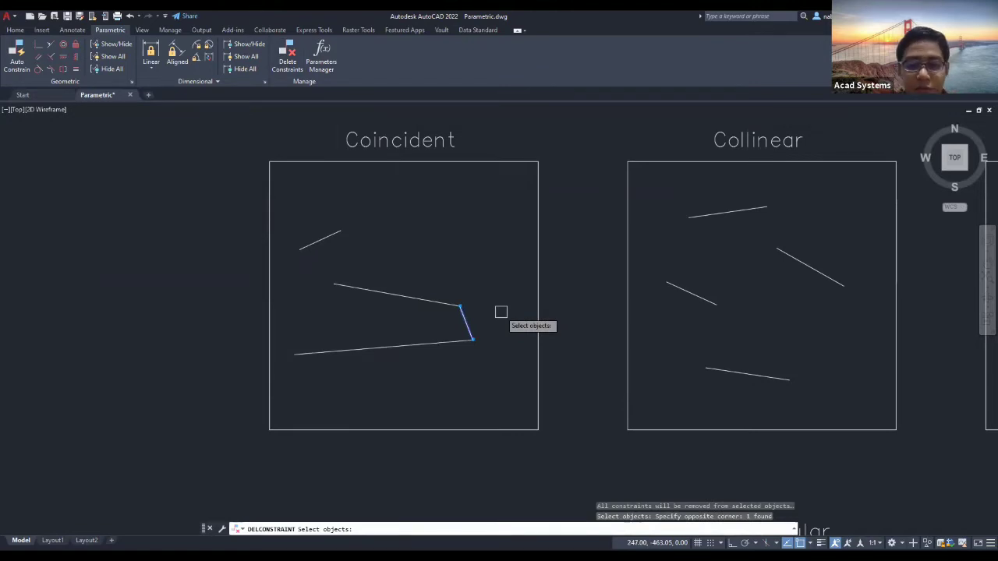
pyautogui.press('Return')
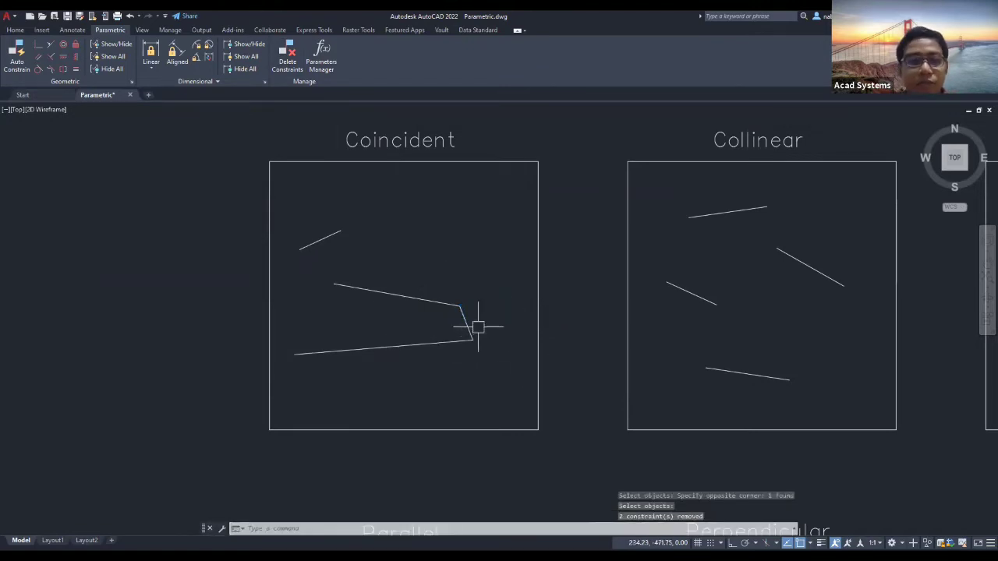
# - Make the right-hand slanted line collinear with the uppermost line in the Collinear box, and reposition the pair by its grips
pyautogui.scroll(-2, 477, 320)
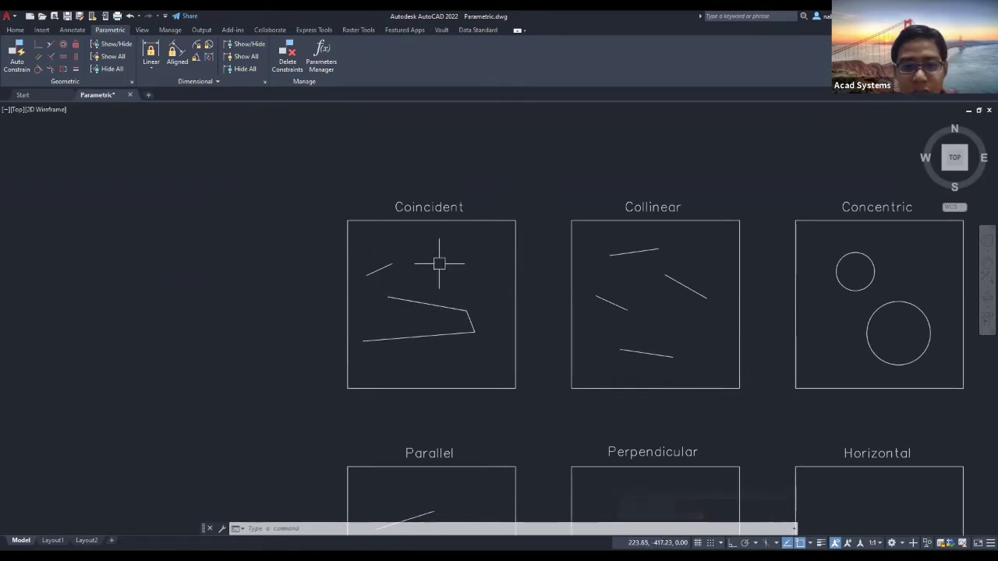
pyautogui.moveTo(396, 268); pyautogui.dragTo(357, 268, button='middle')
pyautogui.scroll(2, 558, 281)
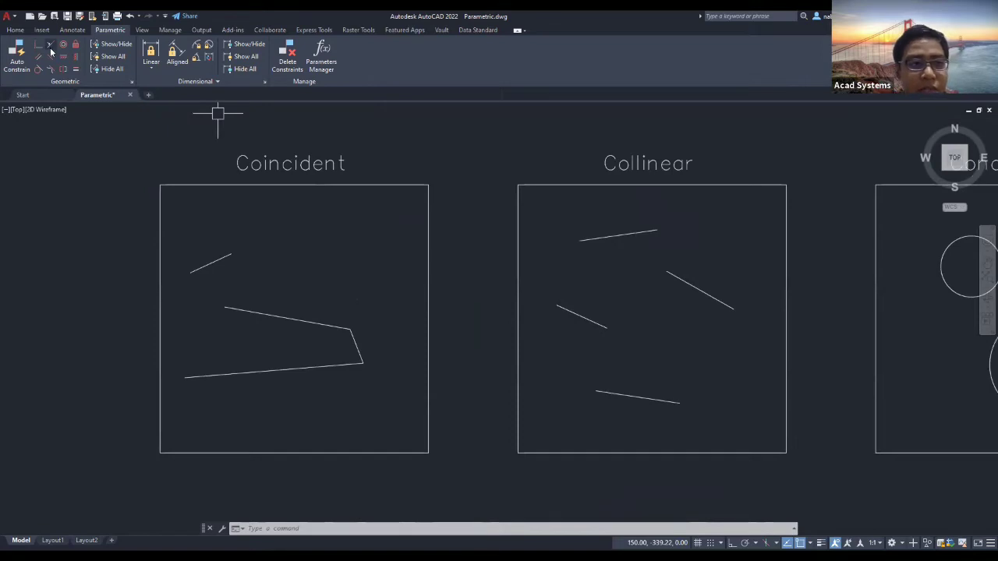
pyautogui.moveTo(644, 219); pyautogui.dragTo(407, 218, button='middle')
pyautogui.scroll(2, 407, 218)
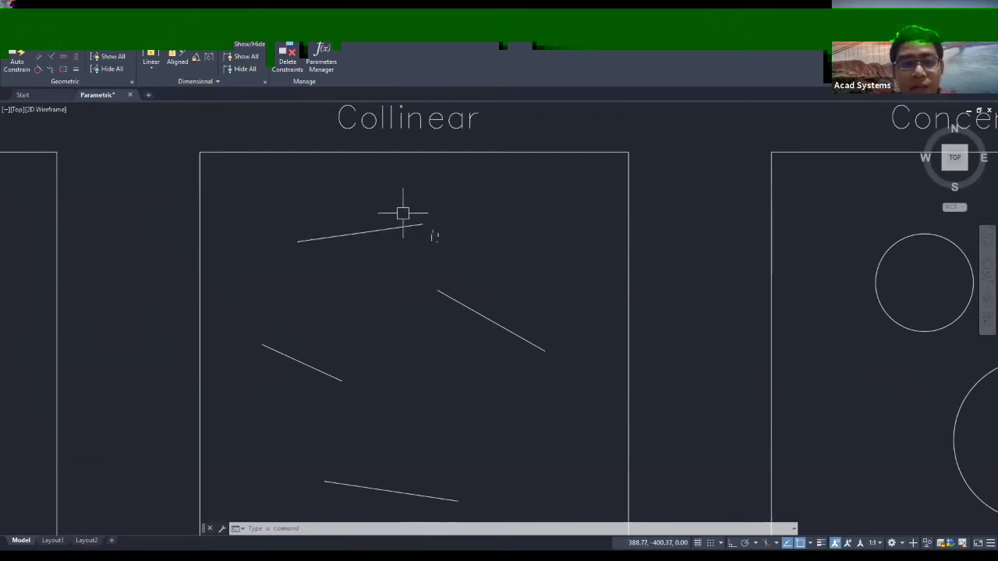
pyautogui.click(320, 236)
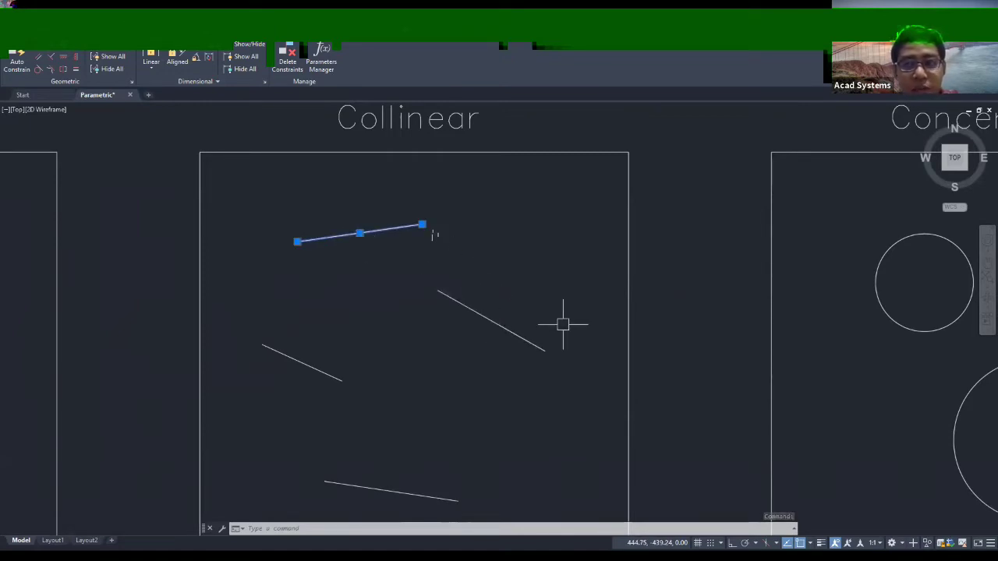
pyautogui.press('Escape')
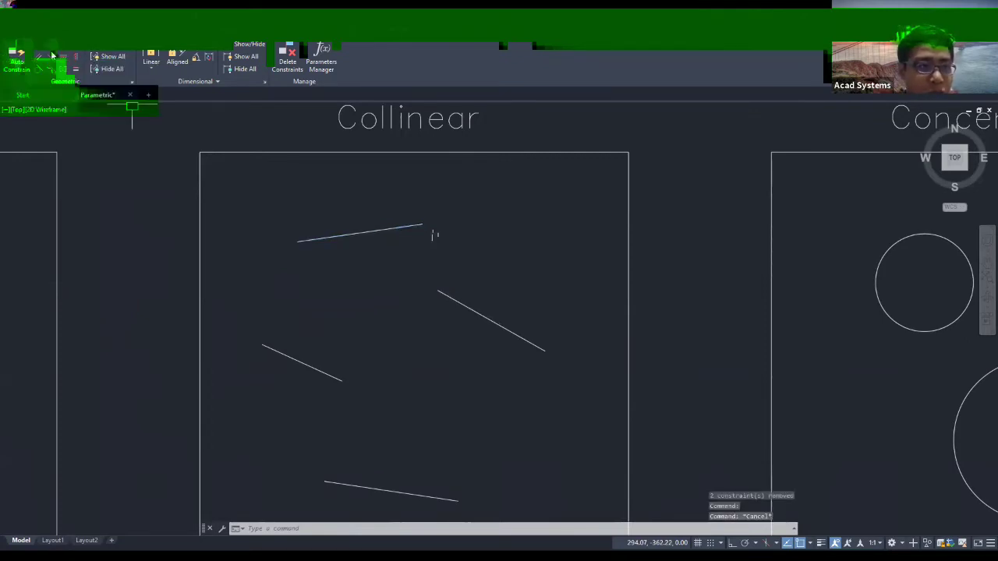
pyautogui.click(50, 52)
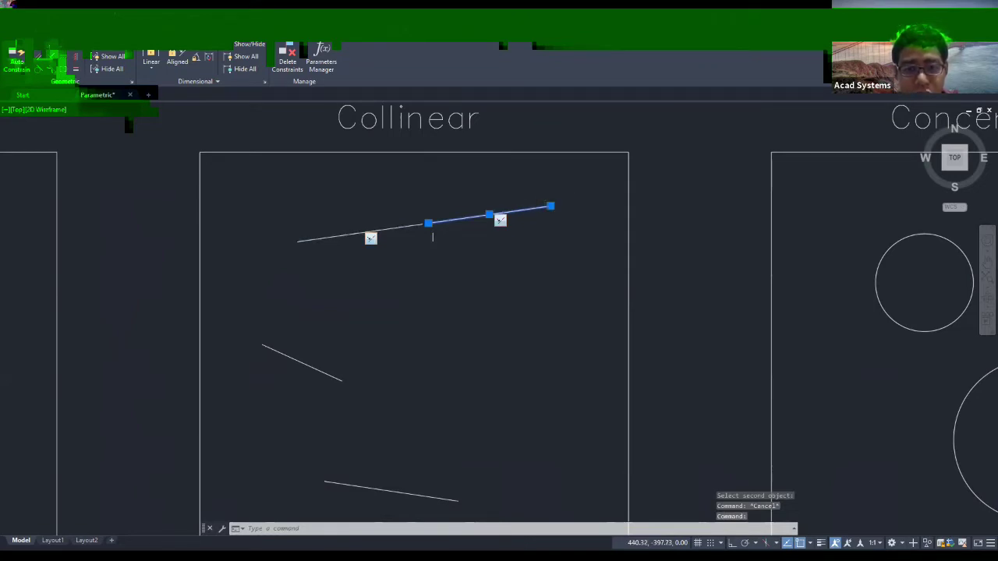
pyautogui.click(428, 224)
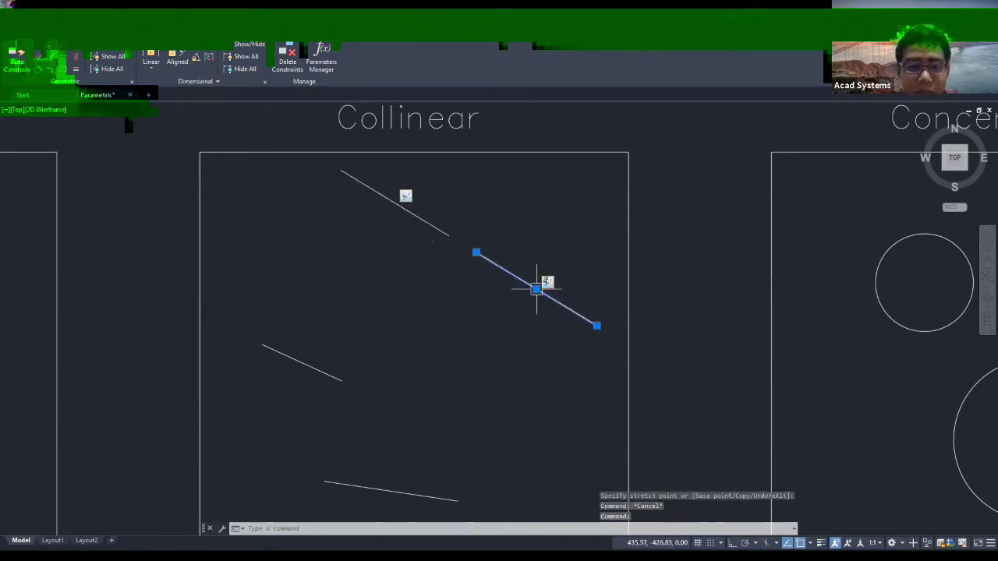
pyautogui.press('Escape')
# - Make the lowest line in the Collinear box collinear with the short line at the box's left side
pyautogui.moveTo(372, 145); pyautogui.dragTo(260, 129, button='middle')
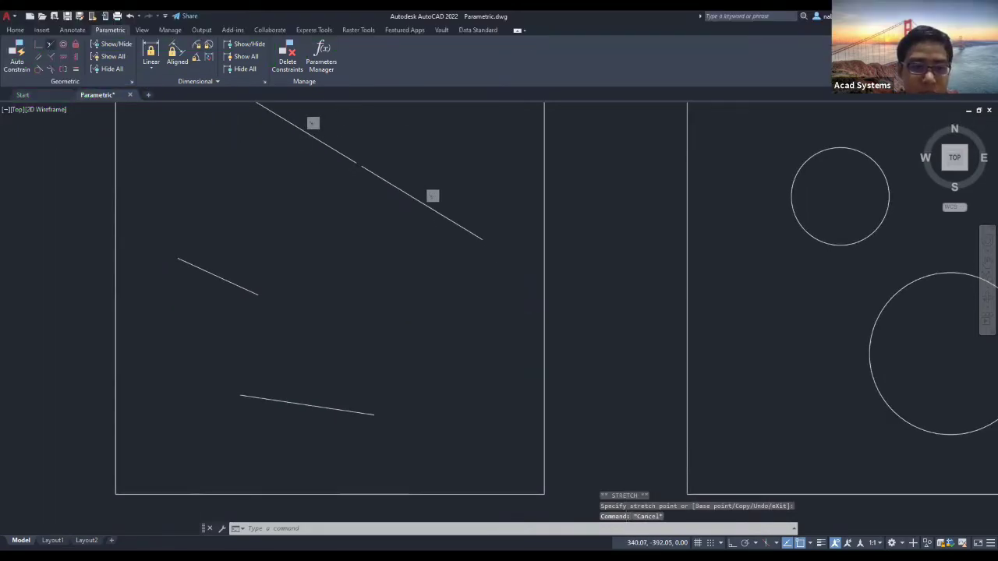
pyautogui.click(51, 44)
pyautogui.click(226, 281)
pyautogui.click(292, 403)
pyautogui.press('Escape')
pyautogui.moveTo(248, 307); pyautogui.dragTo(284, 349, button='middle')
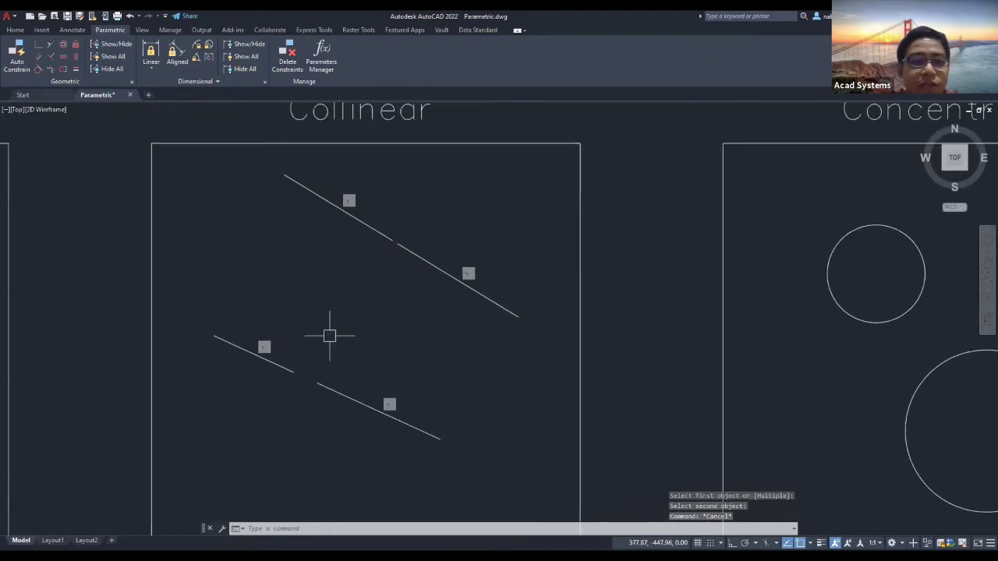
# - Inspect the center points of the small and large circles in the Concentric box
pyautogui.scroll(-2, 325, 302)
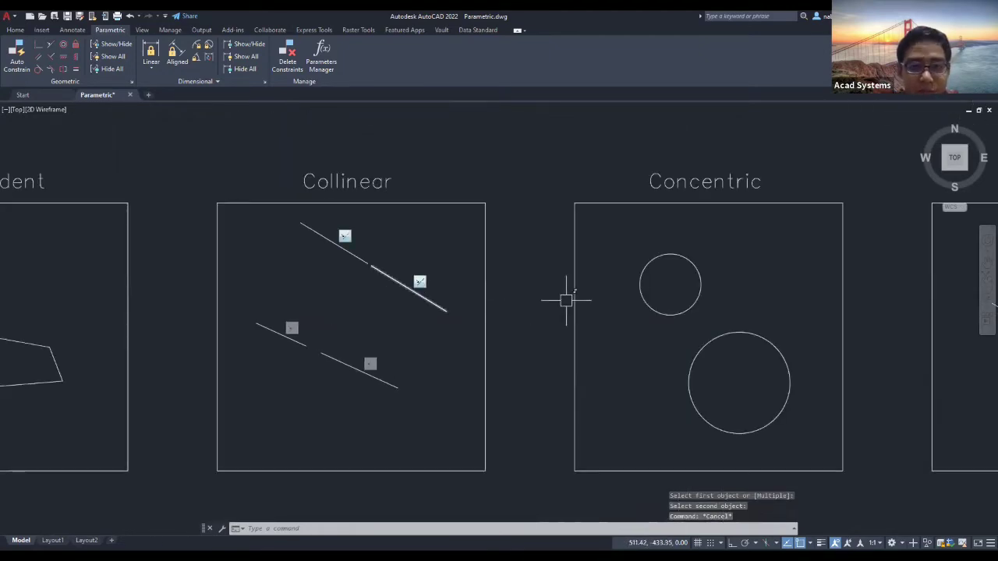
pyautogui.press('Escape')
pyautogui.moveTo(784, 322); pyautogui.dragTo(479, 327, button='middle')
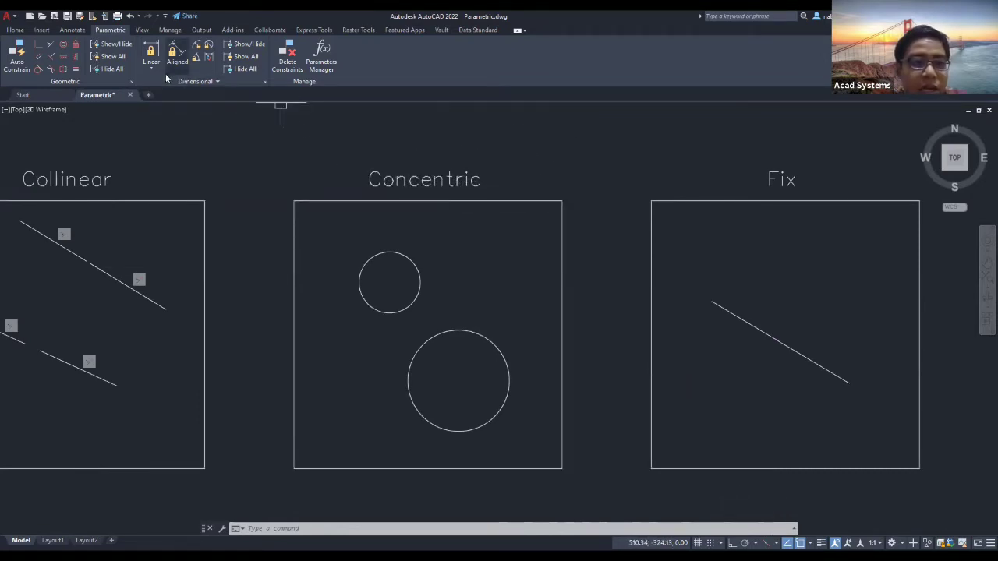
pyautogui.click(419, 275)
pyautogui.click(446, 333)
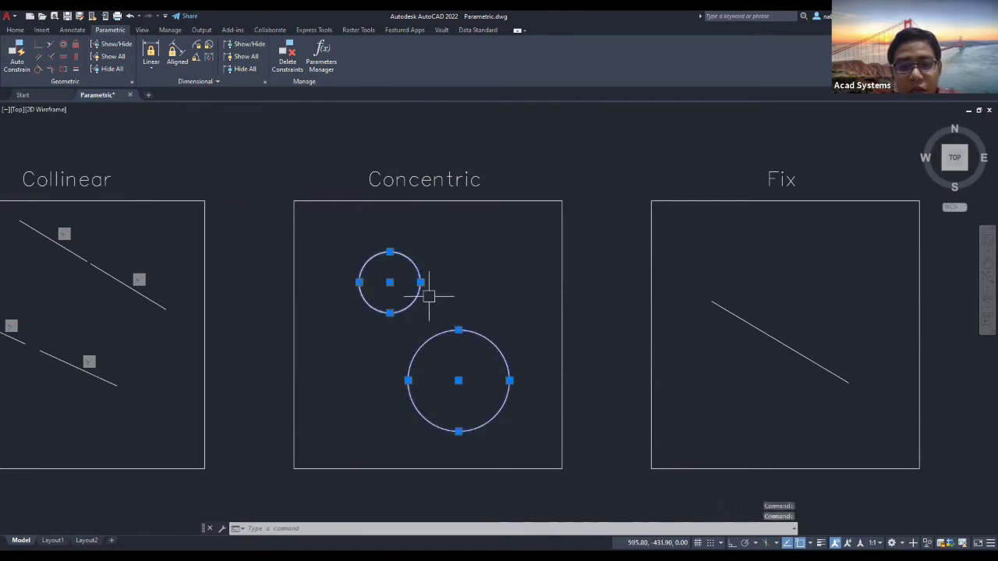
pyautogui.click(389, 282)
pyautogui.press('Escape')
pyautogui.press('Escape')
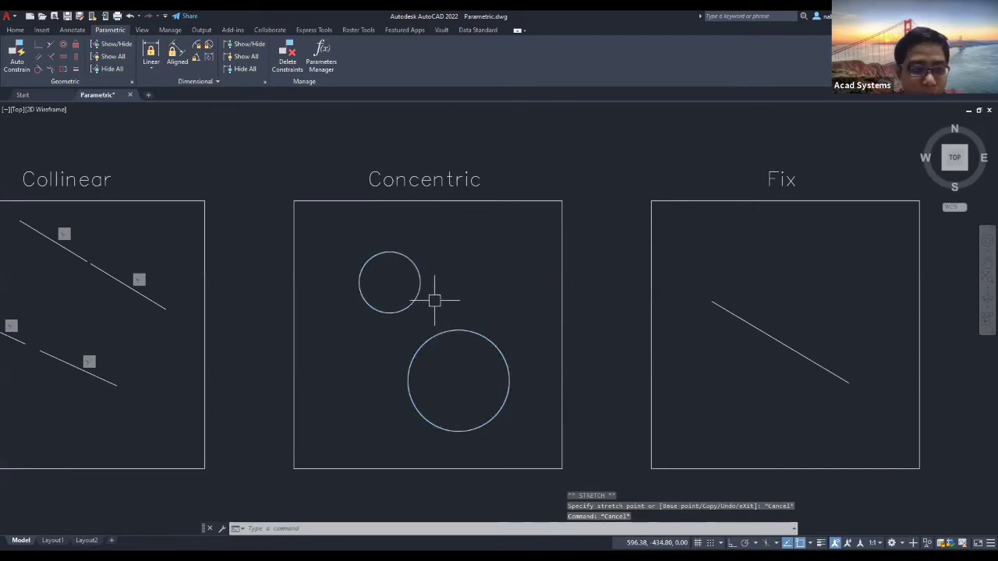
# - Make the large circle concentric with the small circle, and check the center grips of both circles
pyautogui.click(64, 46)
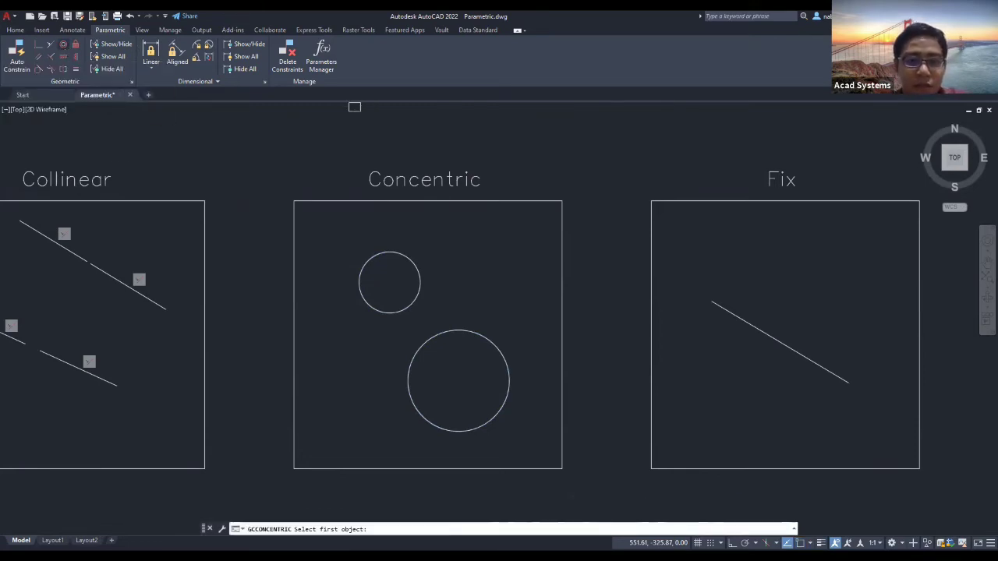
pyautogui.click(363, 265)
pyautogui.click(413, 355)
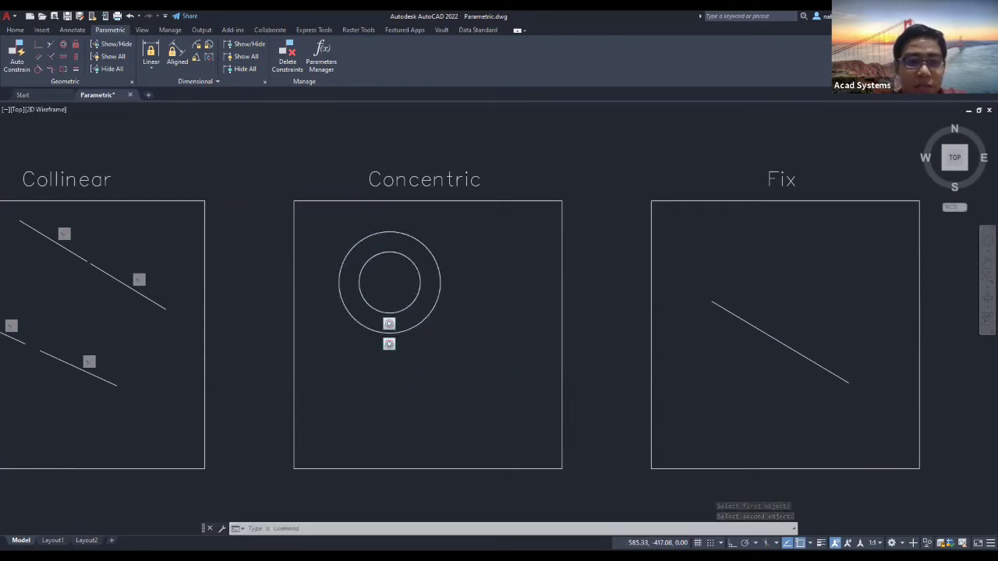
pyautogui.click(420, 277)
pyautogui.click(441, 283)
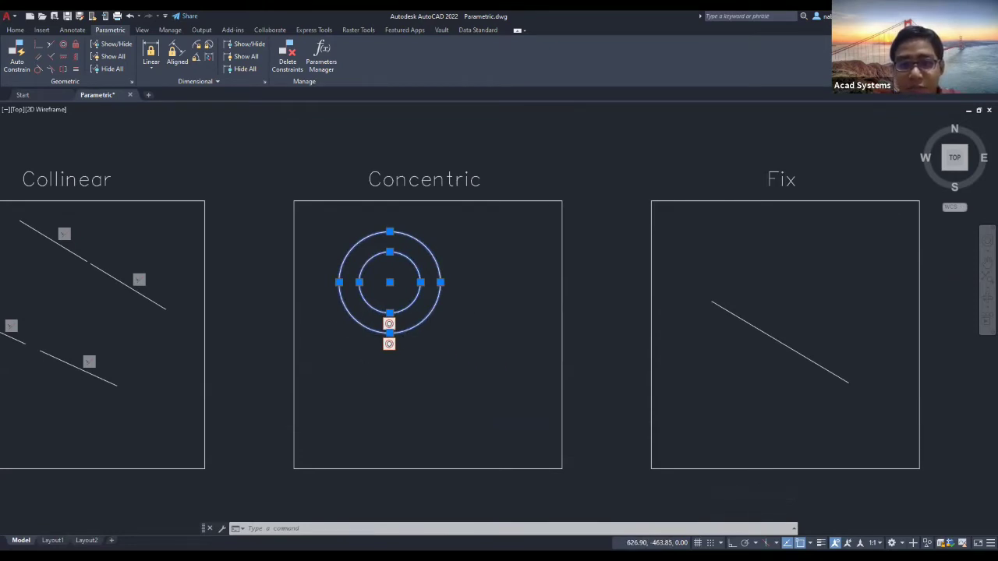
pyautogui.press('Escape')
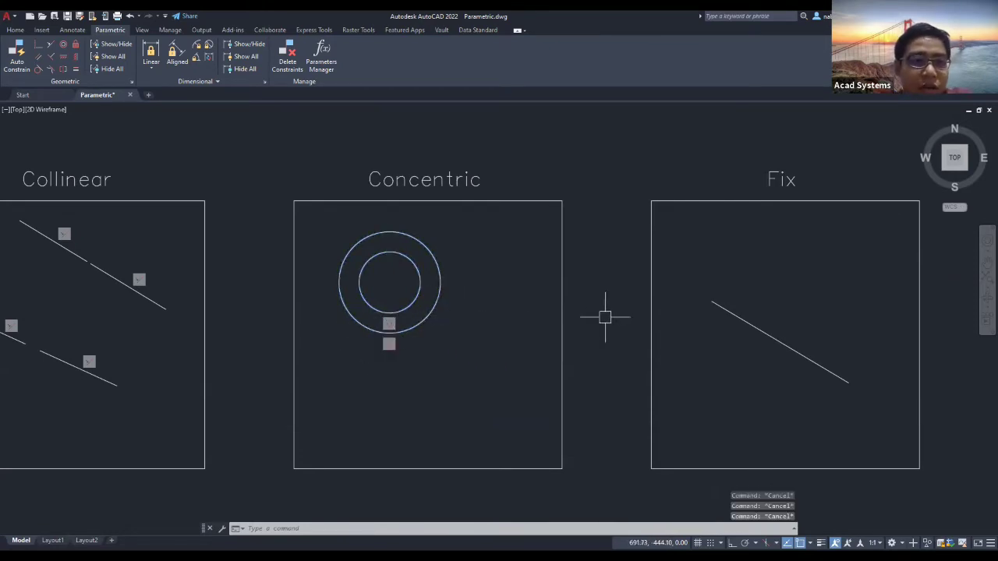
# - Move the slanted line in the Fix box slightly upward by its midpoint
pyautogui.moveTo(604, 316); pyautogui.dragTo(443, 319, button='middle')
pyautogui.scroll(3, 577, 351)
pyautogui.scroll(-3, 572, 346)
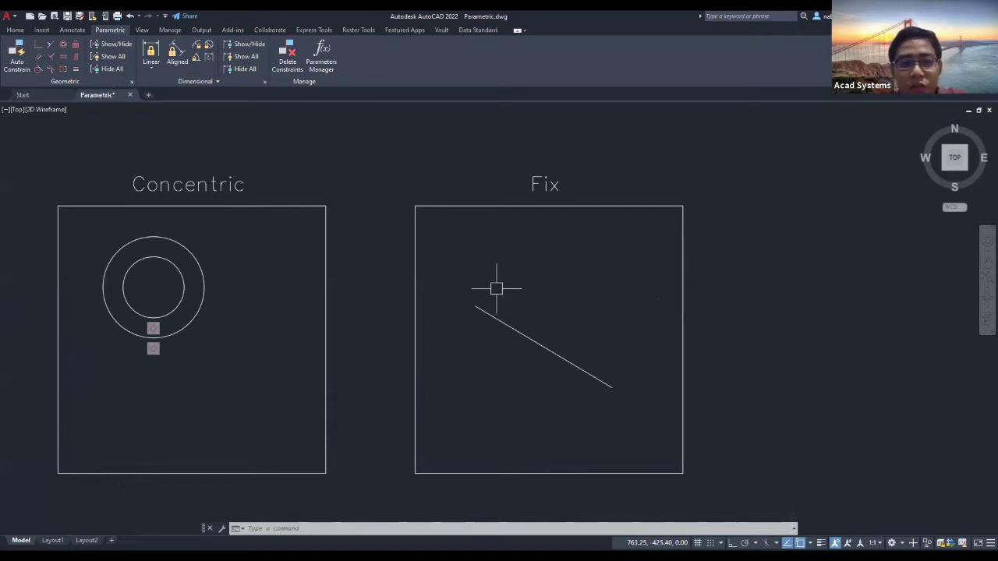
pyautogui.click(480, 309)
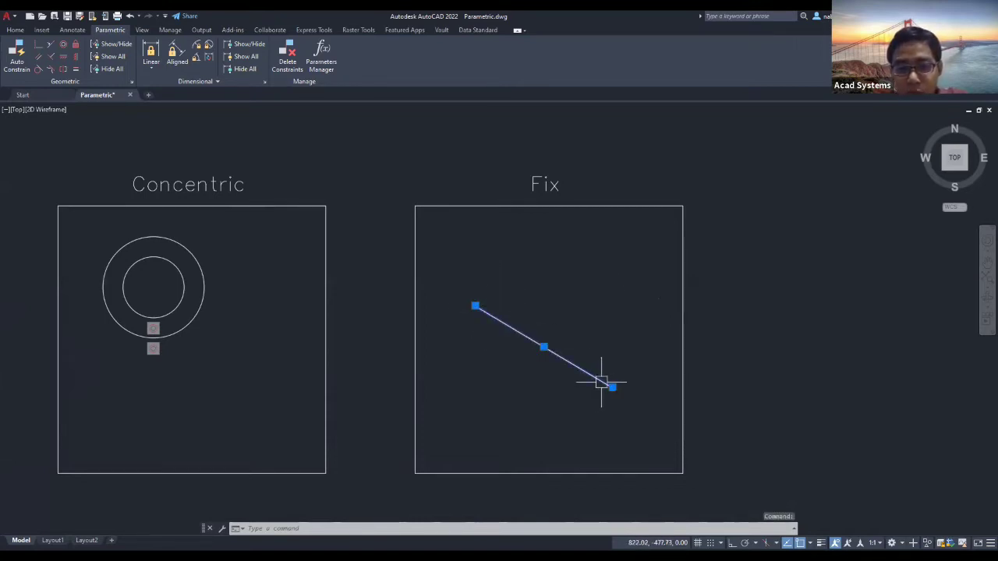
pyautogui.click(543, 347)
pyautogui.click(538, 321)
pyautogui.press('Escape')
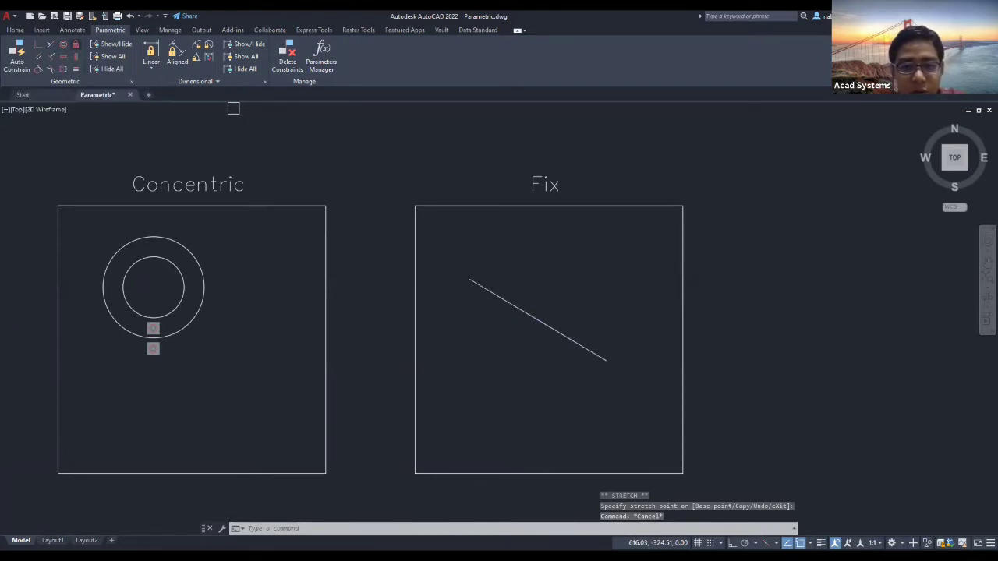
# - Fix the upper-left endpoint of the line in the Fix box, and stretch its lower-right end to shorten the line
pyautogui.click(75, 44)
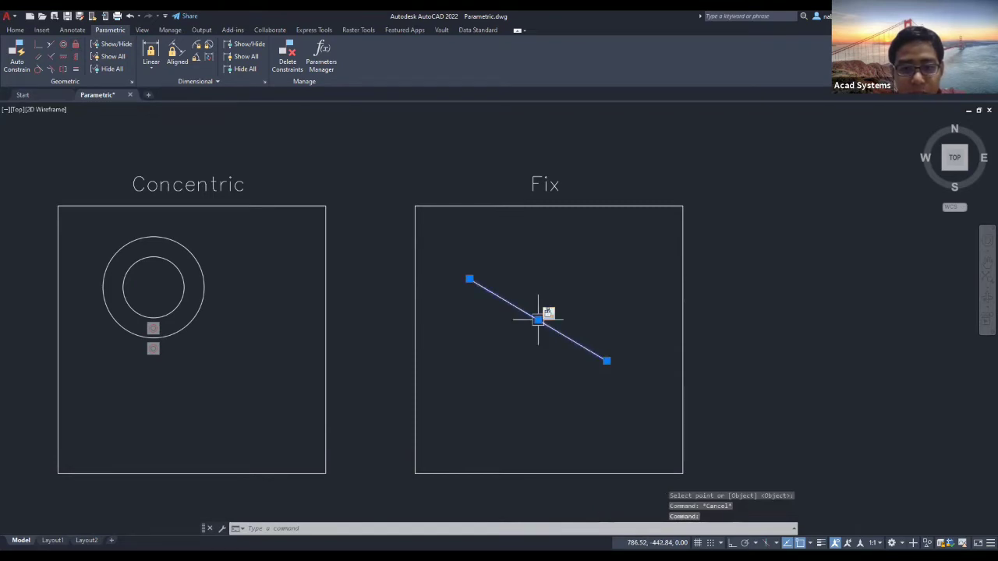
pyautogui.click(538, 319)
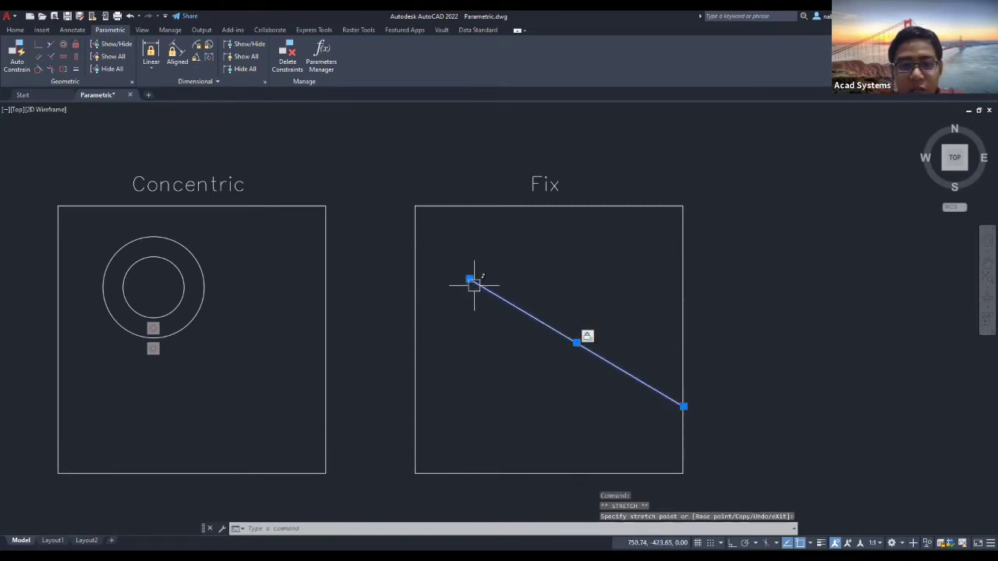
pyautogui.click(683, 407)
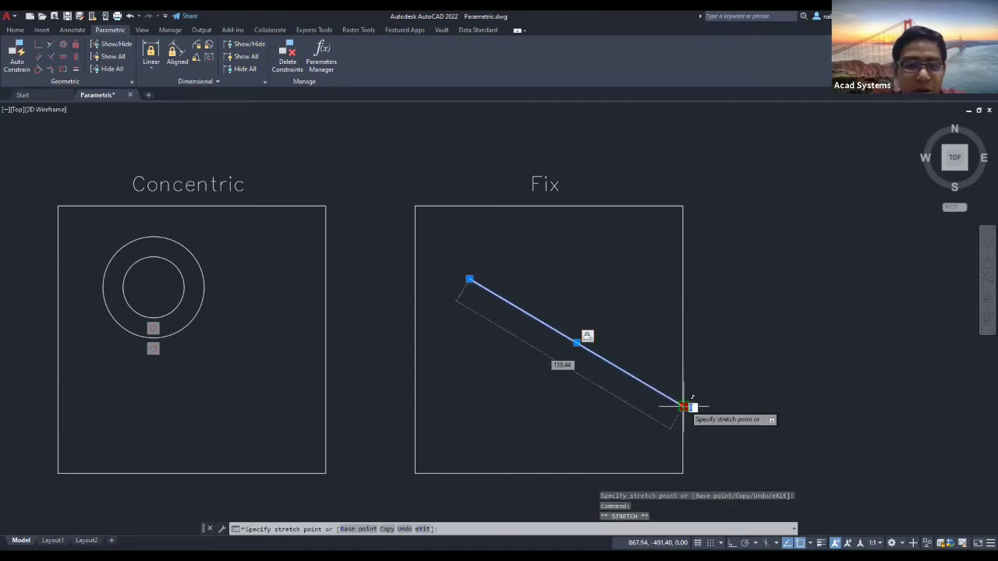
pyautogui.click(683, 407)
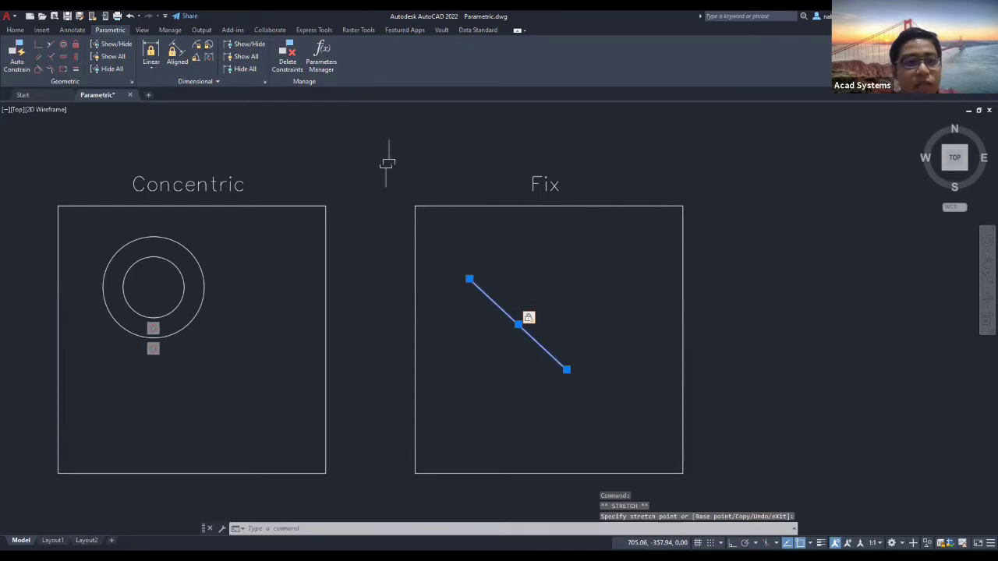
# - Fix the lower-right endpoint of the line in the Fix box as well, and try to move the line by its midpoint
pyautogui.click(76, 46)
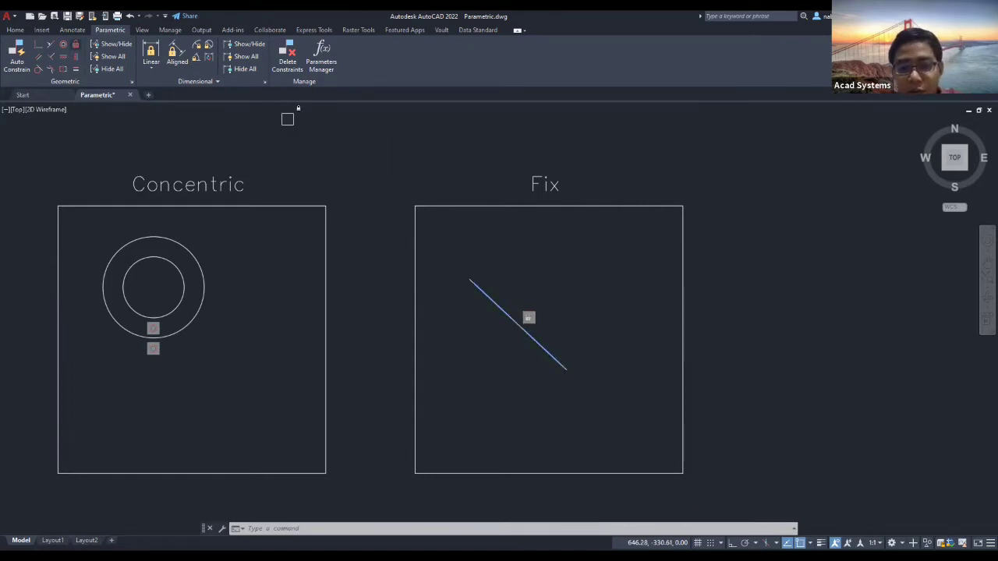
pyautogui.press('Escape')
pyautogui.click(548, 348)
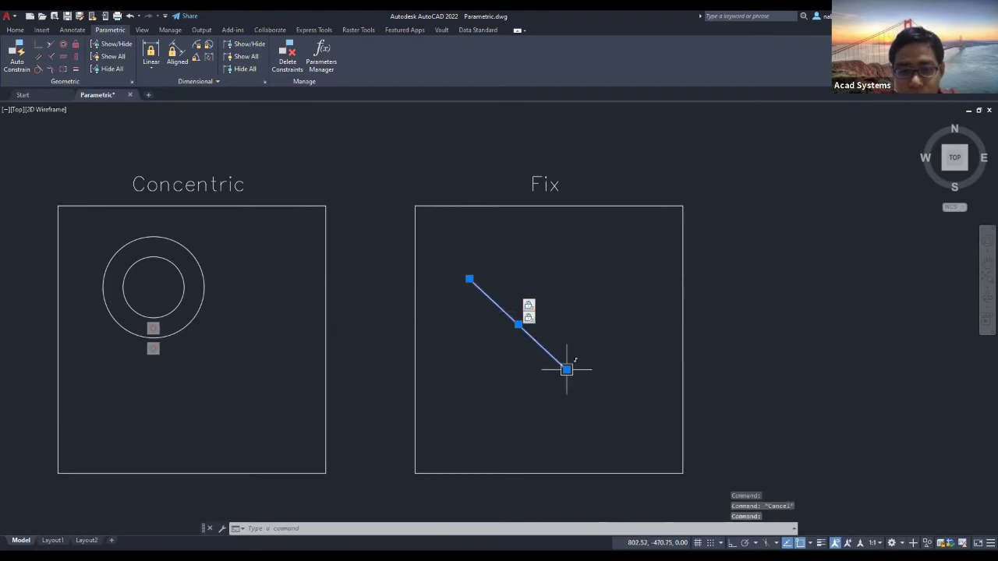
pyautogui.click(518, 324)
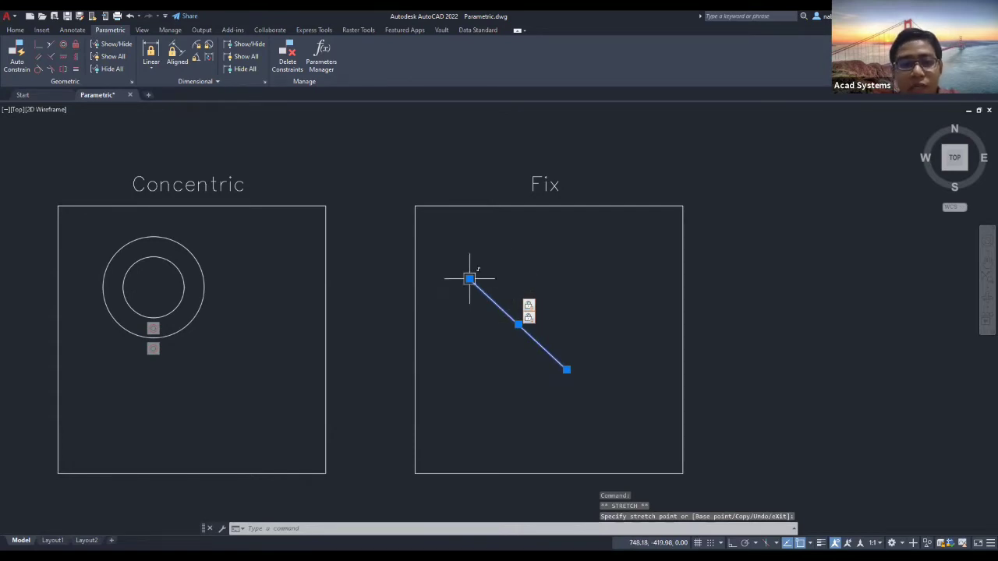
# - Make the lower line in the Parallel box parallel to the upper line
pyautogui.press('Escape')
pyautogui.press('Escape')
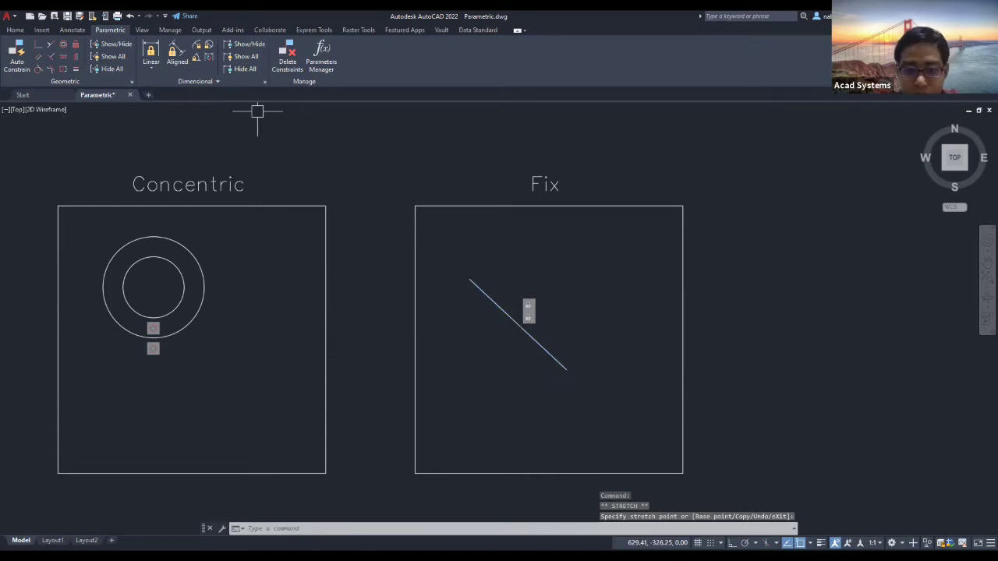
pyautogui.click(526, 331)
pyautogui.scroll(-5, 213, 402)
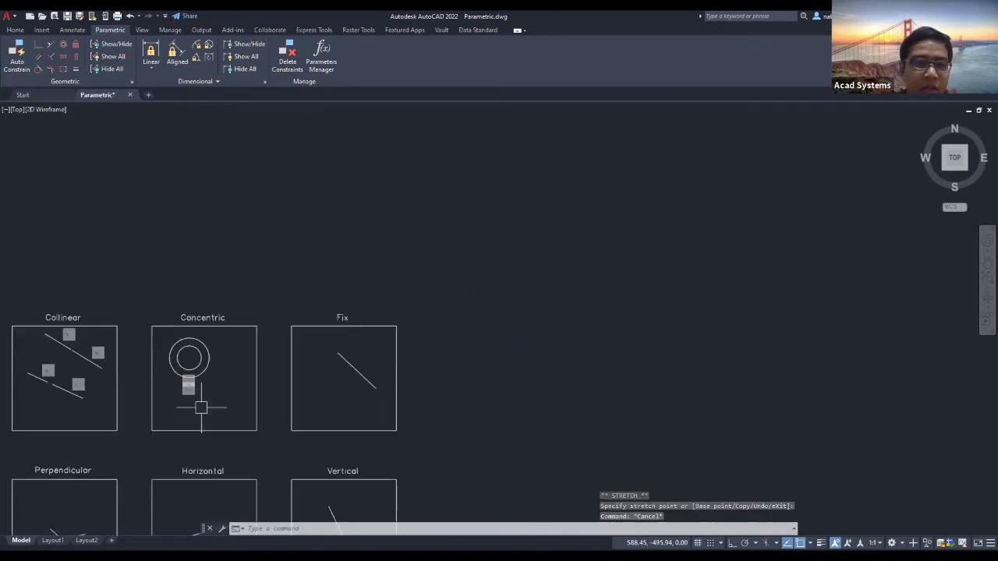
pyautogui.moveTo(213, 401); pyautogui.dragTo(668, 261, button='middle')
pyautogui.scroll(5, 513, 314)
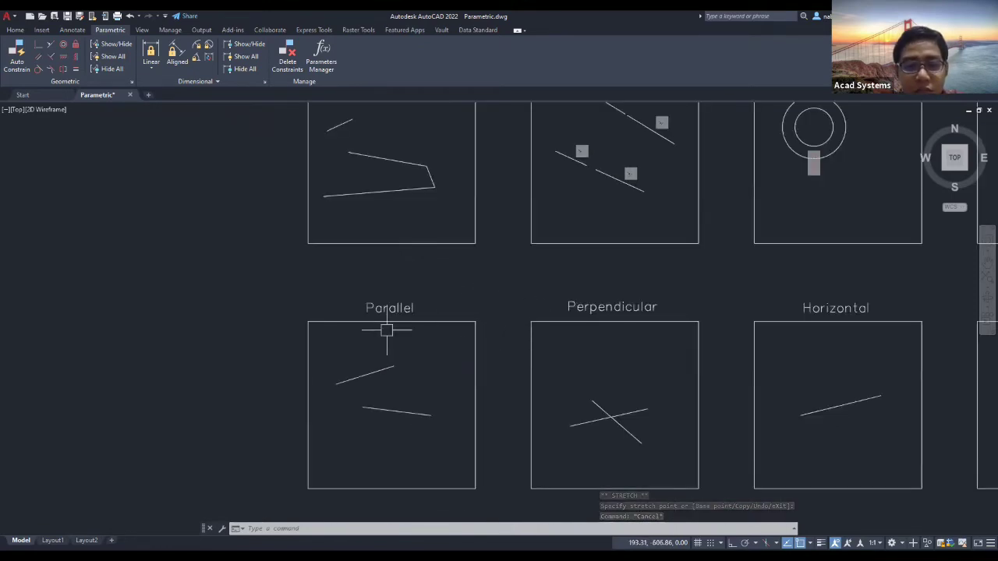
pyautogui.moveTo(459, 294)
pyautogui.mouseDown(button='middle')
pyautogui.moveTo(377, 359)
pyautogui.moveTo(409, 306)
pyautogui.moveTo(525, 208)
pyautogui.mouseUp(button='middle')
pyautogui.scroll(4, 560, 165)
pyautogui.scroll(-4, 494, 252)
pyautogui.scroll(2, 394, 351)
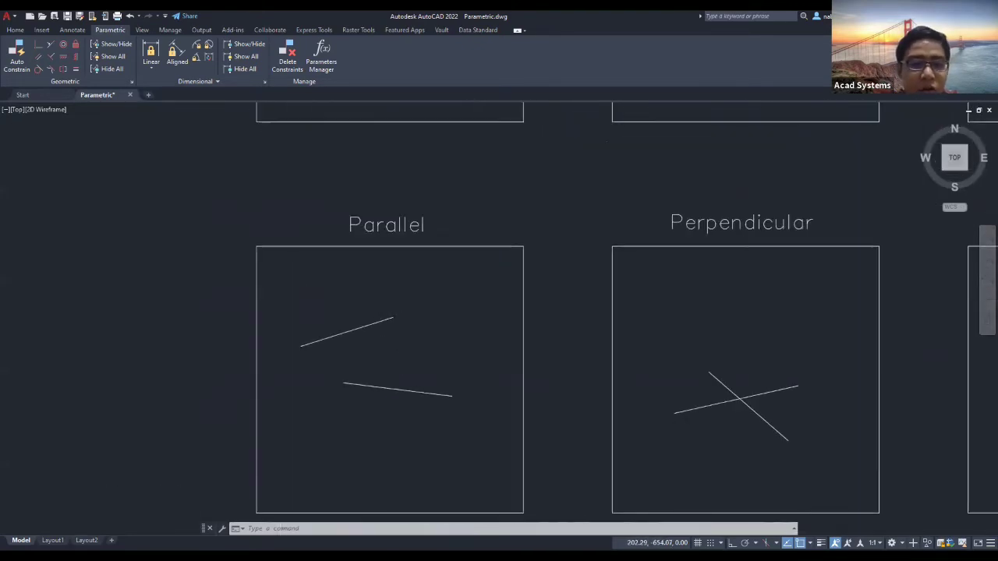
pyautogui.moveTo(402, 348); pyautogui.dragTo(423, 309, button='middle')
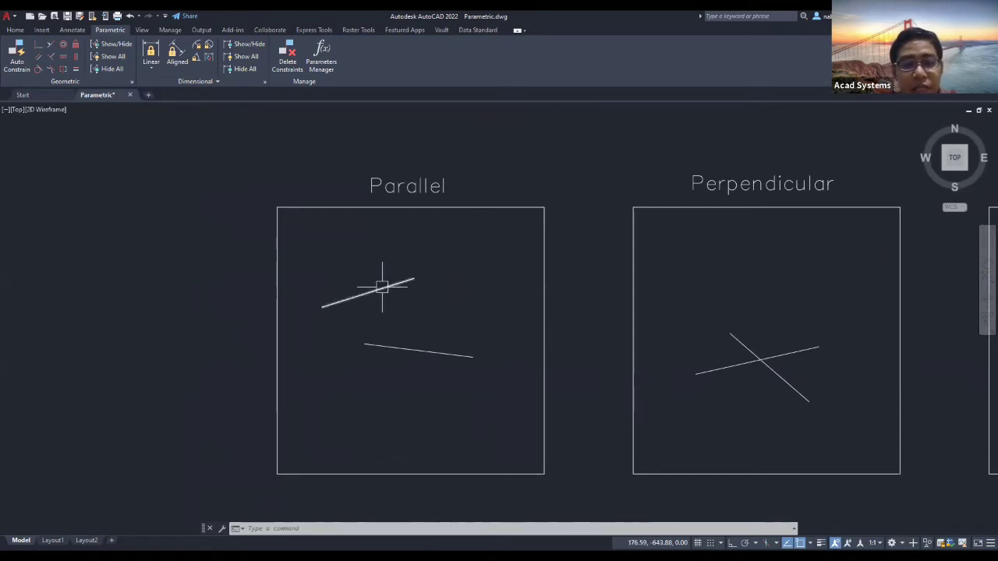
pyautogui.click(398, 348)
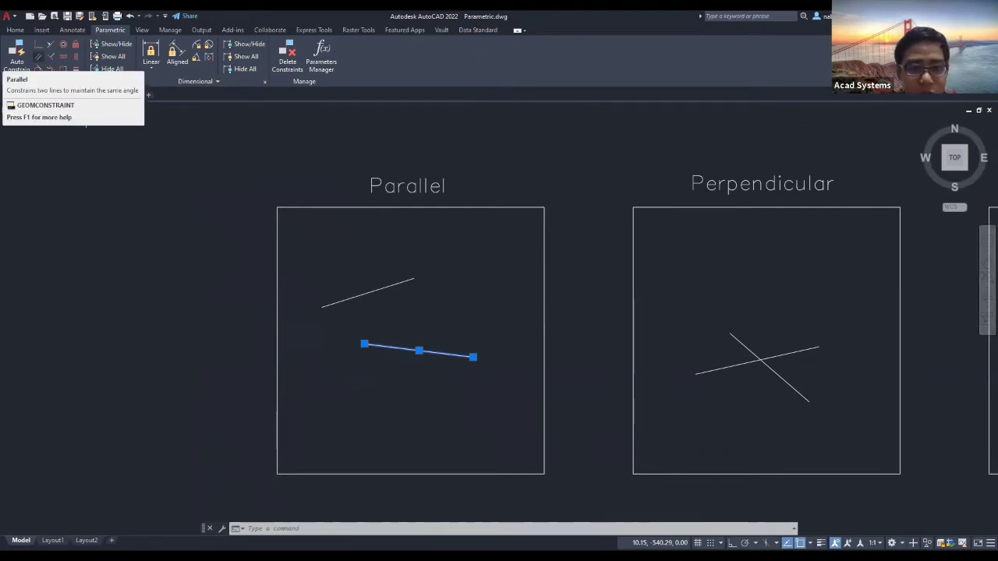
pyautogui.click(39, 57)
pyautogui.click(374, 291)
pyautogui.click(421, 351)
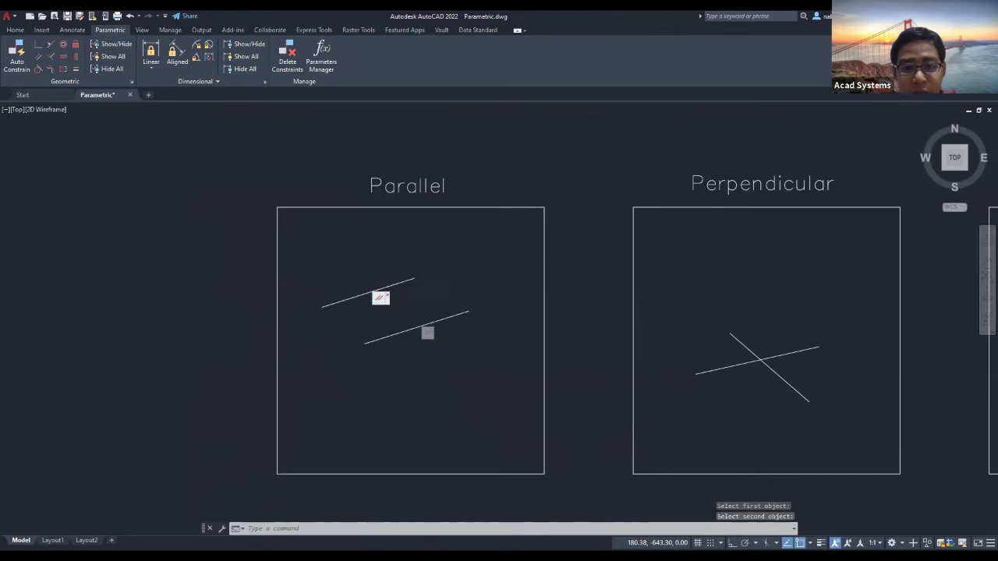
pyautogui.press('Escape')
# - Test the Parallel constraint by swinging the lower line's upper-right endpoint around, and leave the line slightly longer
pyautogui.click(463, 313)
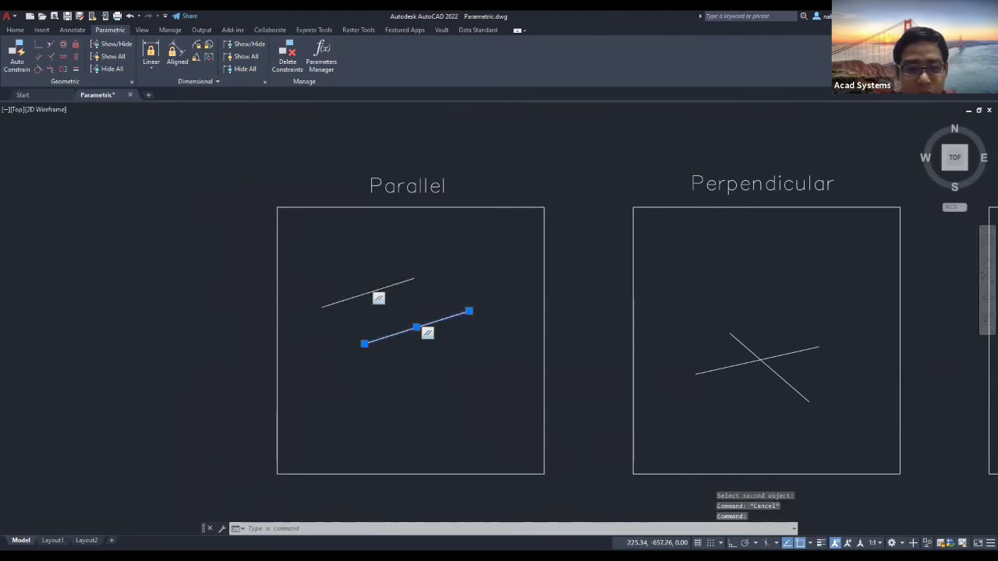
pyautogui.click(469, 311)
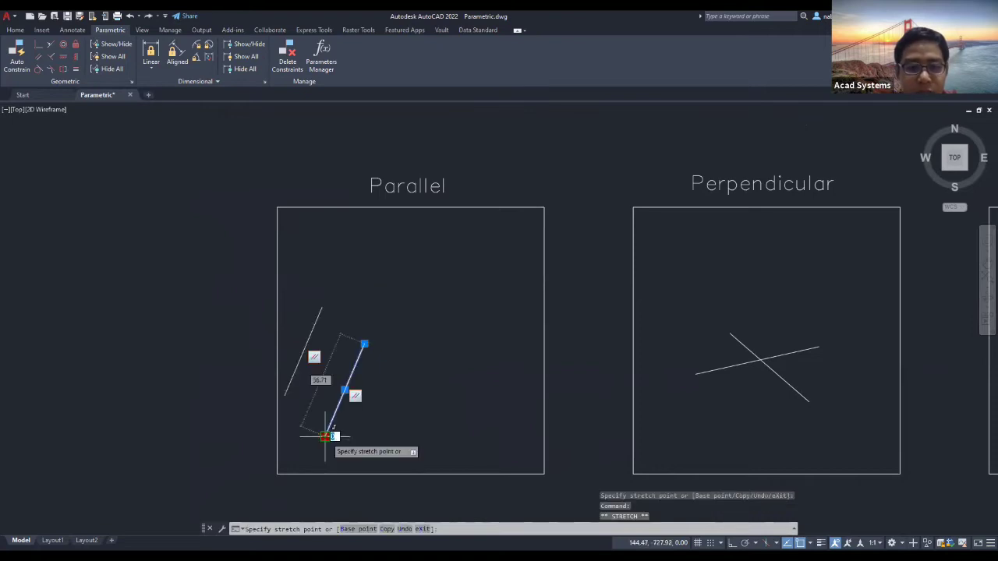
pyautogui.press('Escape')
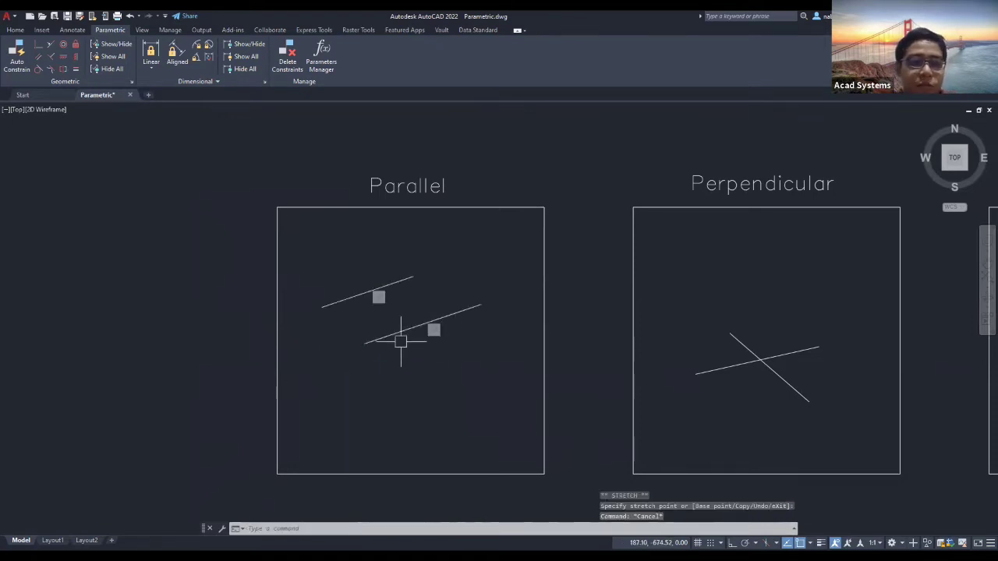
# - Make the shallow-sloped line in the Perpendicular box perpendicular to the line that slopes down to the right
pyautogui.moveTo(575, 404)
pyautogui.mouseDown(button='middle')
pyautogui.moveTo(304, 387)
pyautogui.moveTo(223, 396)
pyautogui.mouseUp(button='middle')
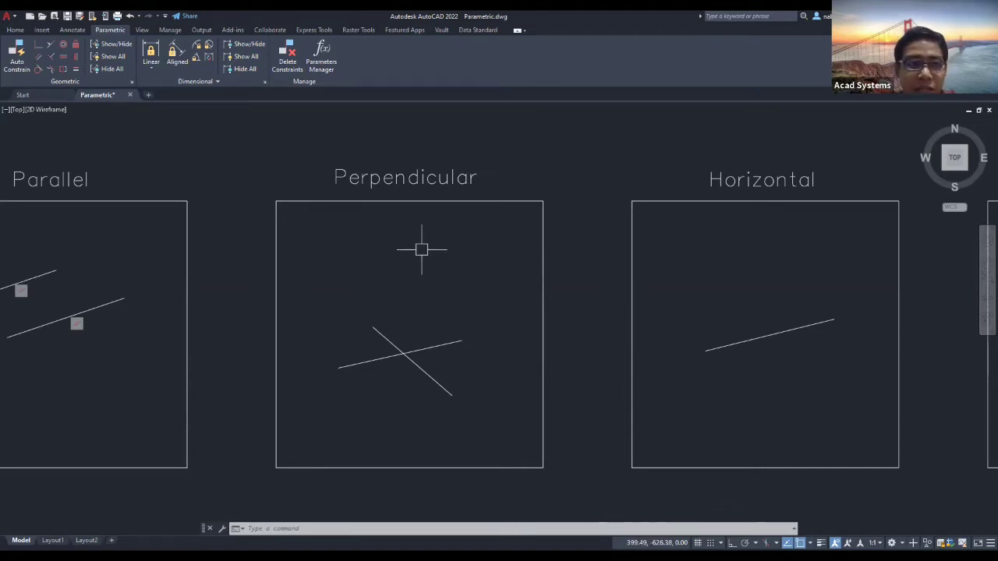
pyautogui.click(384, 336)
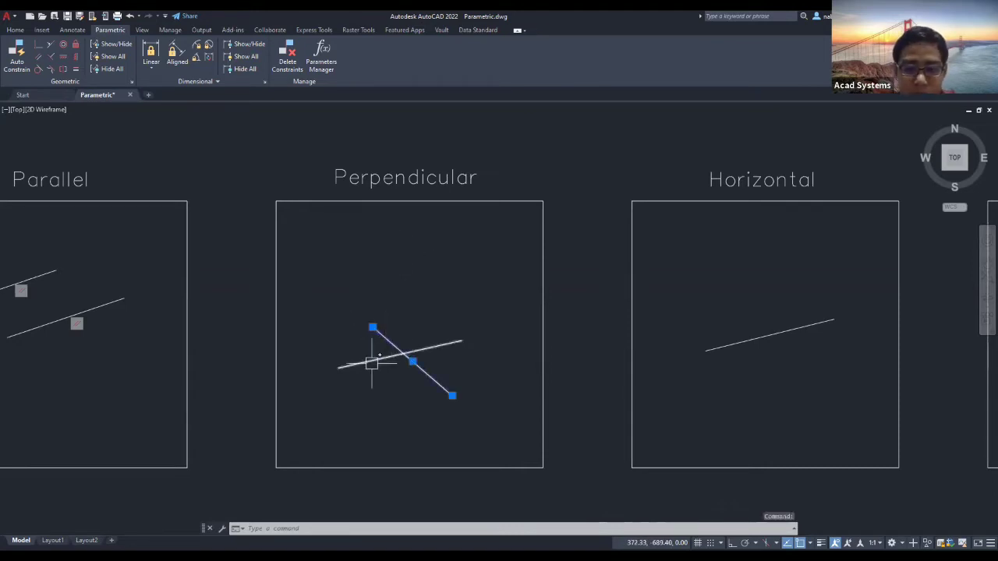
pyautogui.press('Escape')
pyautogui.press('Escape')
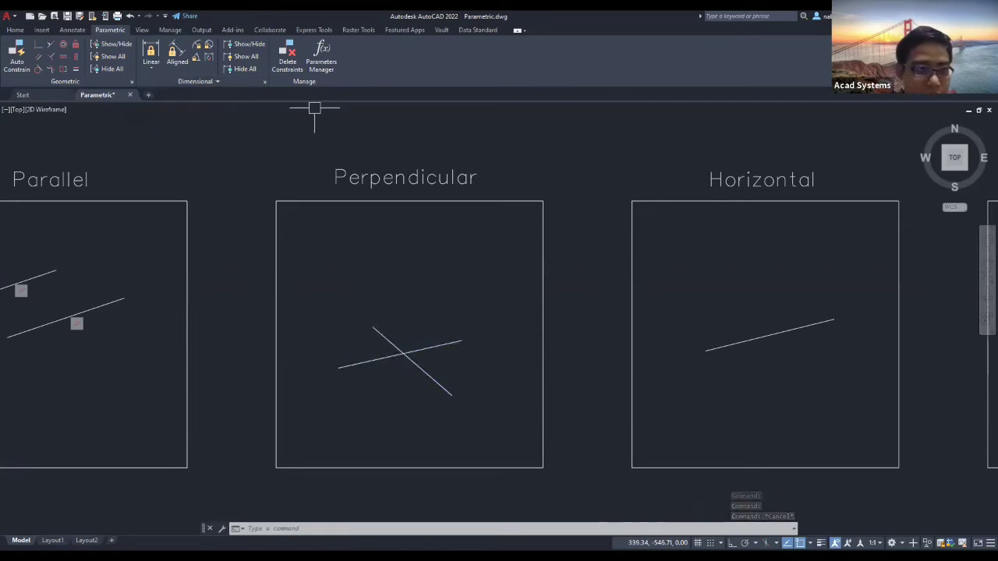
pyautogui.click(51, 58)
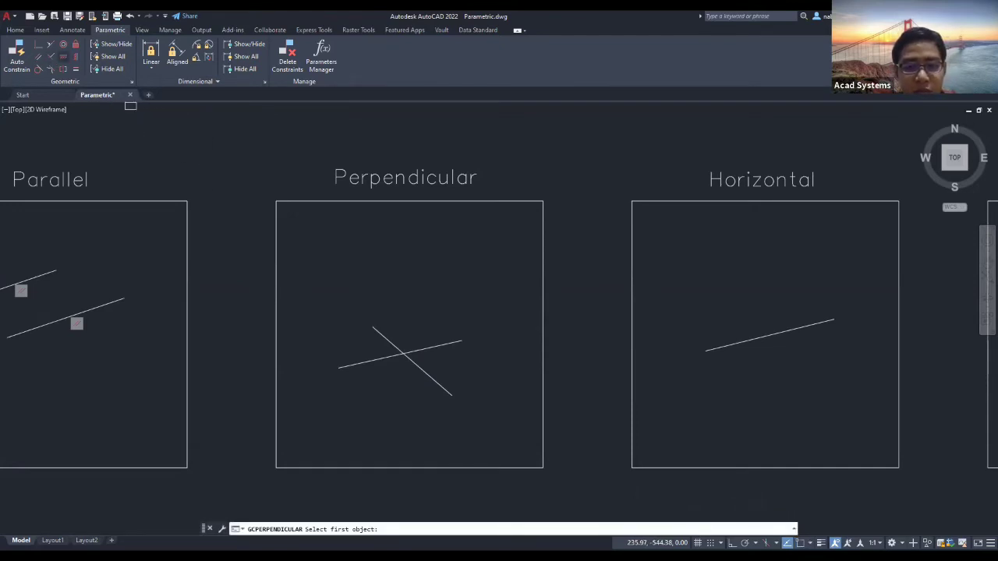
pyautogui.click(422, 370)
pyautogui.click(428, 348)
pyautogui.press('Escape')
pyautogui.scroll(2, 433, 365)
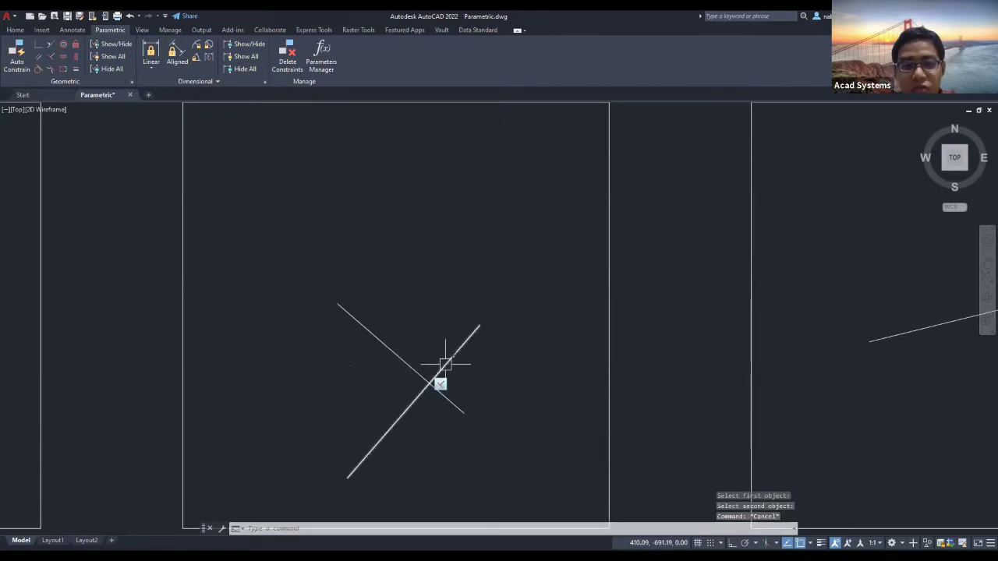
pyautogui.scroll(-2, 445, 364)
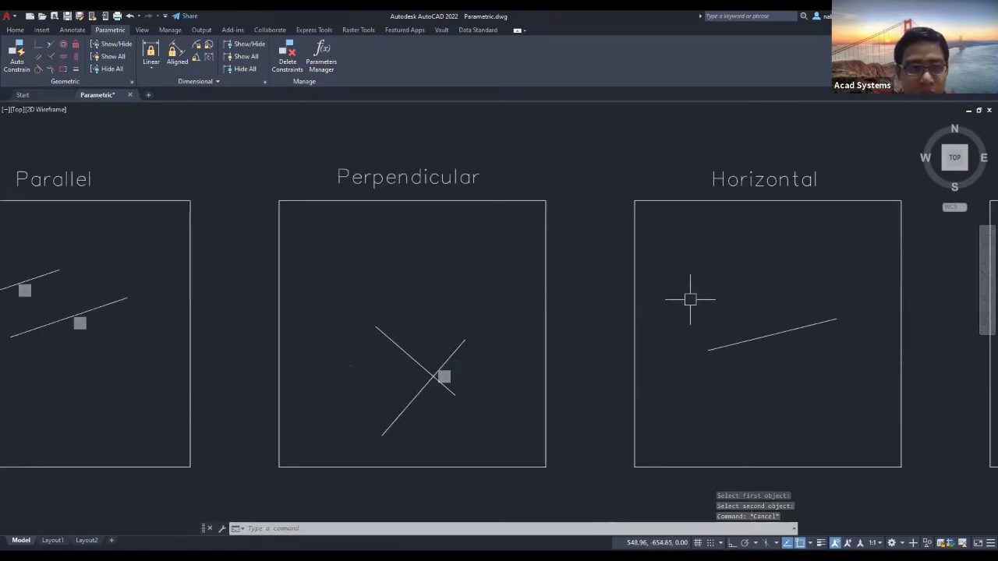
# - With Ortho mode on, draw one horizontal and one vertical line beside the Vertical box, and erase both lines
pyautogui.scroll(-2, 682, 298)
pyautogui.moveTo(705, 301); pyautogui.dragTo(372, 307, button='middle')
pyautogui.scroll(2, 575, 306)
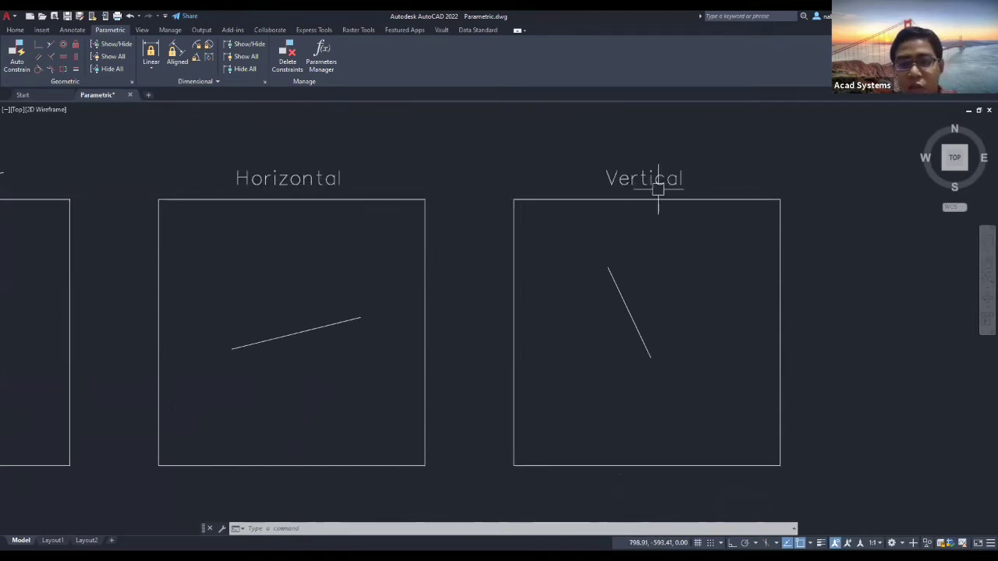
pyautogui.click(248, 345)
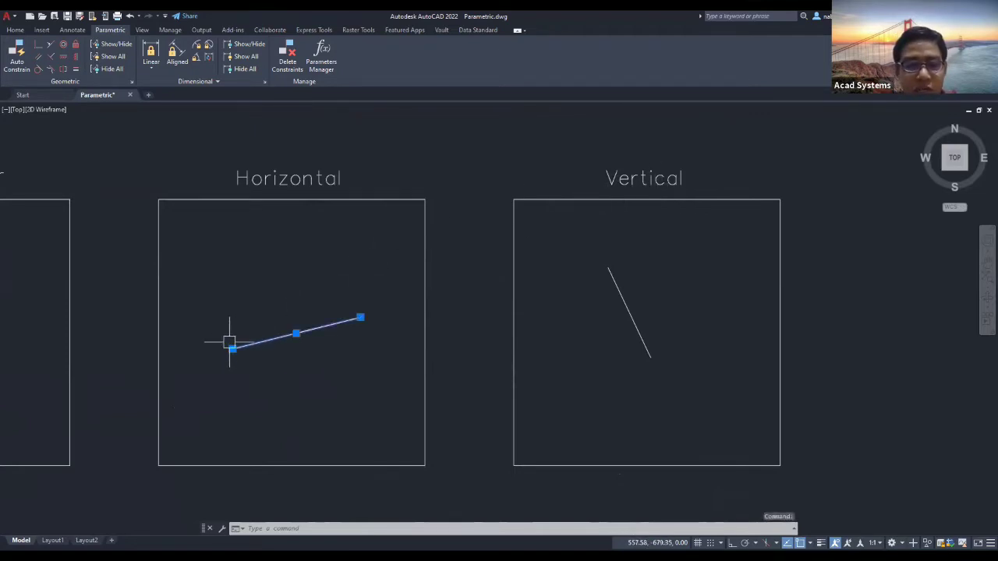
pyautogui.press('Escape')
pyautogui.press('Escape')
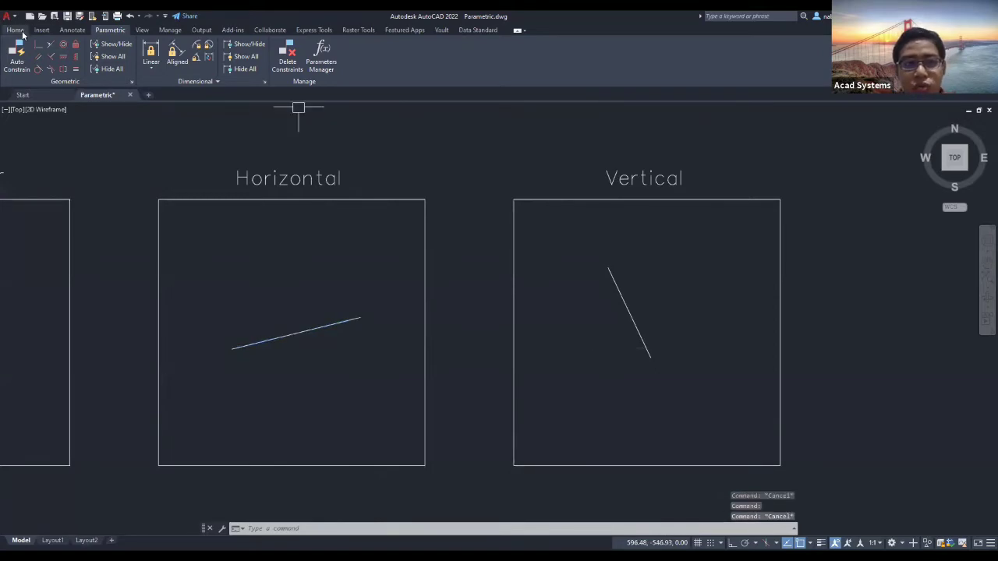
pyautogui.click(17, 30)
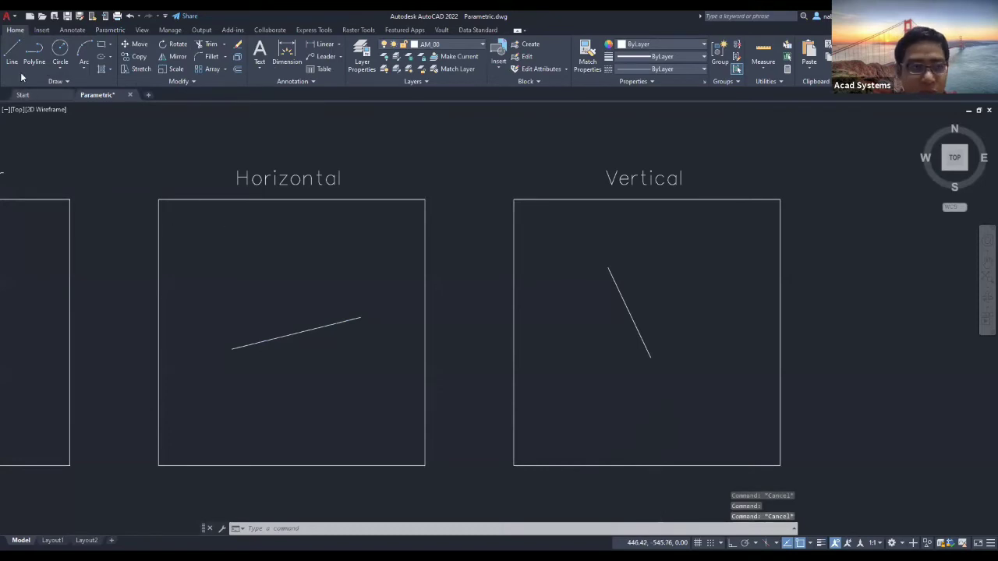
pyautogui.click(11, 51)
pyautogui.press('F8')
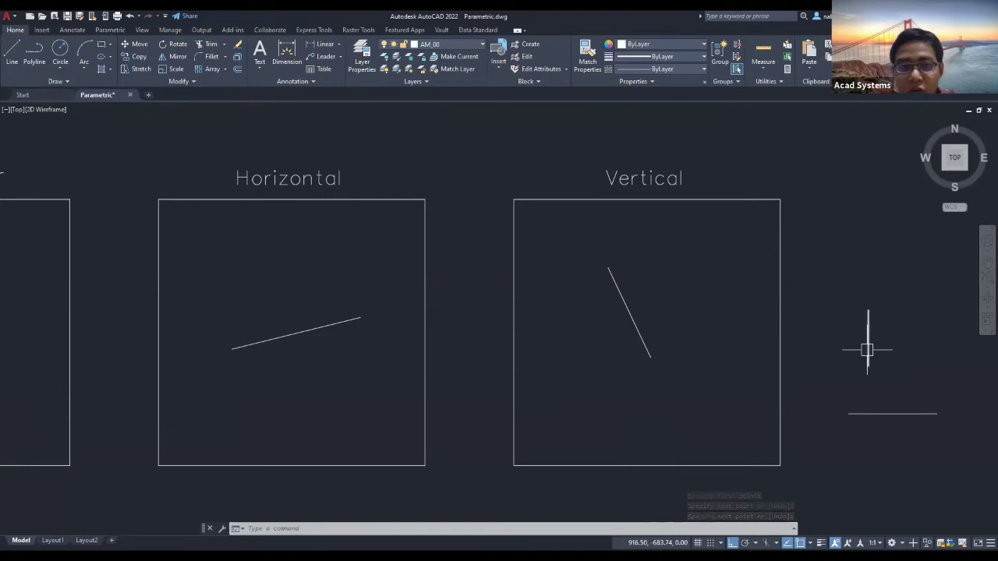
pyautogui.click(869, 363)
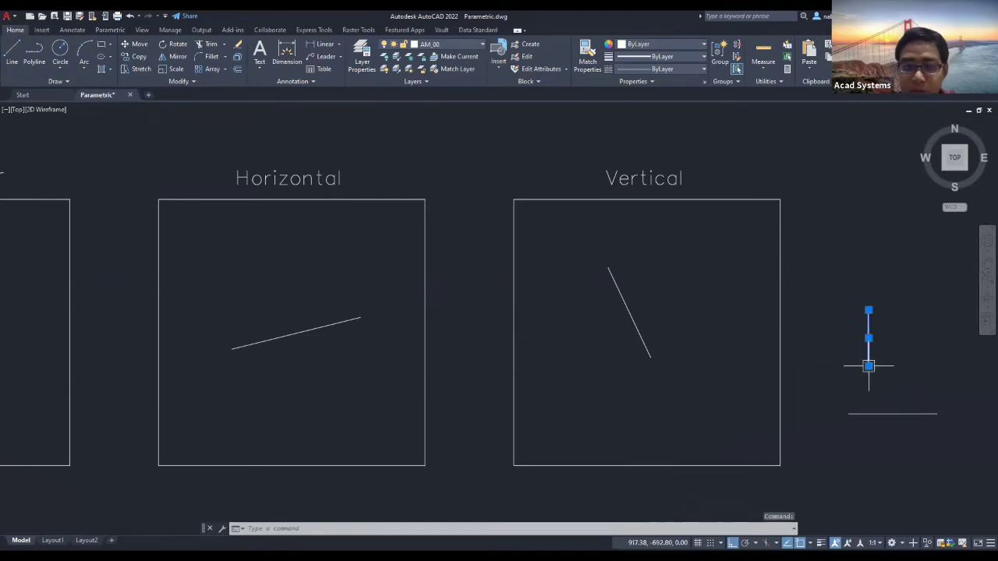
pyautogui.press('Delete')
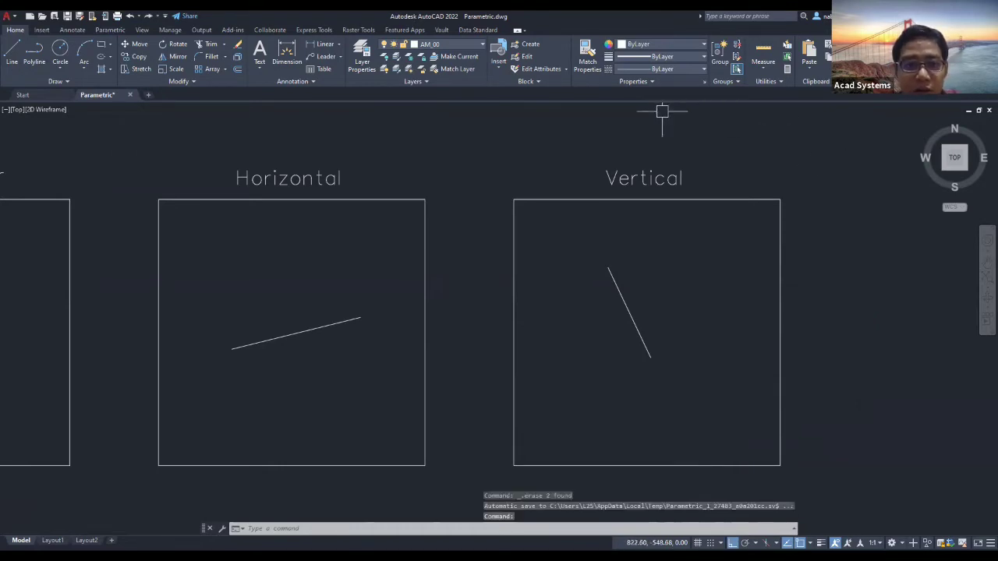
# - Apply the Horizontal constraint to the slanted line in the Horizontal box
pyautogui.click(105, 32)
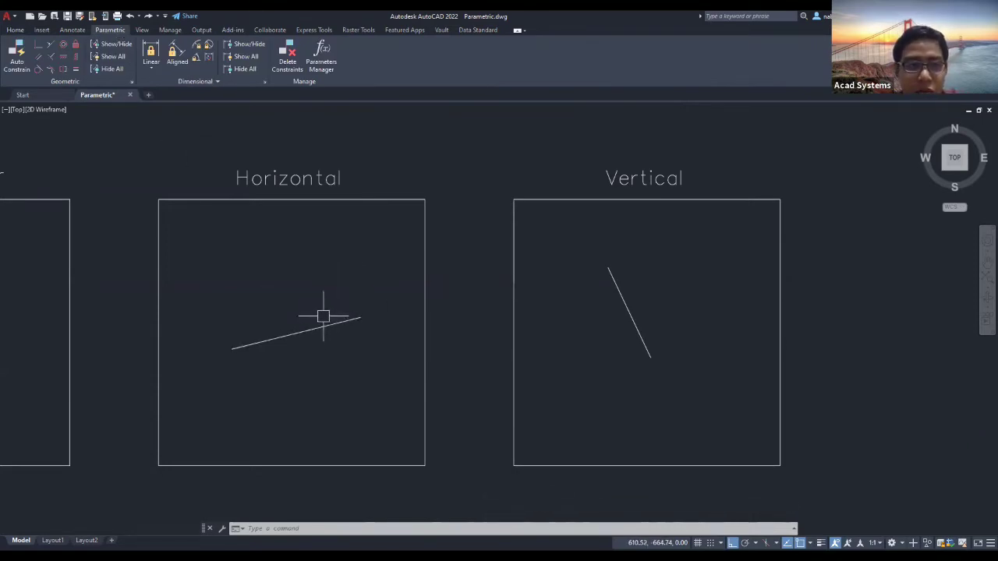
pyautogui.click(62, 59)
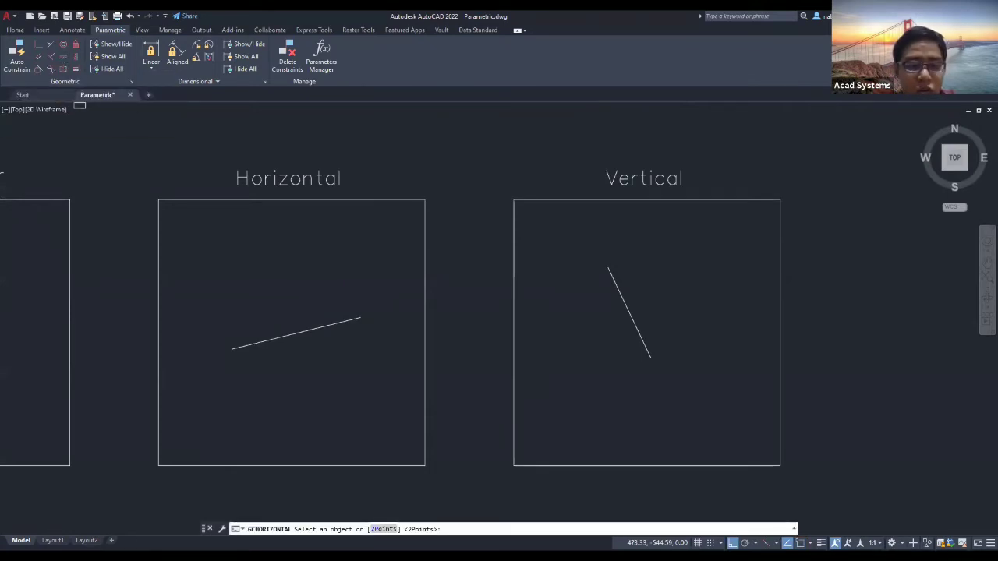
pyautogui.click(250, 343)
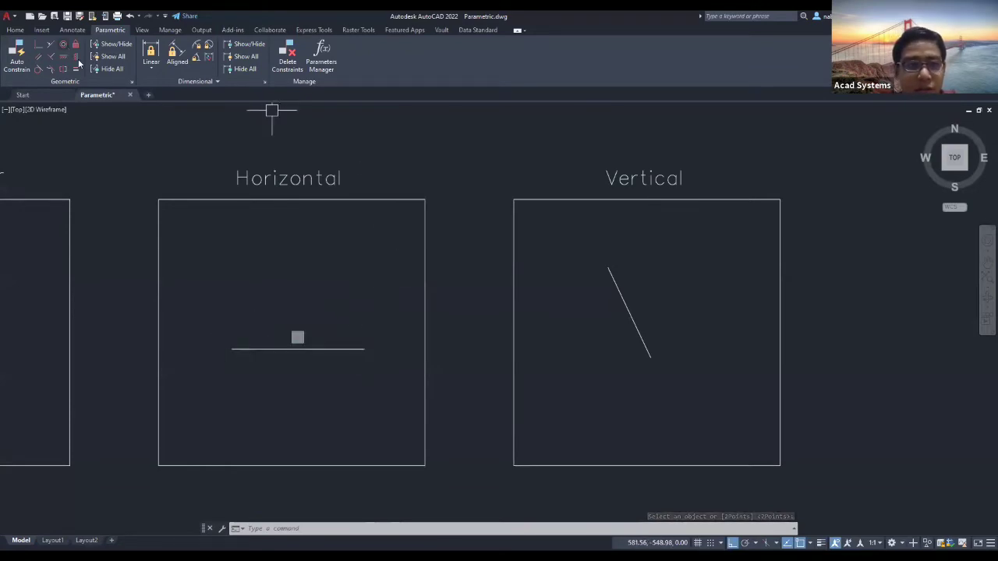
# - Move the horizontal line upward by its right endpoint, and apply the Vertical constraint to the line in the Vertical box
pyautogui.click(345, 349)
pyautogui.click(326, 348)
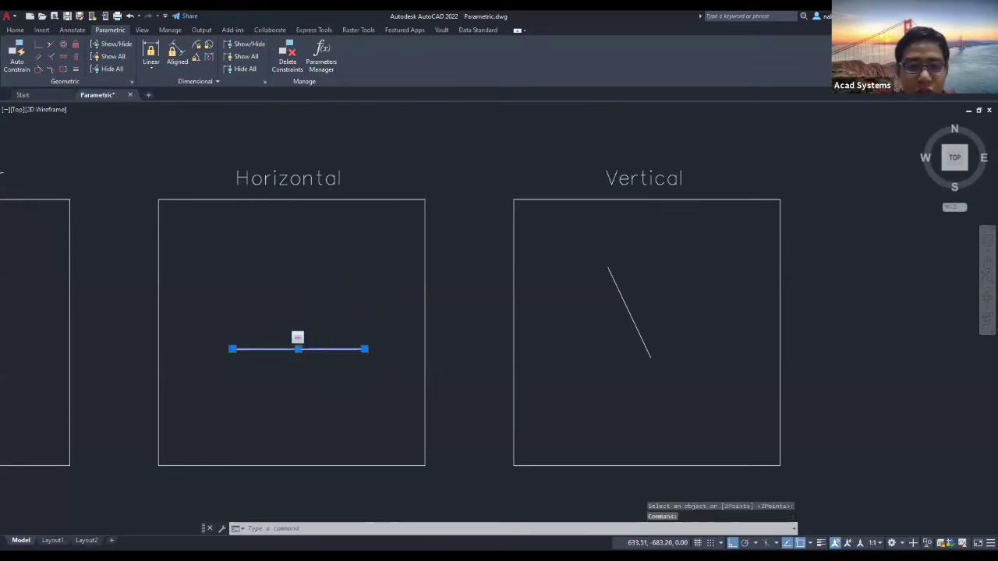
pyautogui.moveTo(364, 349)
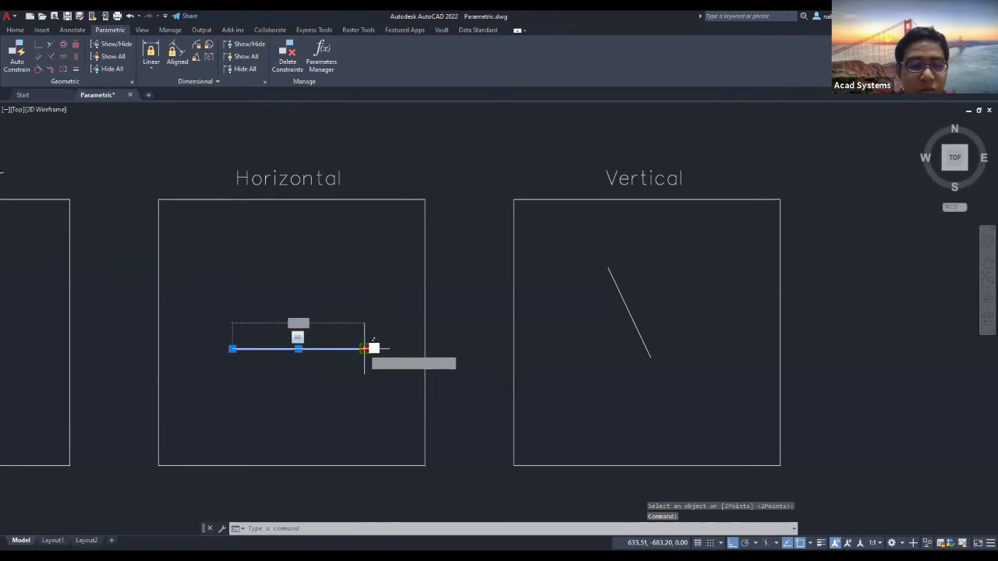
pyautogui.press('Escape')
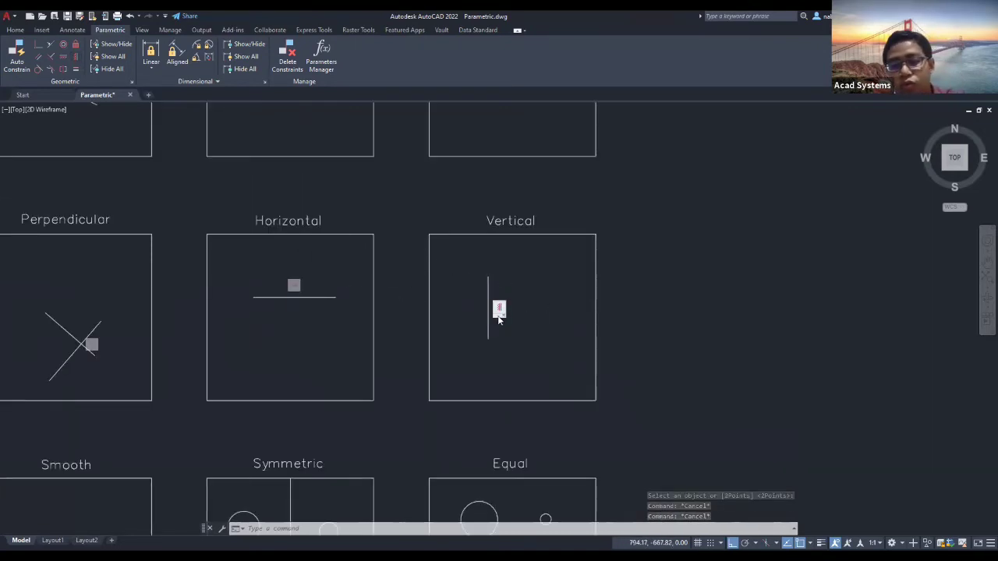
# - Highlight the slanted line and the upper circle in the Tangent box to examine them, and clear the selection
pyautogui.moveTo(338, 225); pyautogui.dragTo(449, 214, button='middle')
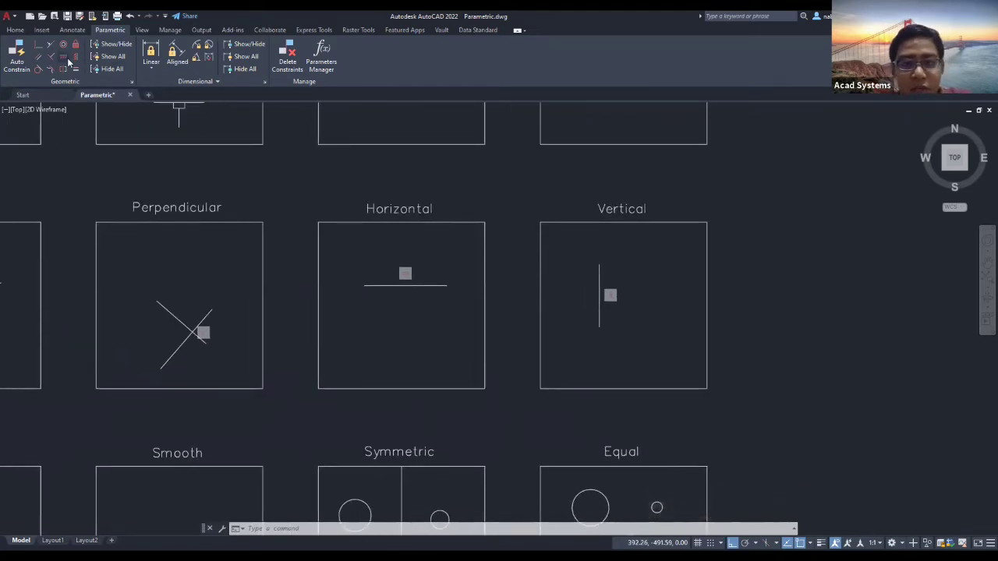
pyautogui.moveTo(251, 359)
pyautogui.mouseDown(button='middle')
pyautogui.moveTo(474, 289)
pyautogui.moveTo(577, 216)
pyautogui.mouseUp(button='middle')
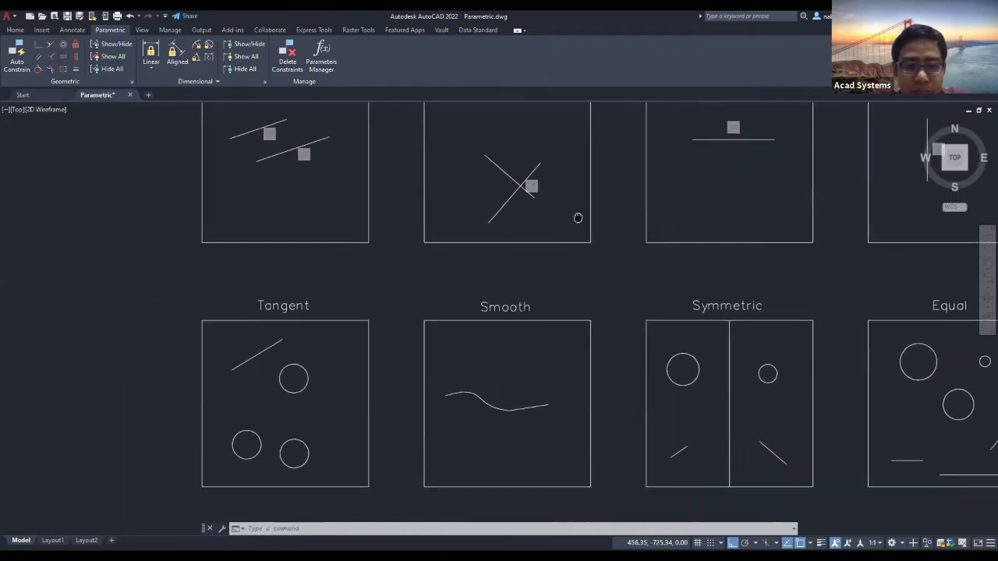
pyautogui.moveTo(468, 308); pyautogui.dragTo(530, 250, button='middle')
pyautogui.scroll(2, 377, 271)
pyautogui.moveTo(377, 271); pyautogui.dragTo(448, 215, button='middle')
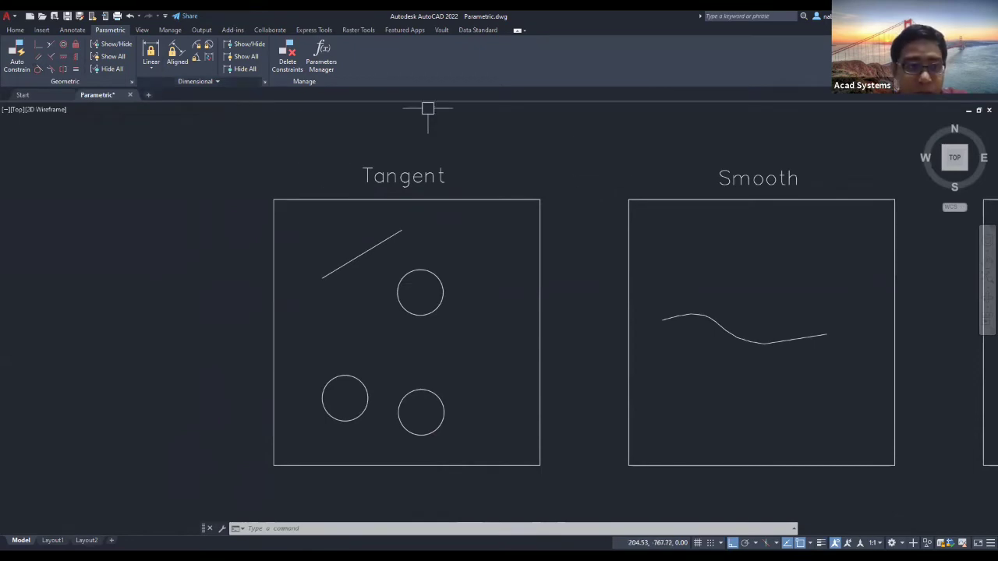
pyautogui.click(382, 248)
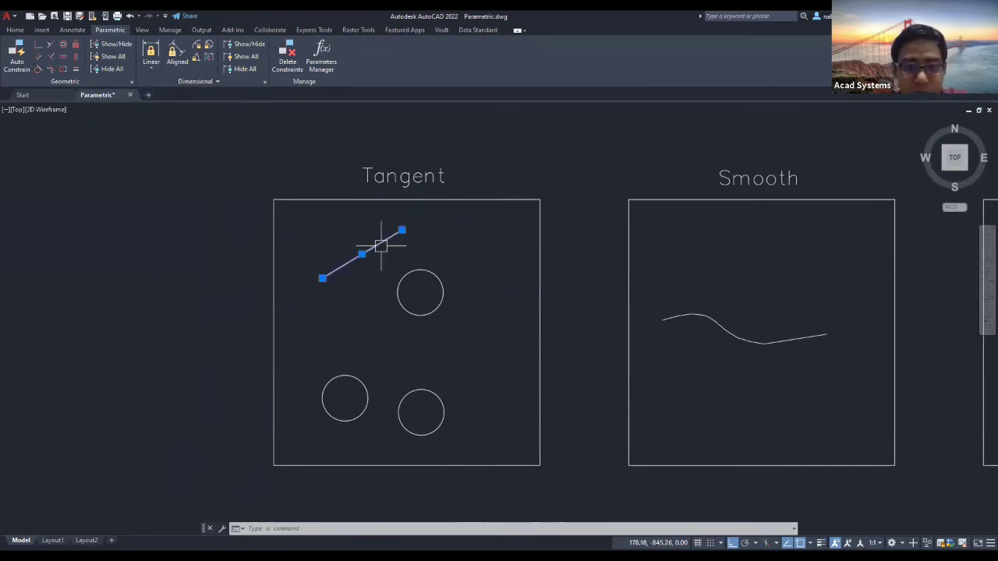
pyautogui.click(430, 271)
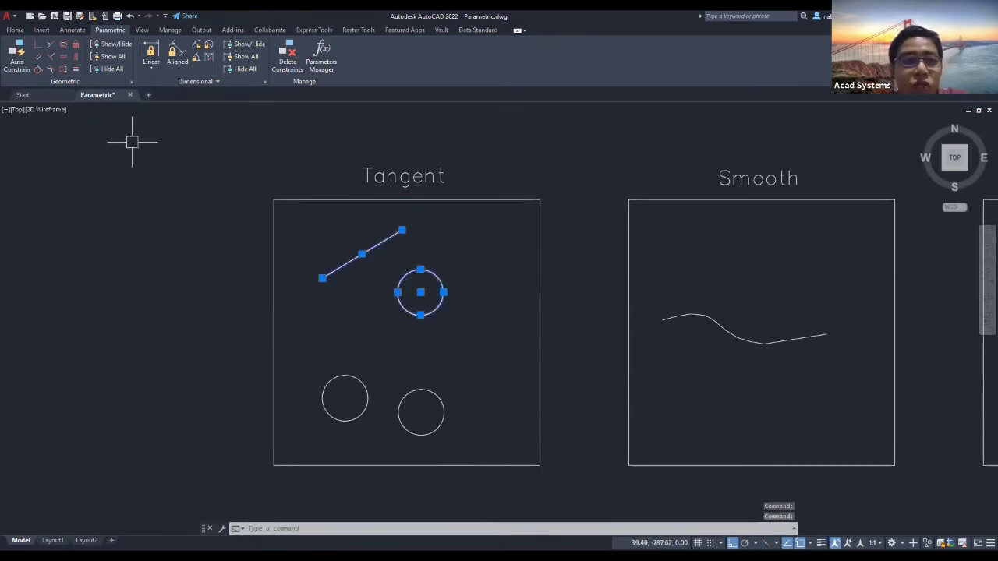
pyautogui.press('Escape')
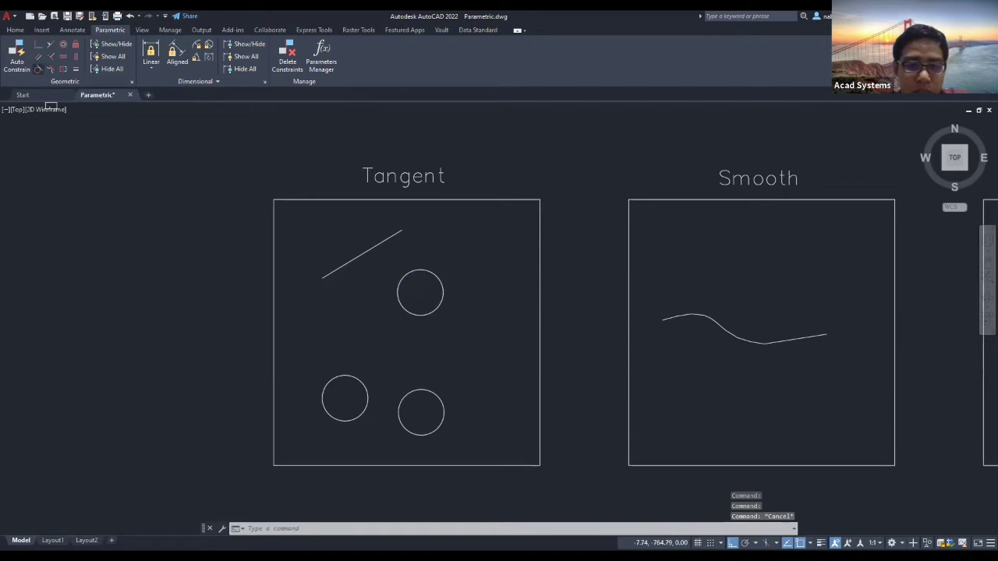
# - Apply the Tangent constraint to the slanted line and the upper circle in the Tangent box, and stretch the line's upper endpoint to test tangency
pyautogui.scroll(4, 397, 234)
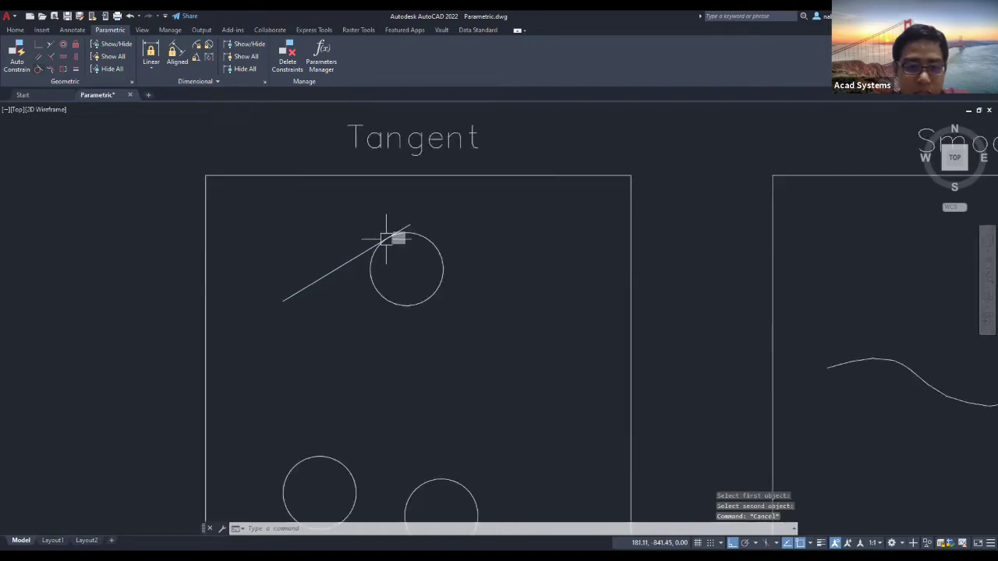
pyautogui.click(402, 228)
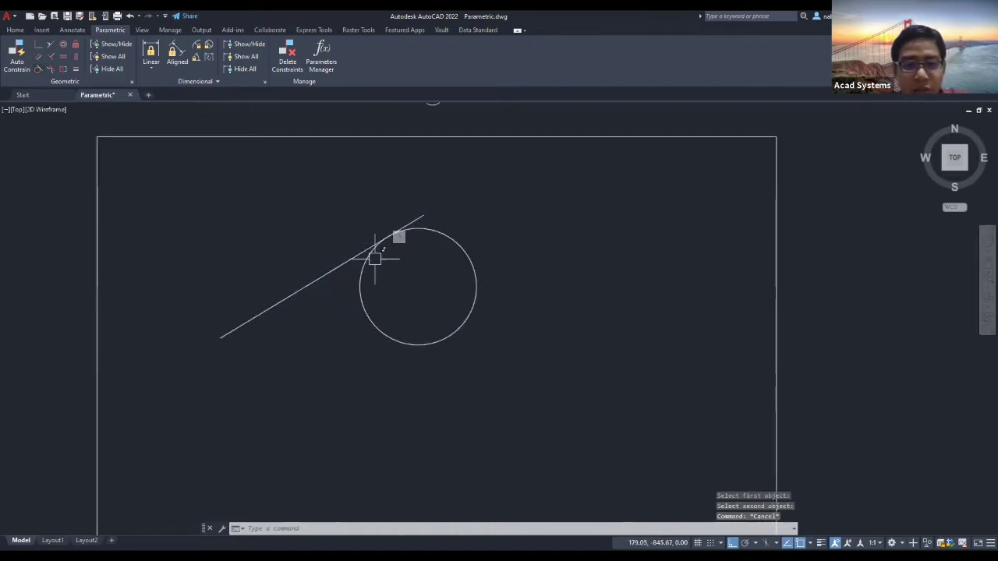
pyautogui.click(421, 218)
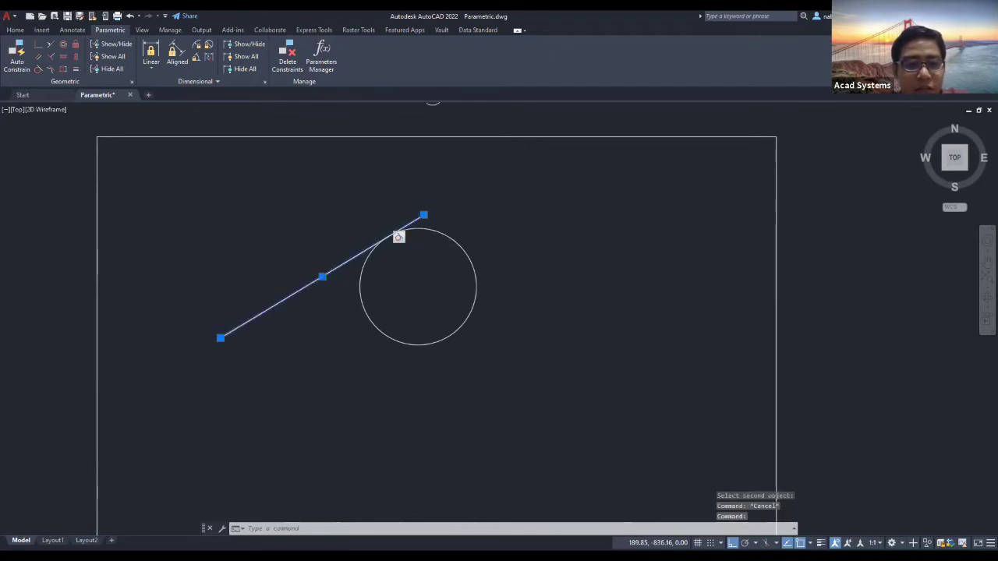
pyautogui.click(423, 215)
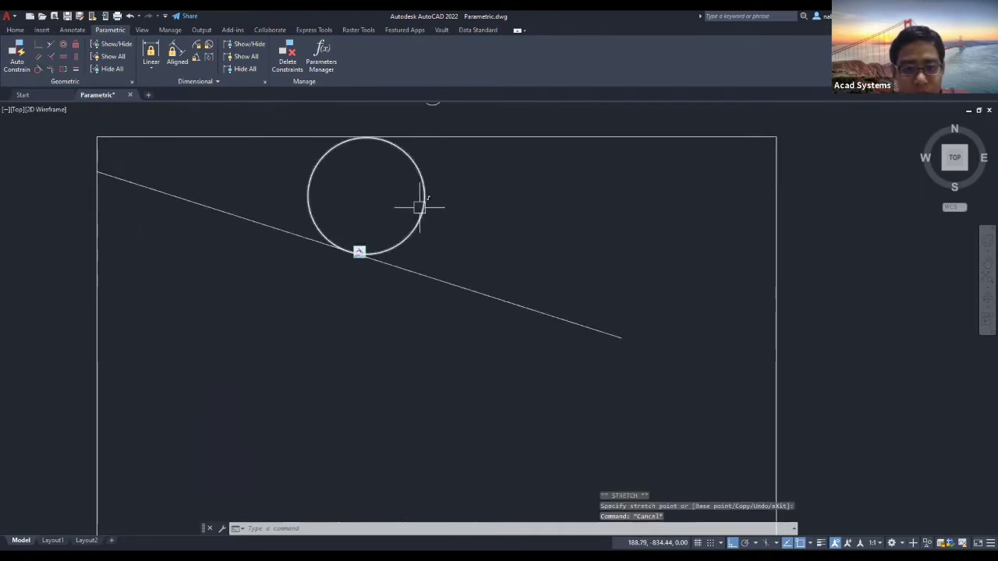
pyautogui.click(422, 206)
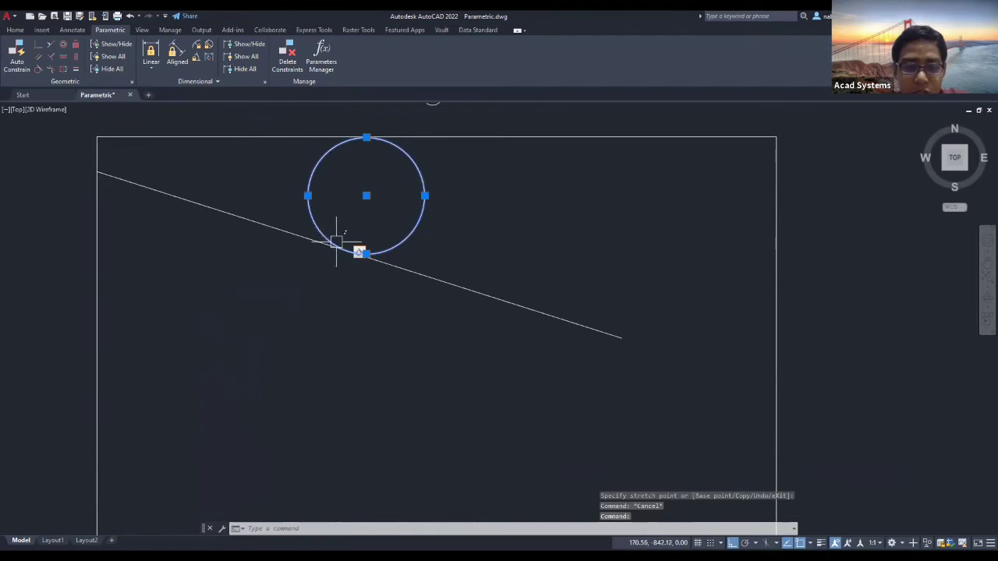
# - Apply the Tangent constraint between the two lower circles in the Tangent box
pyautogui.scroll(-4, 367, 276)
pyautogui.scroll(4, 345, 344)
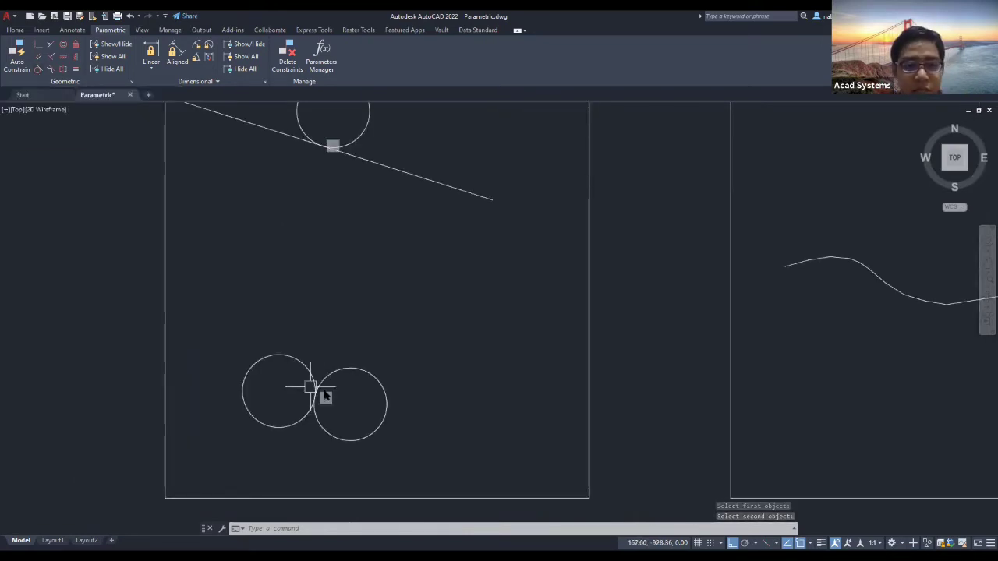
pyautogui.scroll(-2, 379, 356)
pyautogui.moveTo(397, 328); pyautogui.dragTo(343, 338, button='middle')
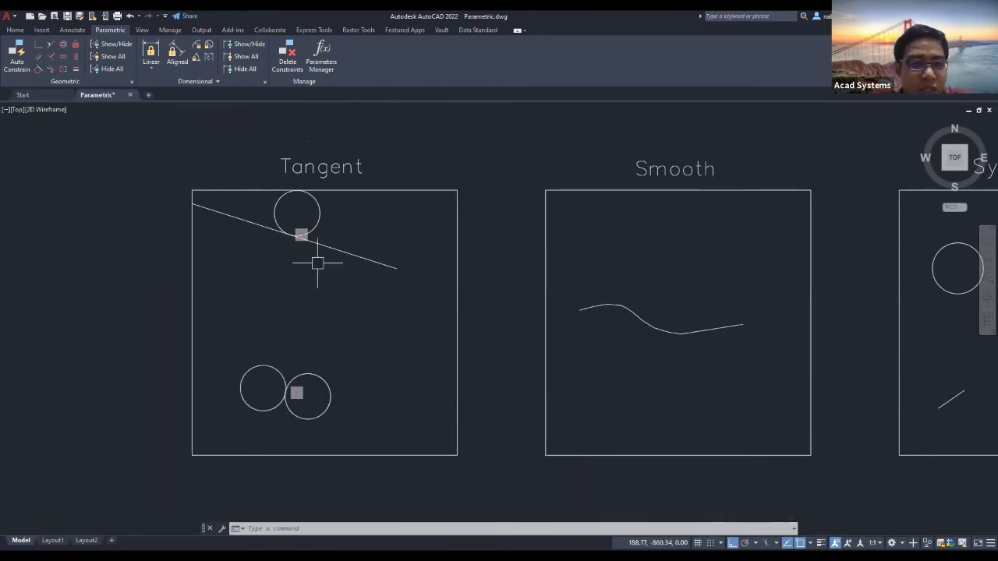
# - Highlight the spline and the straight line in the Smooth box one at a time to examine them
pyautogui.moveTo(473, 329); pyautogui.dragTo(220, 312, button='middle')
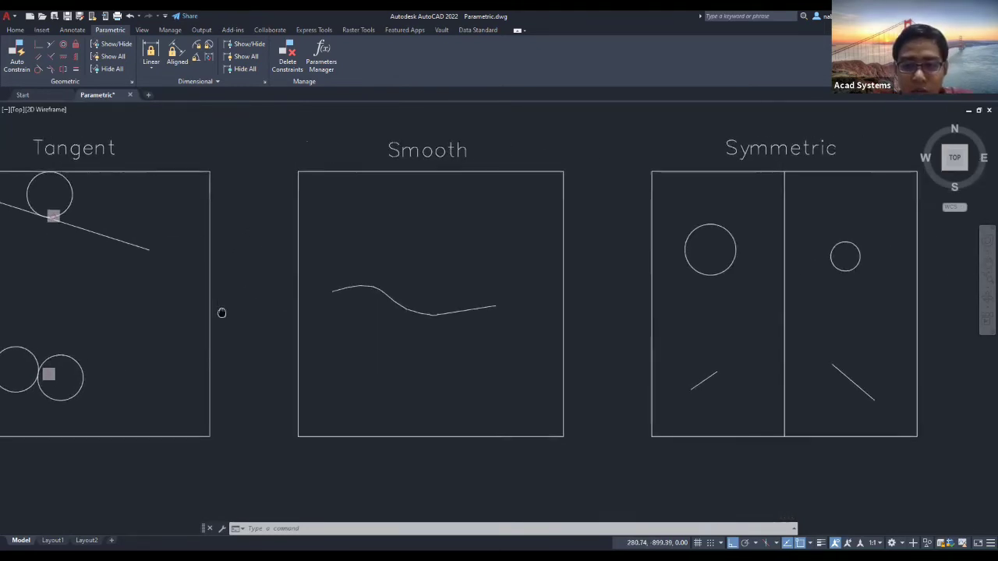
pyautogui.scroll(2, 413, 274)
pyautogui.moveTo(425, 256); pyautogui.dragTo(410, 291, button='middle')
pyautogui.scroll(2, 472, 341)
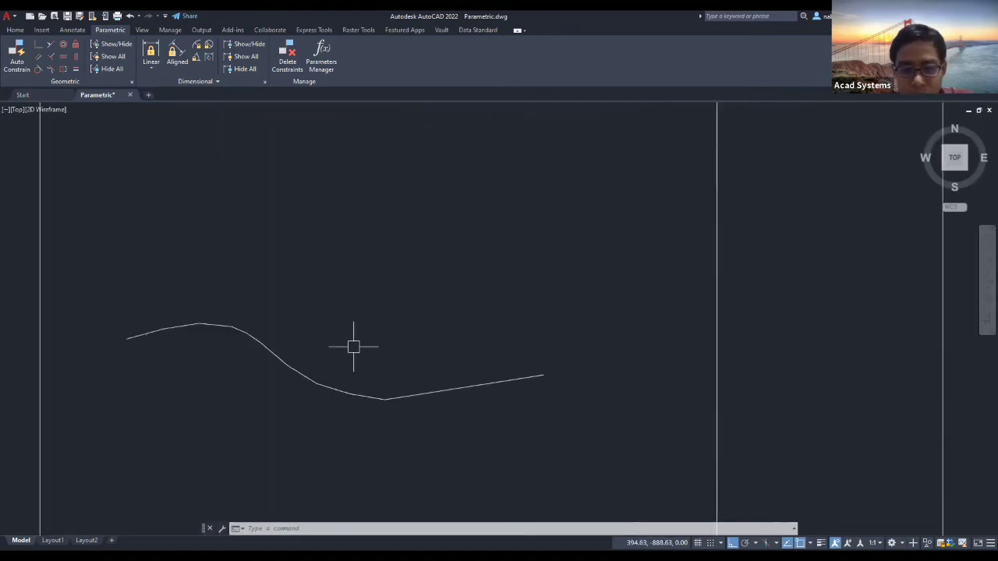
pyautogui.scroll(-2, 359, 337)
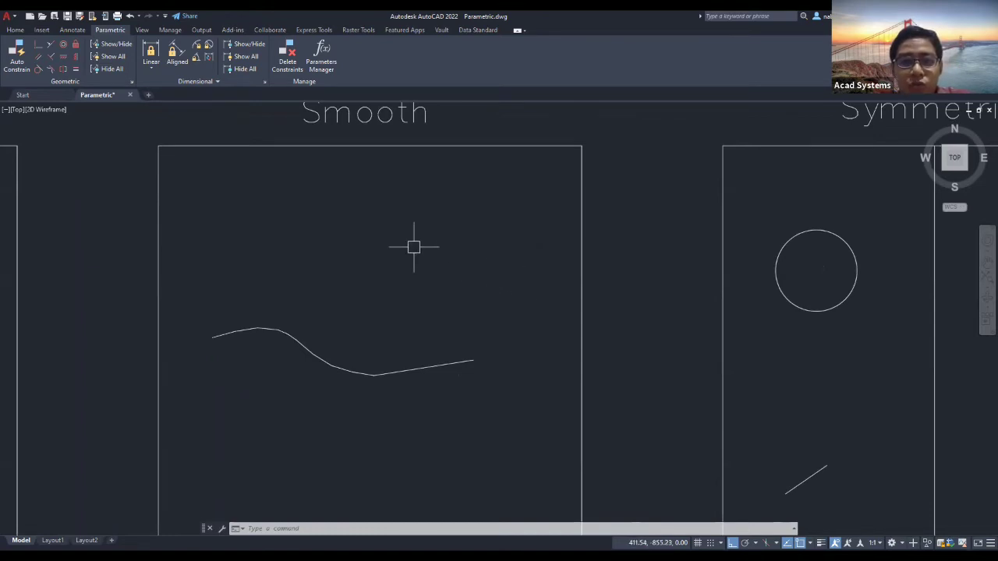
pyautogui.click(244, 329)
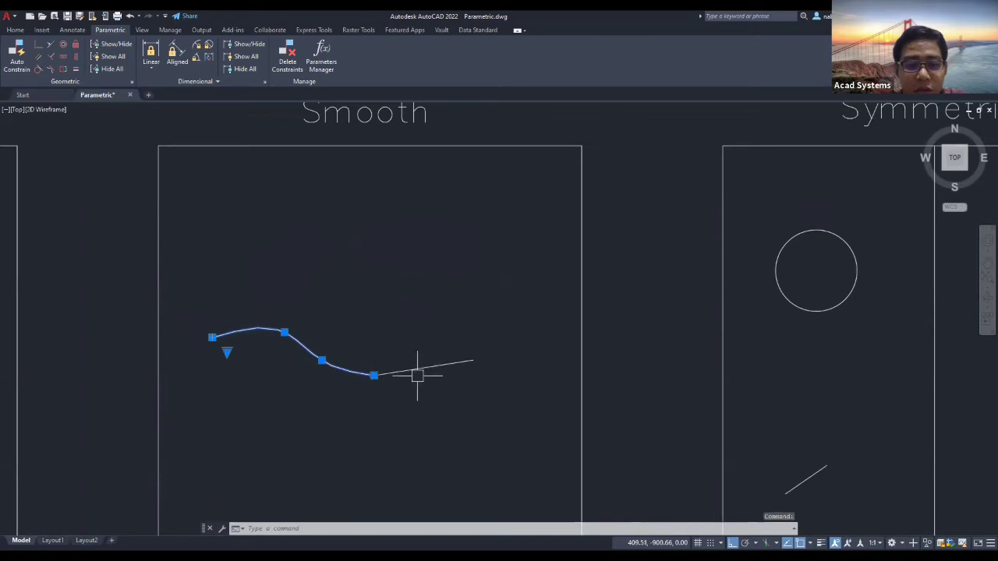
pyautogui.press('Escape')
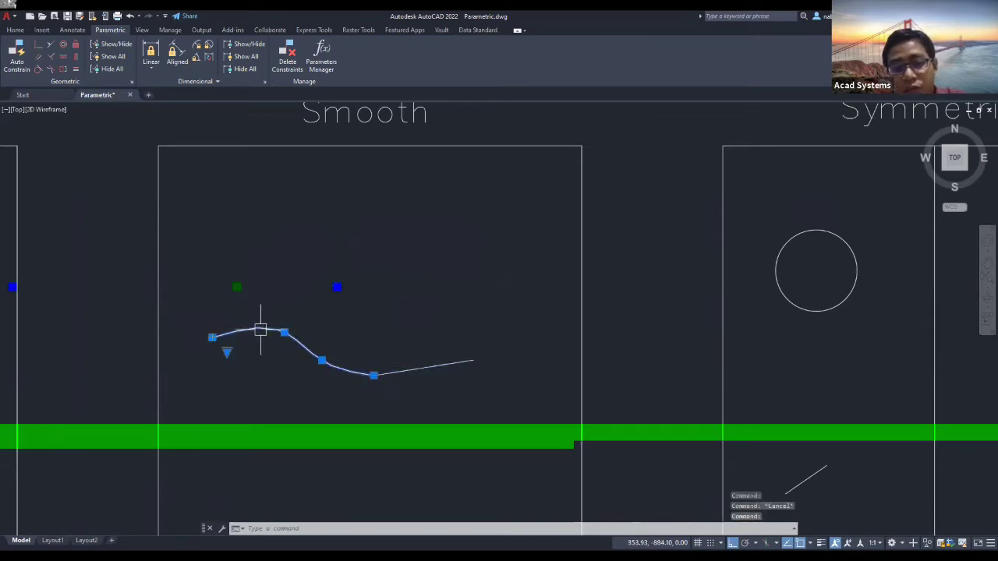
pyautogui.press('Escape')
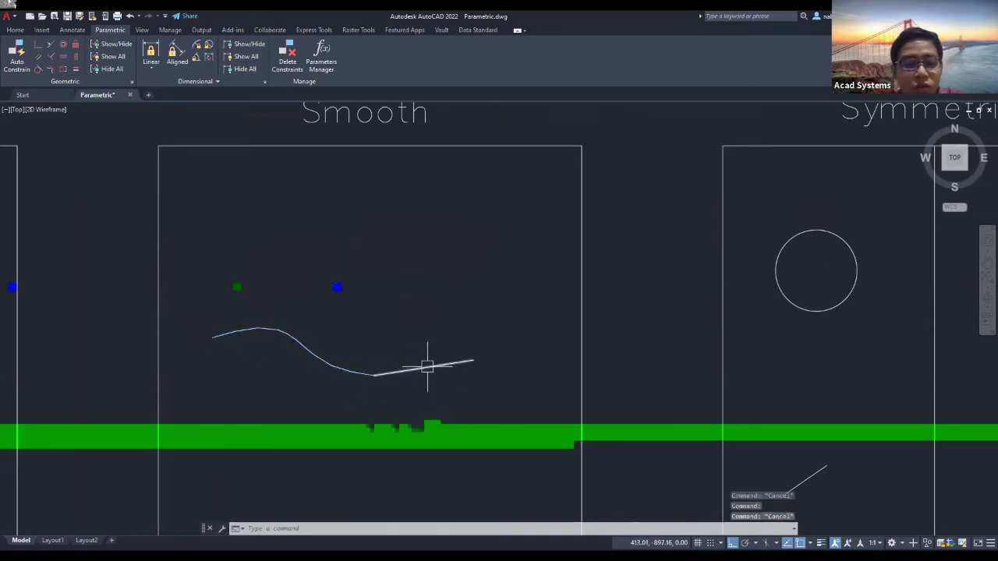
pyautogui.click(423, 367)
pyautogui.press('Escape')
# - Highlight the spline and the straight line together and inspect the joint between them
pyautogui.scroll(4, 370, 371)
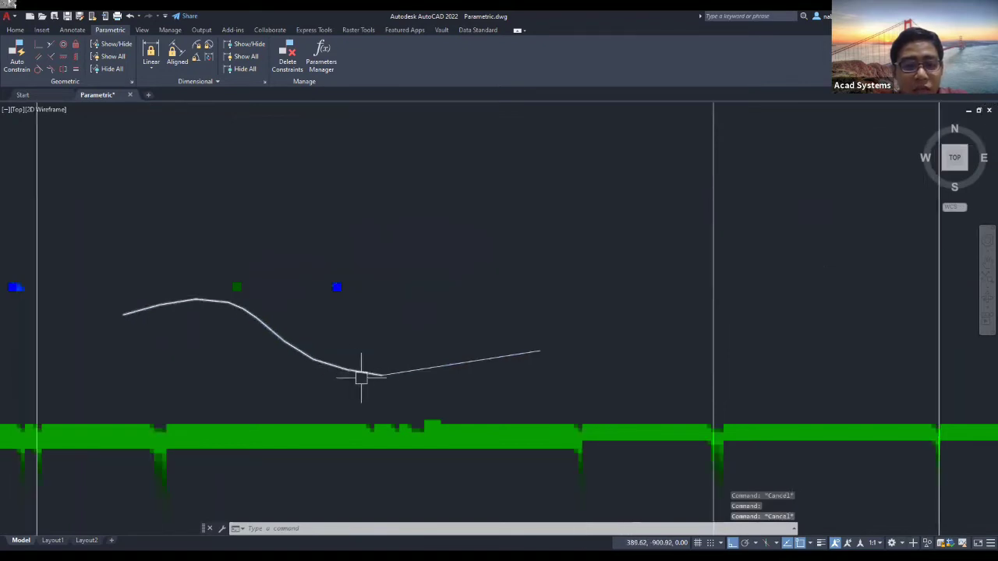
pyautogui.click(366, 367)
pyautogui.click(437, 368)
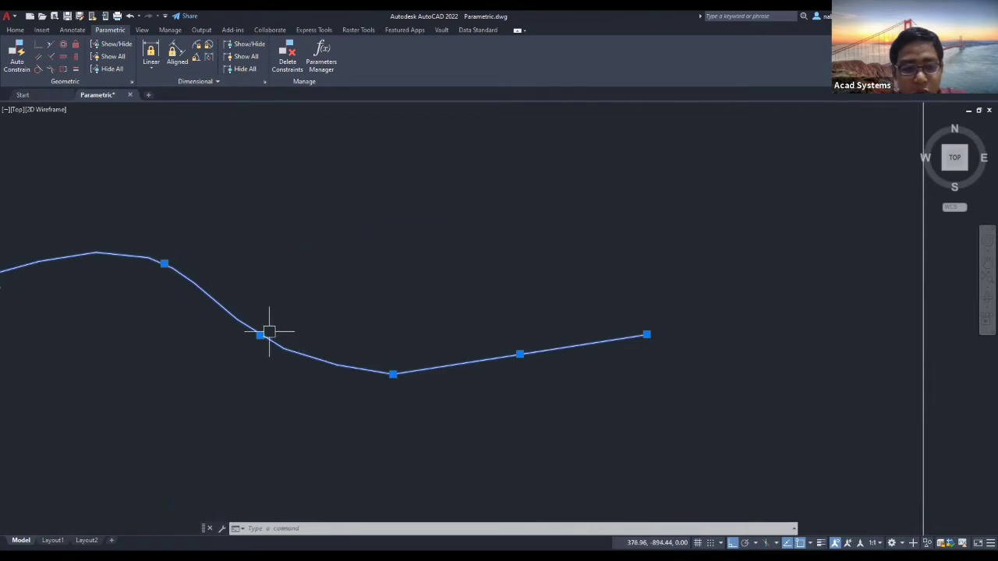
pyautogui.scroll(-1, 410, 374)
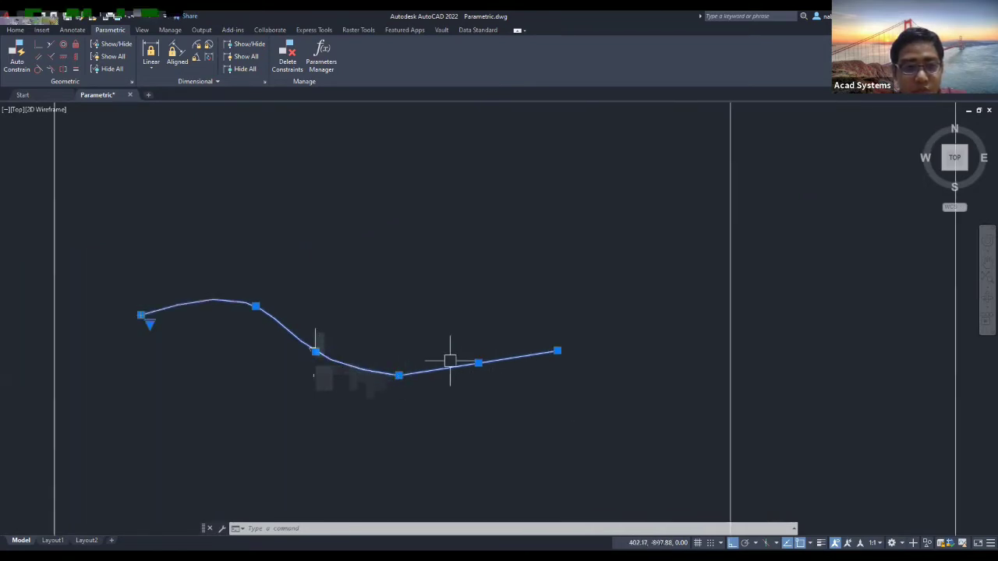
pyautogui.scroll(-2, 389, 355)
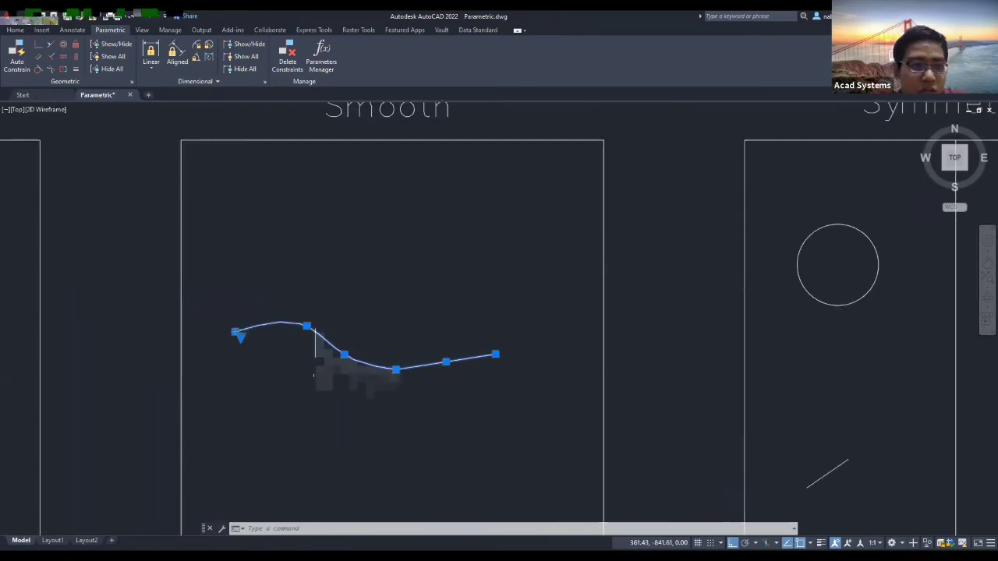
# - Try the Smooth constraint between the spline and the line, grip-stretch the line, and undo both operations
pyautogui.press('Escape')
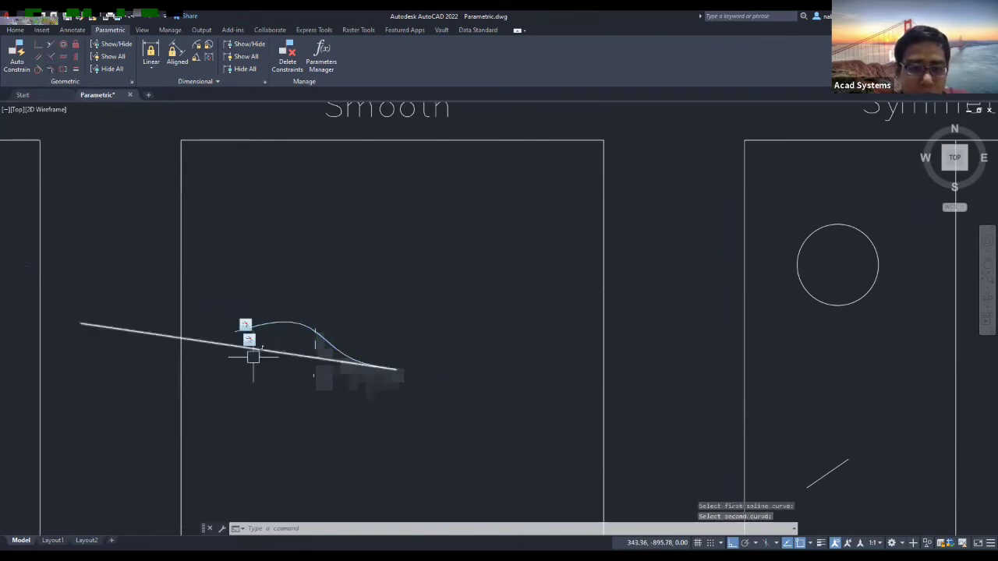
pyautogui.press('Escape')
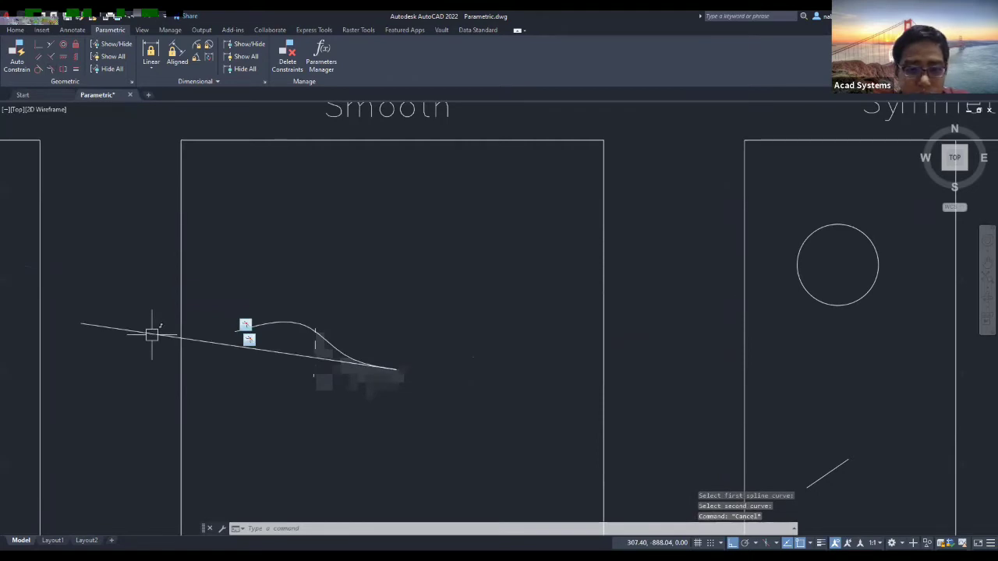
pyautogui.click(152, 334)
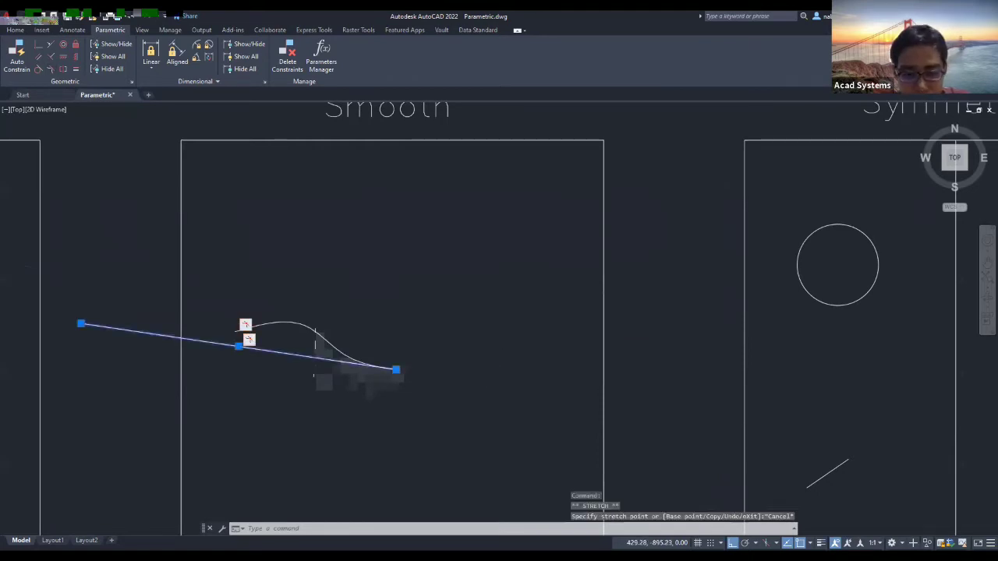
pyautogui.hotkey('ctrl', 'z')
pyautogui.hotkey('ctrl', 'z')
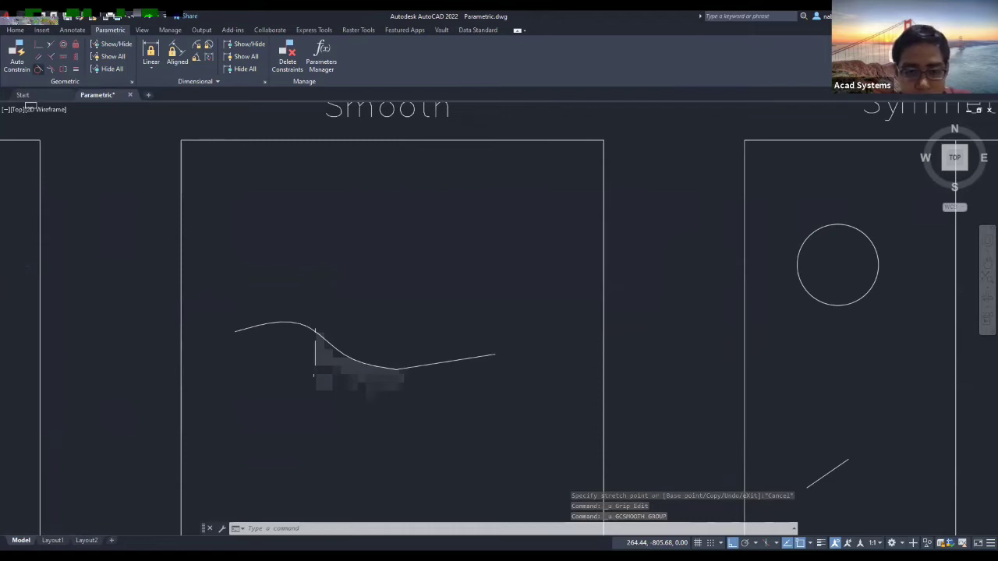
pyautogui.press('Escape')
pyautogui.press('Escape')
pyautogui.press('Escape')
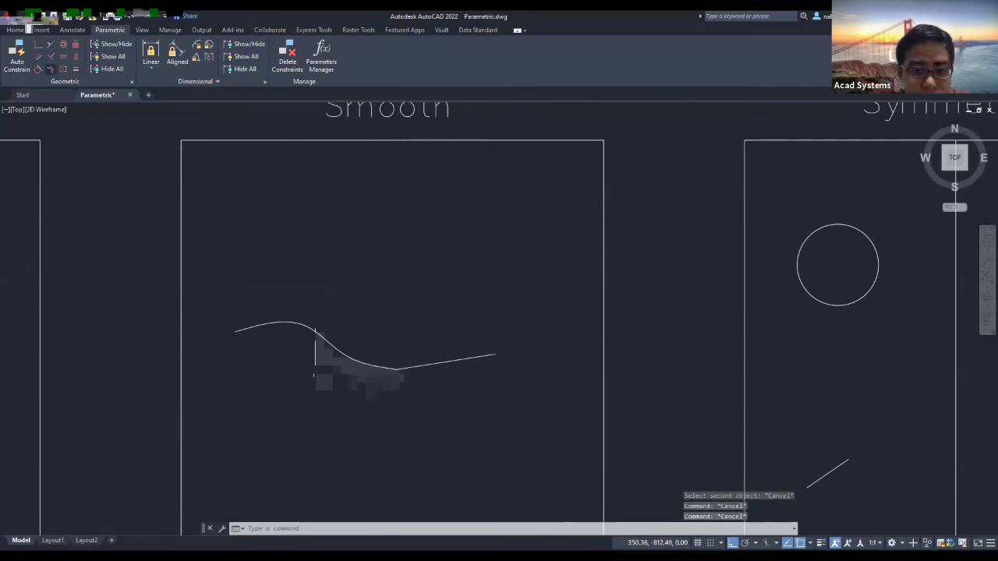
# - Apply the Smooth constraint to the spline and the straight line in the Smooth box, and undo it
pyautogui.click(51, 69)
pyautogui.click(366, 365)
pyautogui.click(460, 360)
pyautogui.hotkey('ctrl', 'z')
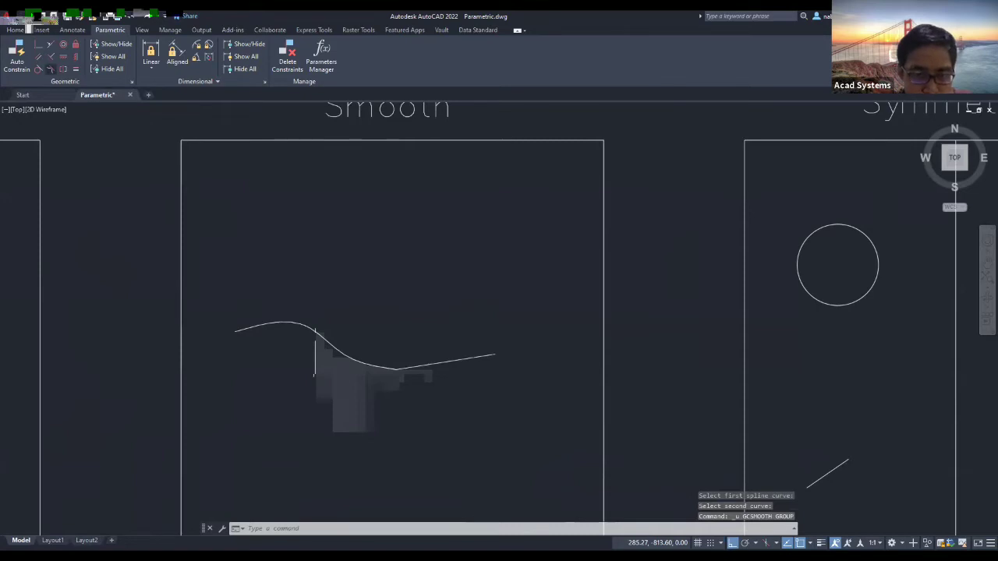
# - Reapply the Smooth constraint between the spline and the line, highlight the spline to check the transition, and clear the selection
pyautogui.hotkey('ctrl', 'y')
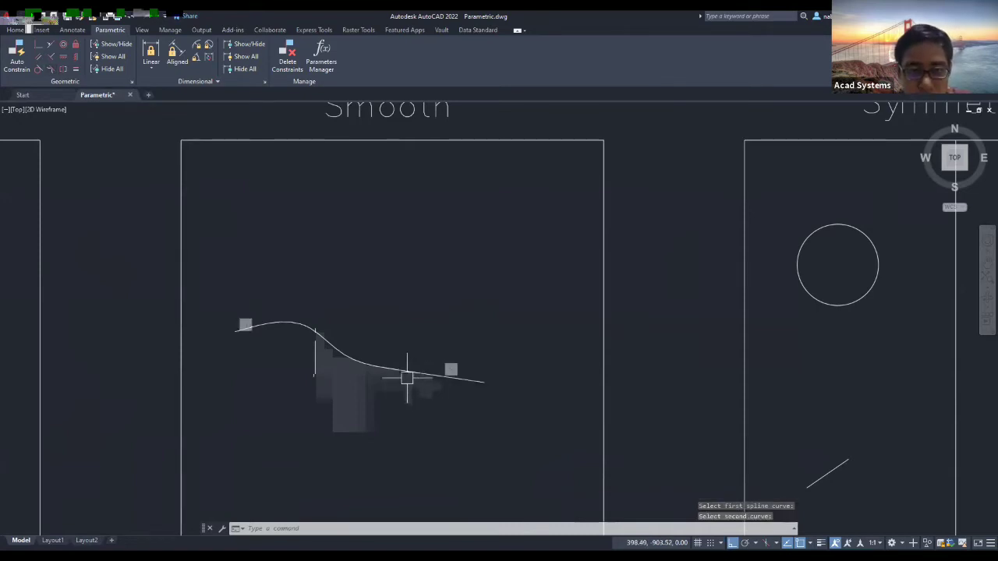
pyautogui.scroll(2, 408, 379)
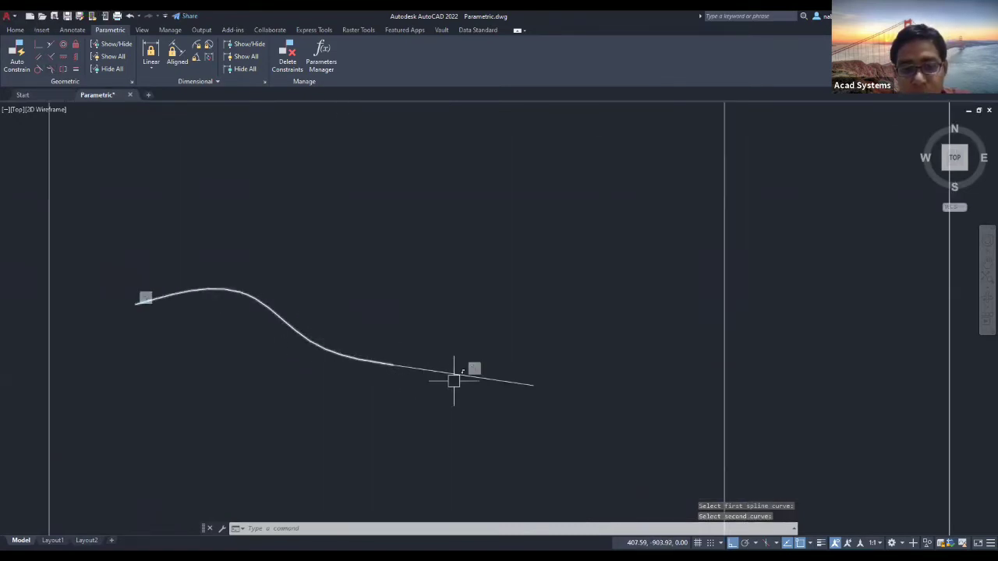
pyautogui.click(325, 347)
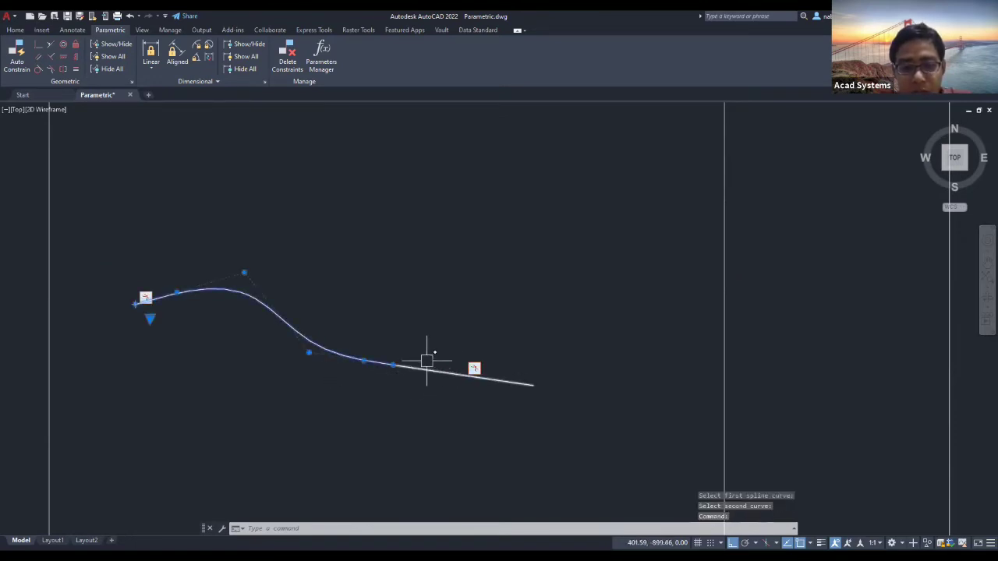
pyautogui.press('Escape')
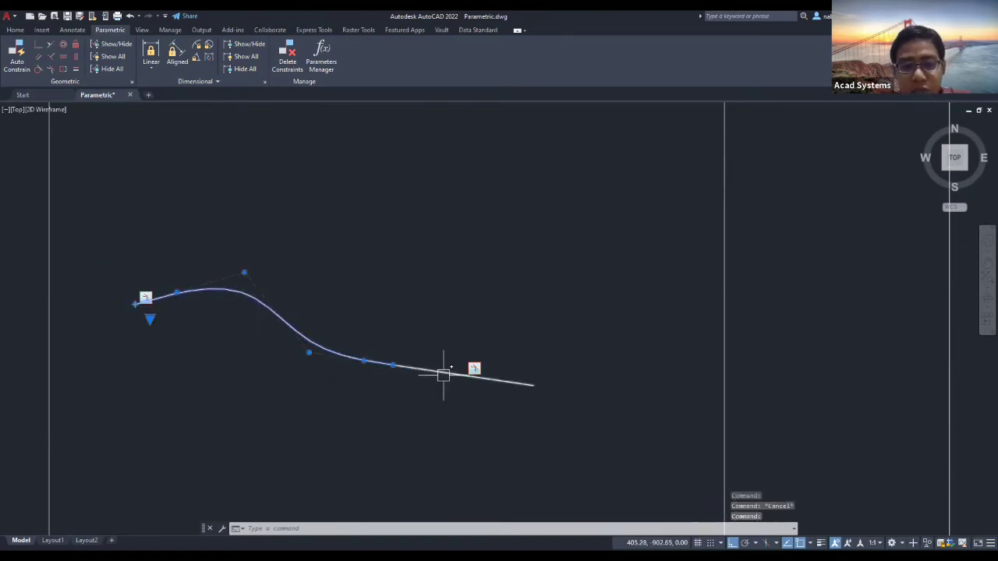
pyautogui.press('Escape')
# - Highlight the vertical centre line and the two circles in the Symmetric box to examine them, and clear the selection
pyautogui.scroll(-4, 686, 410)
pyautogui.moveTo(761, 379); pyautogui.dragTo(437, 355, button='middle')
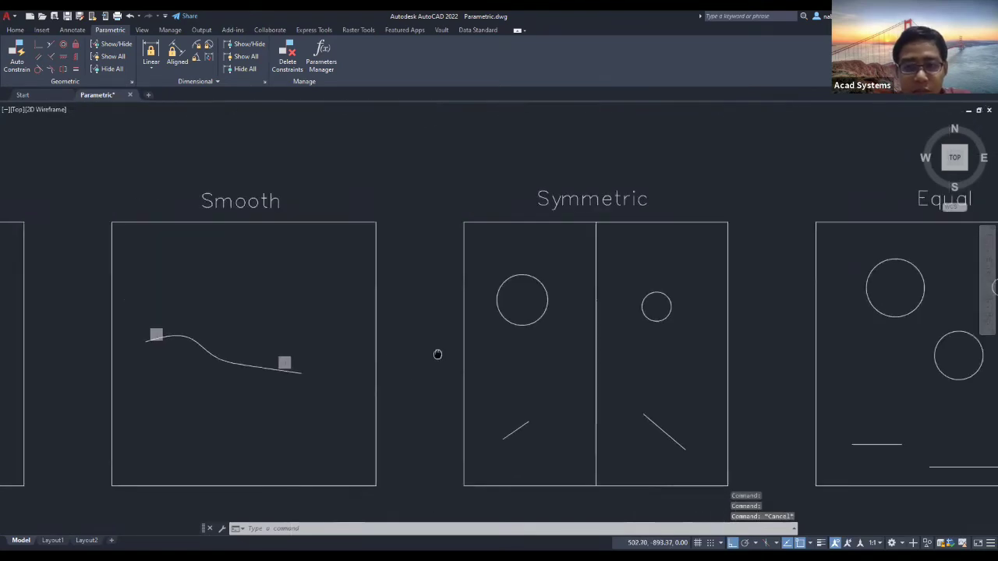
pyautogui.moveTo(788, 349); pyautogui.dragTo(620, 348, button='middle')
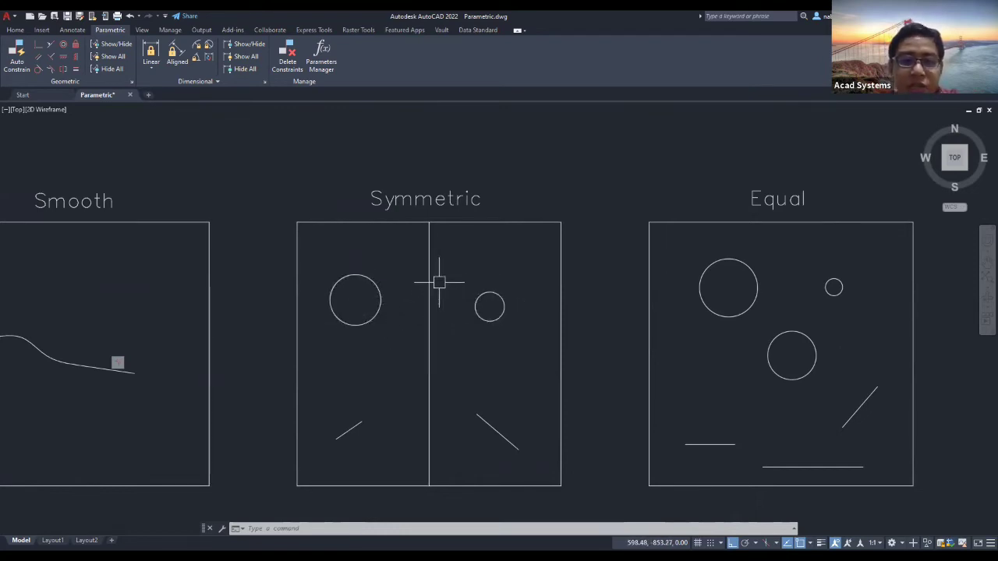
pyautogui.click(428, 257)
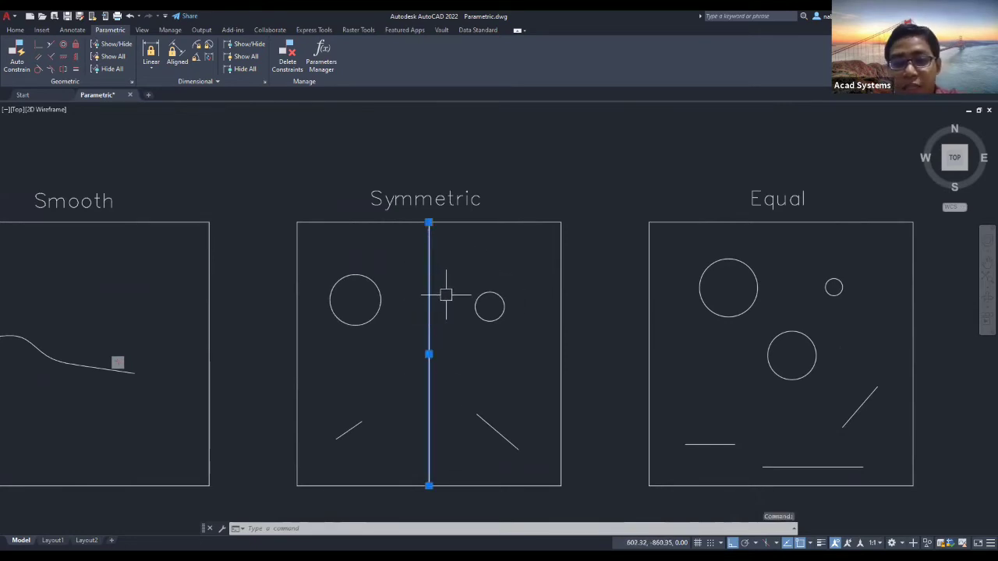
pyautogui.press('Escape')
pyautogui.click(379, 300)
pyautogui.click(474, 300)
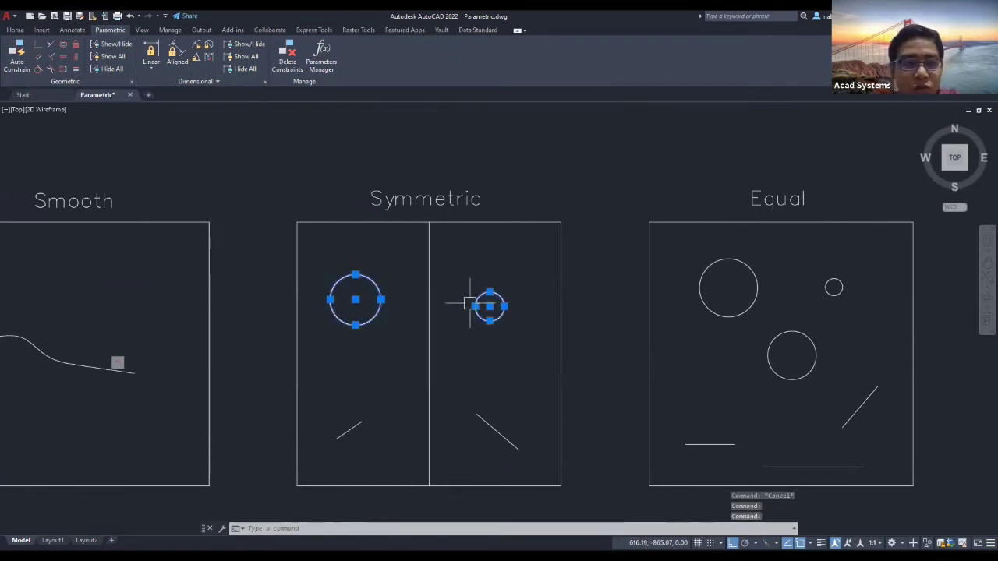
pyautogui.press('Escape')
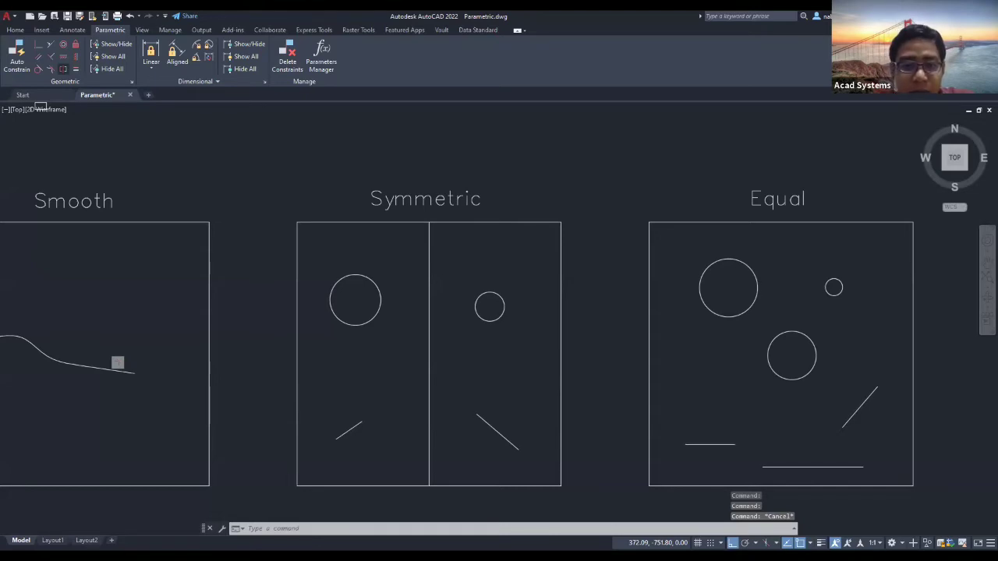
# - Apply the Symmetric constraint to the left and right circles in the Symmetric box about the vertical centre line
pyautogui.click(64, 69)
pyautogui.click(355, 275)
pyautogui.click(490, 292)
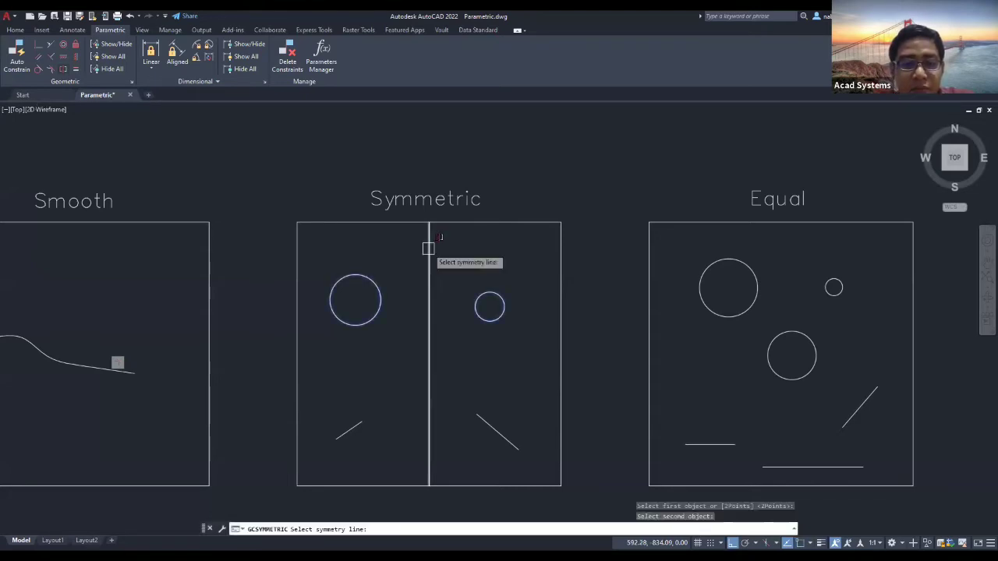
pyautogui.click(428, 248)
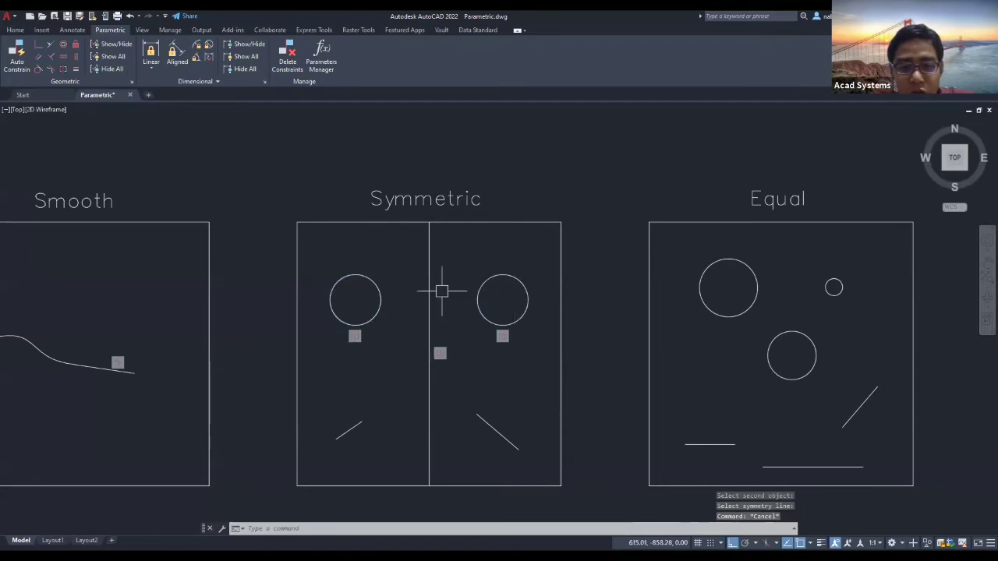
pyautogui.press('Escape')
# - Move the left circle in the Symmetric box towards the centre line to test the symmetry
pyautogui.click(373, 281)
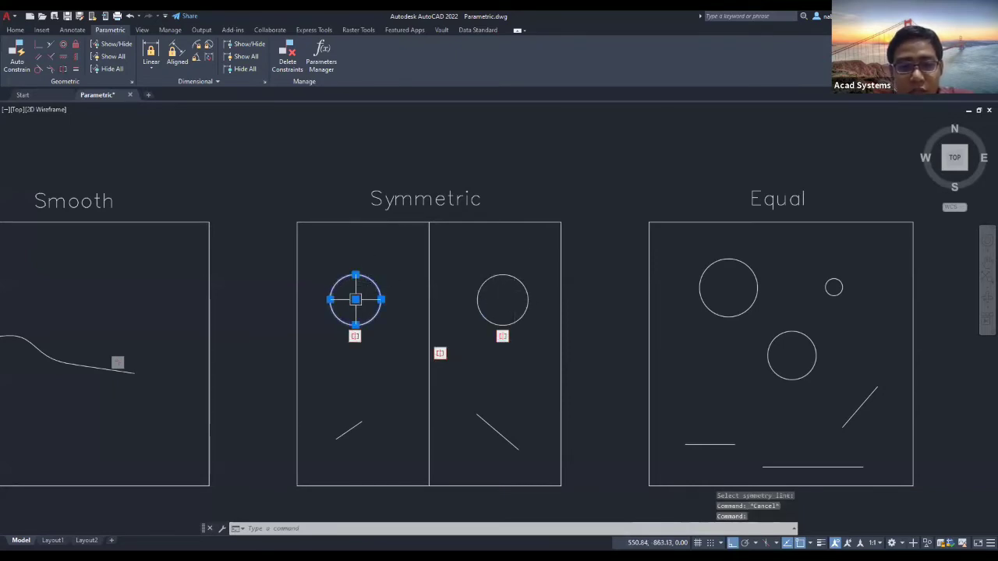
pyautogui.moveTo(356, 300); pyautogui.dragTo(380, 300)
pyautogui.press('Escape')
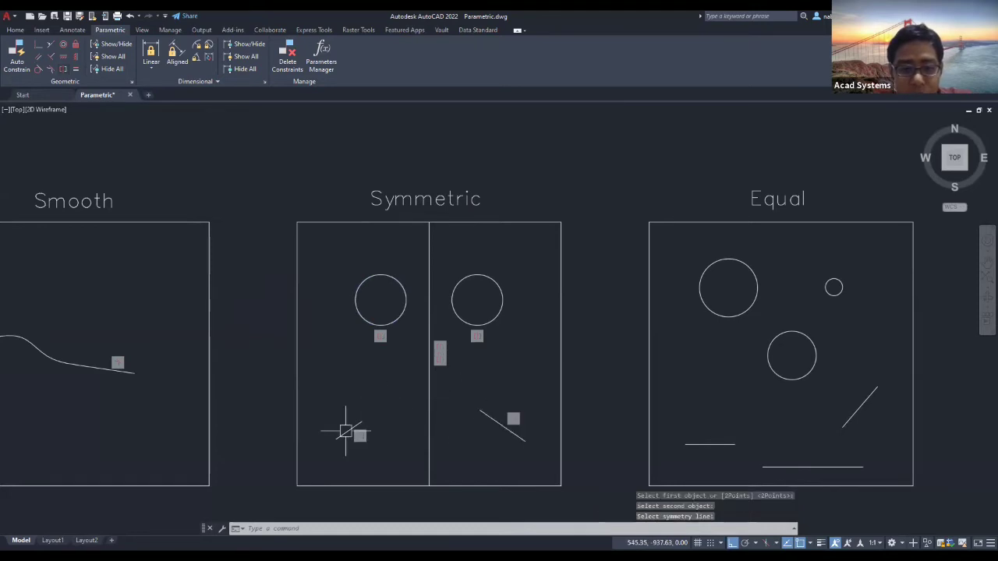
# - Apply the Symmetric constraint to the two slanted lines about the centre line, and stretch the left line to test it
pyautogui.press('Escape')
pyautogui.click(346, 431)
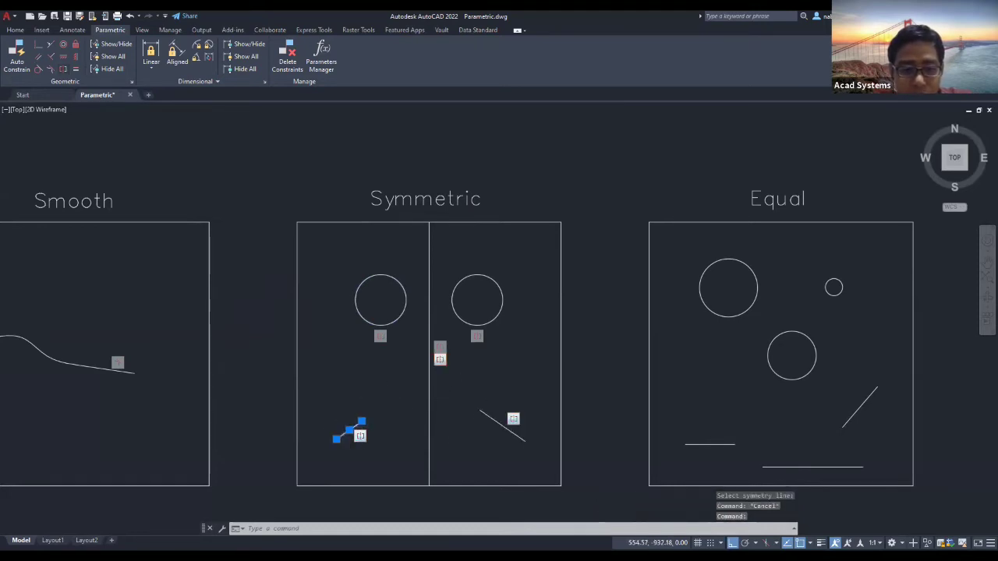
# - Highlight the three circles in the Equal box to examine them, and clear the selection
pyautogui.scroll(-2, 650, 382)
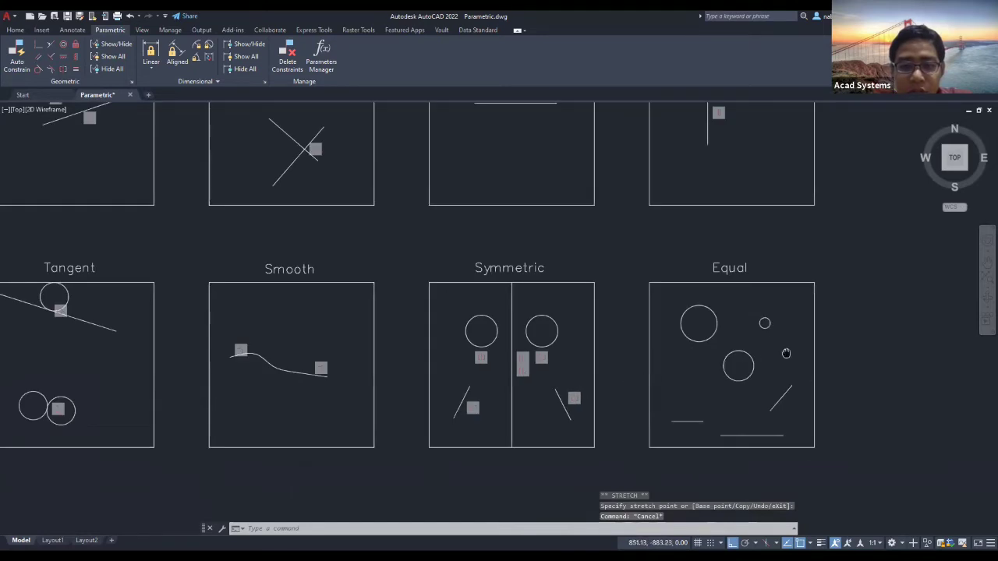
pyautogui.moveTo(731, 356); pyautogui.dragTo(374, 339, button='middle')
pyautogui.scroll(2, 374, 338)
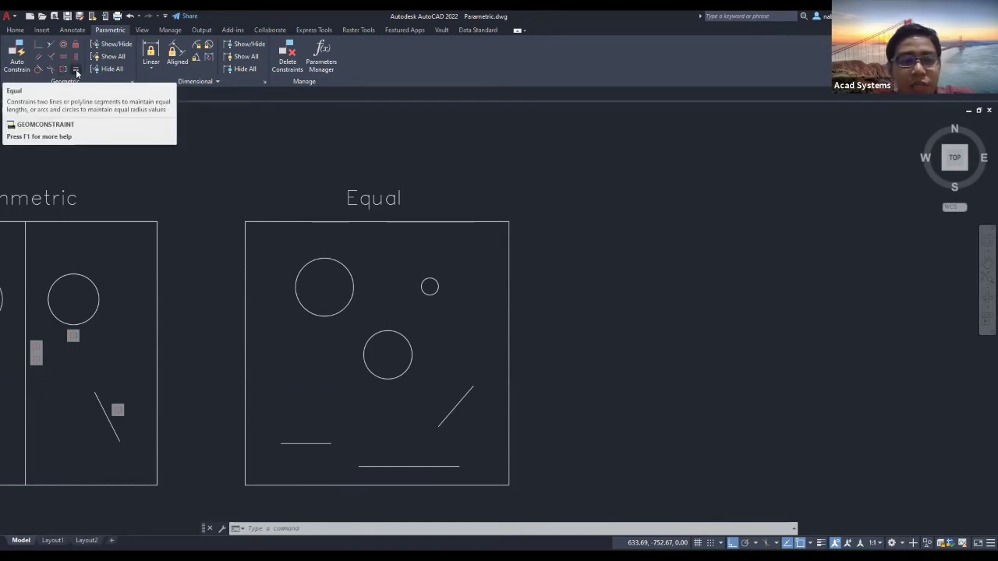
pyautogui.click(353, 292)
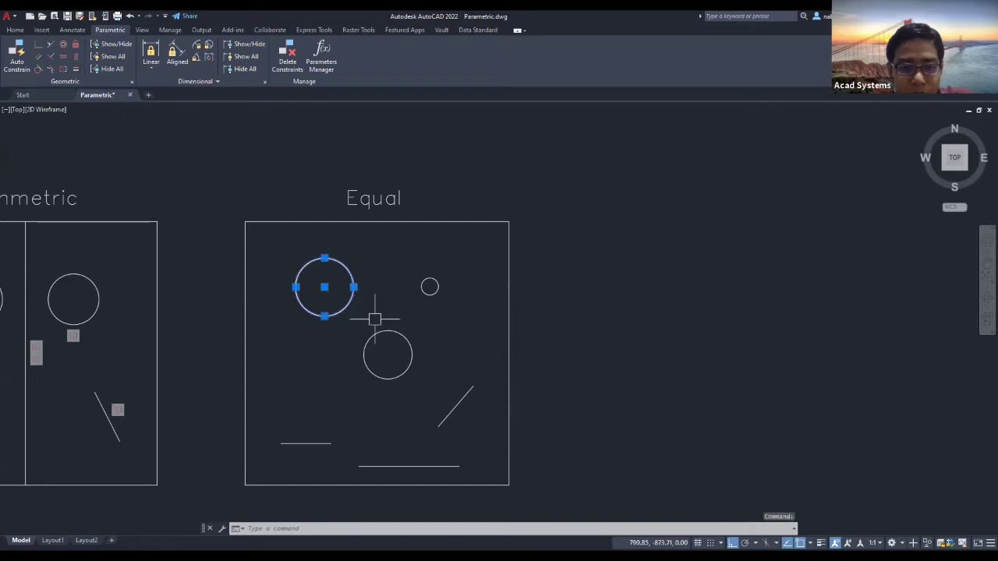
pyautogui.click(371, 337)
pyautogui.click(428, 285)
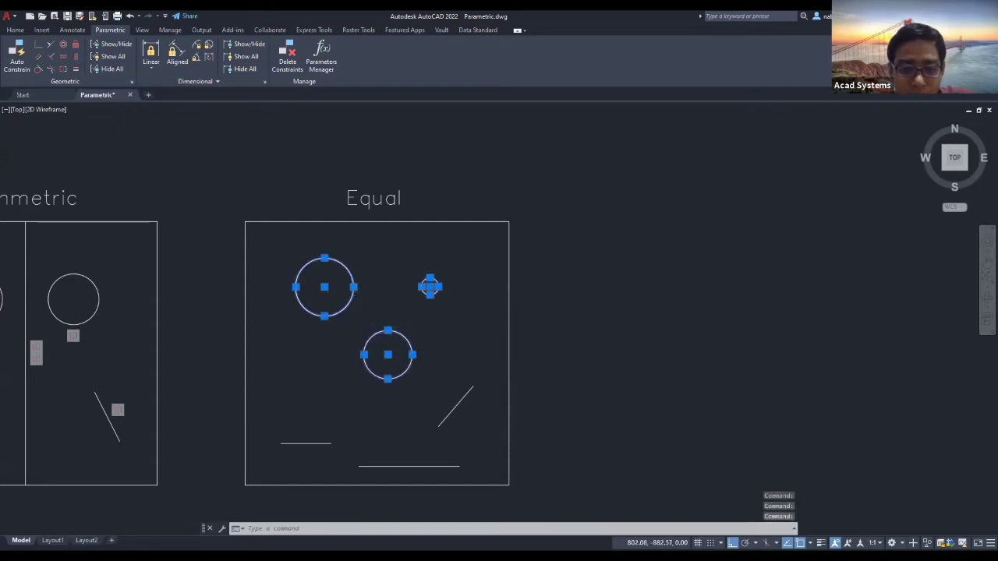
pyautogui.press('Escape')
# - Enlarge the upper-left circle in the Equal box, and apply the Equal constraint between it and the lower circle
pyautogui.click(388, 330)
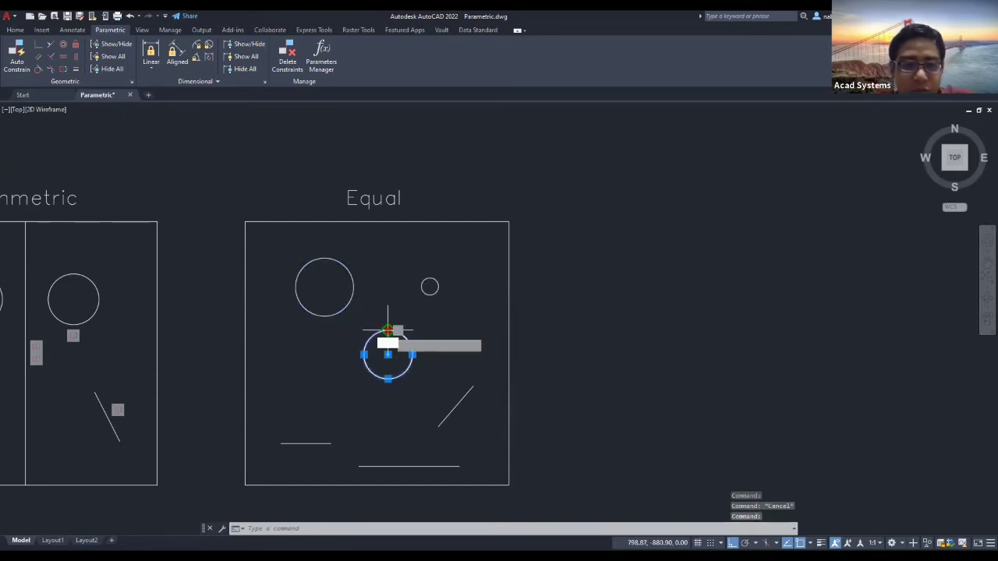
pyautogui.click(387, 330)
pyautogui.press('Escape')
pyautogui.click(324, 315)
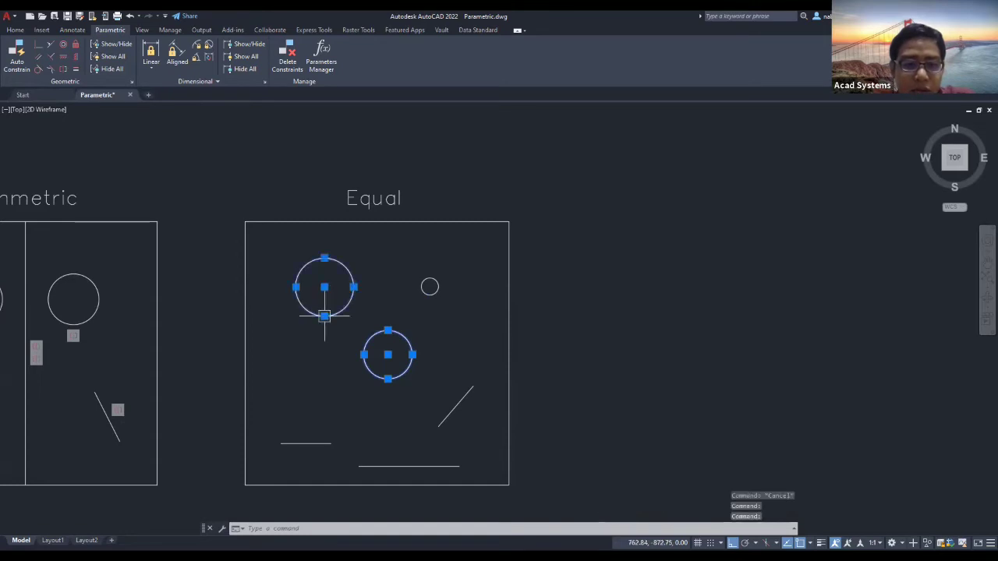
pyautogui.click(325, 316)
pyautogui.click(355, 329)
pyautogui.press('Escape')
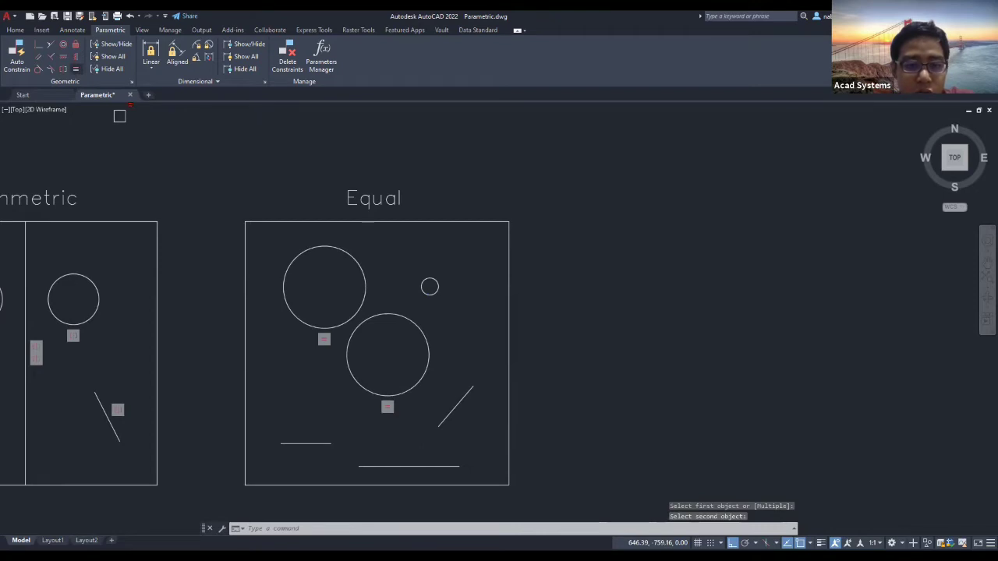
# - Apply the Equal constraint between the upper-left circle and the small upper-right circle
pyautogui.click(429, 278)
pyautogui.press('Escape')
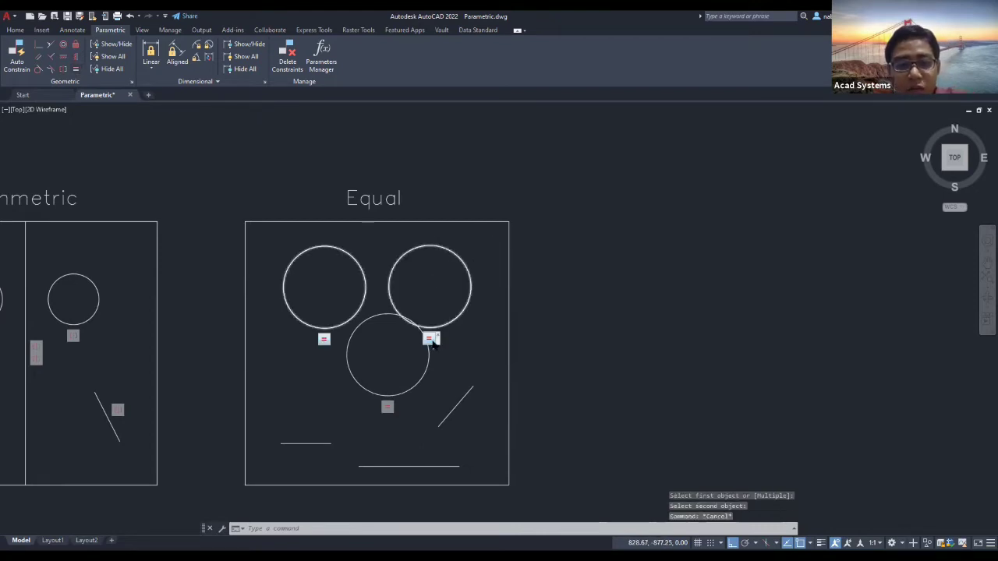
pyautogui.press('Escape')
# - Shrink the upper-right circle and shift it towards the upper-left circle to test the equal radii
pyautogui.click(470, 284)
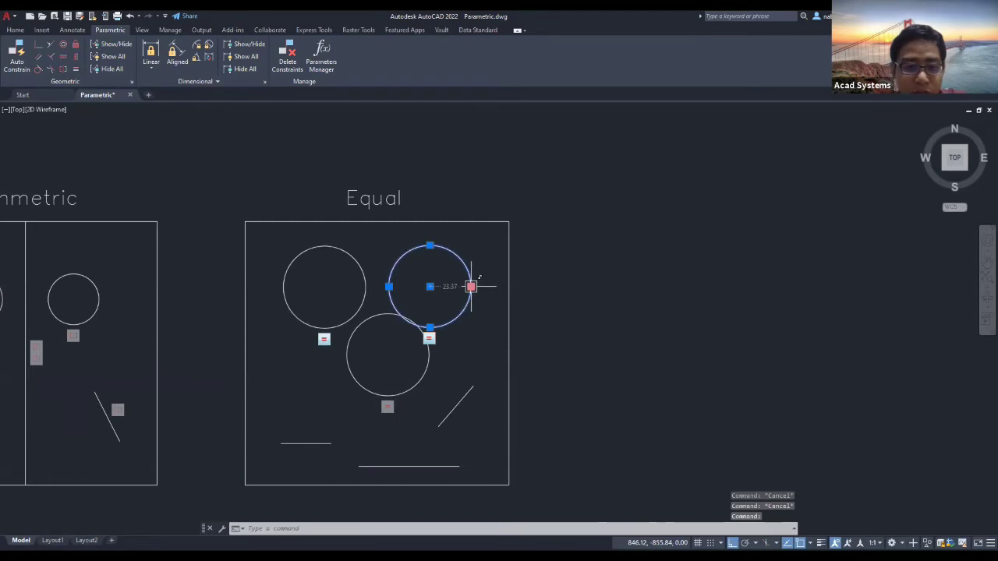
pyautogui.click(471, 286)
pyautogui.moveTo(430, 286); pyautogui.dragTo(400, 269)
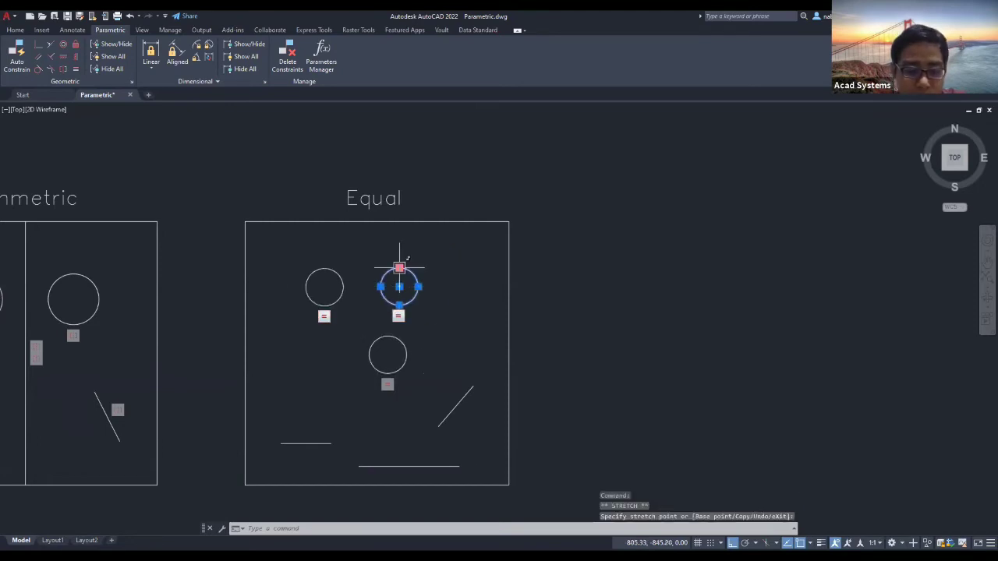
pyautogui.click(399, 267)
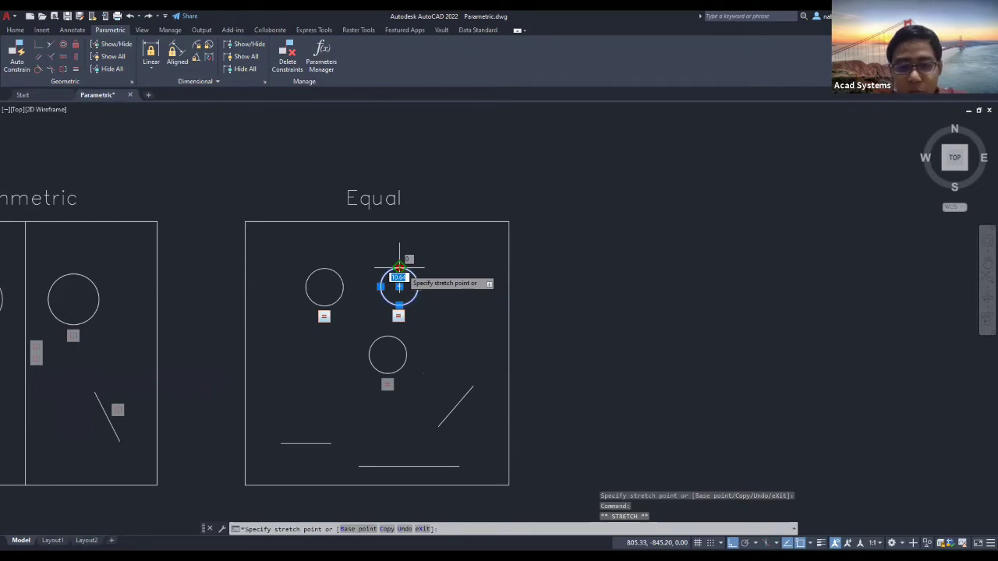
pyautogui.press('Escape')
pyautogui.press('Escape')
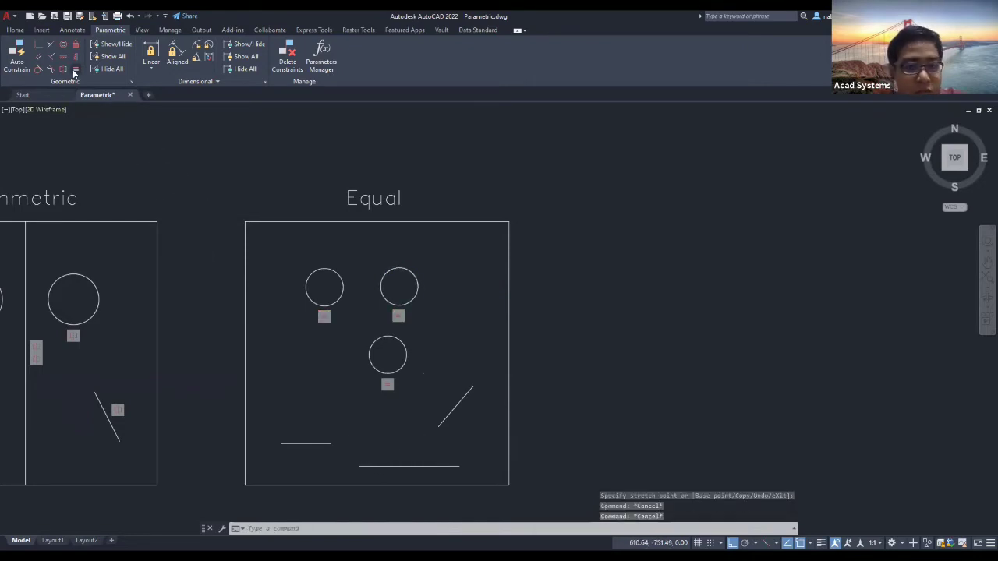
# - Apply the Equal constraint to the three lines in the Equal box, and stretch the slanted line to test it
pyautogui.click(74, 69)
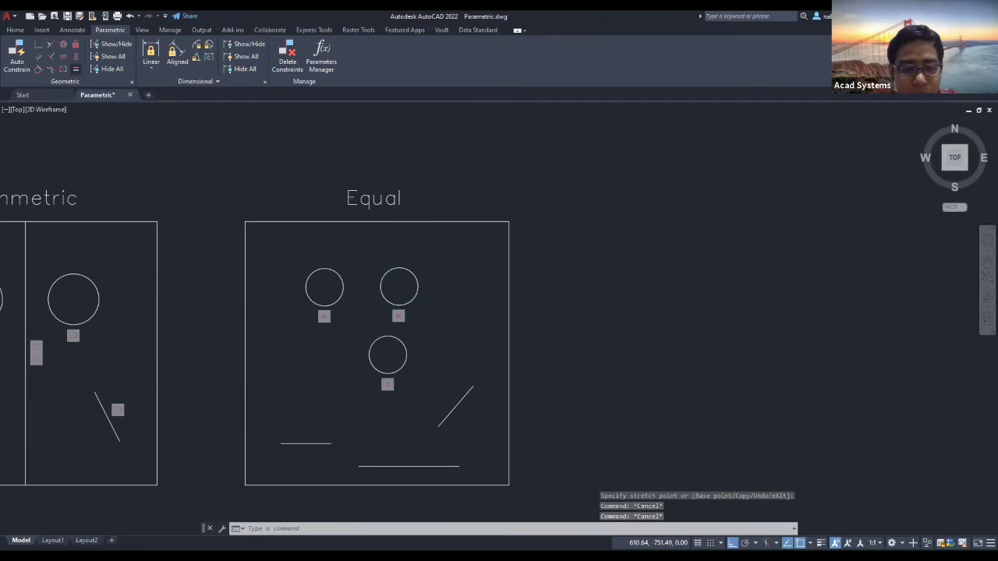
pyautogui.click(306, 444)
pyautogui.click(383, 466)
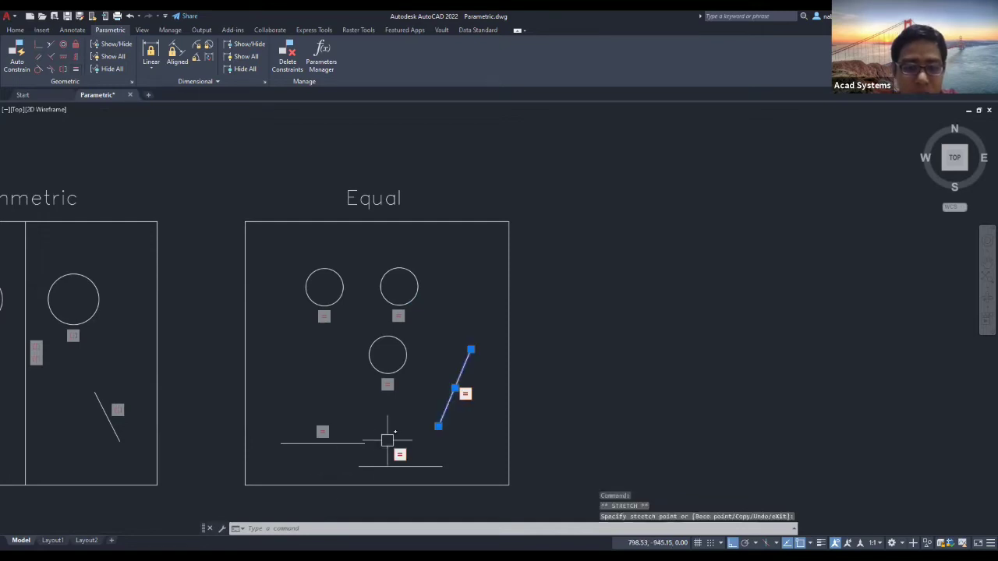
# - Apply the Vertical constraint to the long left edge of the perforated plate profile above the sample boxes
pyautogui.scroll(-2, 430, 404)
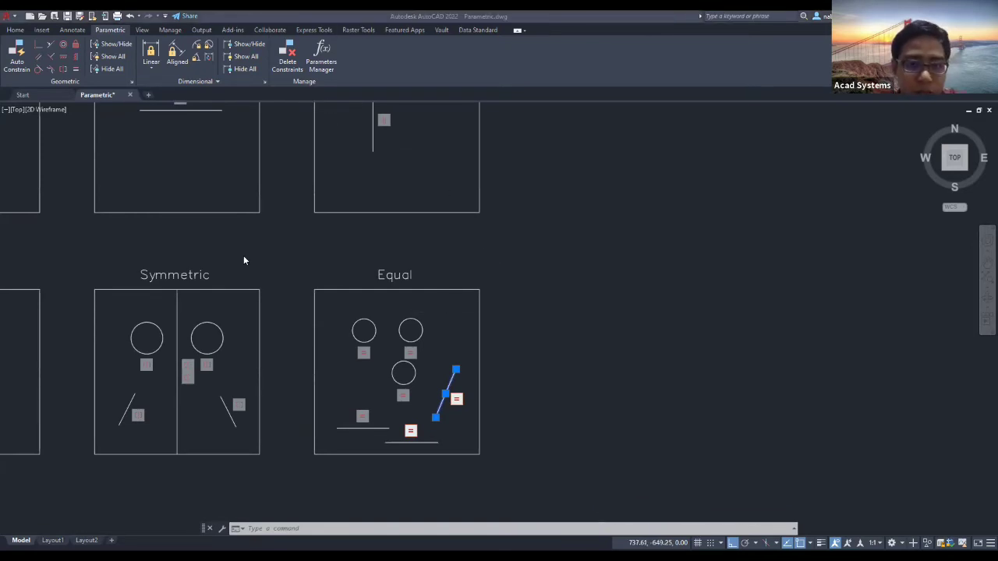
pyautogui.scroll(-2, 586, 223)
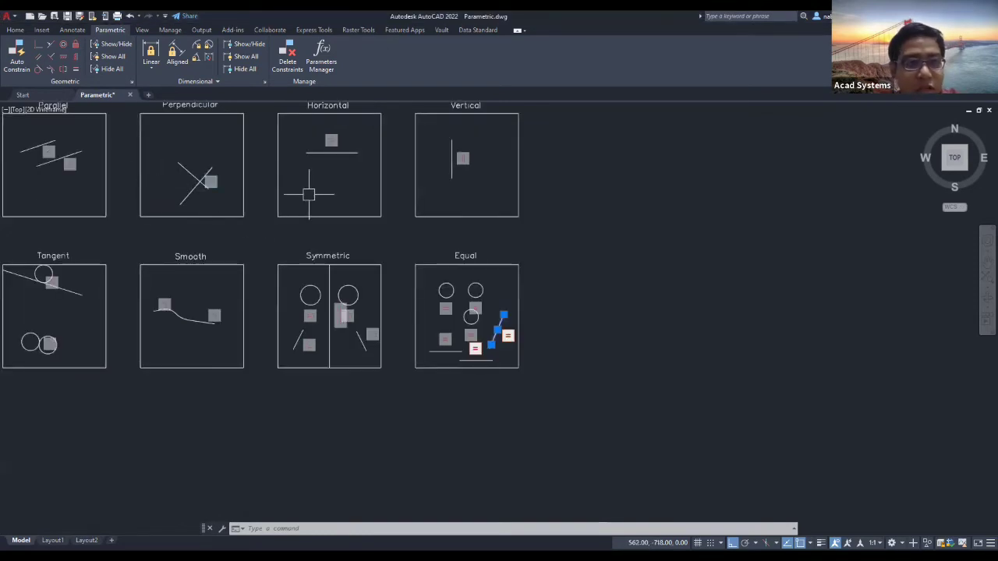
pyautogui.moveTo(269, 216)
pyautogui.mouseDown(button='middle')
pyautogui.moveTo(360, 255)
pyautogui.moveTo(378, 436)
pyautogui.mouseUp(button='middle')
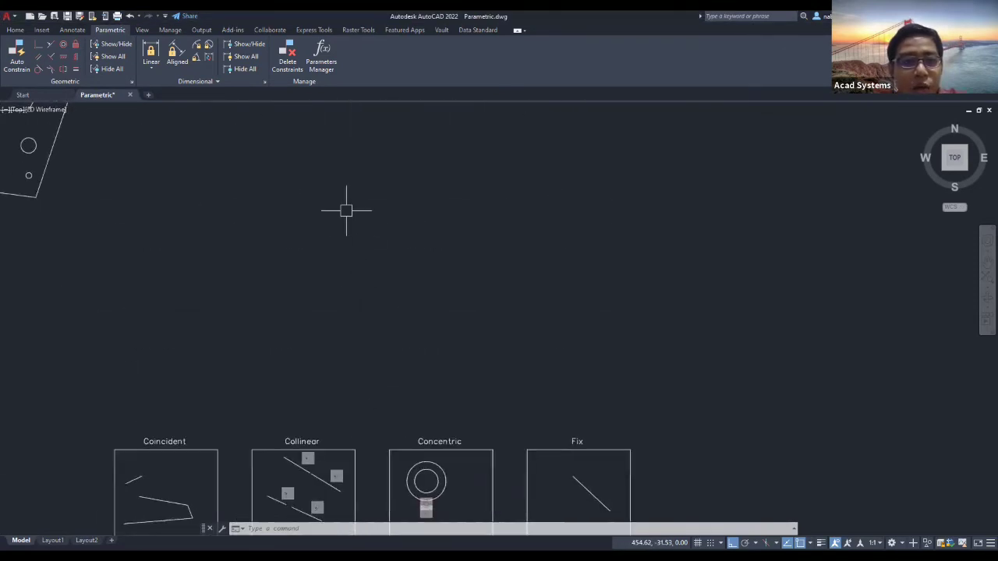
pyautogui.moveTo(331, 191); pyautogui.dragTo(578, 397, button='middle')
pyautogui.moveTo(460, 326); pyautogui.dragTo(439, 381, button='middle')
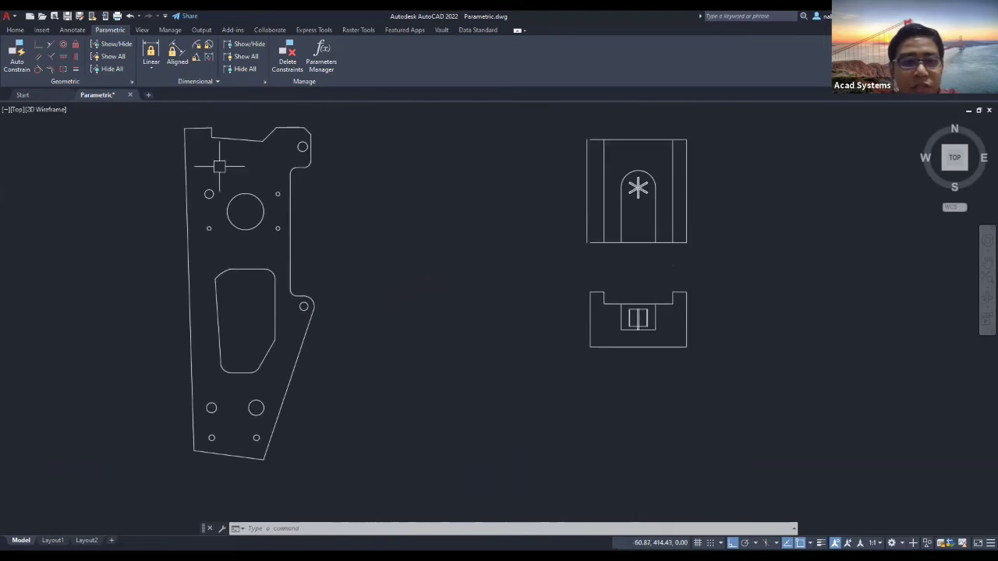
pyautogui.scroll(2, 285, 196)
pyautogui.scroll(-2, 324, 204)
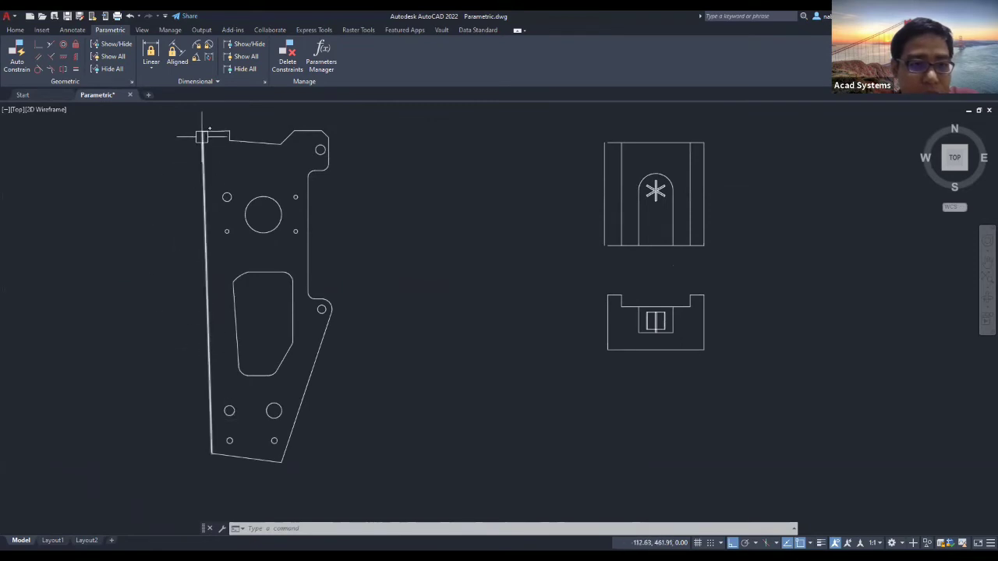
pyautogui.click(75, 58)
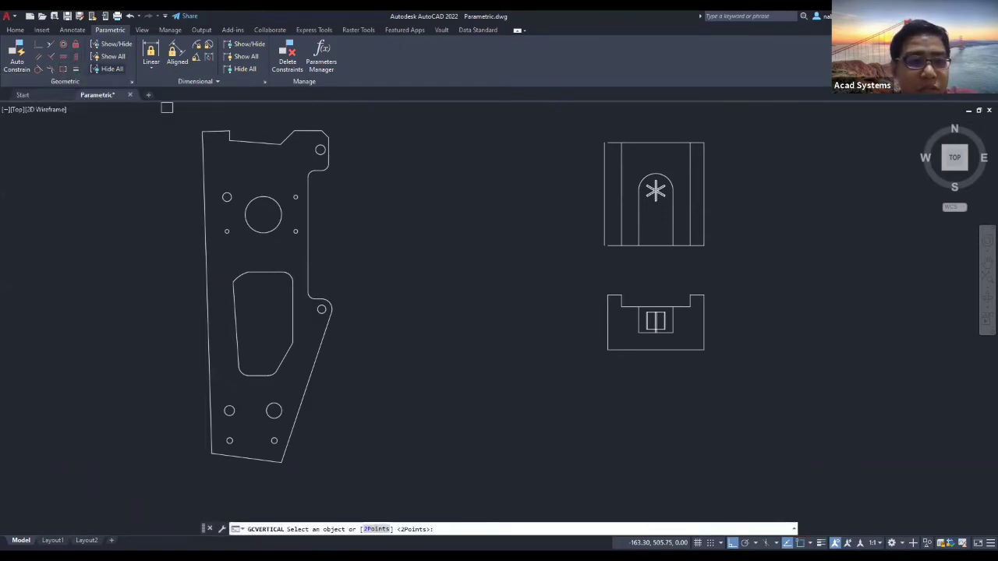
pyautogui.click(205, 256)
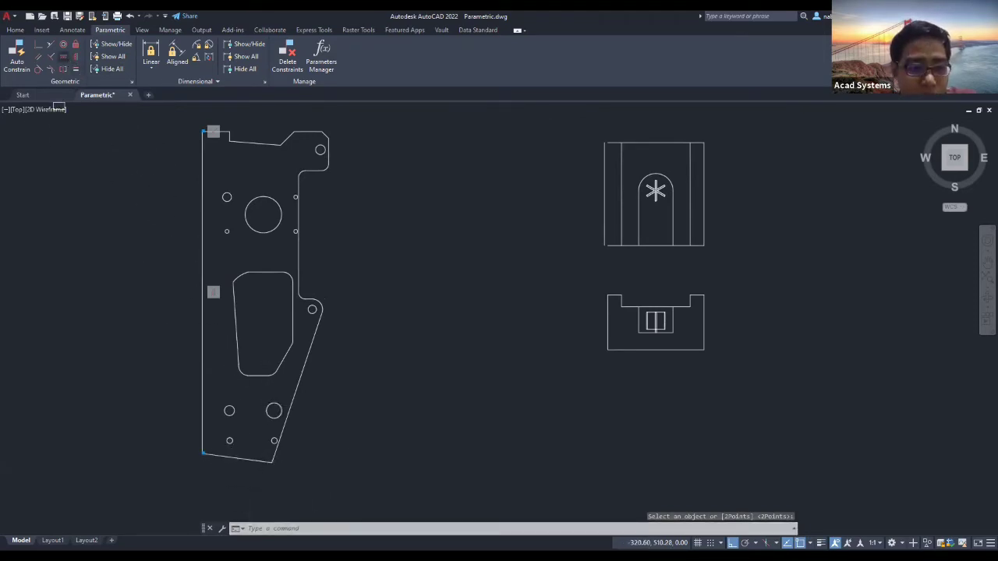
# - Apply the Horizontal constraint to the plate's bottom edge and the Vertical constraint to the inner cutout's left edge
pyautogui.click(238, 458)
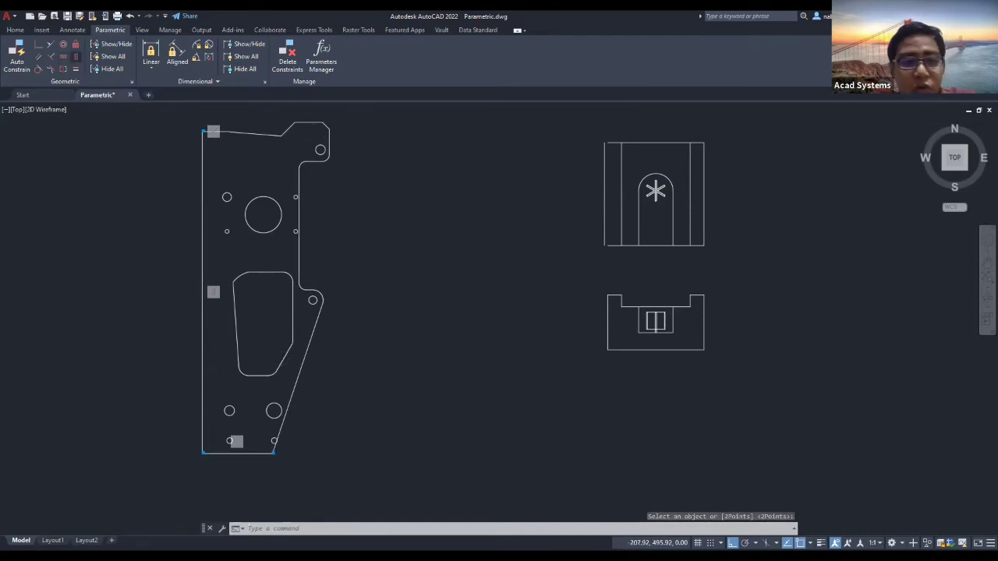
pyautogui.click(236, 323)
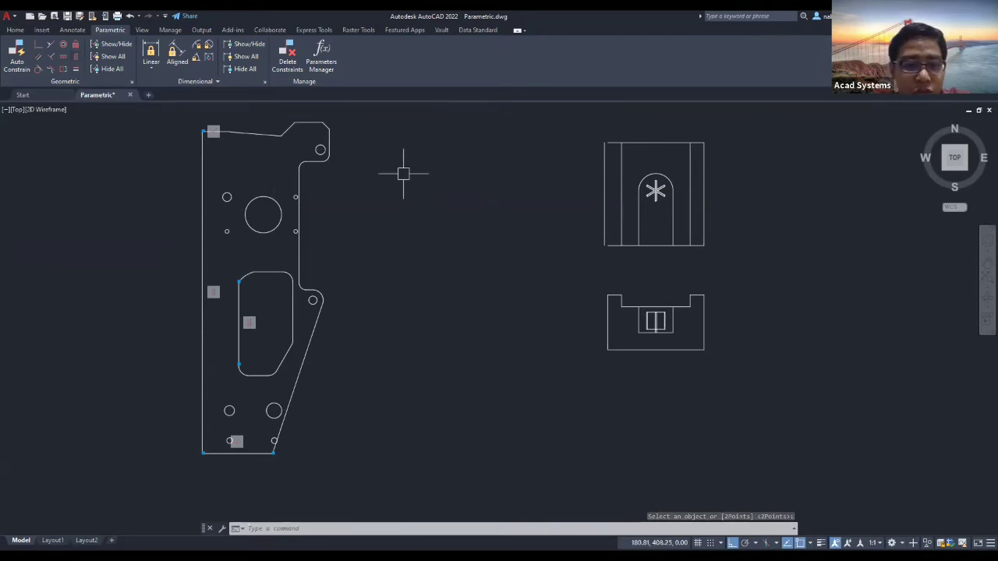
pyautogui.click(560, 295)
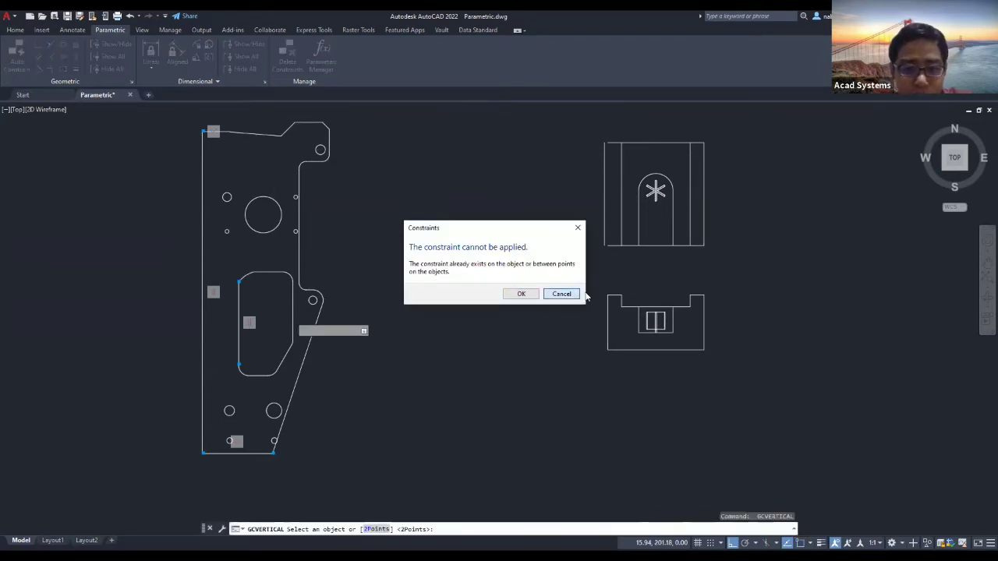
pyautogui.click(561, 293)
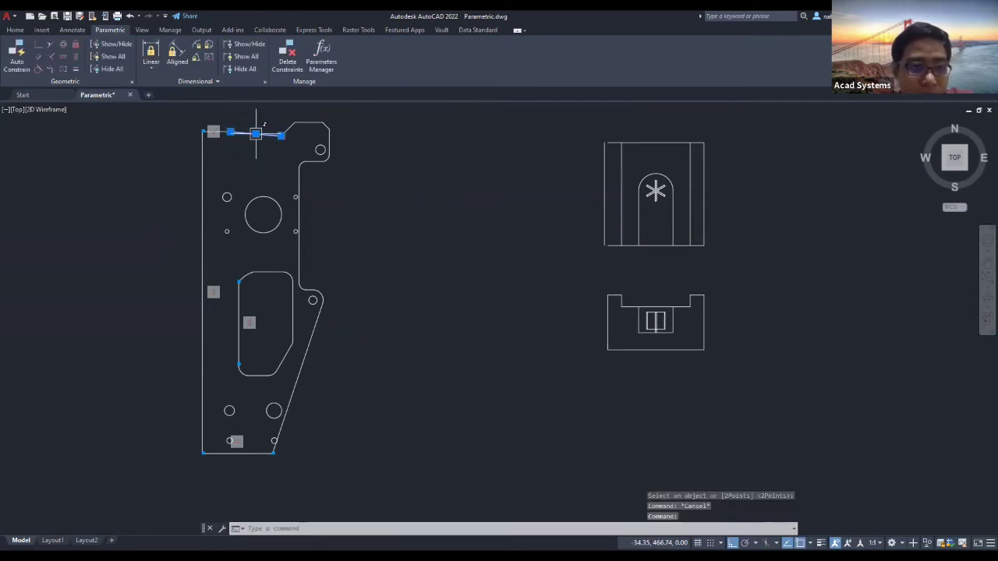
# - Move the slanted floor of the plate's top notch downward, and apply the Horizontal constraint to it
pyautogui.click(255, 134)
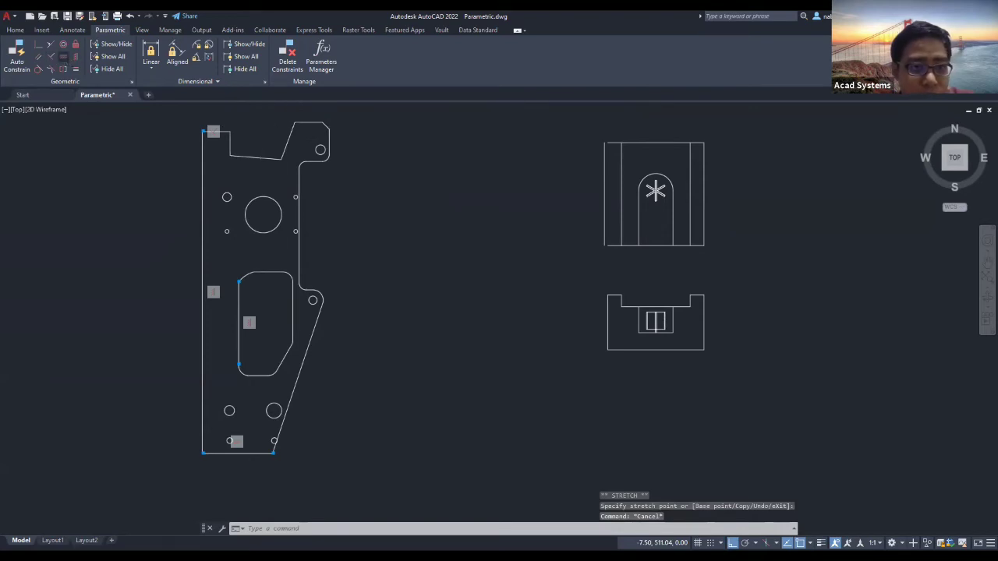
pyautogui.click(75, 56)
pyautogui.press('Escape')
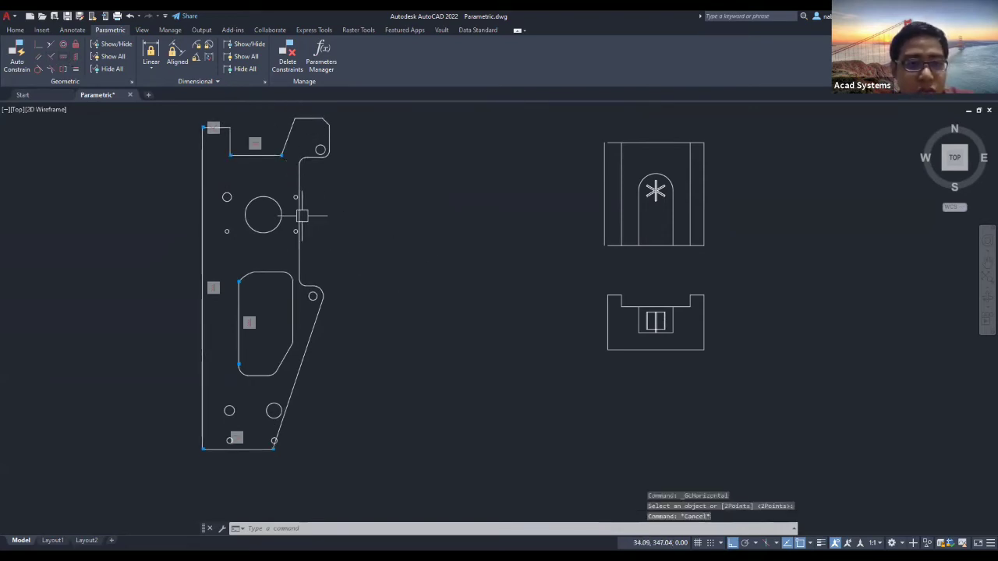
# - Move the plate's right vertical edge between the two lugs slightly outward
pyautogui.click(299, 220)
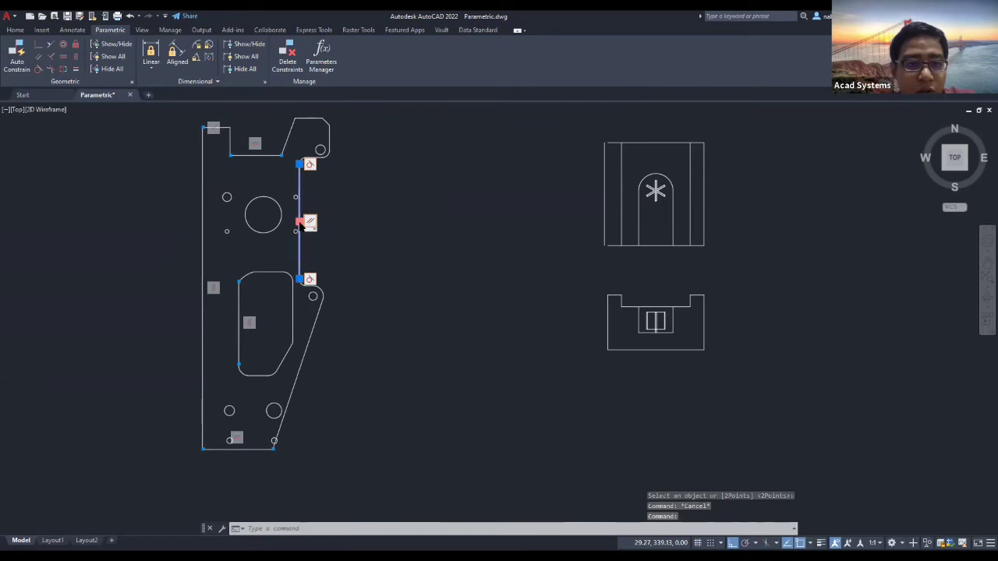
pyautogui.press('Escape')
pyautogui.click(299, 226)
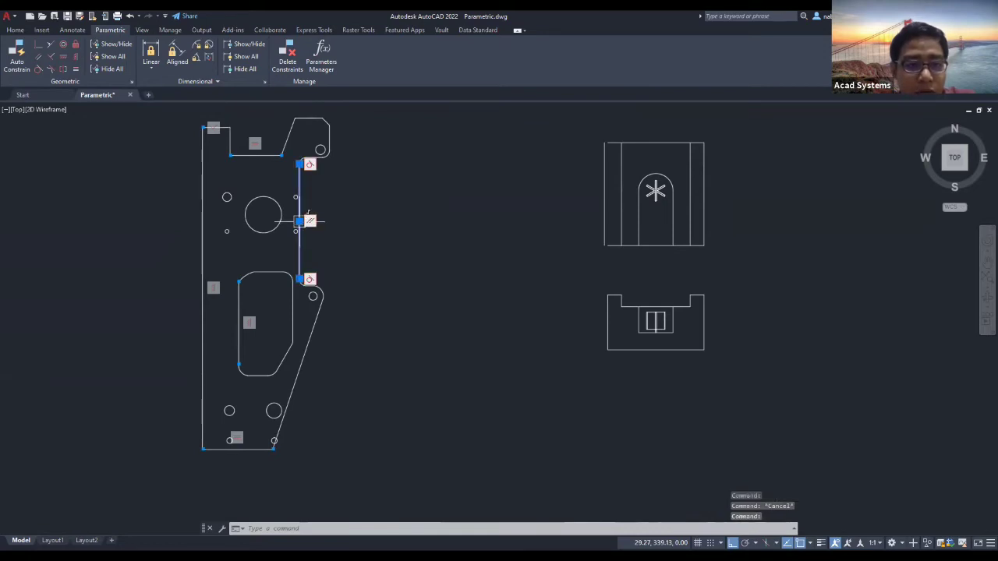
pyautogui.click(299, 222)
pyautogui.click(312, 225)
pyautogui.press('Escape')
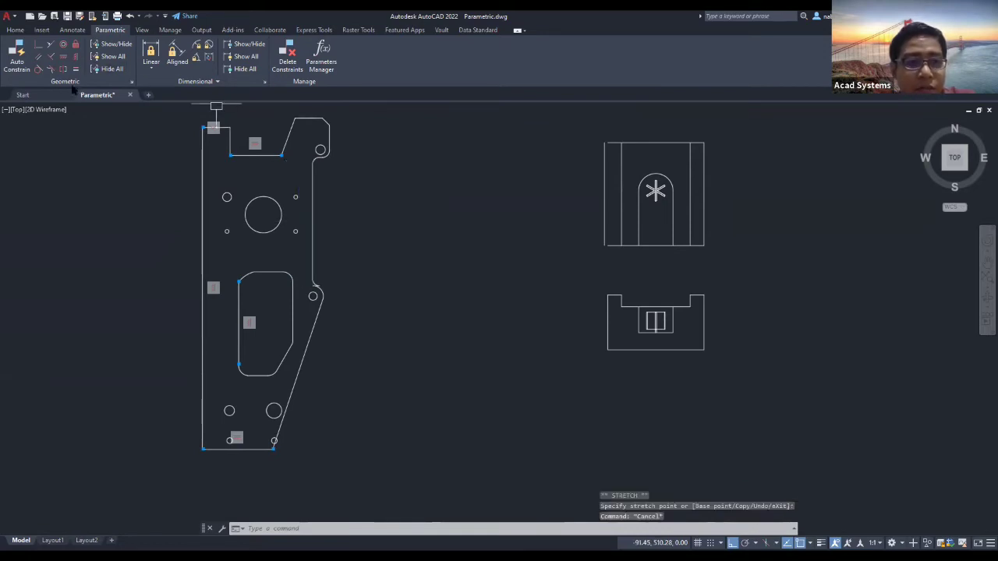
# - Stretch the upper end of the plate's slanted right edge outward, beside the lower lug
pyautogui.click(321, 304)
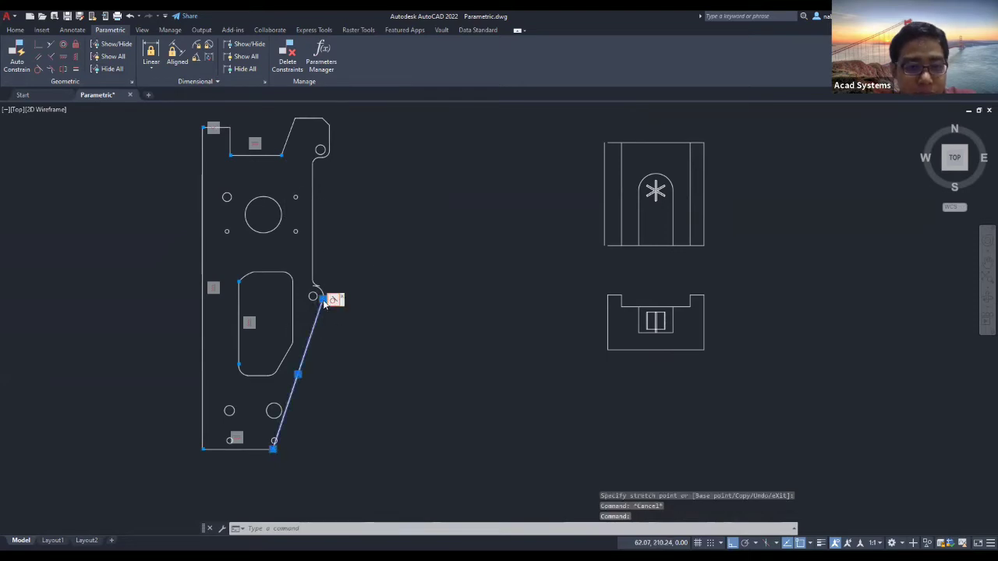
pyautogui.press('Escape')
pyautogui.click(320, 303)
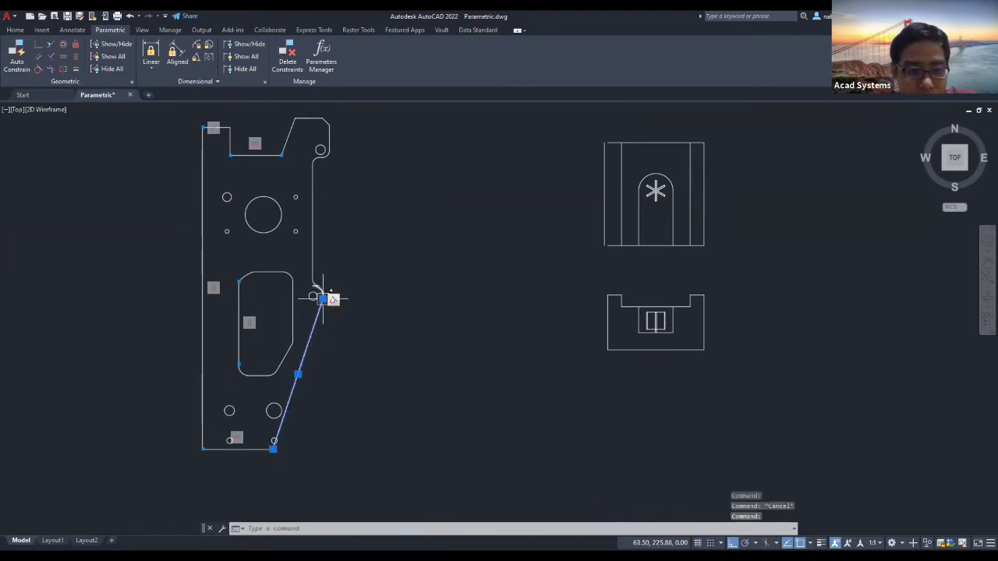
pyautogui.click(323, 299)
pyautogui.click(344, 299)
pyautogui.press('Escape')
# - Examine the geometric relations on the plate's right vertical edge, and select the inner cutout's top edge
pyautogui.moveTo(353, 231); pyautogui.dragTo(403, 247, button='middle')
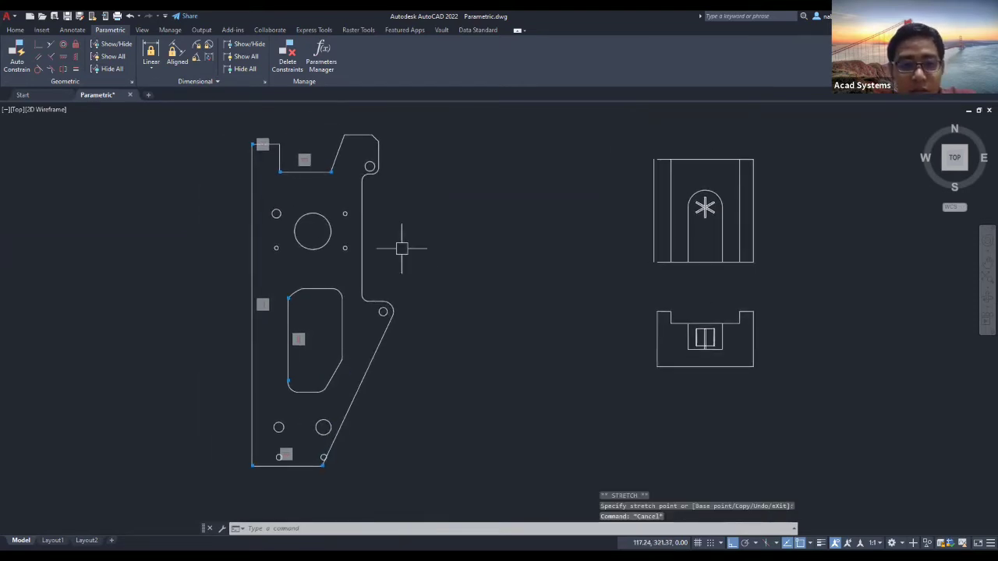
pyautogui.click(363, 216)
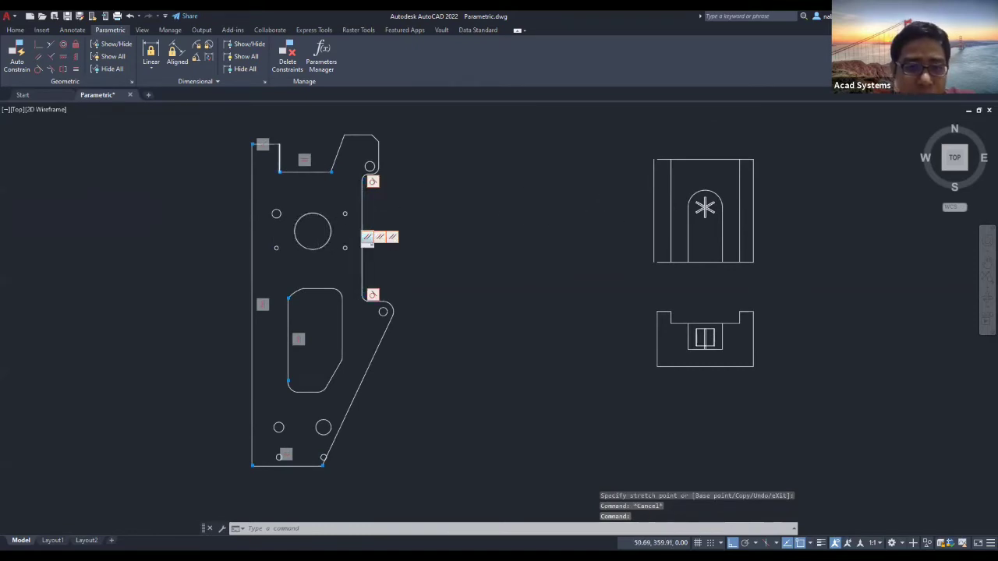
pyautogui.scroll(2, 367, 242)
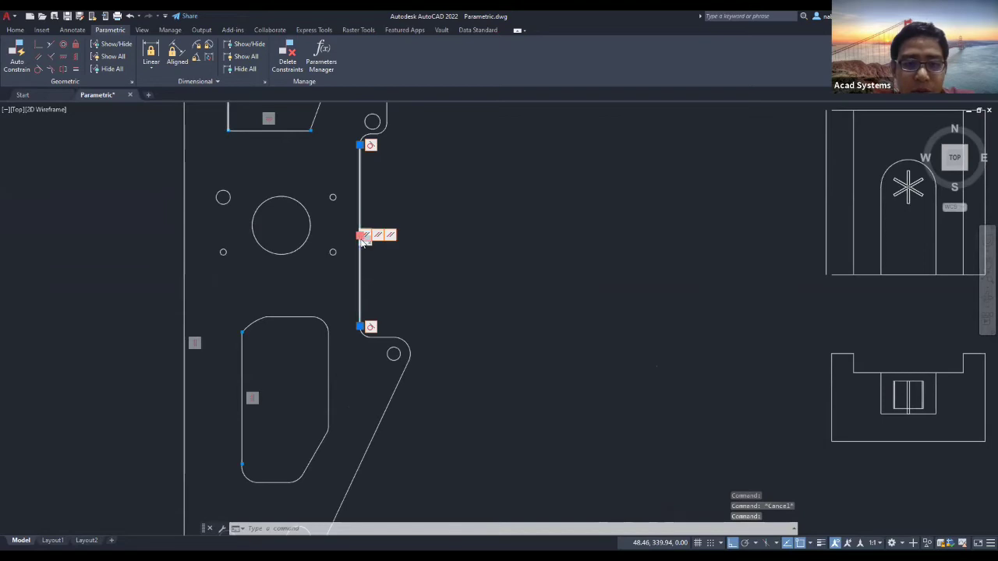
pyautogui.press('Escape')
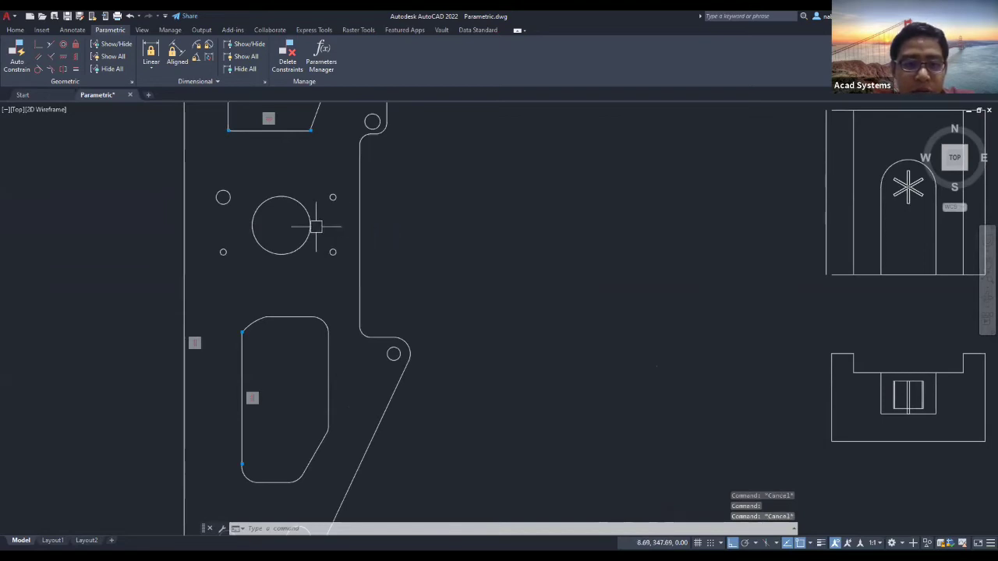
pyautogui.click(290, 318)
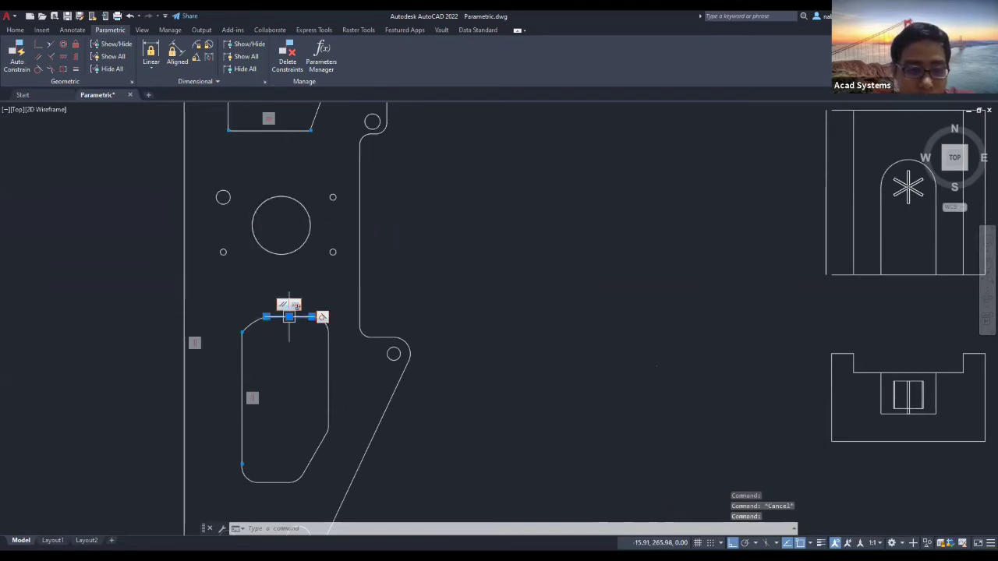
pyautogui.click(289, 317)
pyautogui.press('Escape')
pyautogui.scroll(-3, 463, 273)
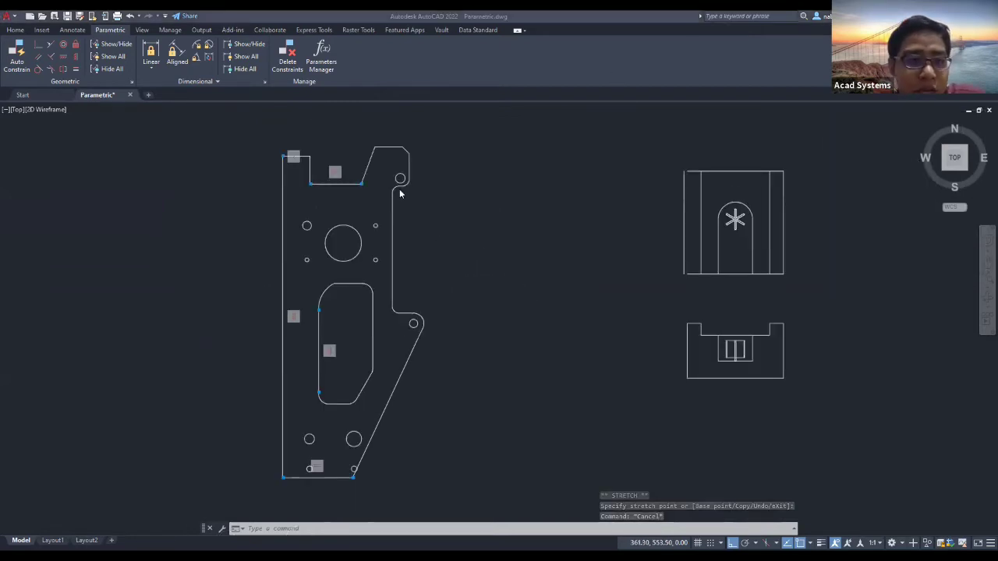
# - Add a vertical linear dimensional constraint to the plate's long left edge and set it to 450
pyautogui.click(150, 52)
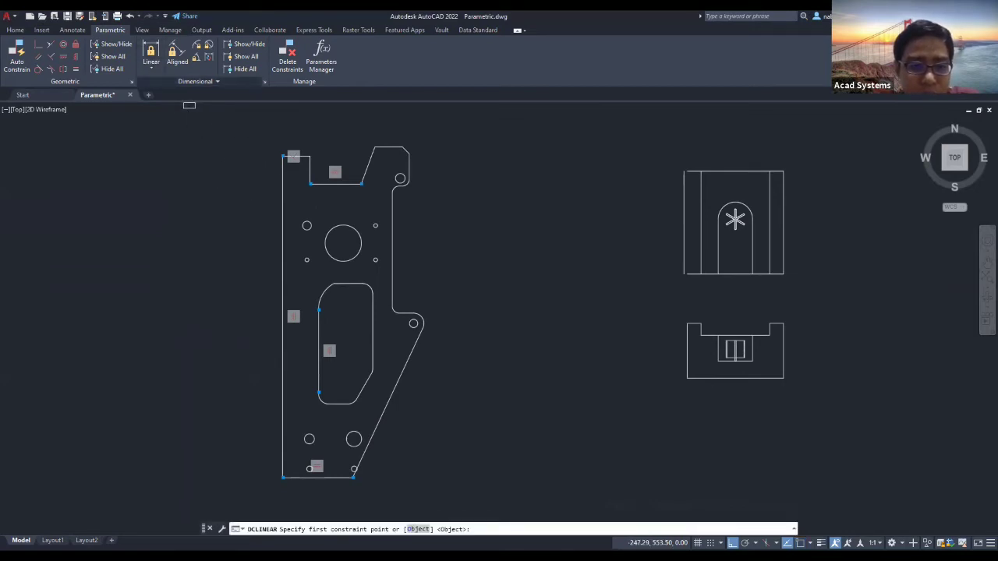
pyautogui.click(223, 323)
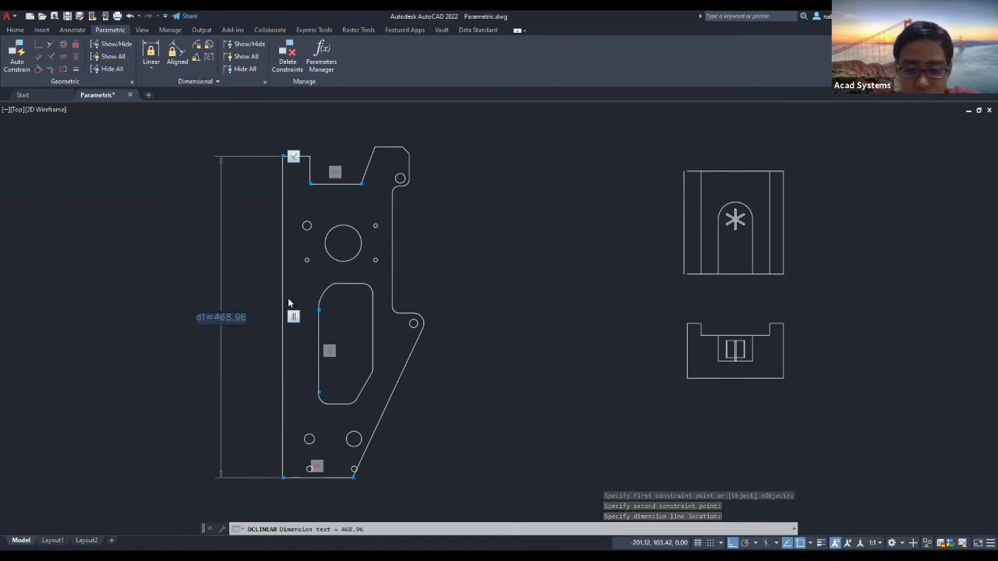
pyautogui.click(223, 319)
pyautogui.moveTo(215, 319); pyautogui.dragTo(300, 327)
pyautogui.write('450')
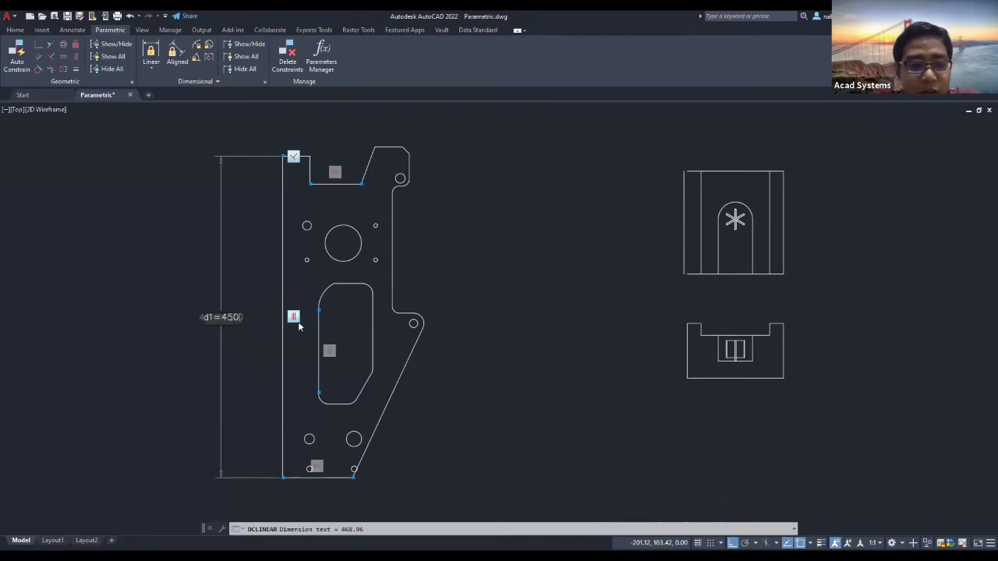
pyautogui.press('Return')
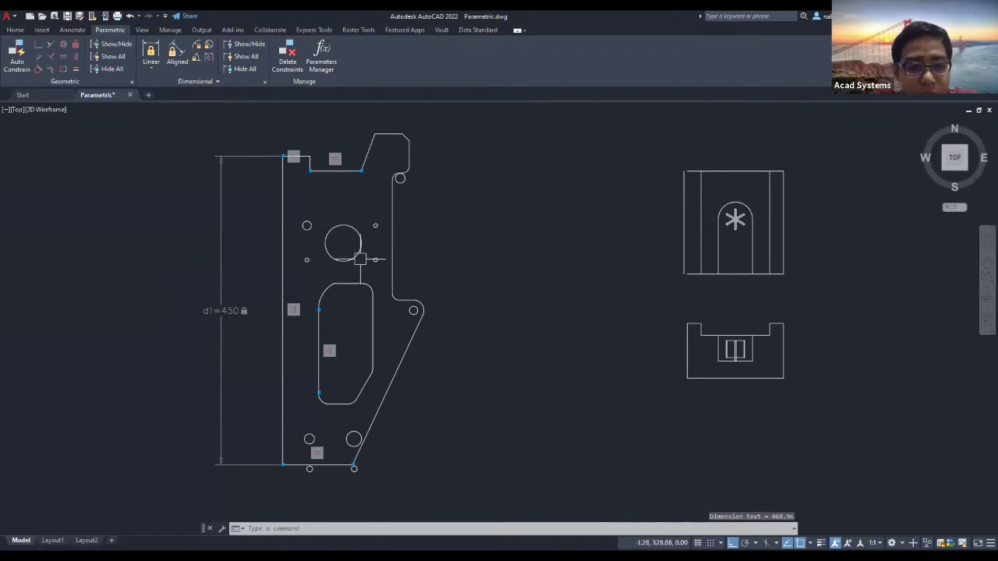
# - Try stretching the constrained left edge from its upper endpoint and undo the stretch
pyautogui.click(284, 243)
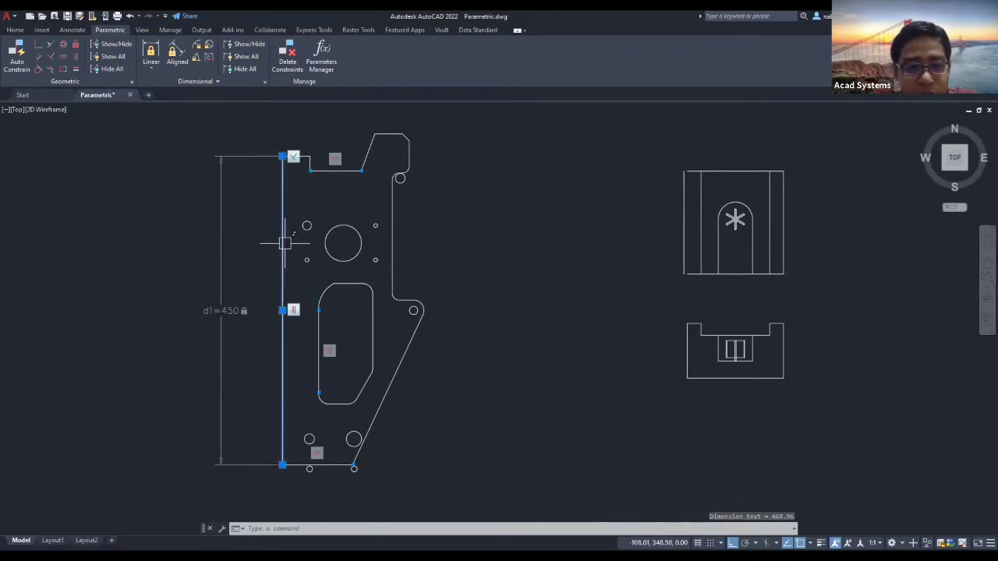
pyautogui.click(282, 157)
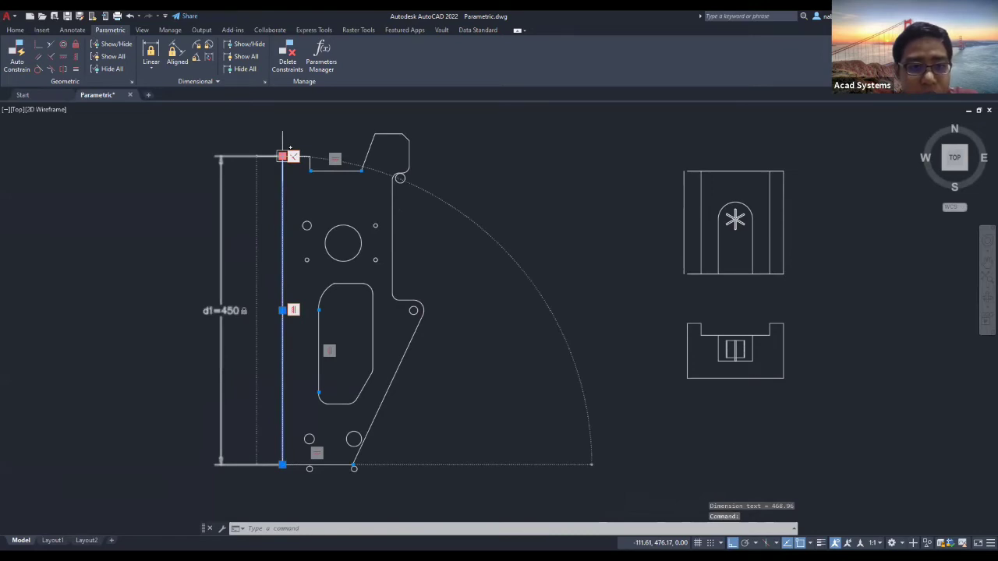
pyautogui.click(324, 138)
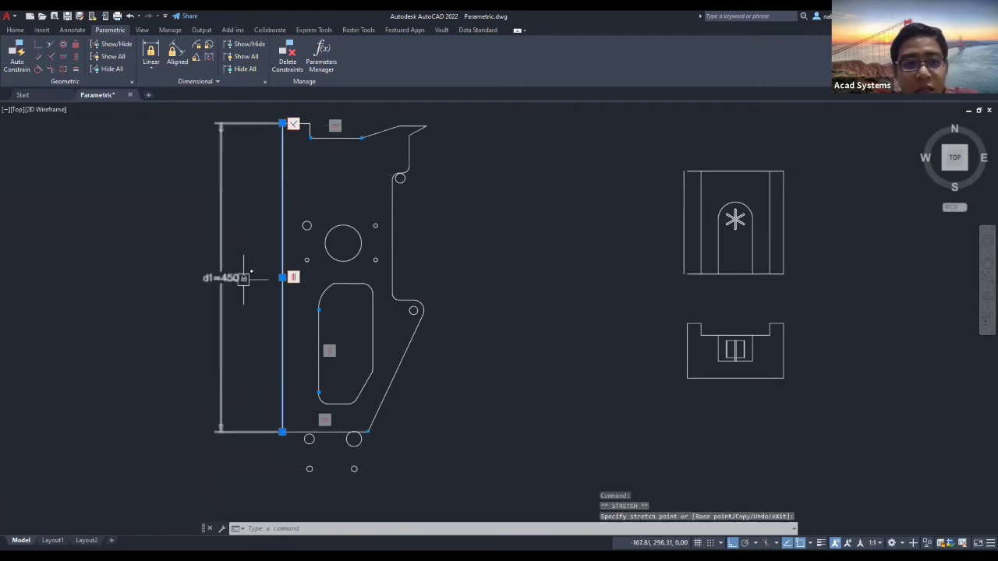
pyautogui.hotkey('ctrl', 'z')
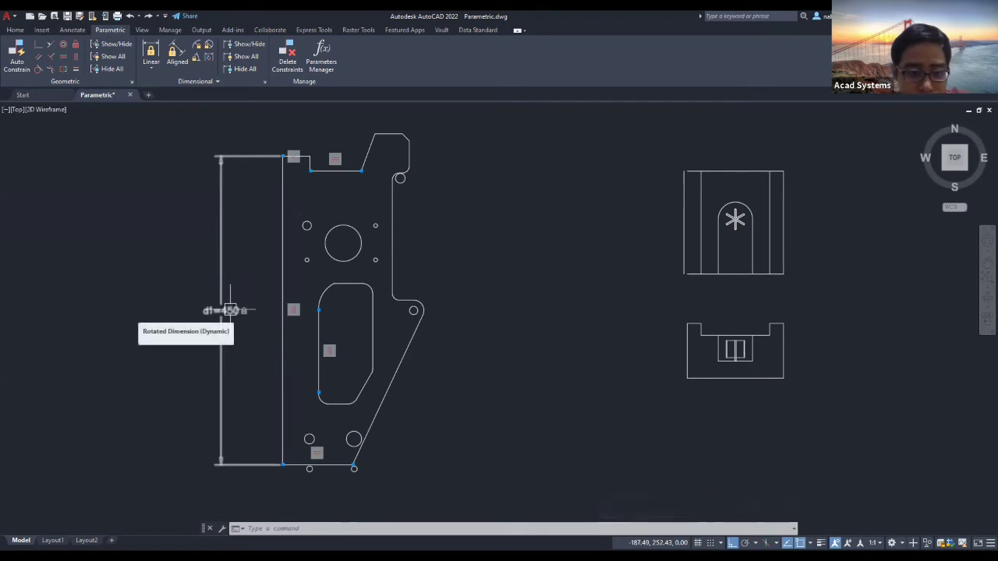
# - Set the linear constraint on the plate's left edge to 470
pyautogui.doubleClick(230, 310)
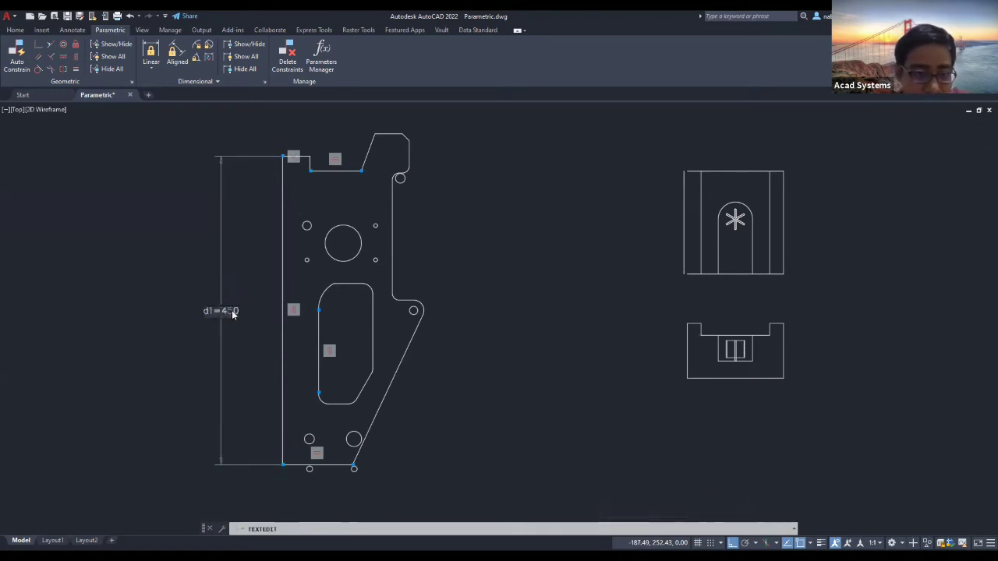
pyautogui.write('7')
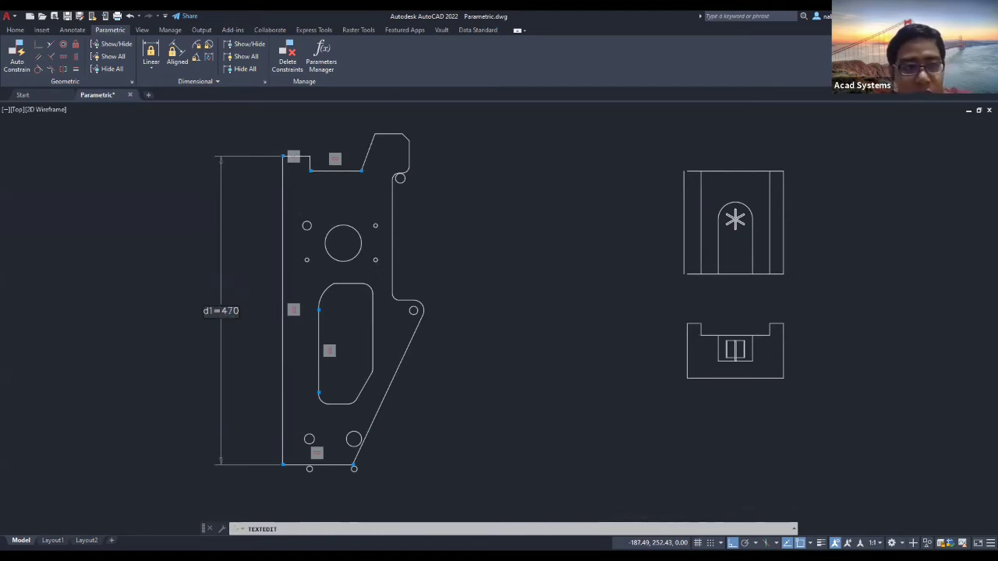
pyautogui.press('Return')
pyautogui.press('Escape')
pyautogui.press('Escape')
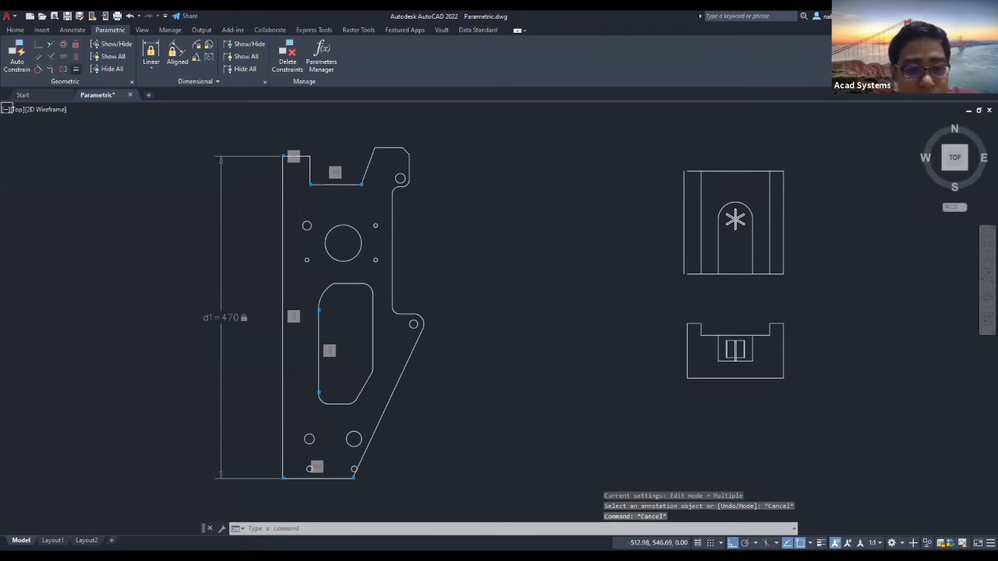
# - Apply Equal constraints among the four holes around the large circle and among the four holes near the plate's bottom edge
pyautogui.click(75, 69)
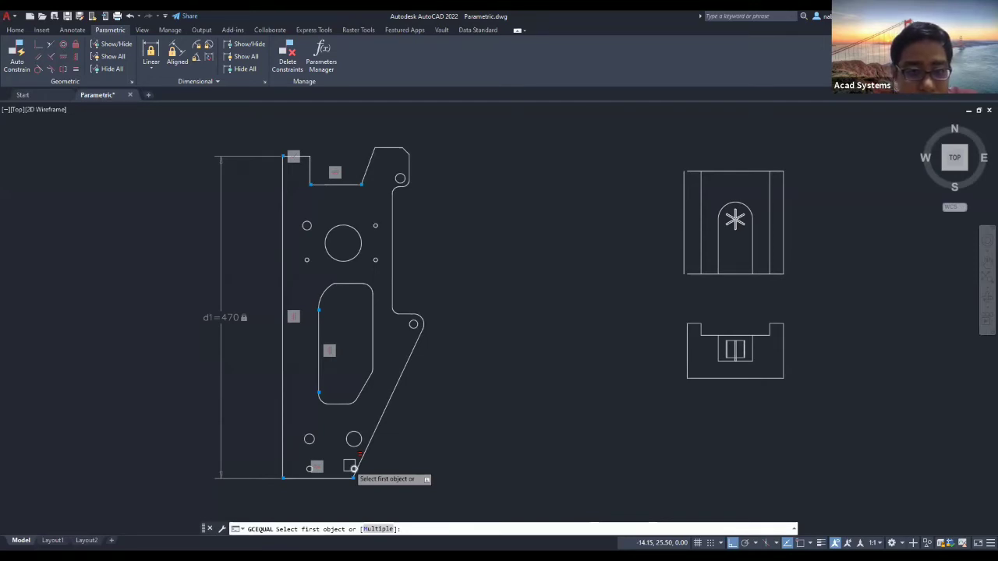
pyautogui.click(353, 469)
pyautogui.press('Escape')
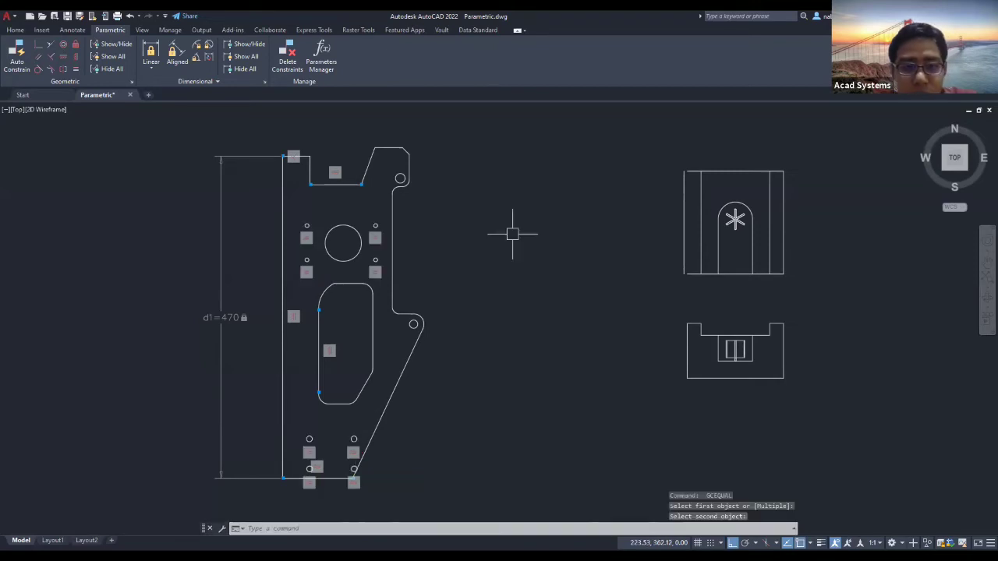
pyautogui.press('Escape')
# - Stretch the upper end of the plate's slanted edge horizontally outward so the side lug extends farther right
pyautogui.click(387, 403)
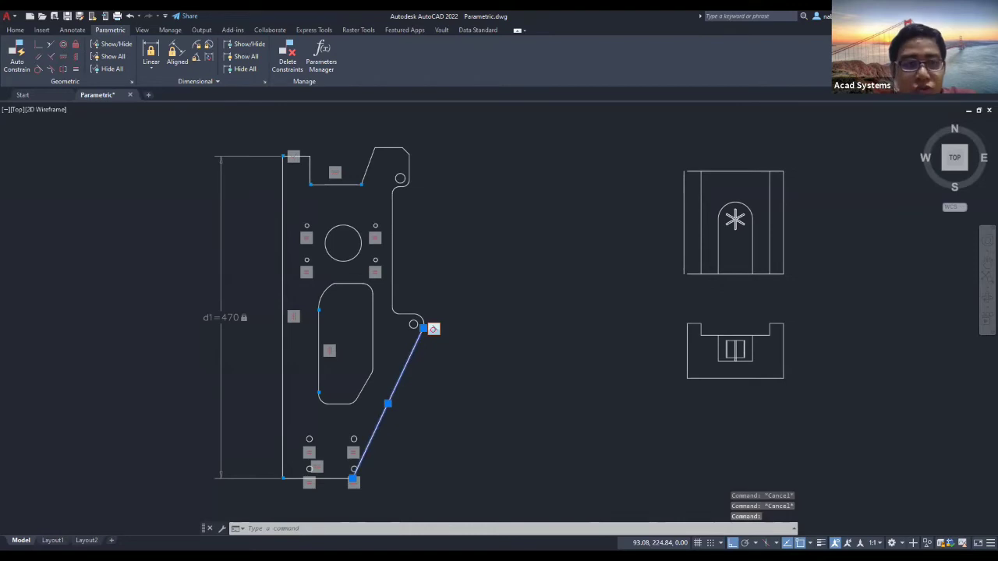
pyautogui.moveTo(422, 328); pyautogui.dragTo(448, 329)
pyautogui.press('Escape')
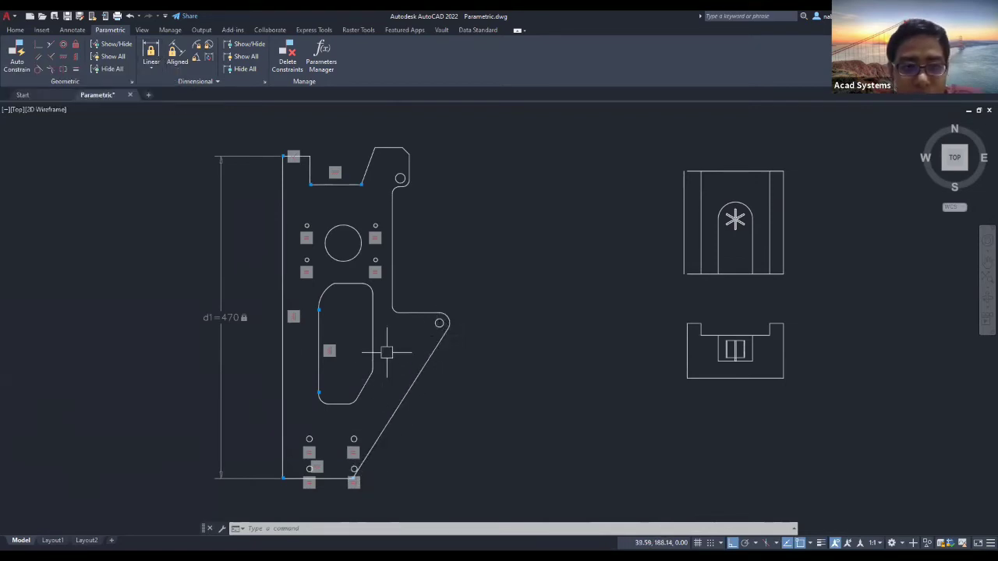
# - Add linear constraints between the slanted edge's endpoints, 120 for the horizontal distance and 220 for the vertical distance
pyautogui.moveTo(401, 339)
pyautogui.mouseDown(button='middle')
pyautogui.moveTo(379, 268)
pyautogui.moveTo(379, 282)
pyautogui.mouseUp(button='middle')
pyautogui.click(161, 65)
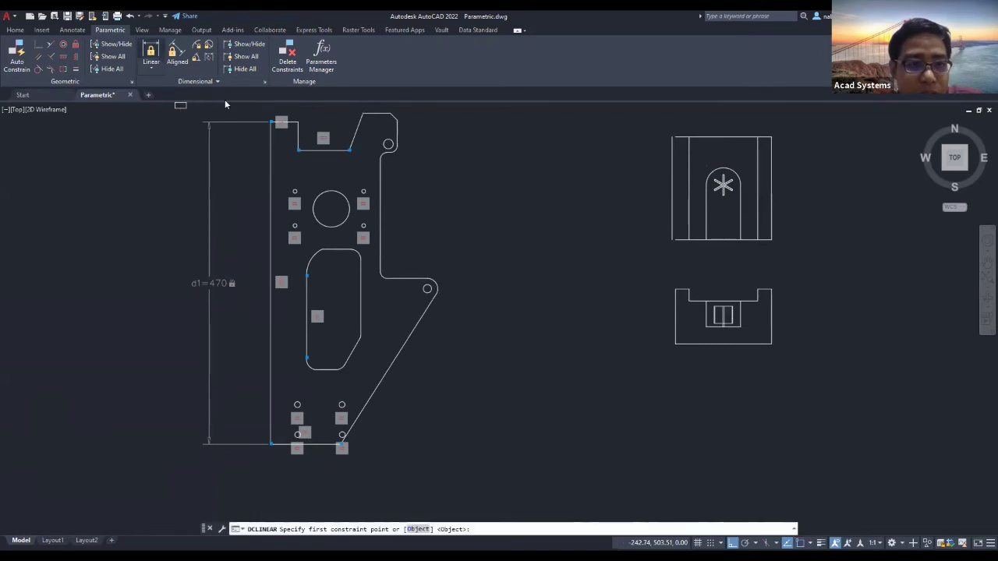
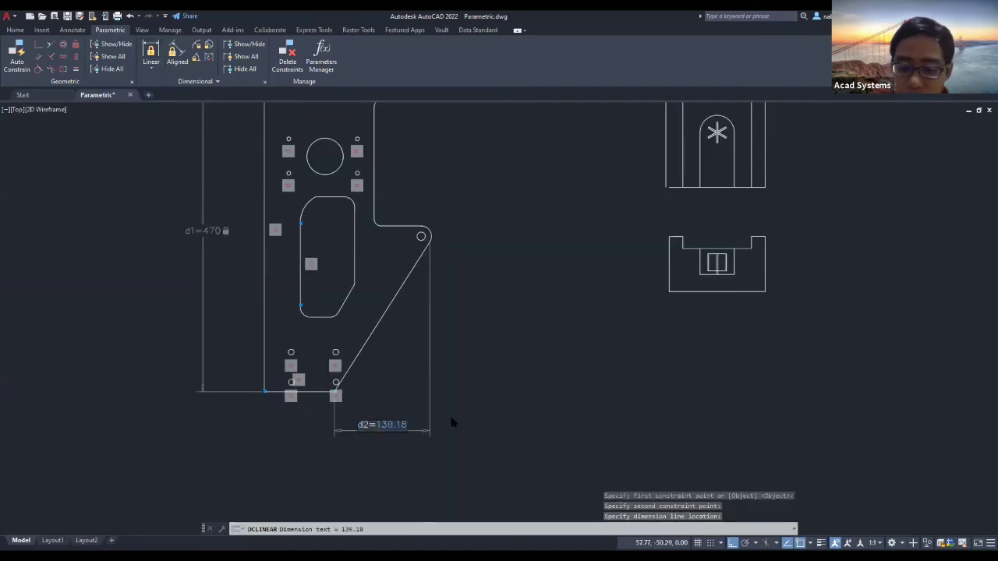
pyautogui.press('Return')
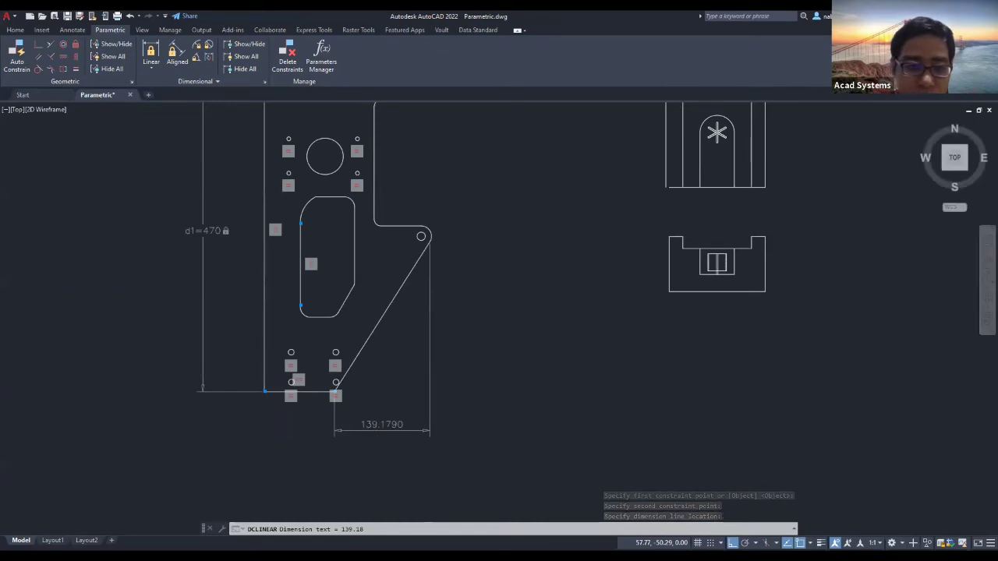
pyautogui.write('120')
pyautogui.press('Return')
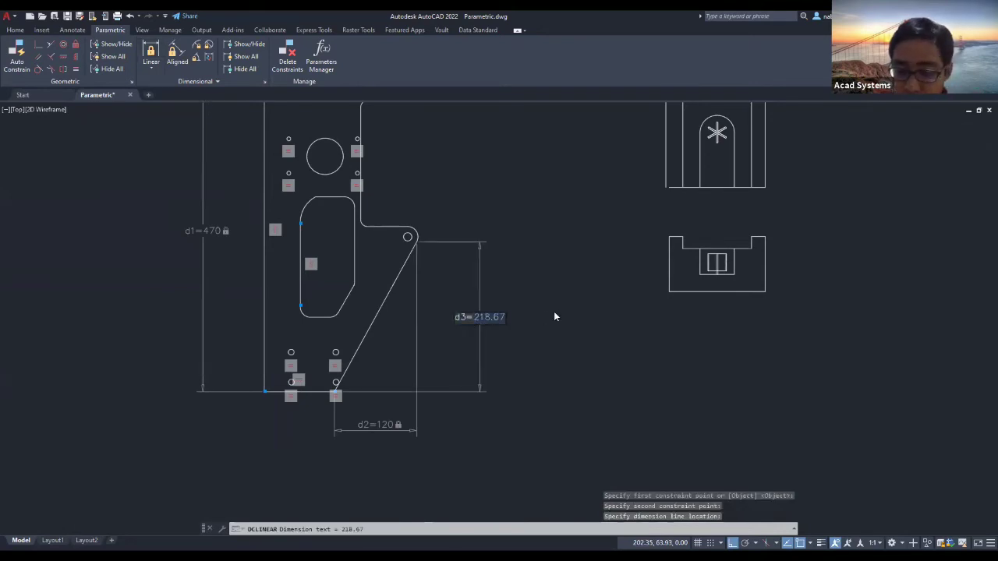
pyautogui.write('220')
pyautogui.press('Return')
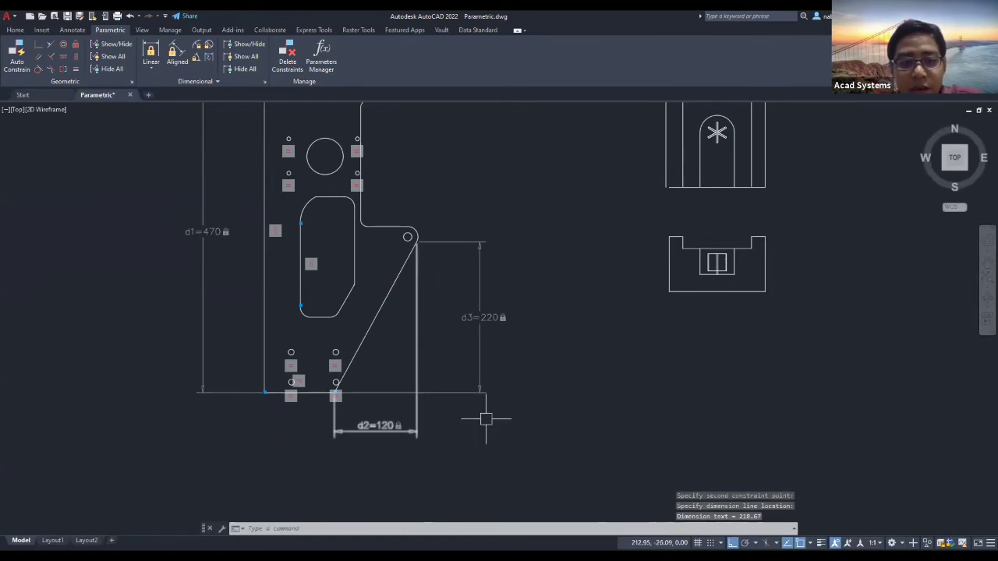
# - Delete the horizontal and vertical linear constraints from the slanted edge
pyautogui.click(498, 477)
pyautogui.click(400, 357)
pyautogui.press('Delete')
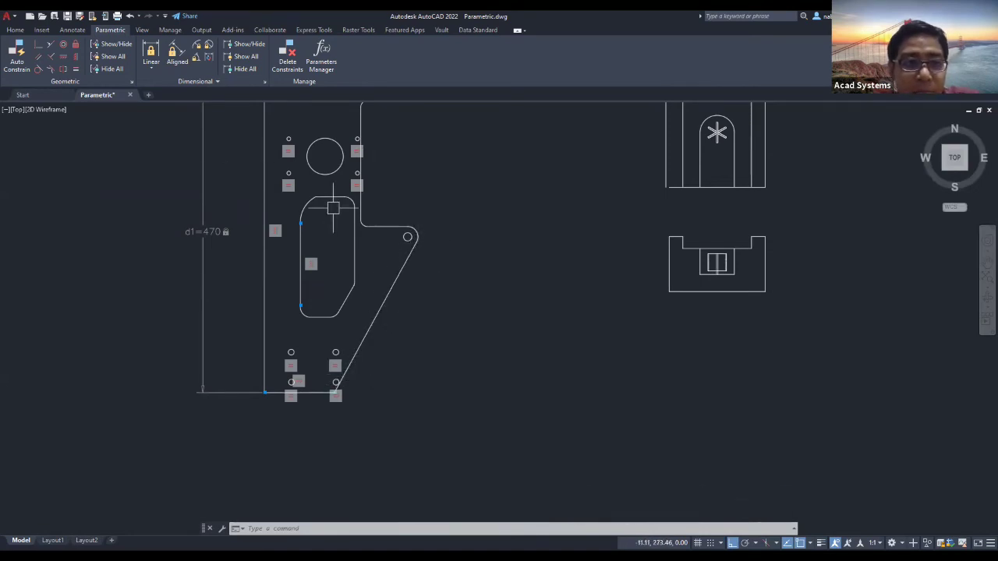
# - Add an aligned dimensional constraint between the slanted edge's two endpoints and set it to 250
pyautogui.click(185, 62)
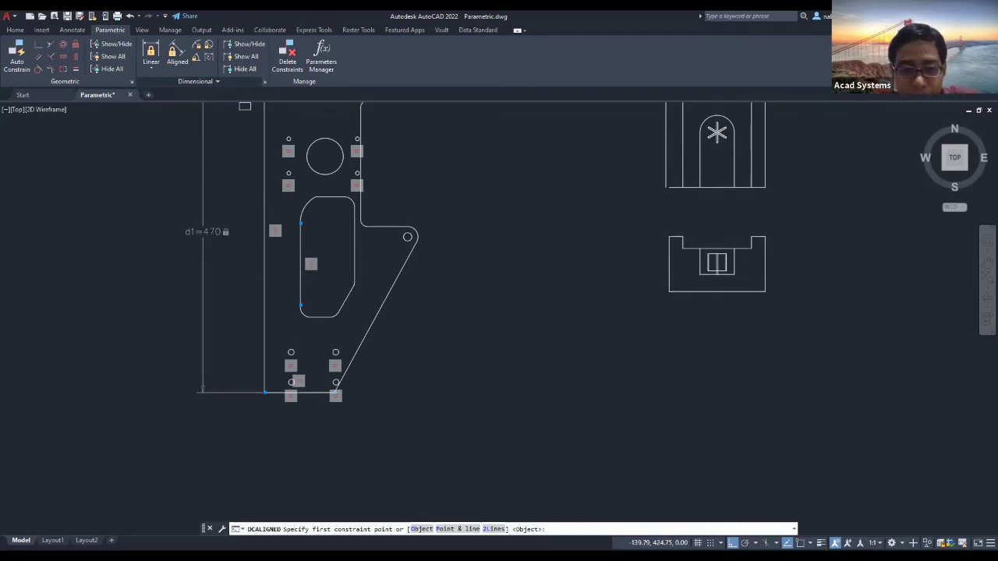
pyautogui.click(418, 243)
pyautogui.click(336, 392)
pyautogui.click(414, 340)
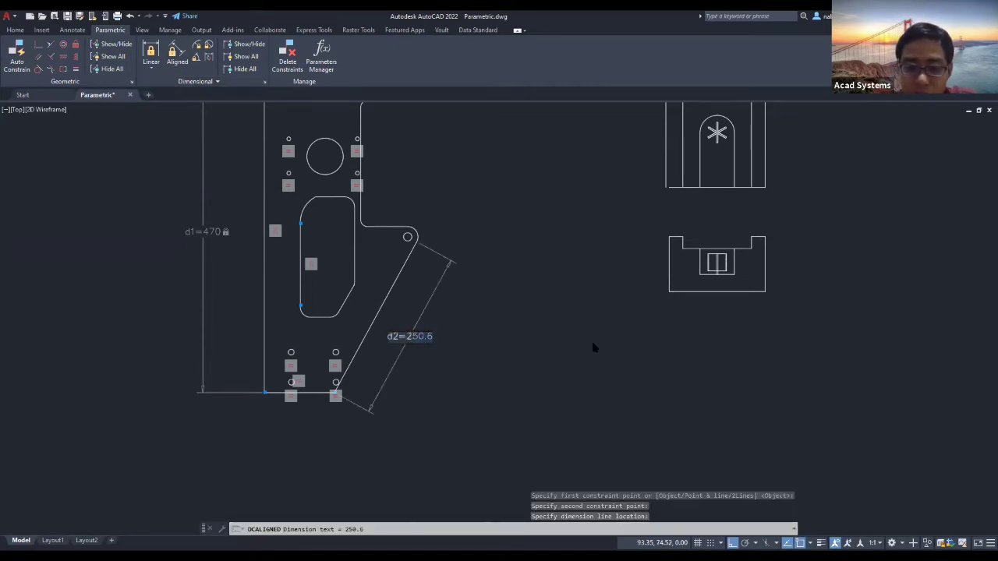
pyautogui.press('BackSpace')
pyautogui.press('BackSpace')
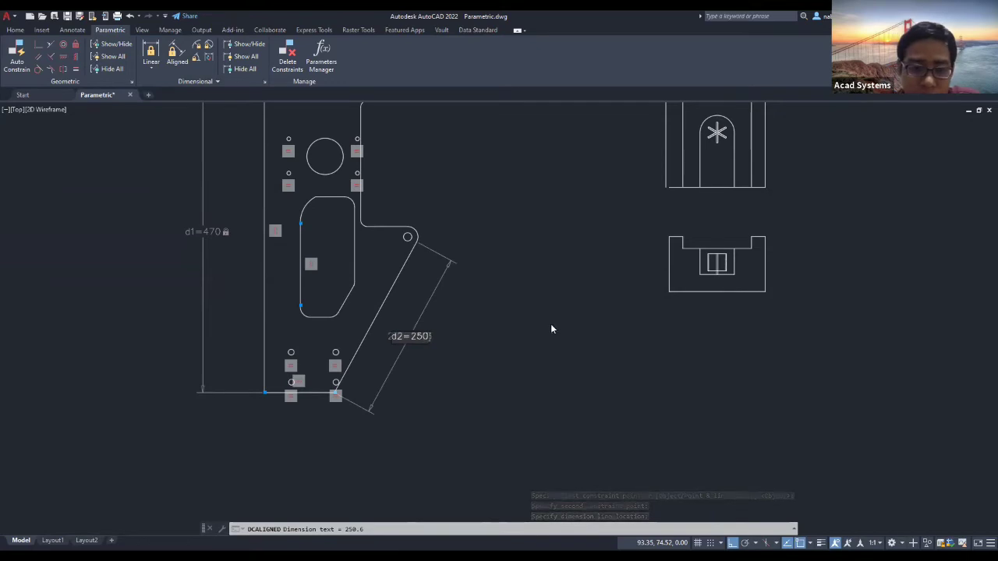
pyautogui.press('Return')
# - Add an aligned dimensional constraint of 150 to the right vertical edge of the separate view with the arched slot
pyautogui.moveTo(438, 257); pyautogui.dragTo(531, 316, button='middle')
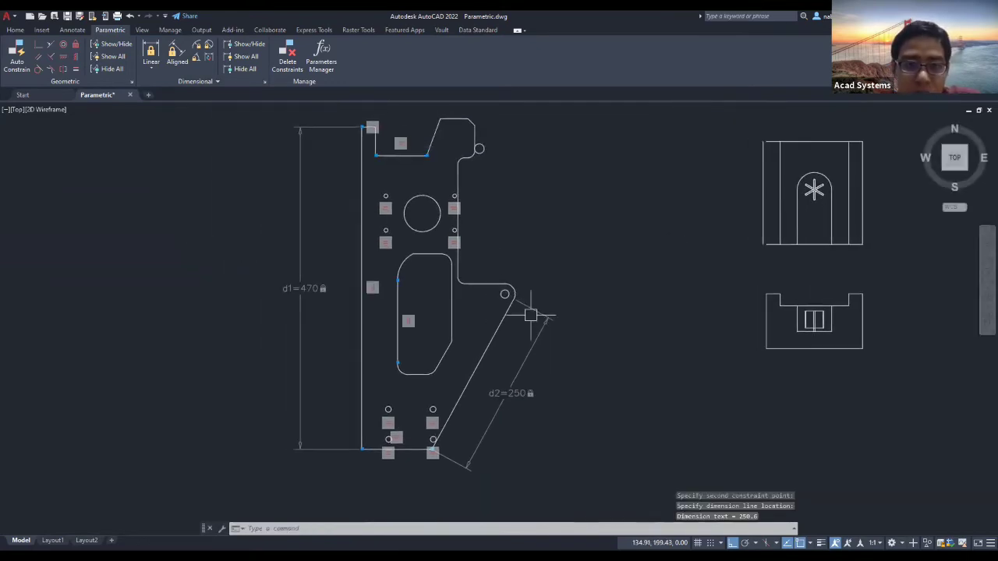
pyautogui.moveTo(712, 232); pyautogui.dragTo(604, 233, button='middle')
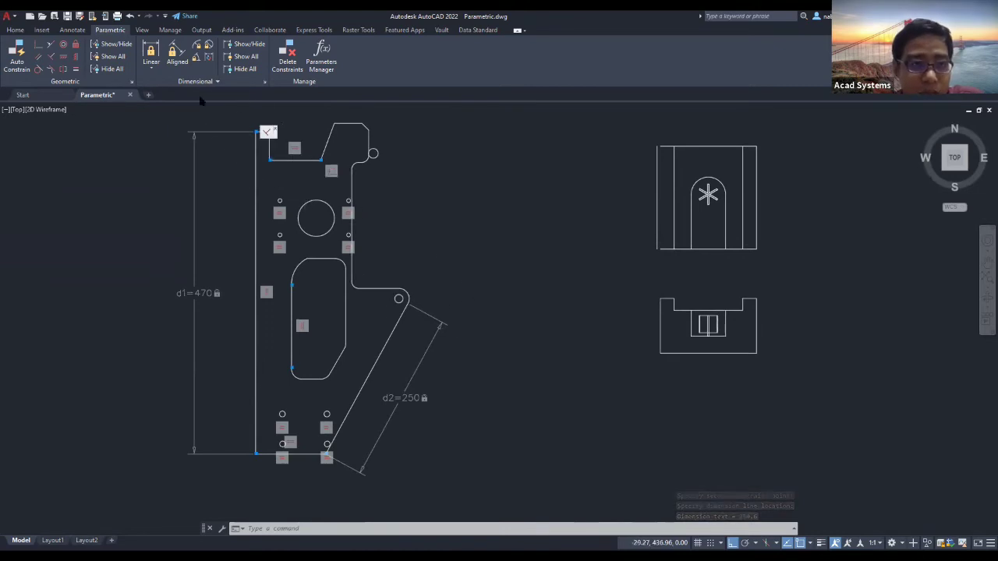
pyautogui.click(178, 61)
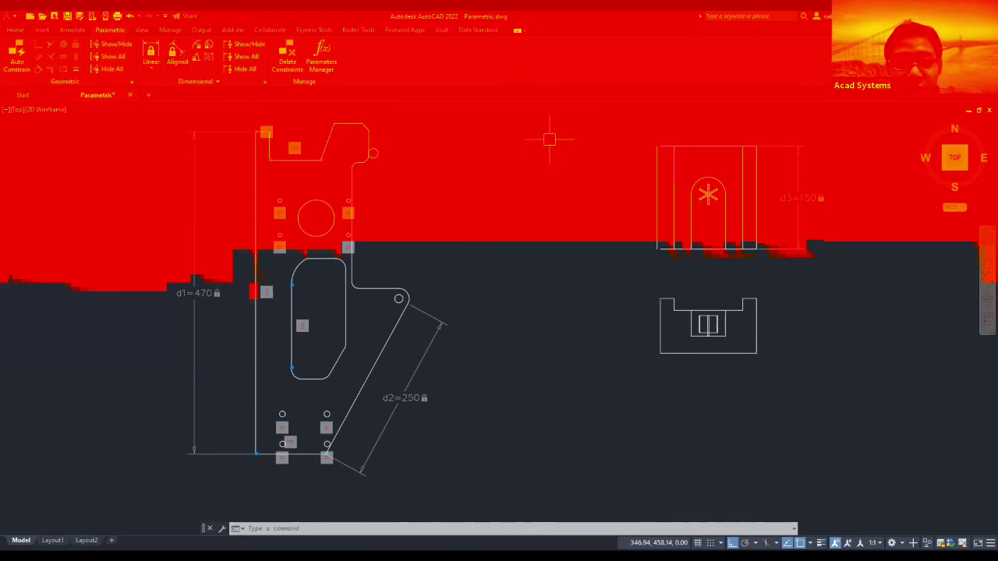
# - Try moving the upper endpoint of the 150-long constrained edge and undo the move
pyautogui.click(755, 164)
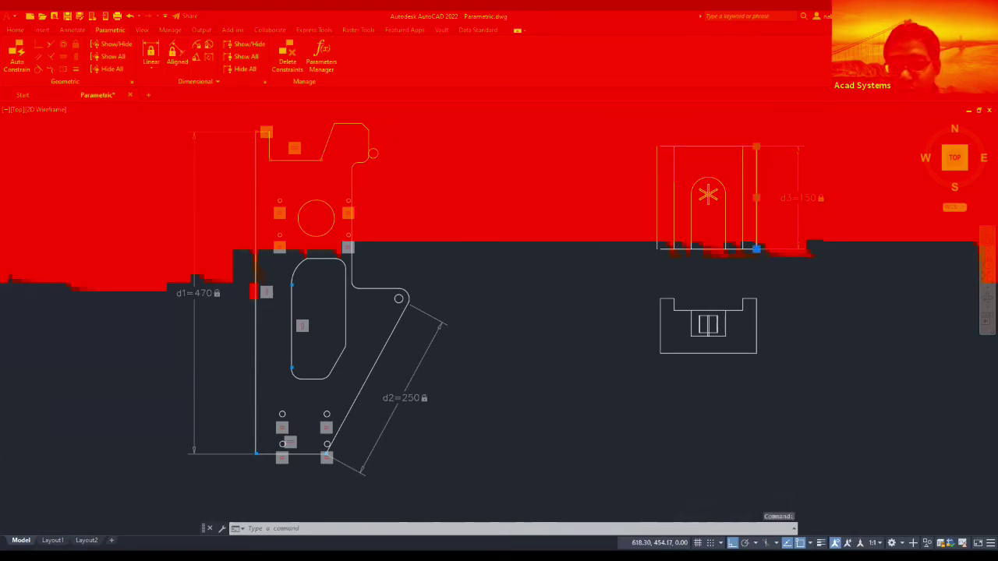
pyautogui.click(756, 146)
pyautogui.moveTo(756, 147); pyautogui.dragTo(572, 175, button='middle')
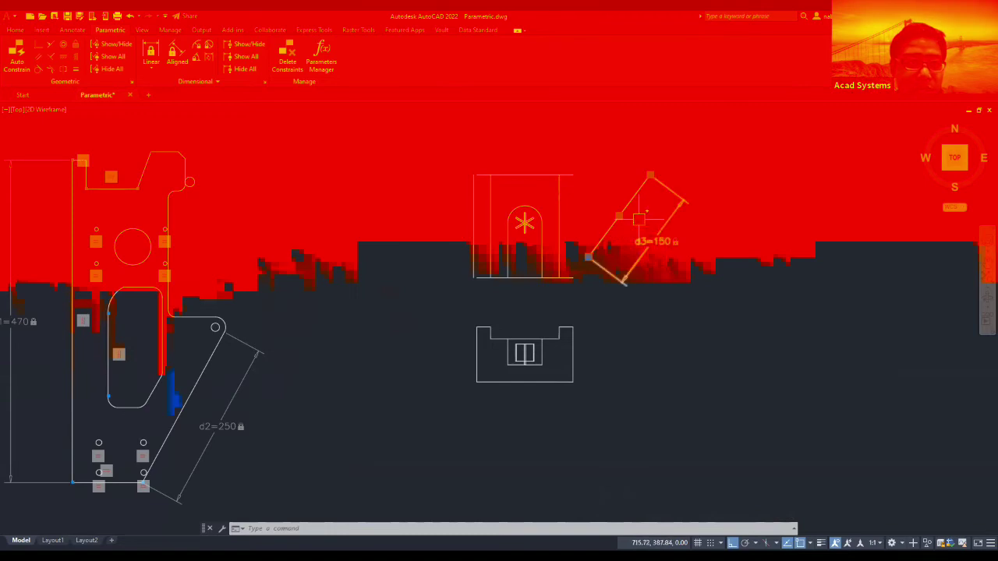
pyautogui.hotkey('ctrl', 'z')
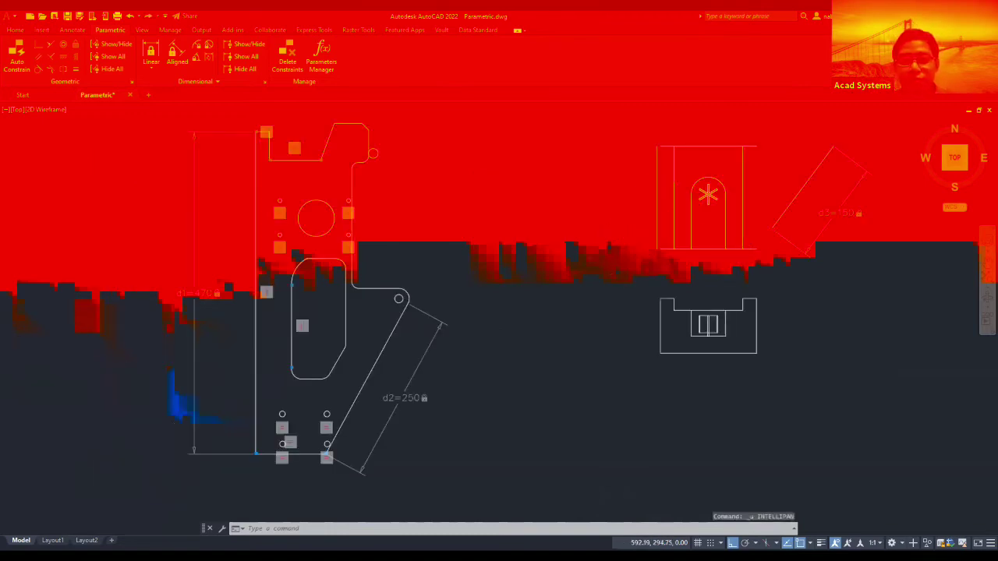
pyautogui.hotkey('ctrl', 'z')
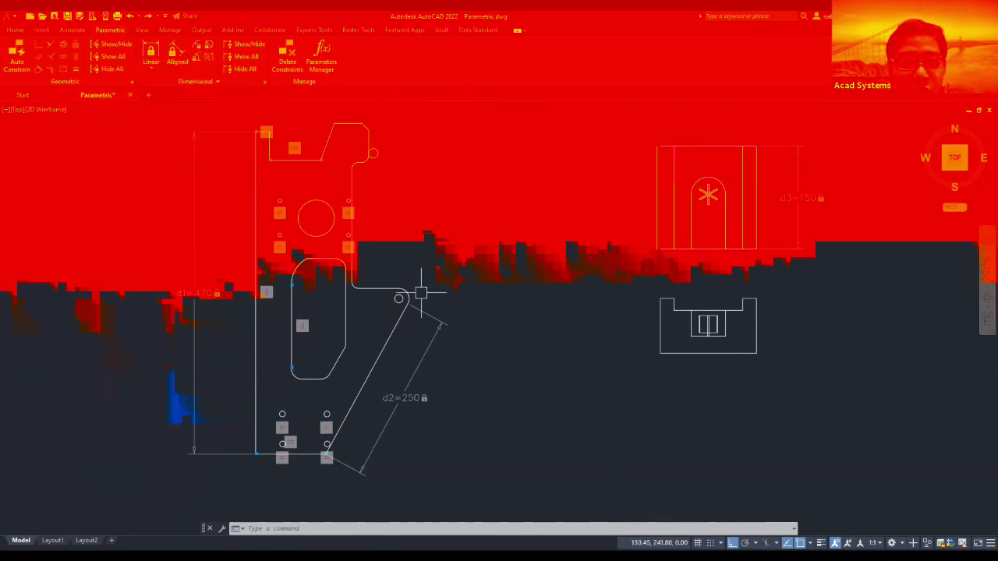
# - Add a radius constraint of 20 to the rounded corner arc at the upper end of the slanted edge
pyautogui.scroll(4, 418, 293)
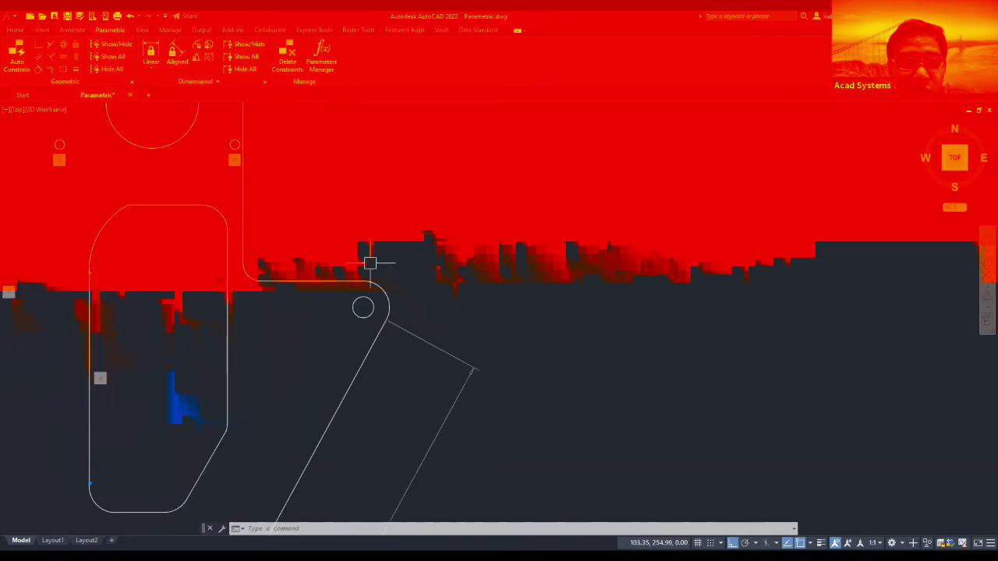
pyautogui.click(199, 51)
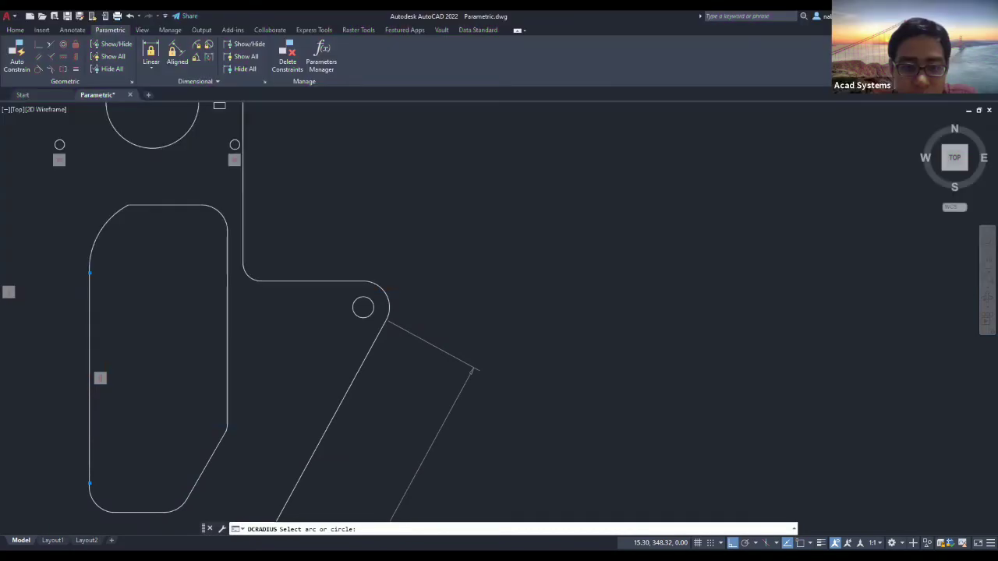
pyautogui.click(385, 292)
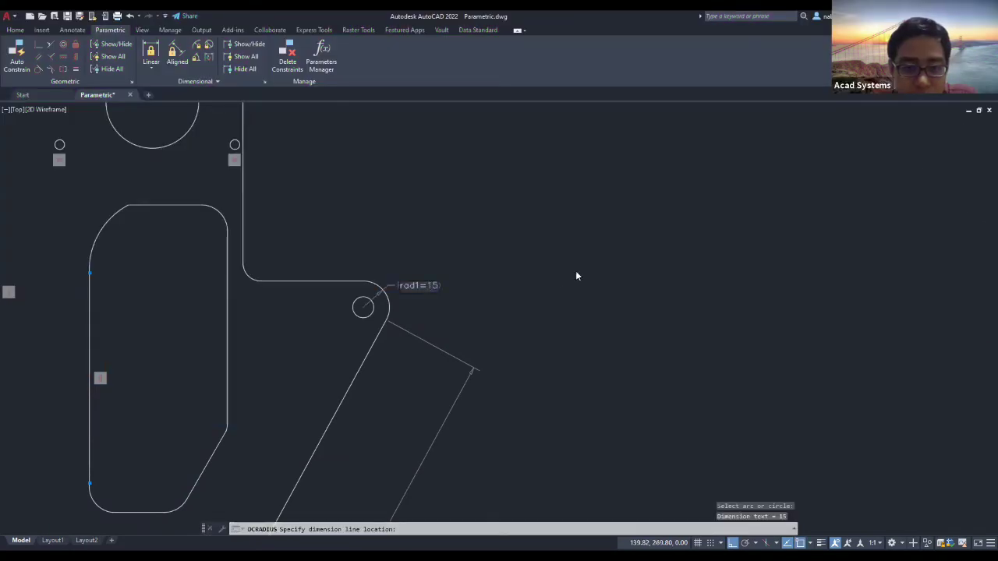
pyautogui.write('20')
pyautogui.press('Return')
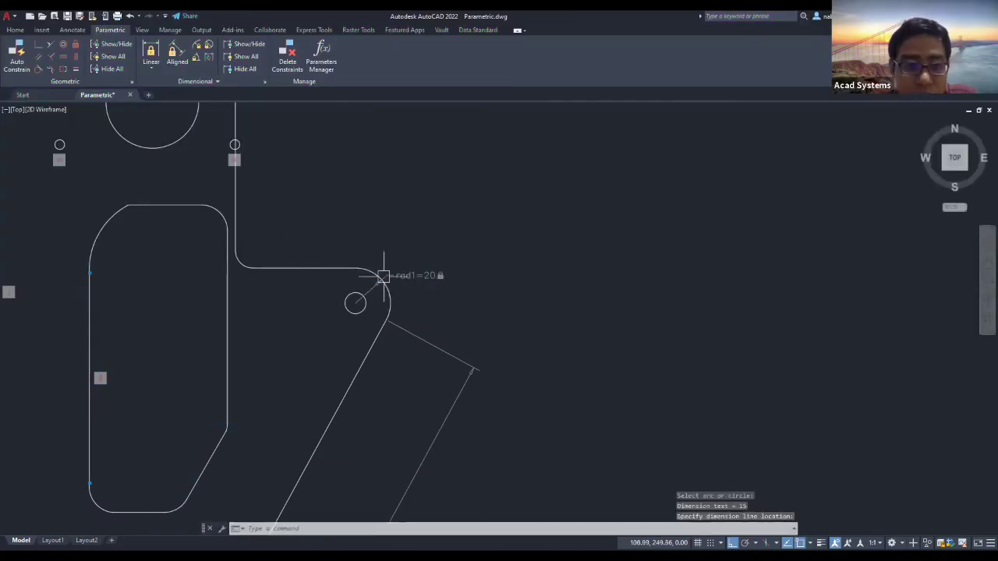
# - Add a diameter constraint of 5.5 to the upper-left small hole beside the plate's large circle
pyautogui.moveTo(306, 275); pyautogui.dragTo(407, 299, button='middle')
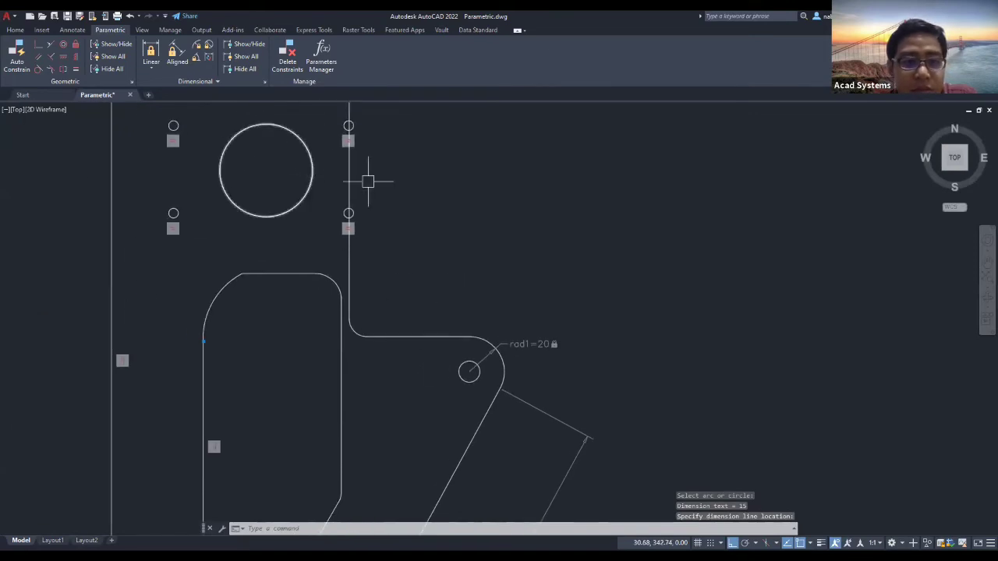
pyautogui.scroll(-2, 370, 178)
pyautogui.moveTo(368, 171)
pyautogui.mouseDown(button='middle')
pyautogui.moveTo(434, 189)
pyautogui.moveTo(526, 240)
pyautogui.mouseUp(button='middle')
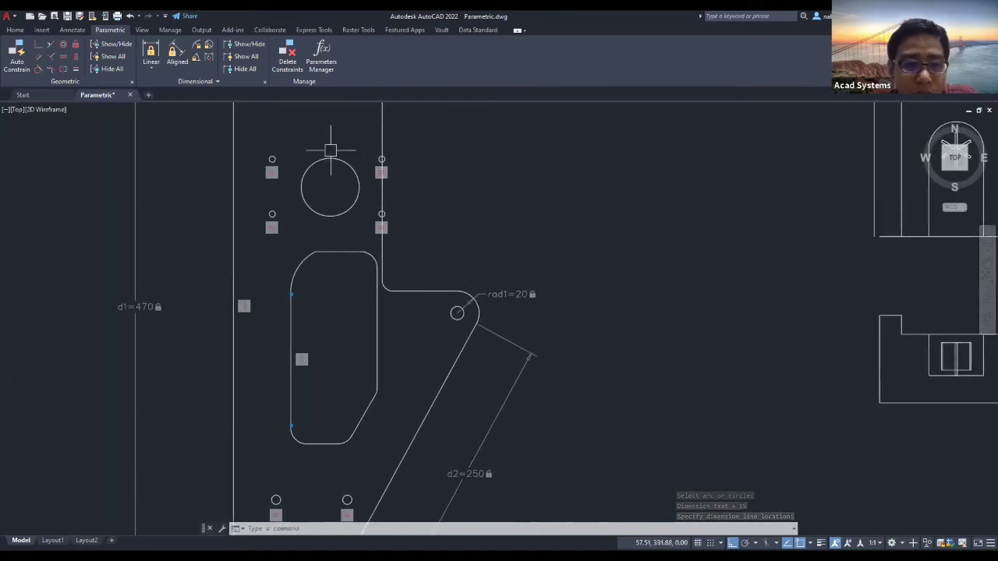
pyautogui.click(209, 46)
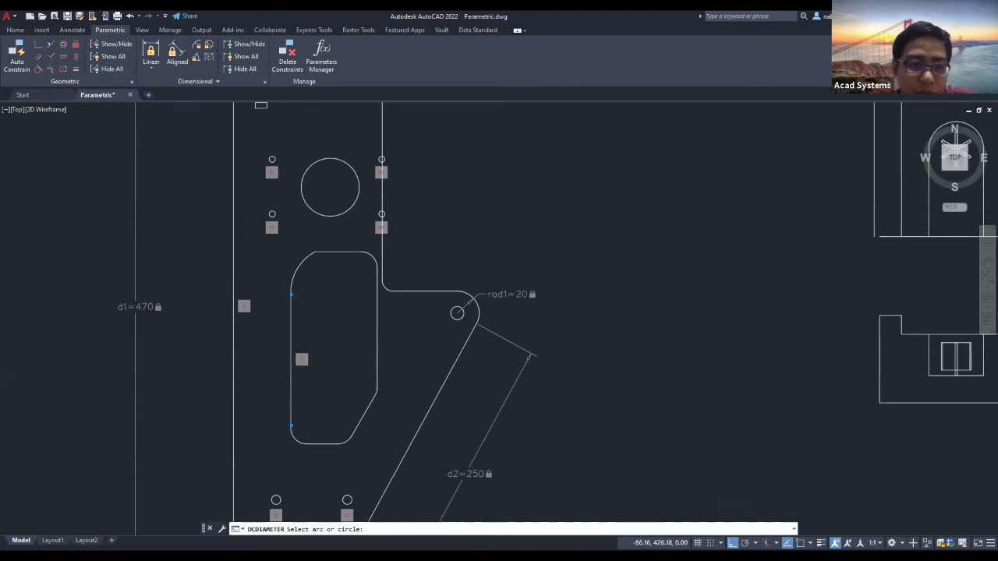
pyautogui.click(272, 159)
pyautogui.click(274, 142)
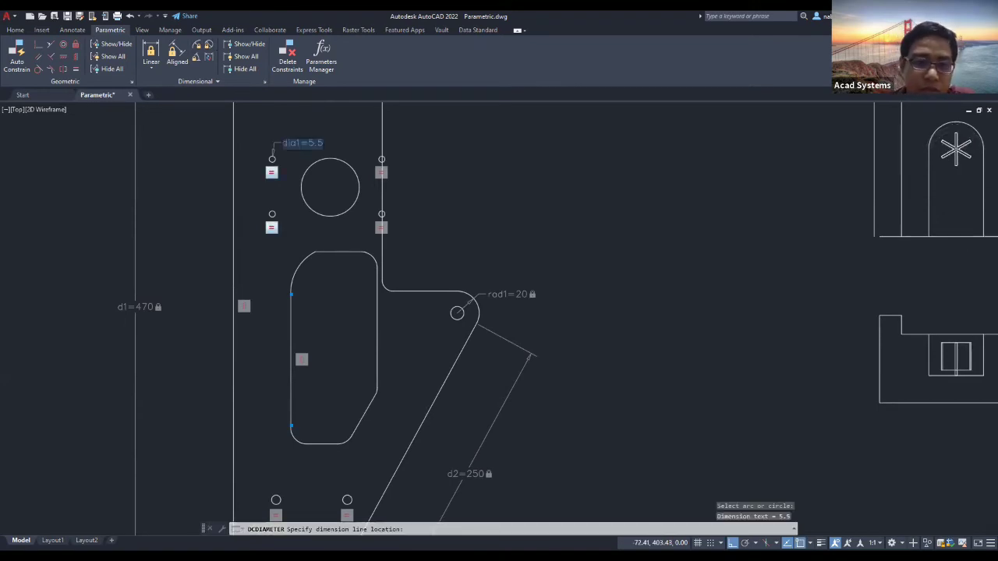
pyautogui.press('Return')
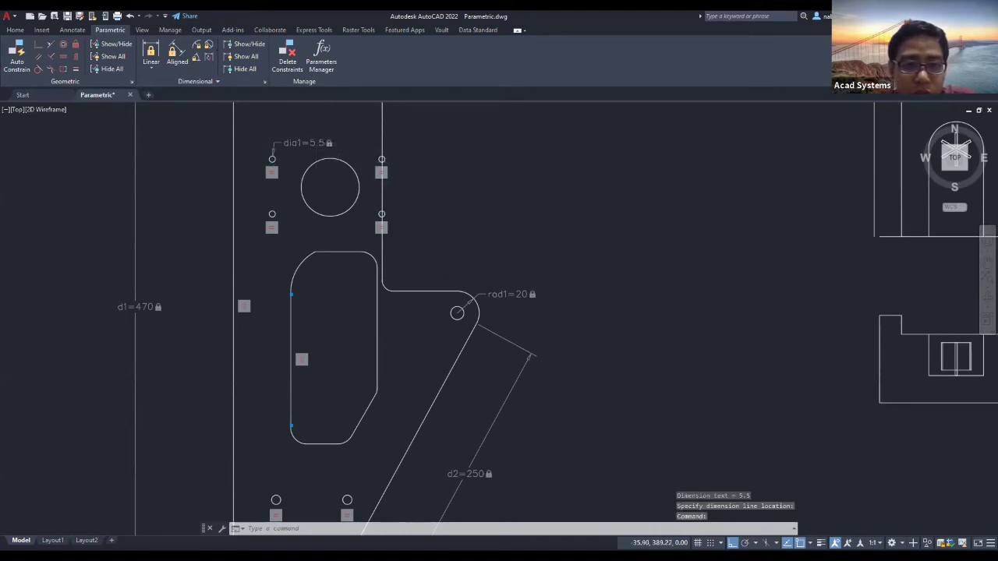
# - Set the small hole's diameter constraint to 7
pyautogui.doubleClick(311, 143)
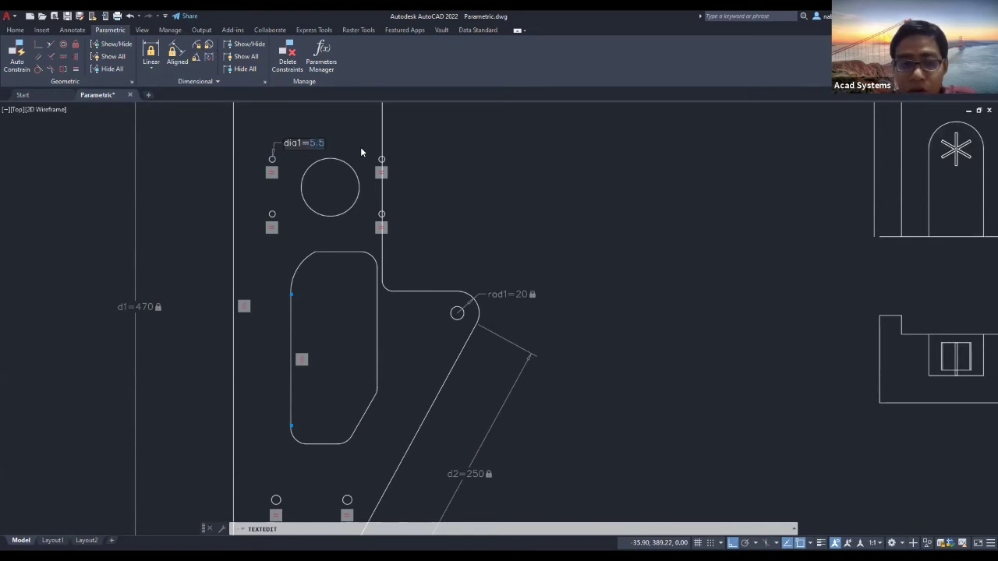
pyautogui.write('7')
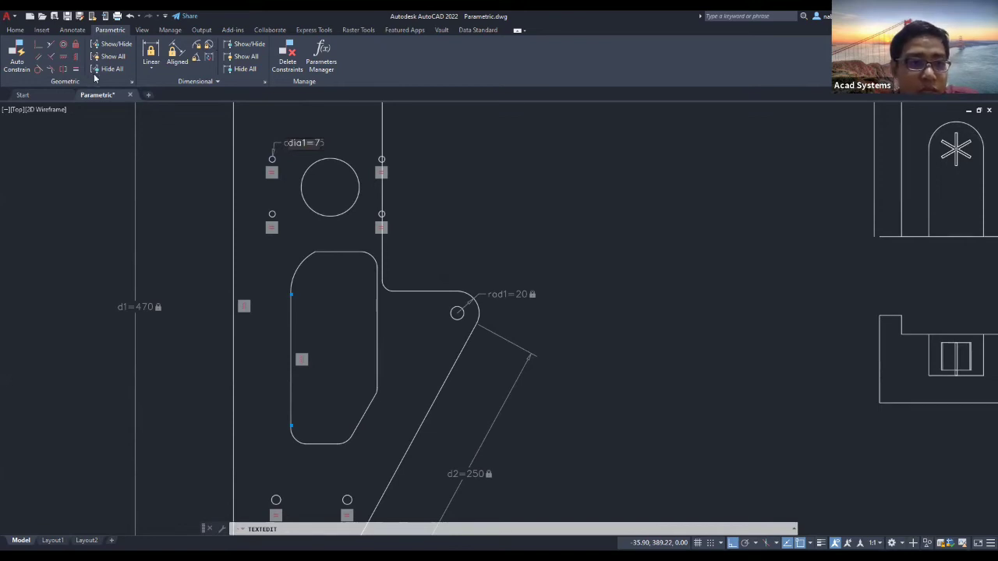
pyautogui.press('Return')
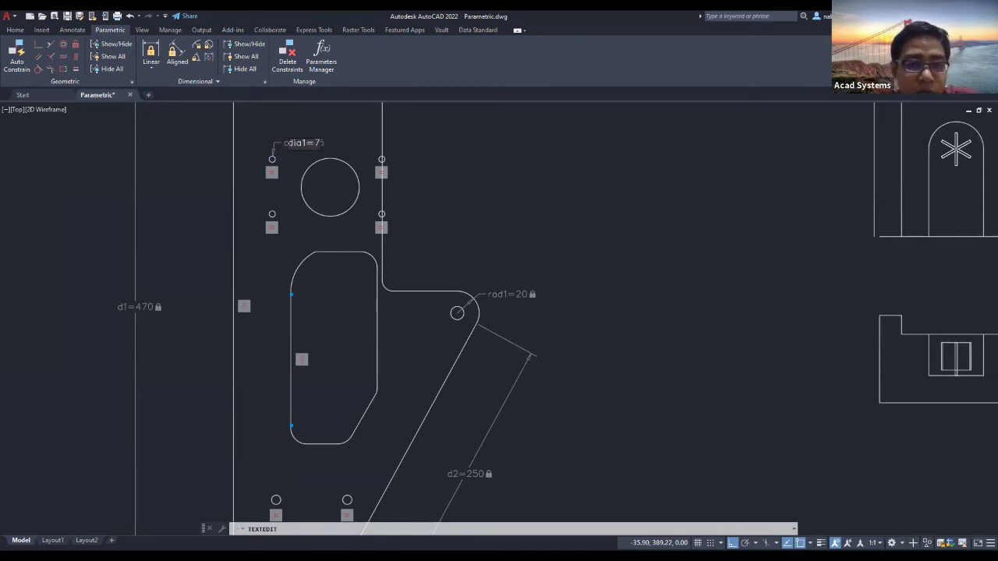
# - Move the two small holes overlapping the plate's right vertical edge inward, clear of that edge
pyautogui.scroll(2, 306, 201)
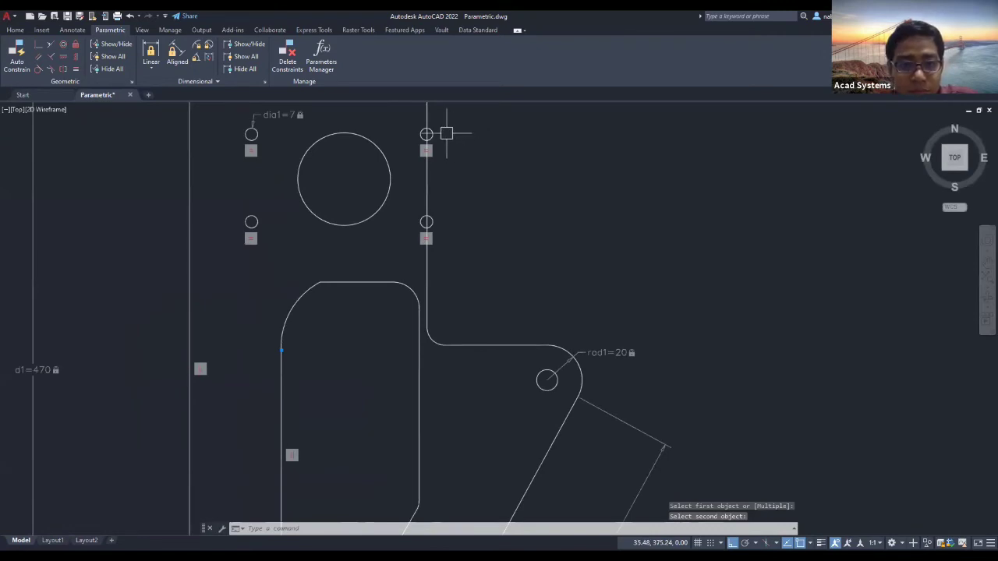
pyautogui.click(427, 222)
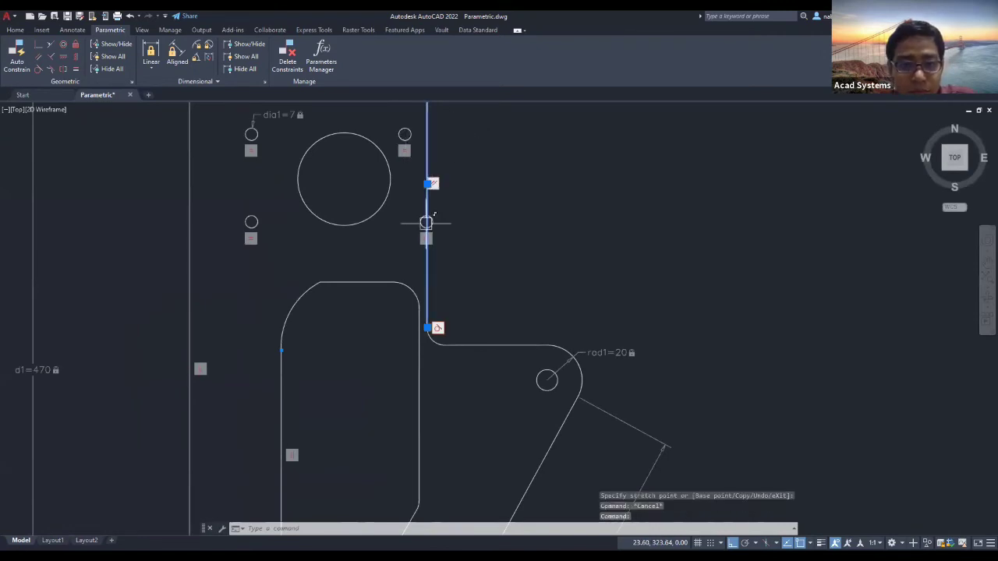
pyautogui.press('Escape')
pyautogui.click(432, 222)
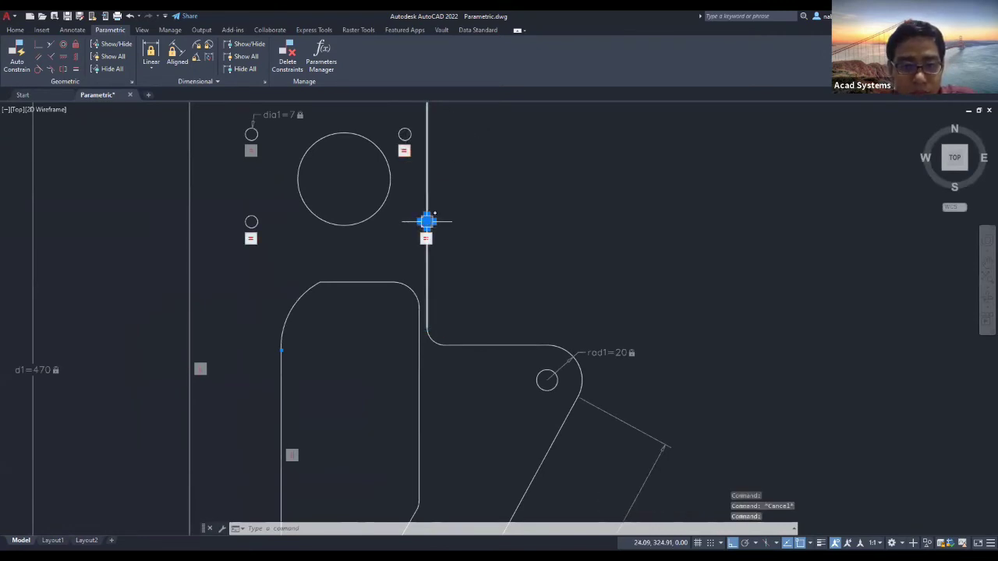
pyautogui.click(427, 221)
pyautogui.click(407, 223)
pyautogui.press('Escape')
# - Add an angular constraint between the plate's bottom edge and the slanted edge and set it to 130
pyautogui.scroll(-4, 615, 235)
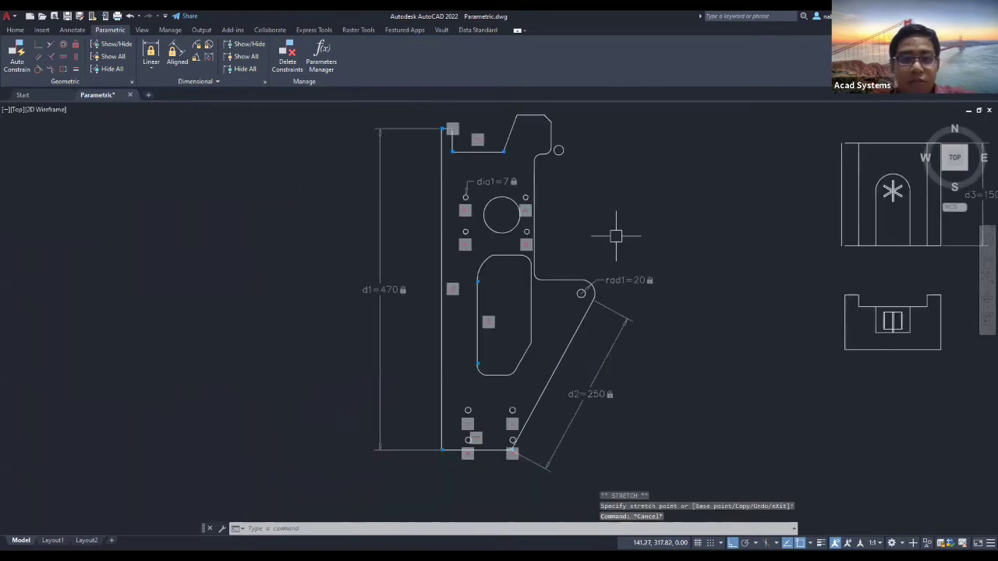
pyautogui.moveTo(708, 242); pyautogui.dragTo(522, 235, button='middle')
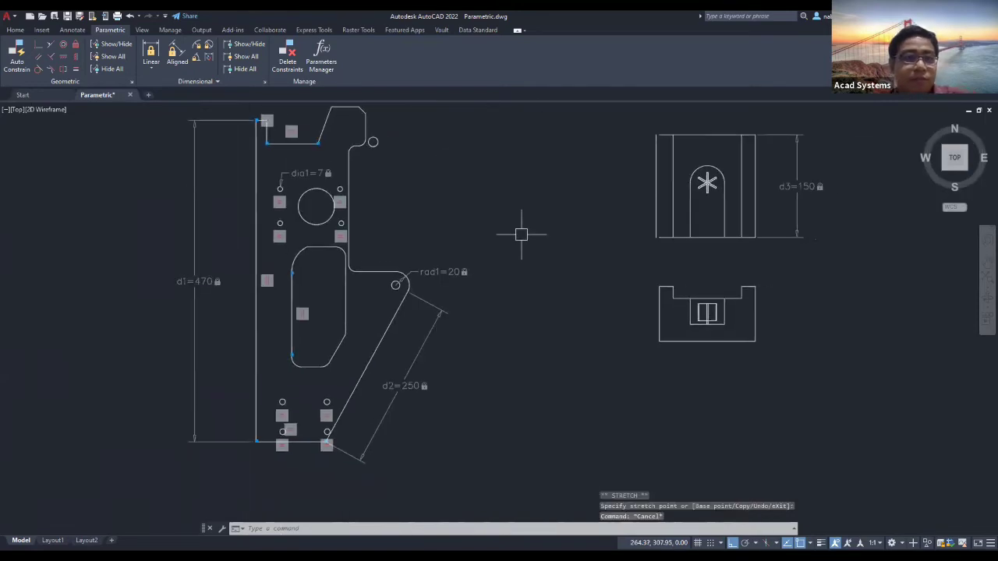
pyautogui.click(207, 61)
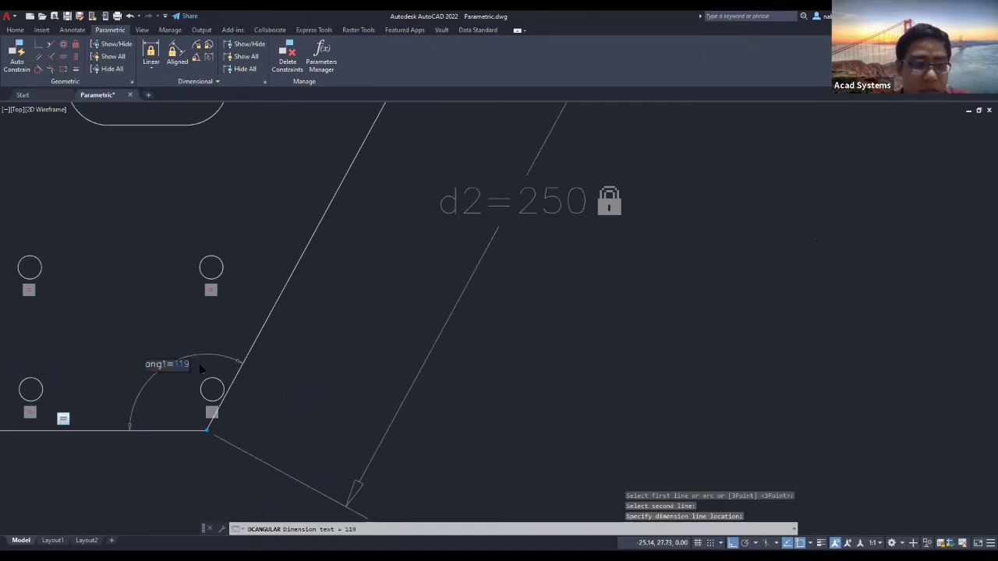
pyautogui.write('130')
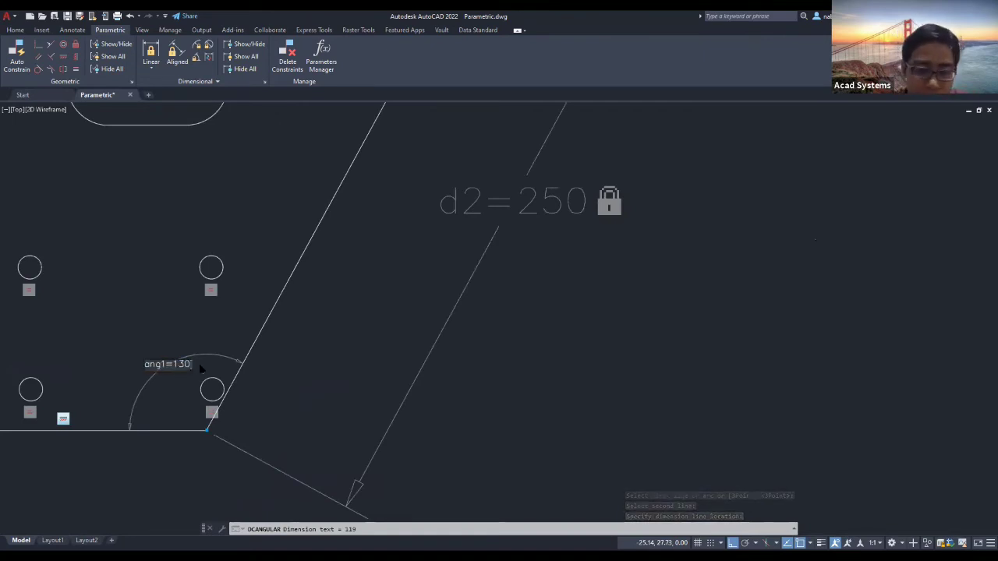
pyautogui.press('Return')
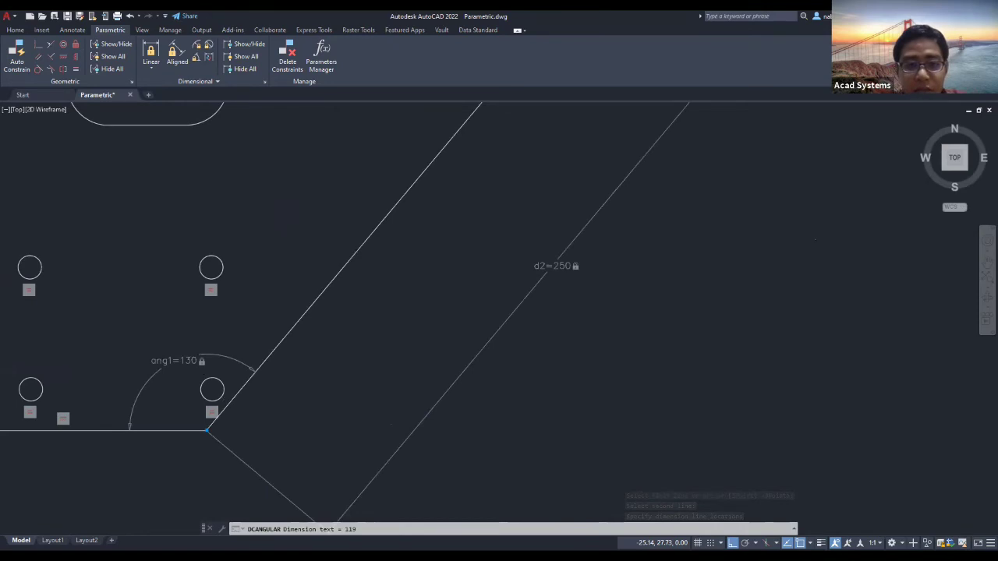
pyautogui.press('Return')
# - Try stretching the slanted edge from its lower endpoint and cancel the stretch
pyautogui.scroll(-5, 408, 330)
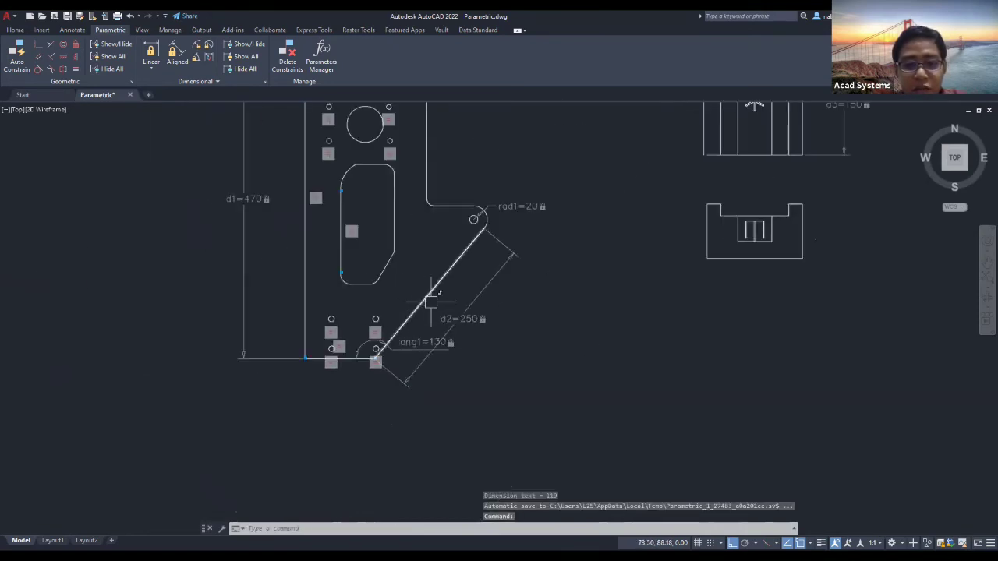
pyautogui.click(430, 301)
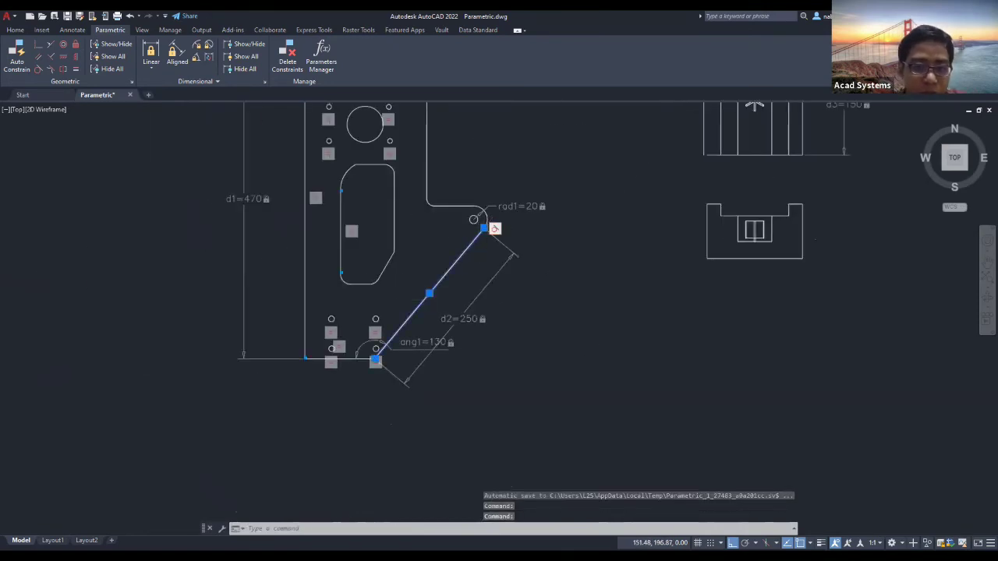
pyautogui.click(375, 359)
pyautogui.press('Escape')
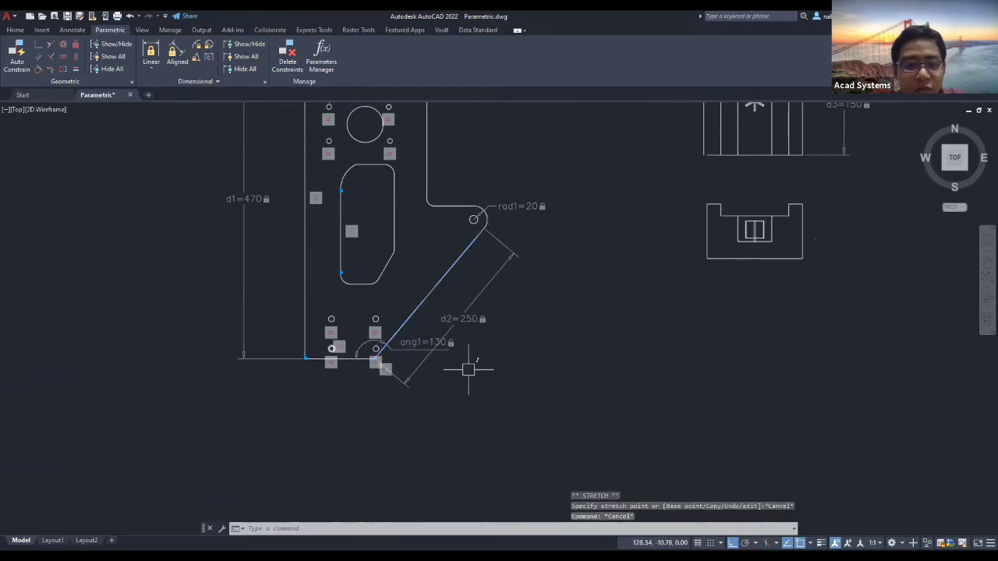
# - Draw a rectangle about 395 by 475 in the empty space to the left of the constrained plate
pyautogui.scroll(-2, 328, 202)
pyautogui.scroll(-2, 327, 223)
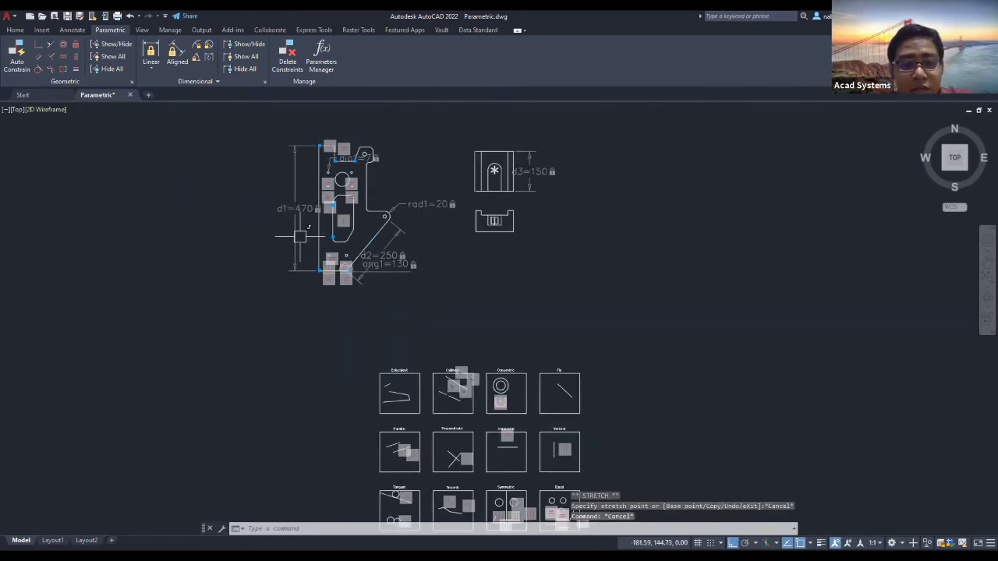
pyautogui.moveTo(436, 296); pyautogui.dragTo(526, 297, button='middle')
pyautogui.moveTo(478, 270); pyautogui.dragTo(457, 308, button='middle')
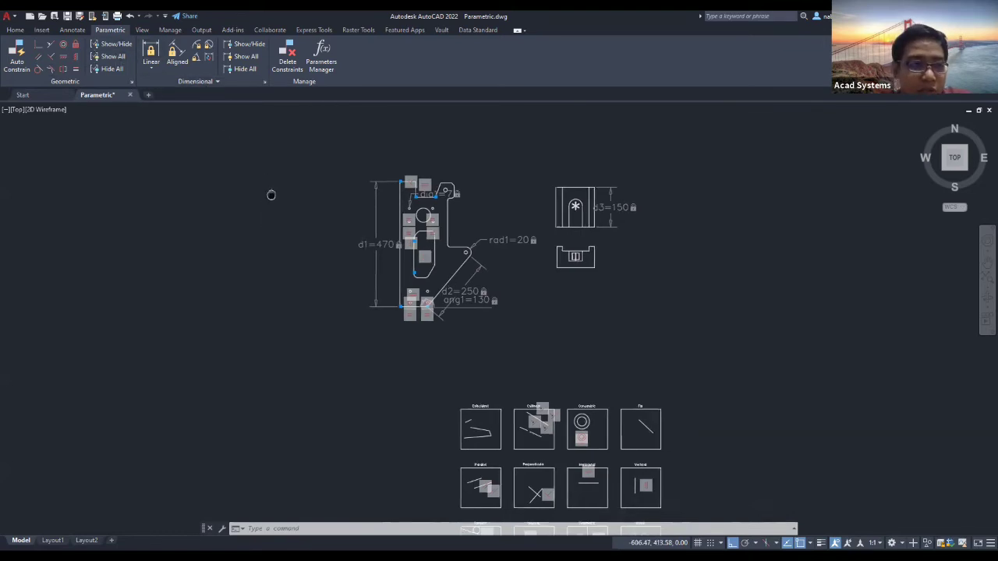
pyautogui.moveTo(270, 194); pyautogui.dragTo(326, 143, button='middle')
pyautogui.click(16, 30)
pyautogui.click(99, 44)
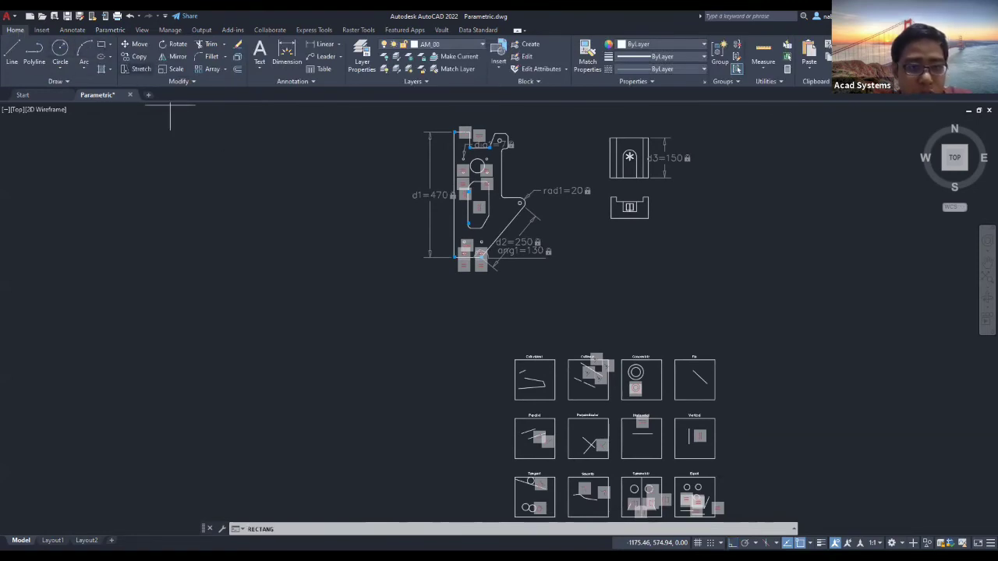
pyautogui.click(241, 266)
pyautogui.click(347, 335)
pyautogui.press('Escape')
pyautogui.press('Escape')
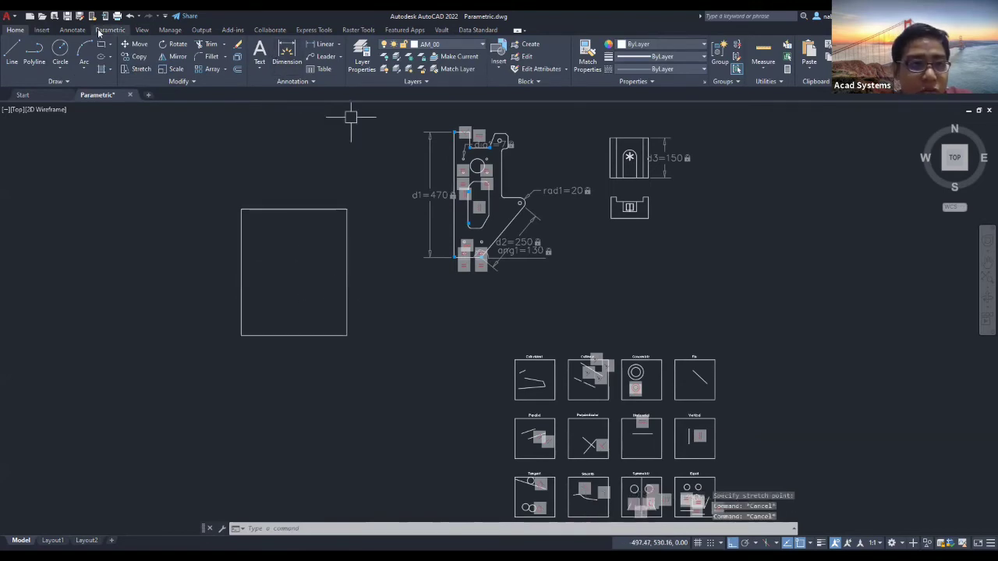
# - Add a horizontal linear dimensional constraint to the rectangle's top side and set it to 350
pyautogui.click(101, 31)
pyautogui.scroll(4, 267, 145)
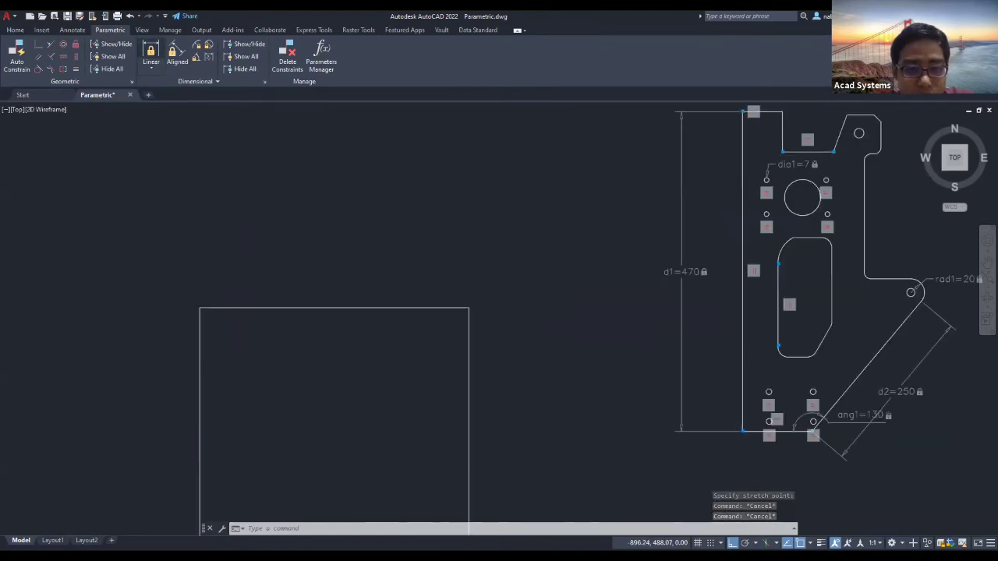
pyautogui.click(449, 272)
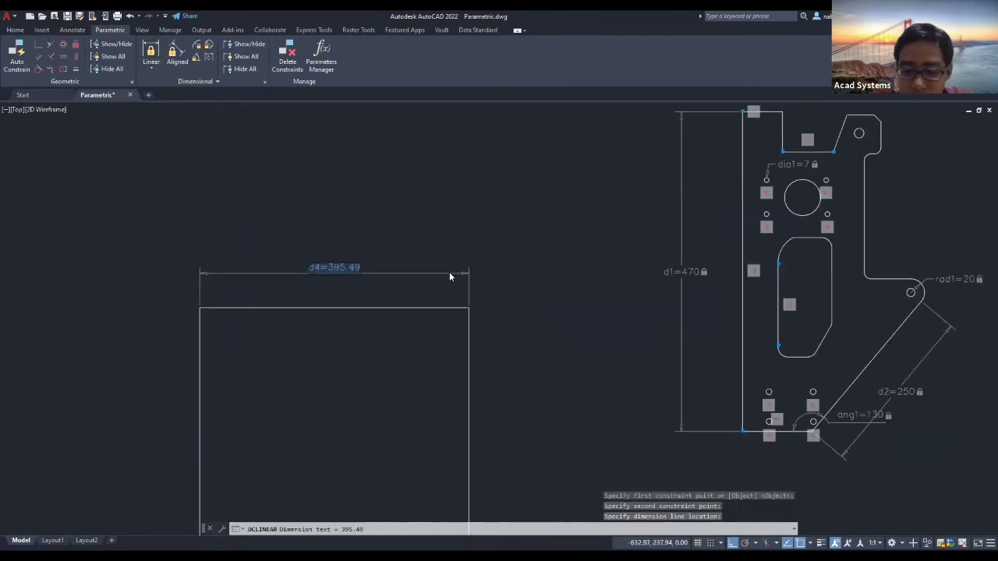
pyautogui.write('350')
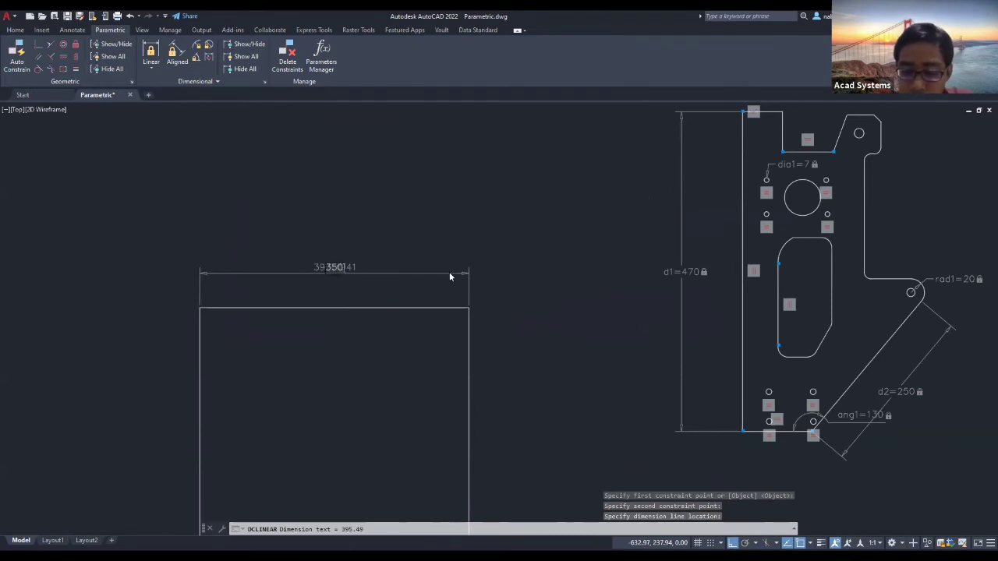
pyautogui.press('Return')
# - Add a vertical linear dimensional constraint to the rectangle's left side and set it to 475
pyautogui.scroll(-2, 505, 309)
pyautogui.moveTo(505, 310); pyautogui.dragTo(485, 280, button='middle')
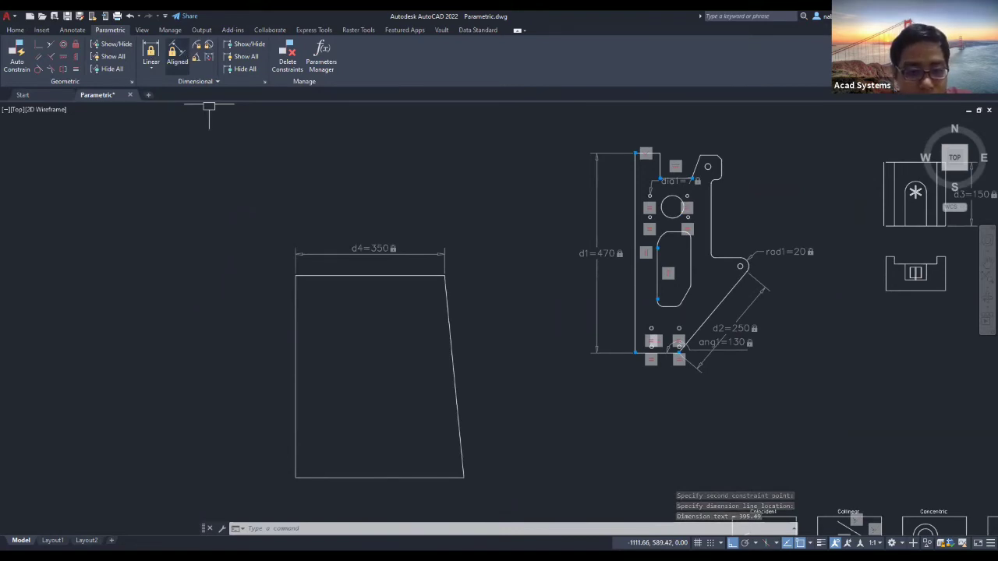
pyautogui.click(253, 401)
pyautogui.write('47')
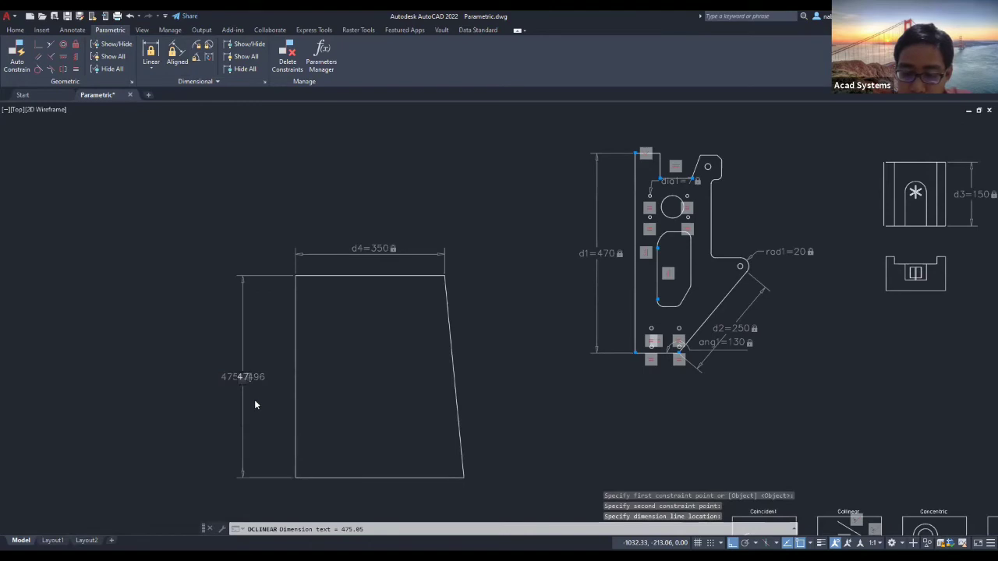
pyautogui.write('5')
pyautogui.press('Return')
pyautogui.press('Escape')
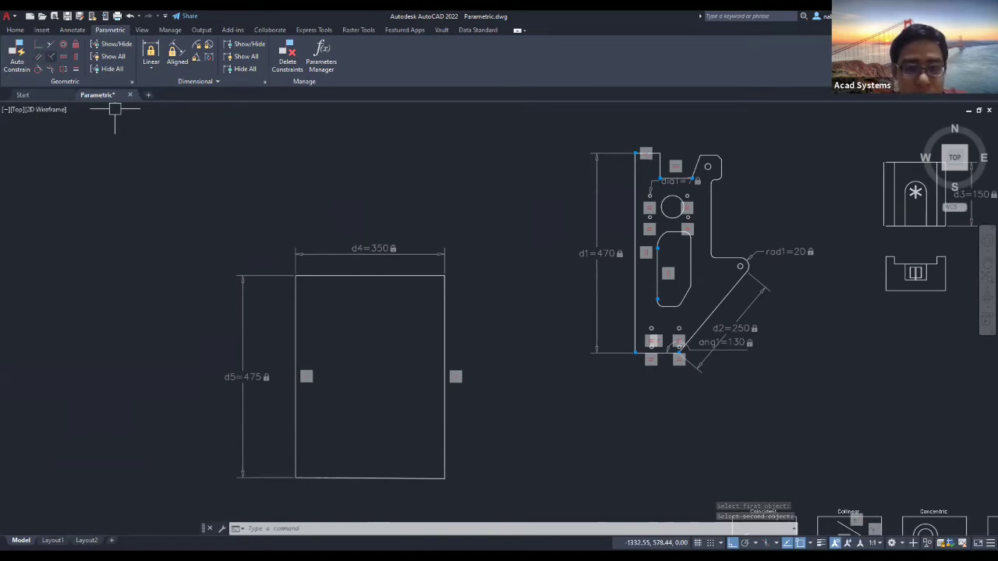
# - Try stretching the constrained rectangle and cancel the stretch
pyautogui.scroll(-2, 398, 384)
pyautogui.press('Escape')
pyautogui.click(427, 360)
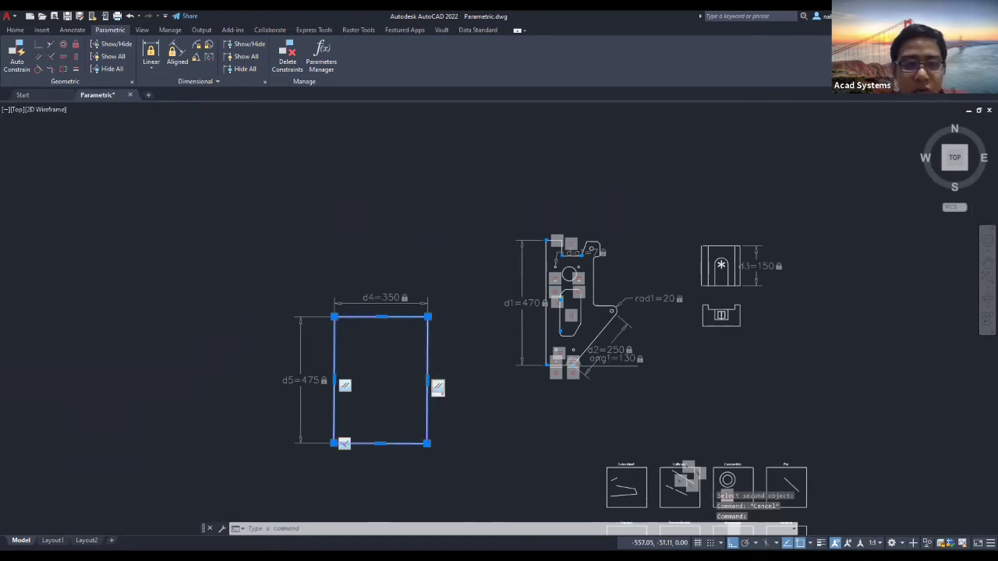
pyautogui.moveTo(310, 349); pyautogui.dragTo(452, 326, button='middle')
pyautogui.press('Escape')
pyautogui.press('Escape')
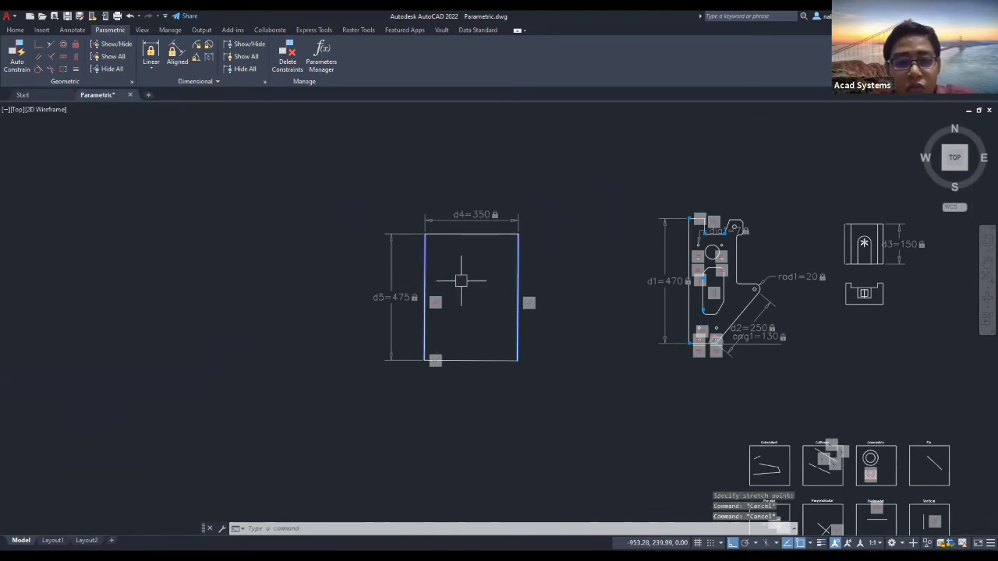
# - Place a single point in the empty space below and to the left of the 350 by 475 rectangle
pyautogui.press('Escape')
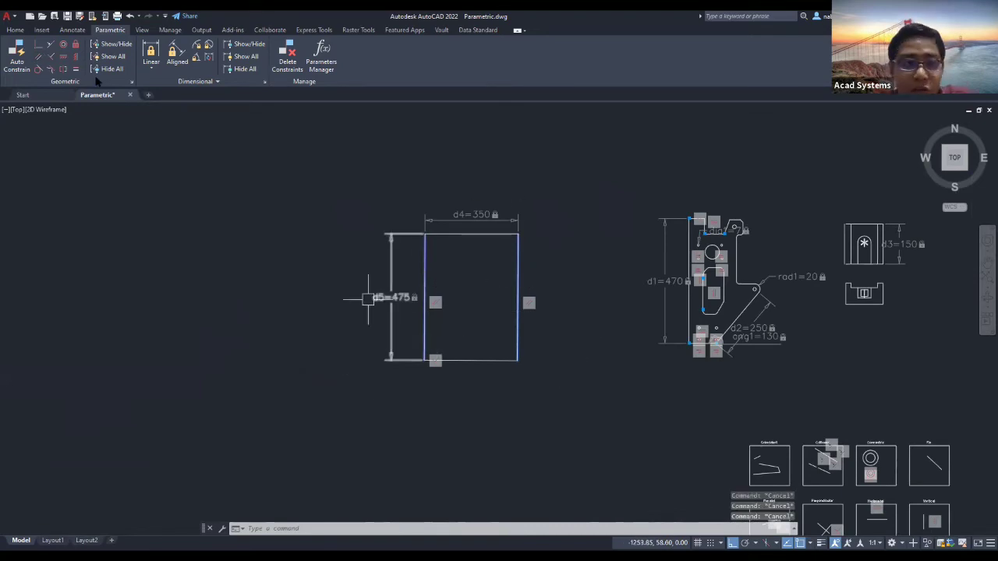
pyautogui.click(15, 30)
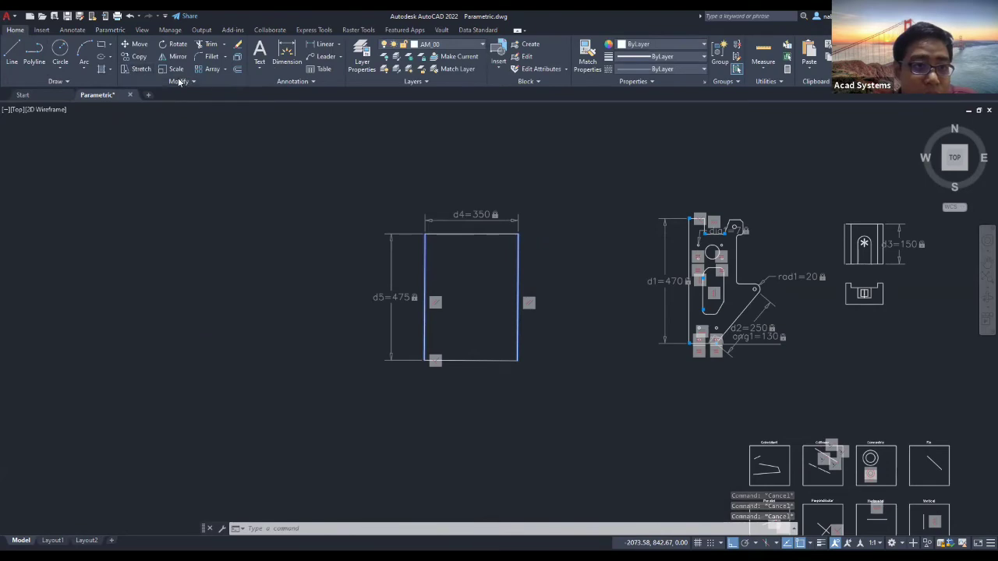
pyautogui.click(179, 81)
pyautogui.click(91, 83)
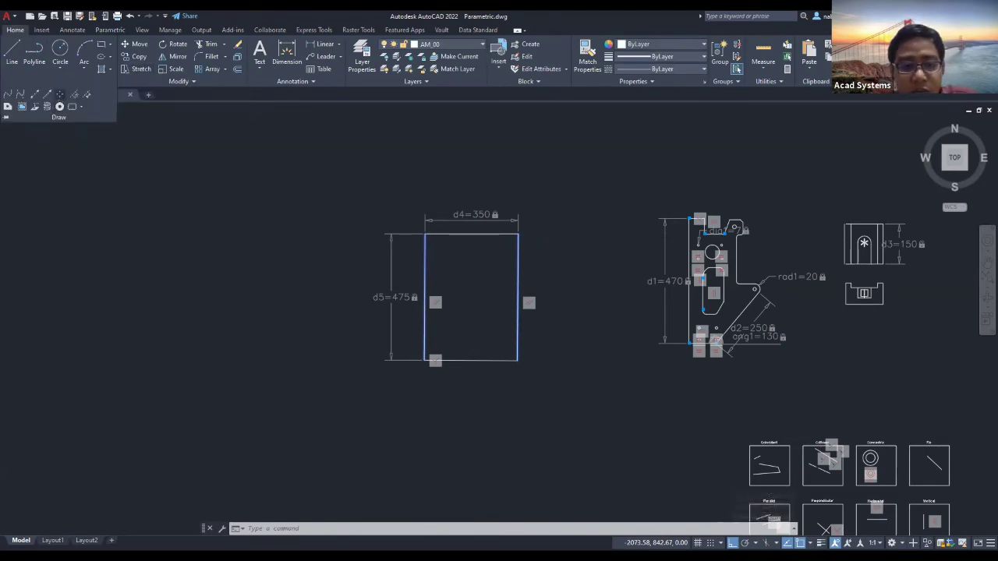
pyautogui.click(60, 94)
pyautogui.press('Escape')
pyautogui.press('Escape')
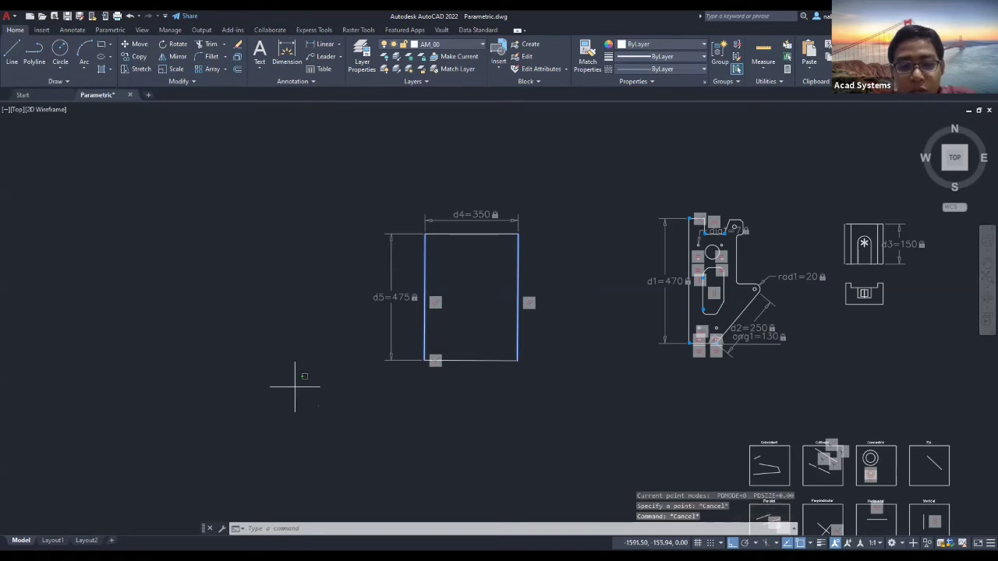
pyautogui.click(295, 387)
pyautogui.scroll(-6, 316, 445)
pyautogui.moveTo(317, 445); pyautogui.dragTo(530, 219, button='middle')
pyautogui.scroll(-6, 428, 376)
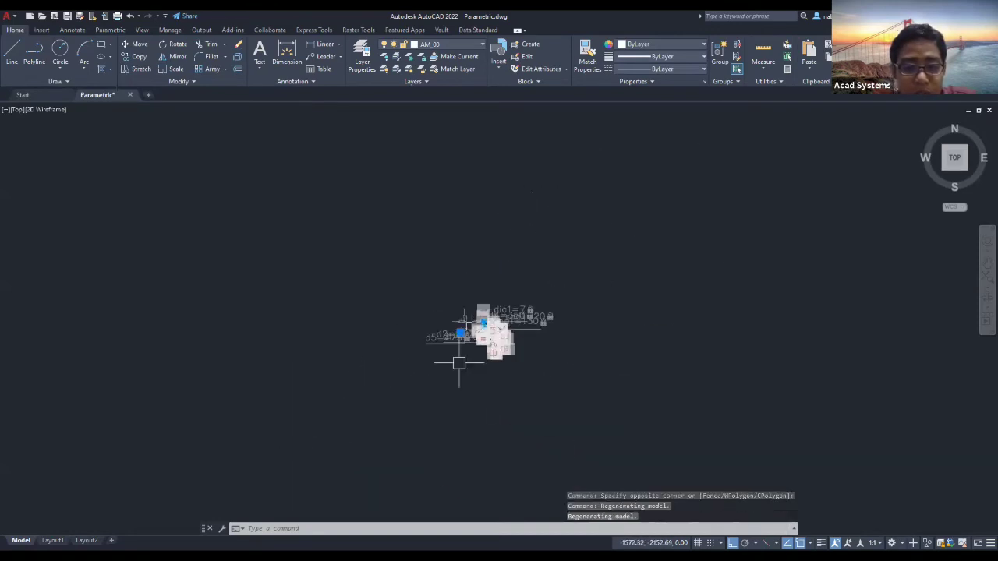
pyautogui.moveTo(459, 363); pyautogui.dragTo(526, 272, button='middle')
pyautogui.scroll(5, 526, 272)
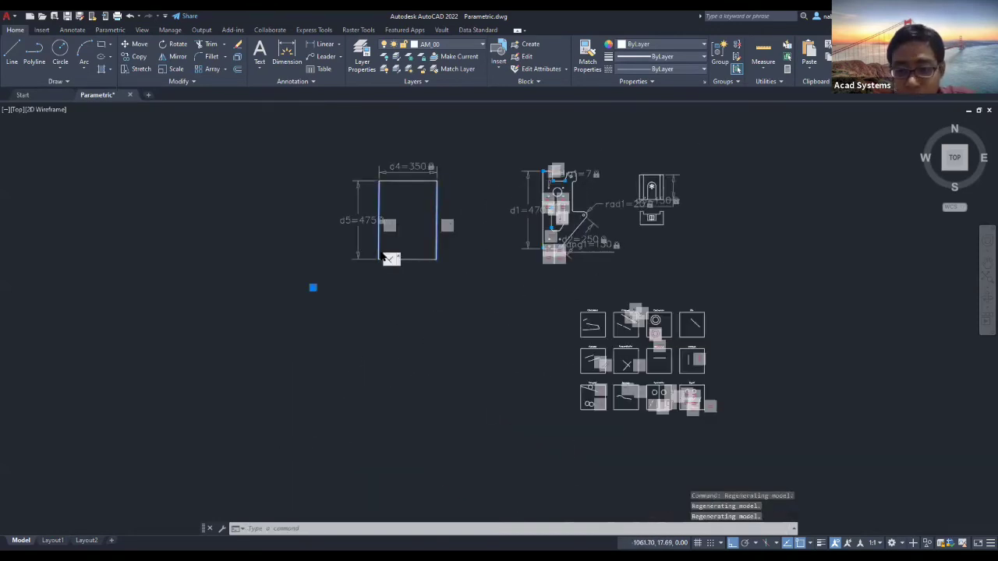
pyautogui.scroll(2, 289, 237)
pyautogui.scroll(2, 347, 307)
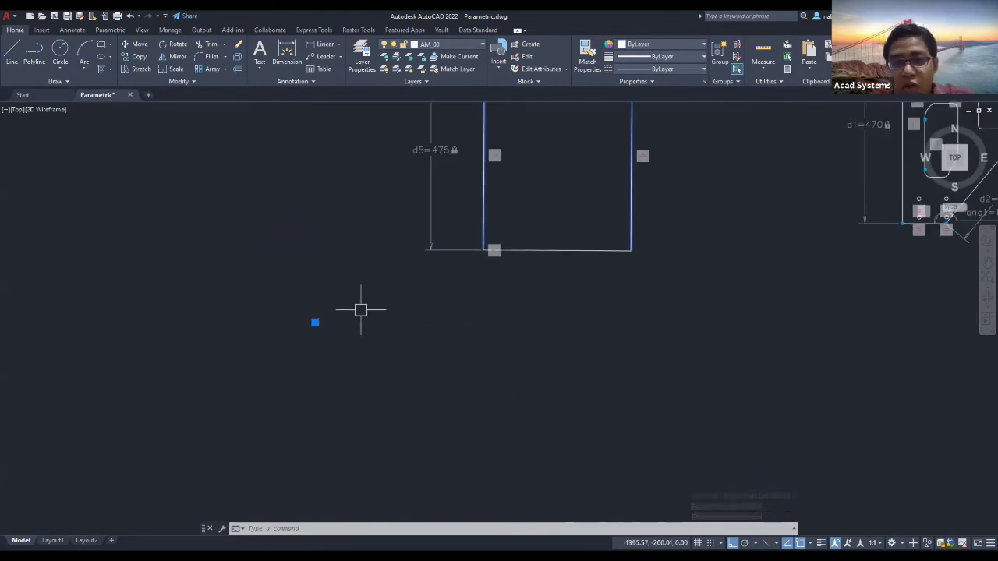
pyautogui.press('Escape')
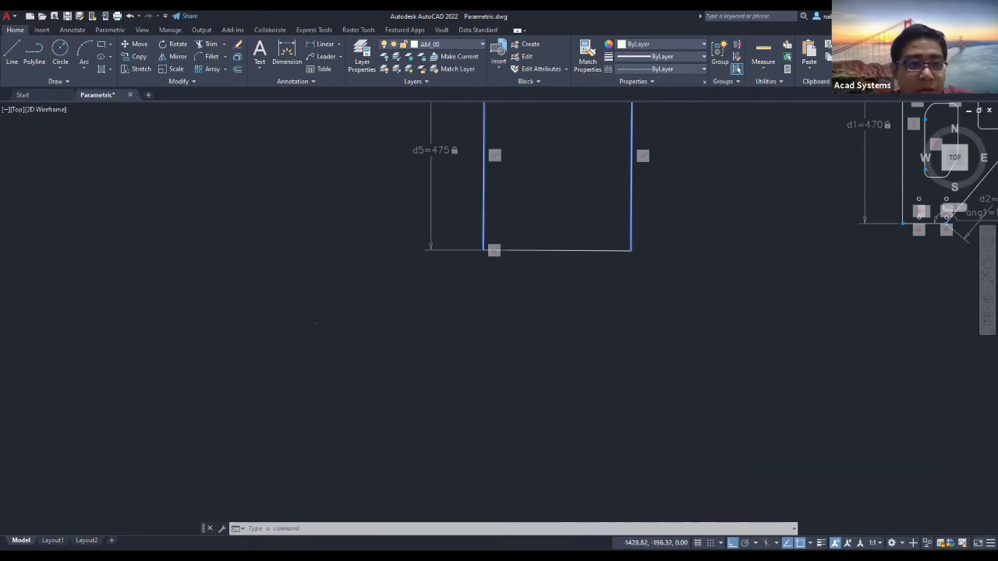
pyautogui.press('Escape')
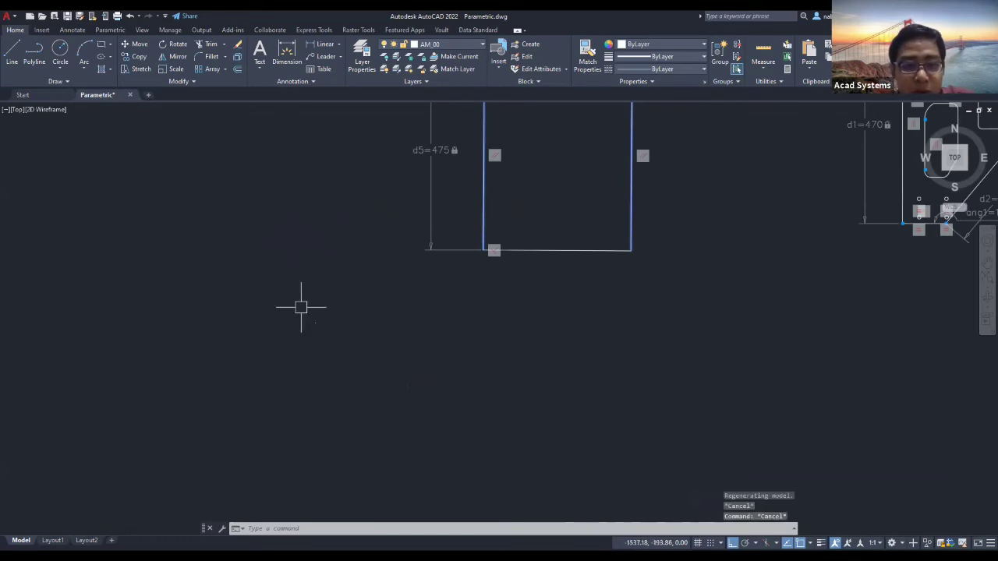
# - Apply a Fix geometric constraint to the new point below the rectangle
pyautogui.click(51, 83)
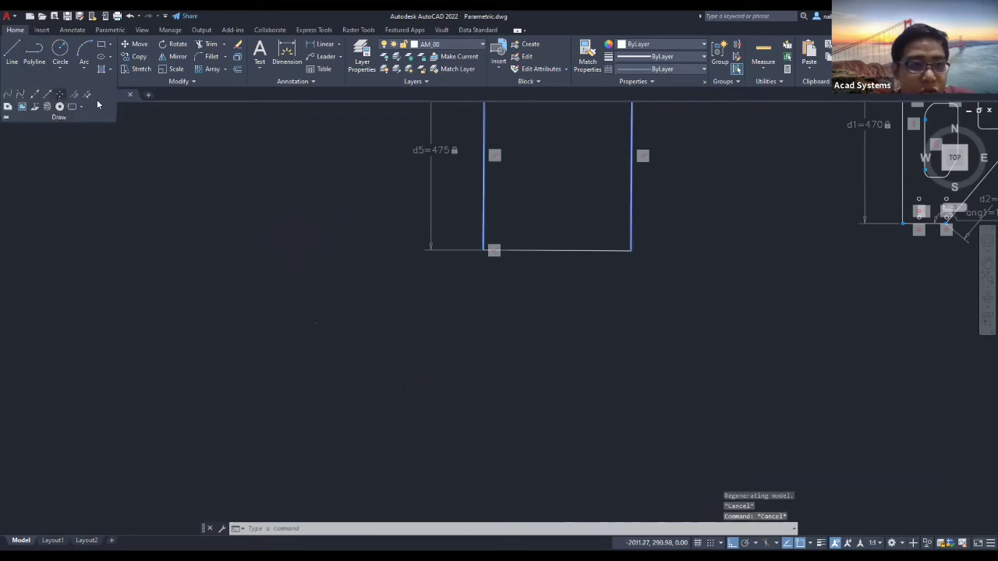
pyautogui.click(43, 30)
pyautogui.click(113, 31)
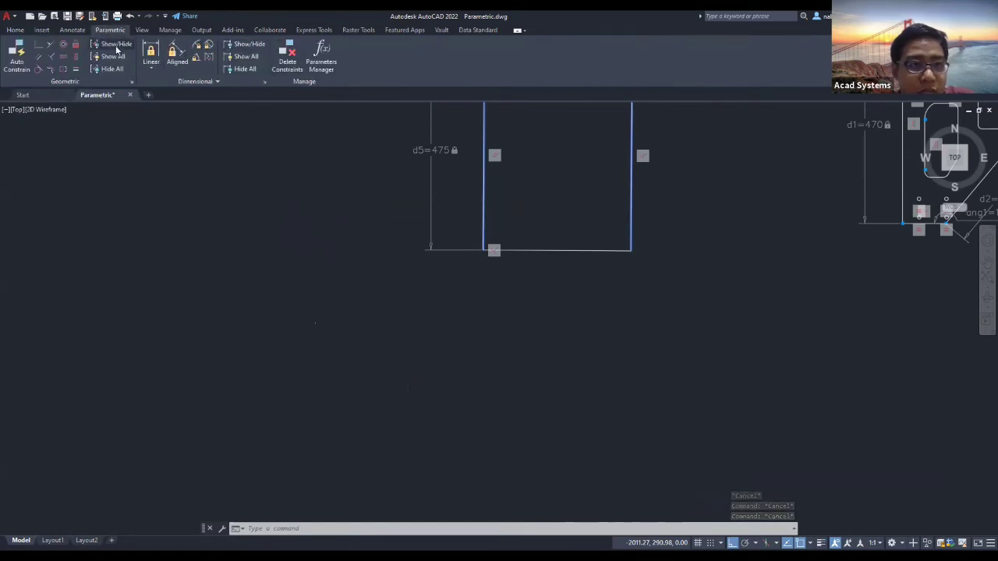
pyautogui.click(76, 43)
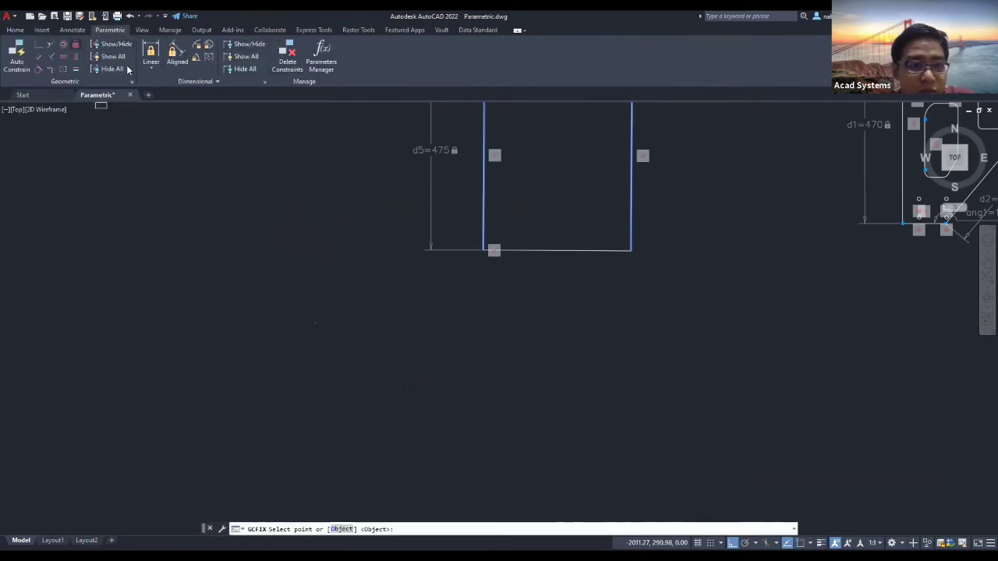
pyautogui.click(315, 322)
pyautogui.press('Escape')
pyautogui.click(315, 332)
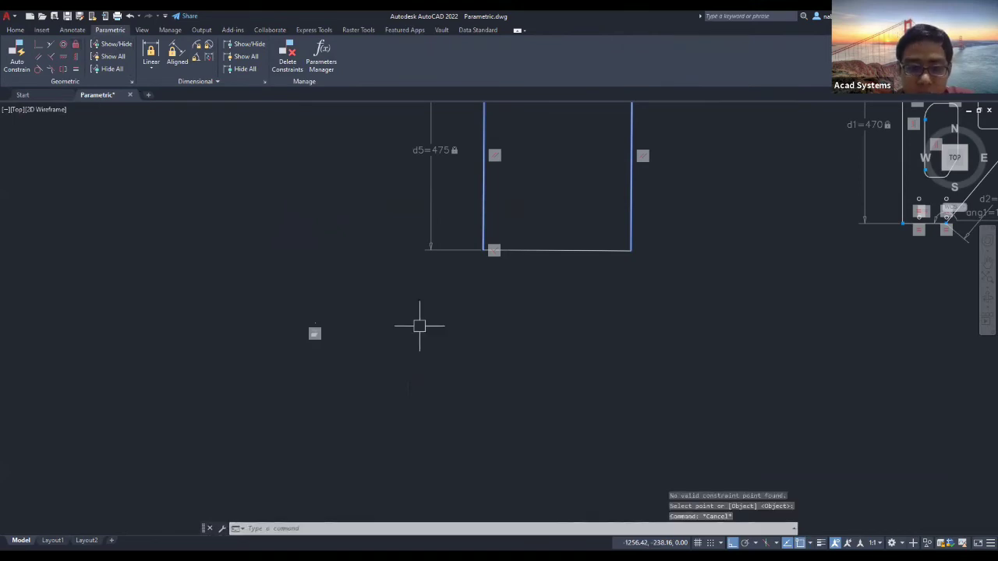
# - Try stretching the fixed point from its grip, then clear the selection
pyautogui.click(314, 335)
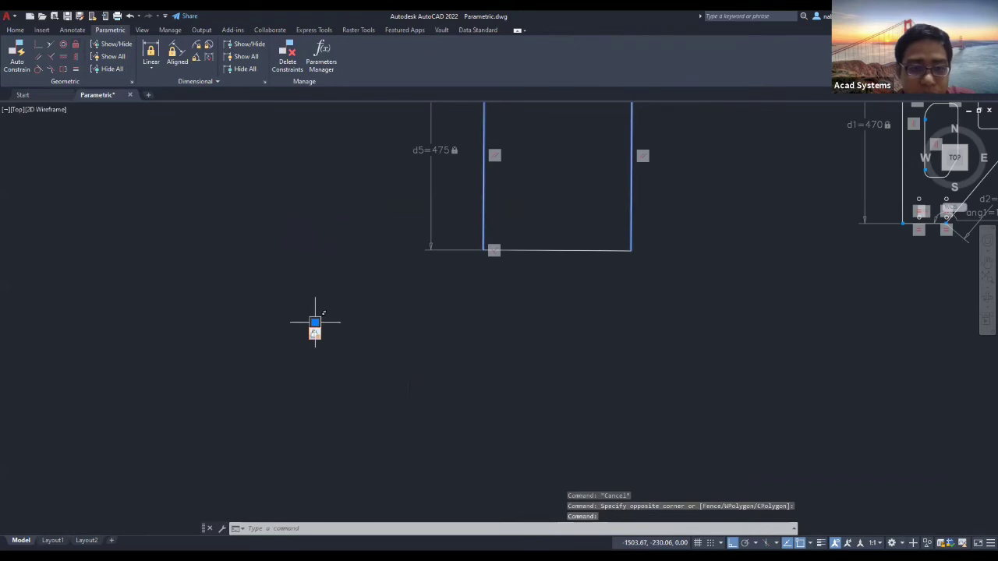
pyautogui.click(315, 322)
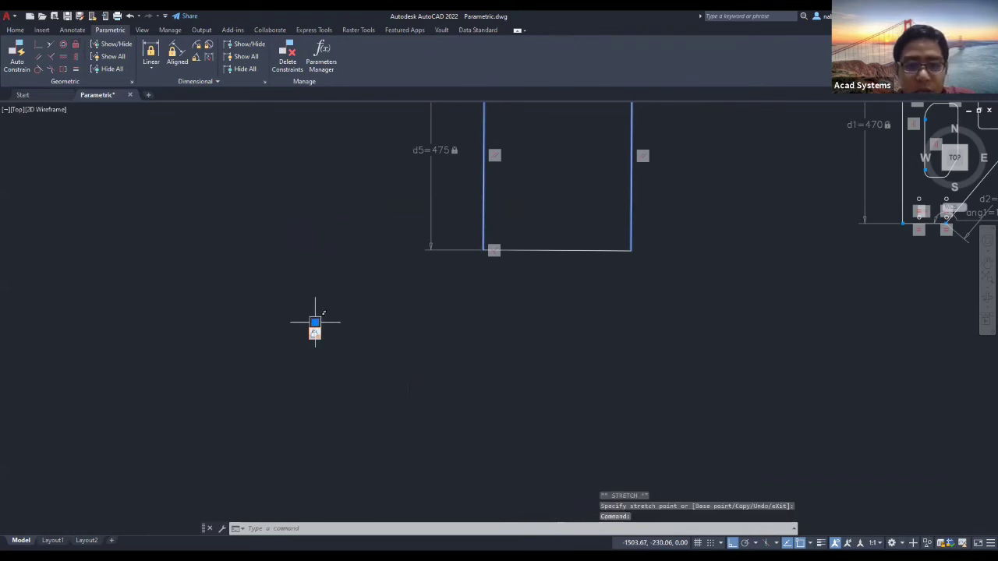
pyautogui.moveTo(315, 322); pyautogui.dragTo(306, 351, button='middle')
pyautogui.press('Escape')
pyautogui.press('Escape')
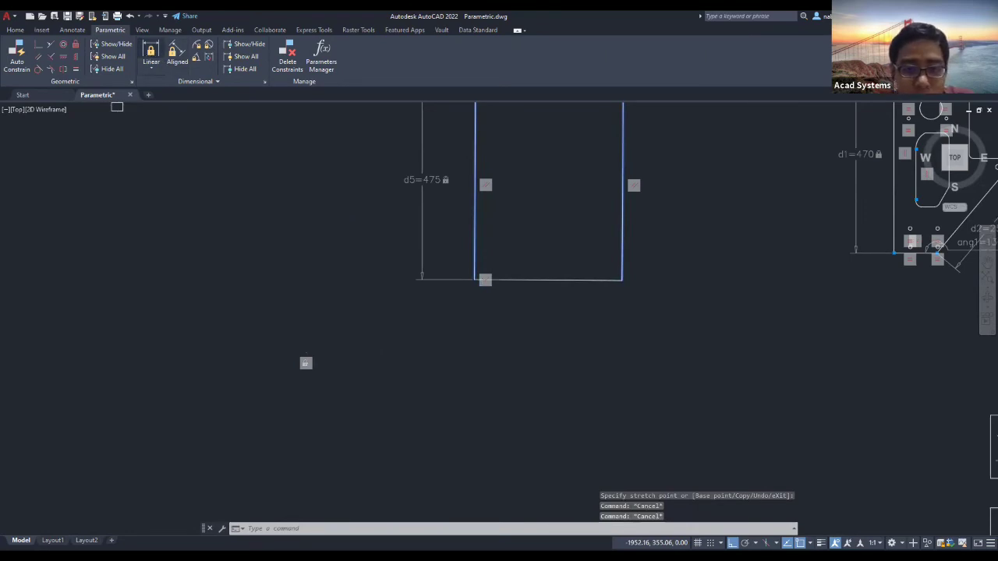
# - Add a vertical linear dimensional constraint between the rectangle's lower-left corner and the fixed point and set it to 170
pyautogui.click(150, 53)
pyautogui.click(474, 280)
pyautogui.click(306, 353)
pyautogui.click(242, 297)
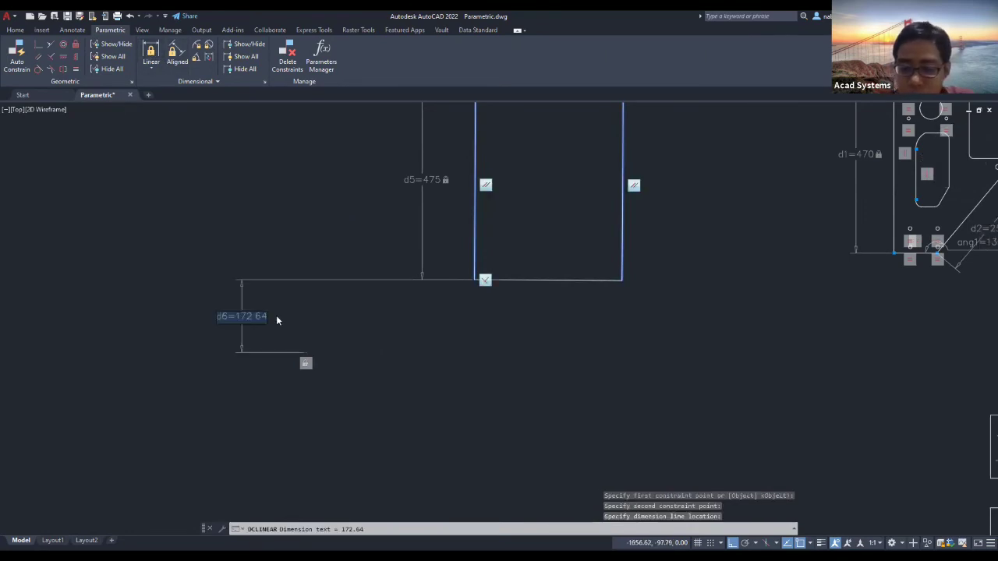
pyautogui.write('170')
pyautogui.press('Return')
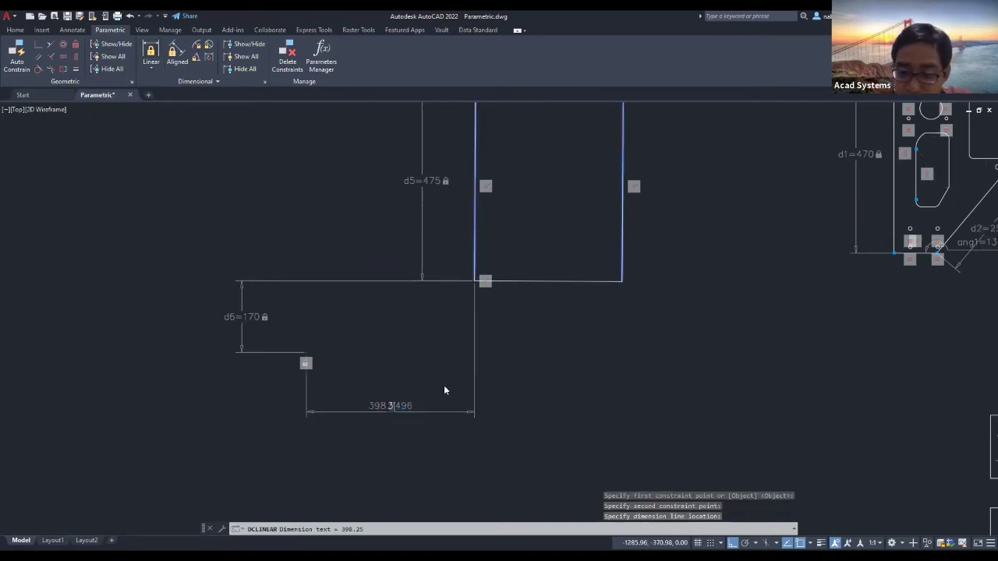
# - Add a horizontal linear dimensional constraint between the fixed point and the rectangle's lower-left corner and set it to 300
pyautogui.write('300')
pyautogui.press('Return')
pyautogui.scroll(-3, 581, 328)
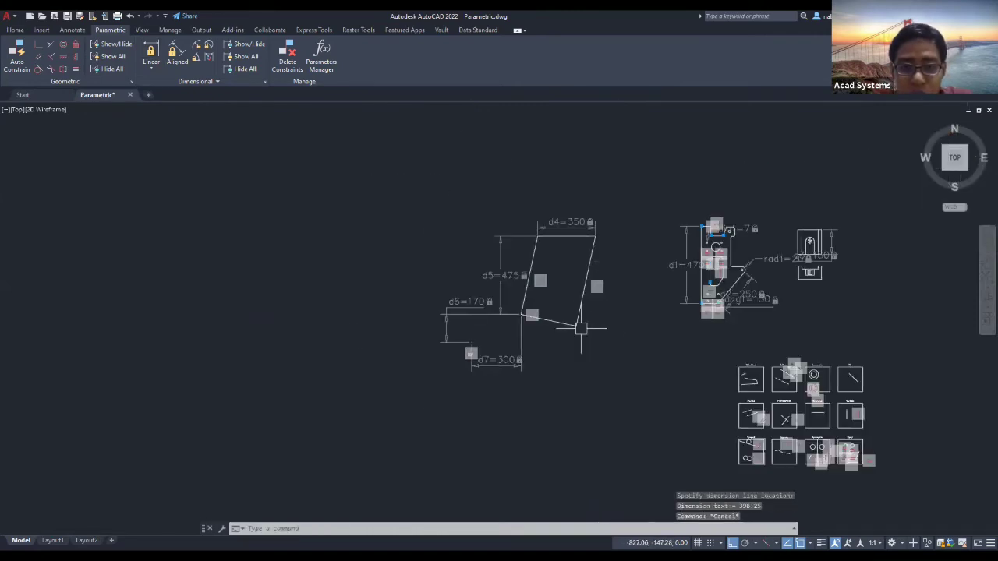
# - Apply Horizontal geometric constraints to the bottom and top edges of the skewed rectangle
pyautogui.scroll(2, 608, 219)
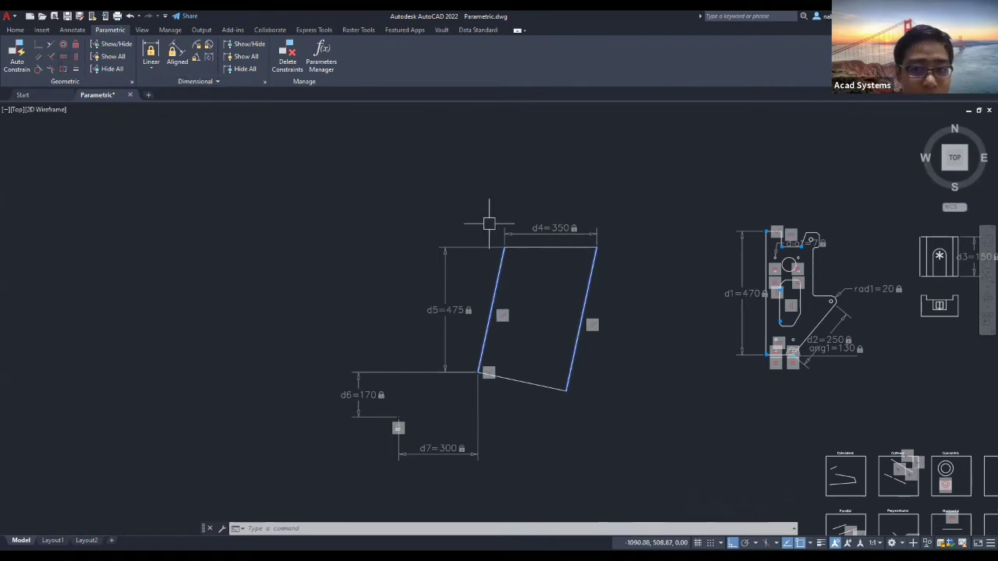
pyautogui.click(65, 61)
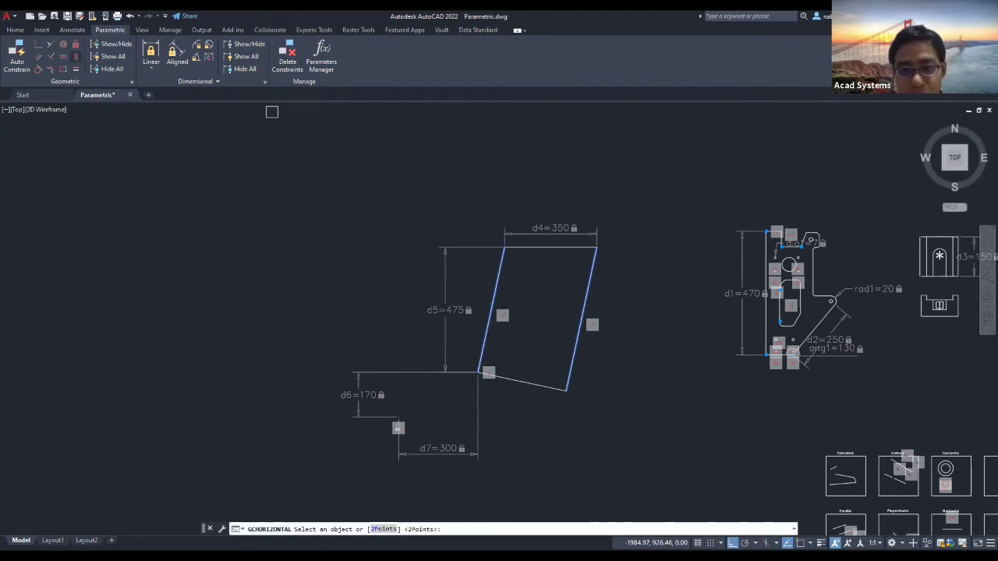
pyautogui.click(522, 381)
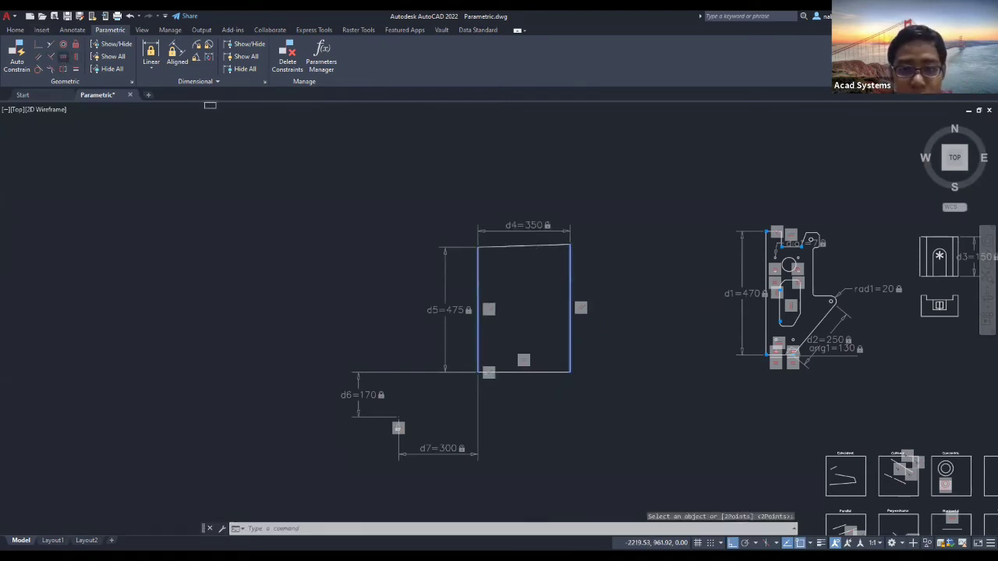
pyautogui.click(65, 60)
pyautogui.click(527, 245)
pyautogui.press('Escape')
# - Try stretching the constrained rectangle from its lower-right corner and left-edge grips, then clear the selection
pyautogui.moveTo(564, 249); pyautogui.dragTo(460, 249, button='middle')
pyautogui.scroll(2, 482, 262)
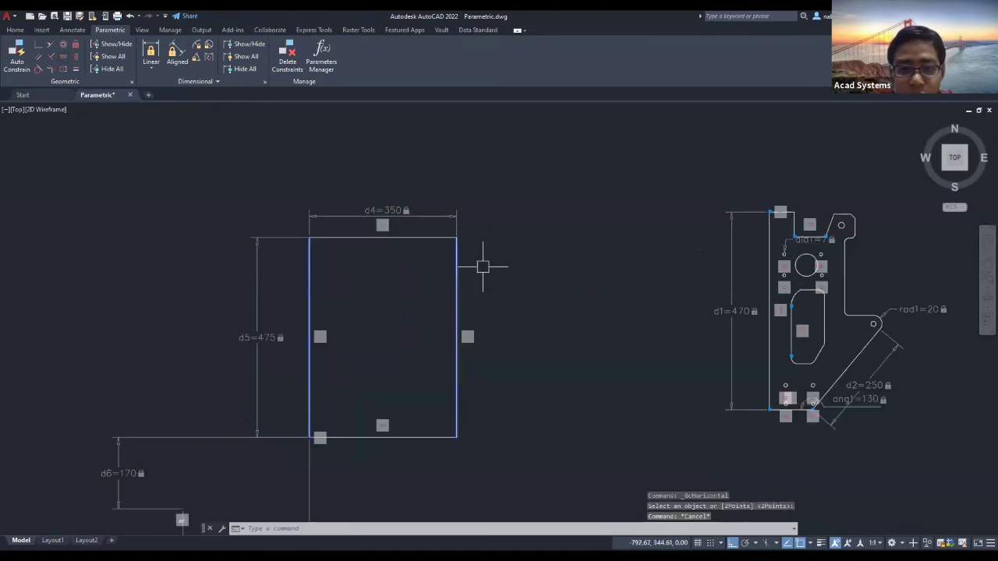
pyautogui.press('Escape')
pyautogui.press('Escape')
pyautogui.click(480, 241)
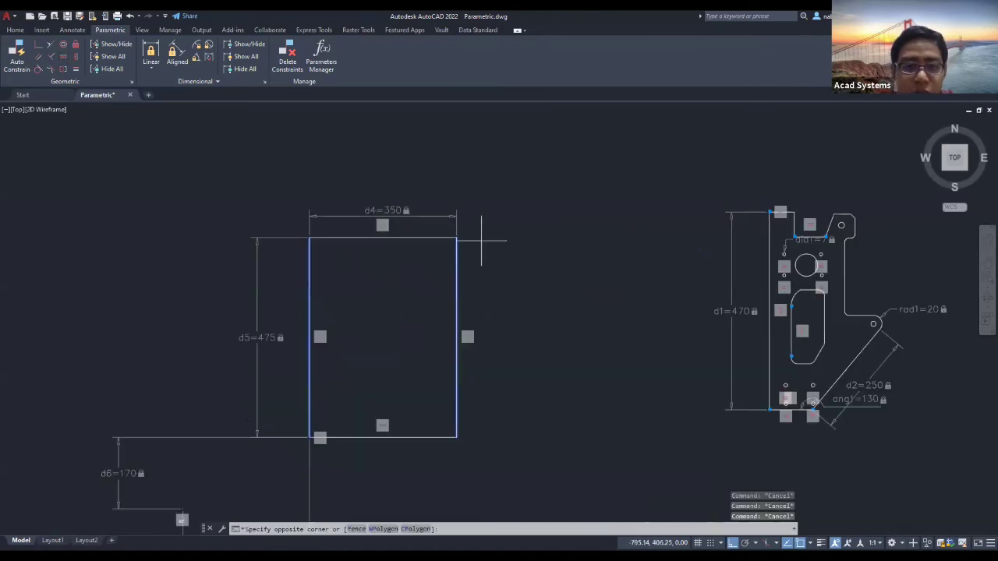
pyautogui.click(449, 269)
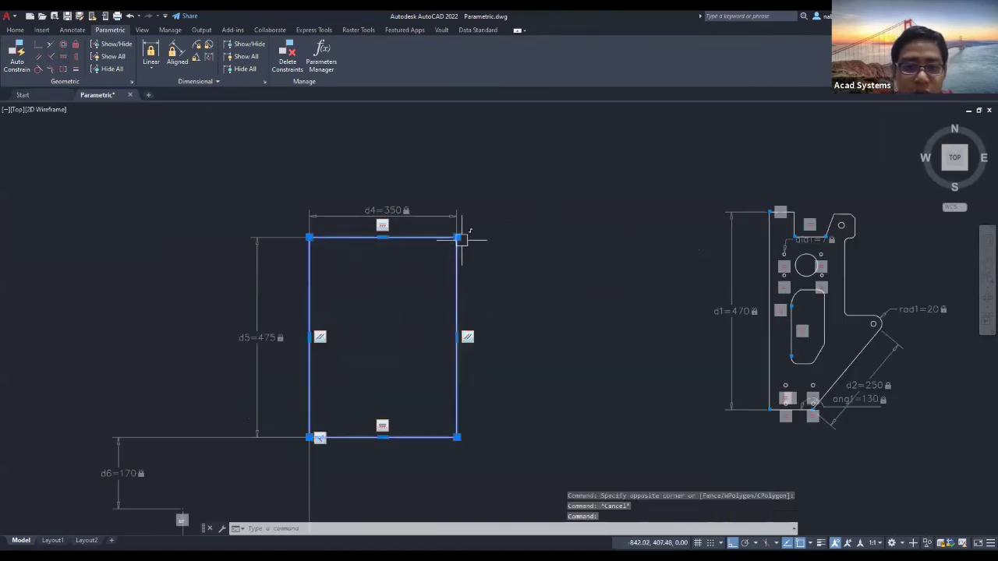
pyautogui.click(457, 437)
pyautogui.click(456, 438)
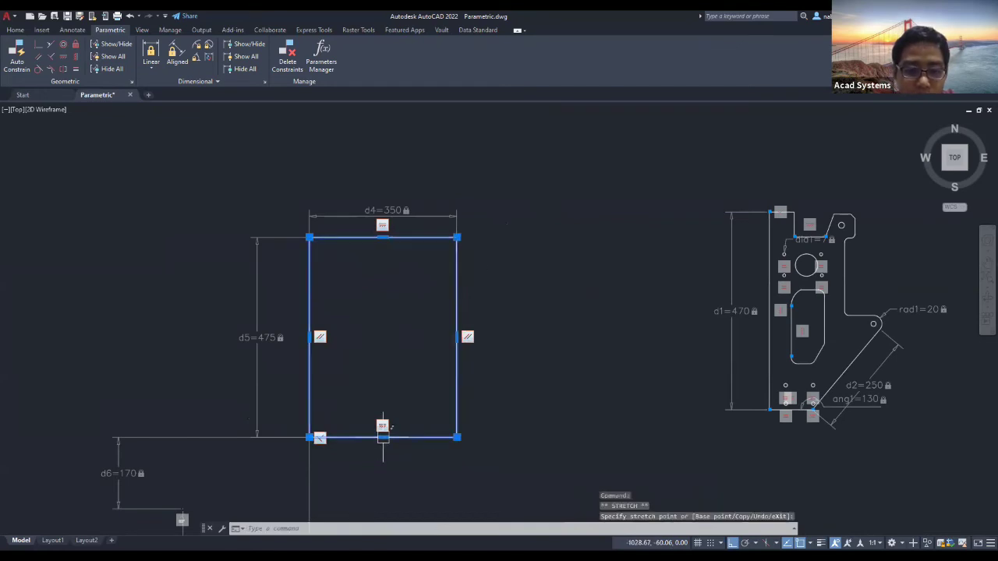
pyautogui.click(309, 337)
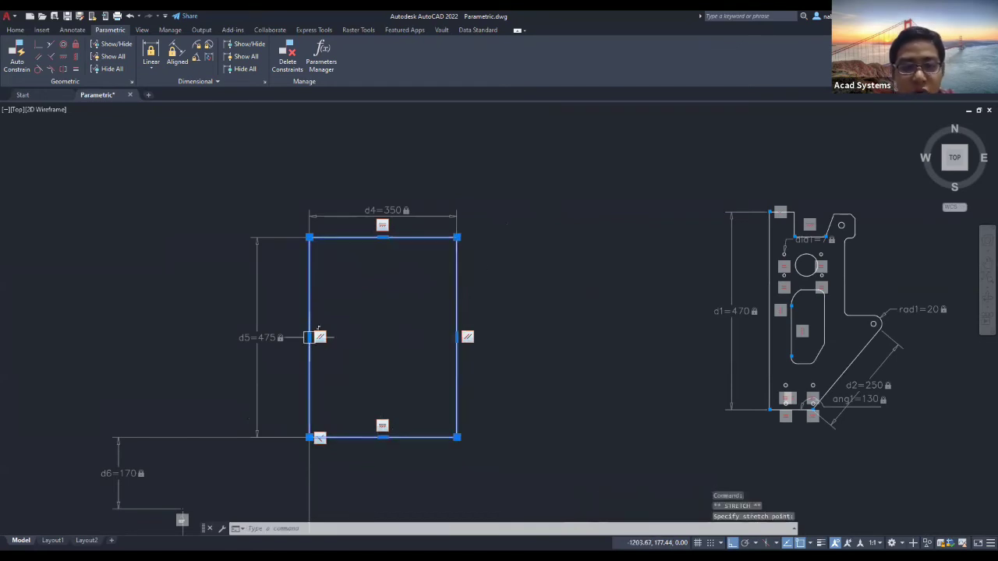
pyautogui.press('Escape')
# - Set the rectangle's horizontal width constraint to 650
pyautogui.scroll(-5, 558, 318)
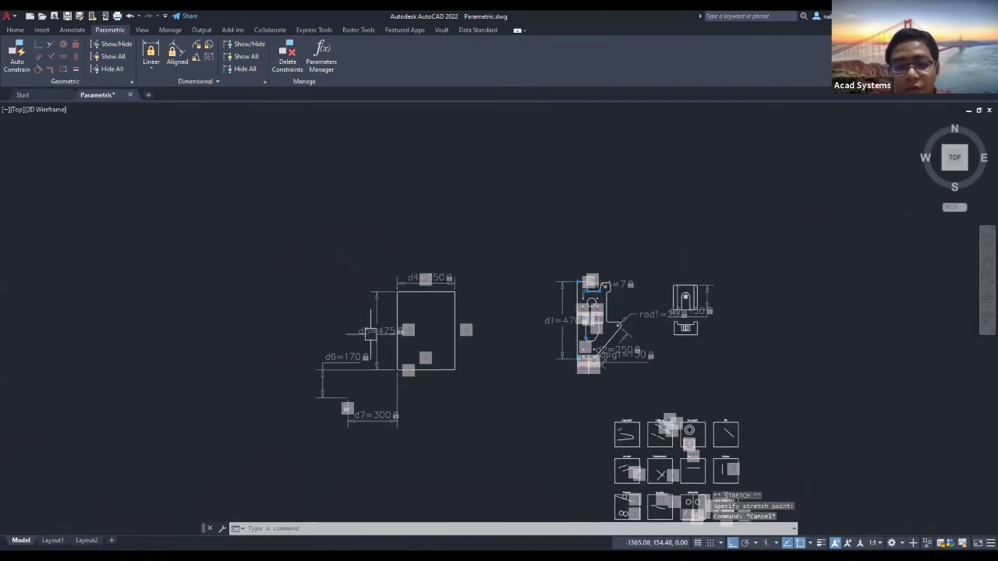
pyautogui.scroll(4, 467, 297)
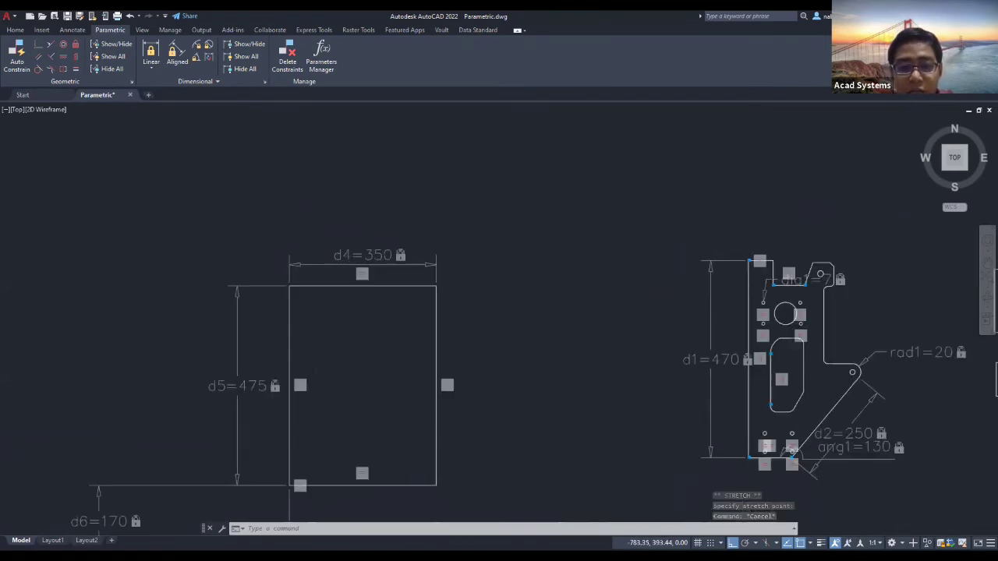
pyautogui.moveTo(397, 272); pyautogui.dragTo(470, 225, button='middle')
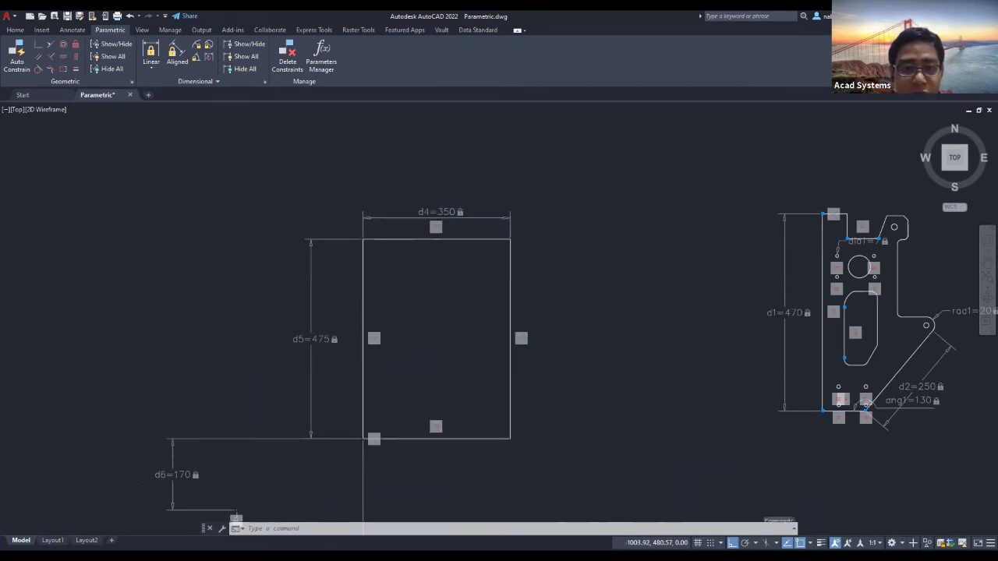
pyautogui.doubleClick(453, 212)
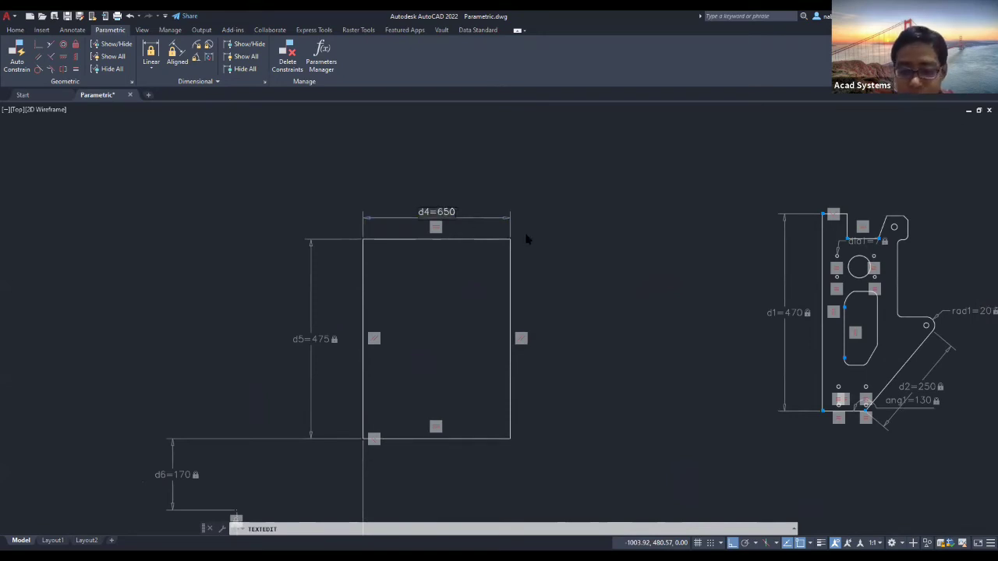
pyautogui.press('Return')
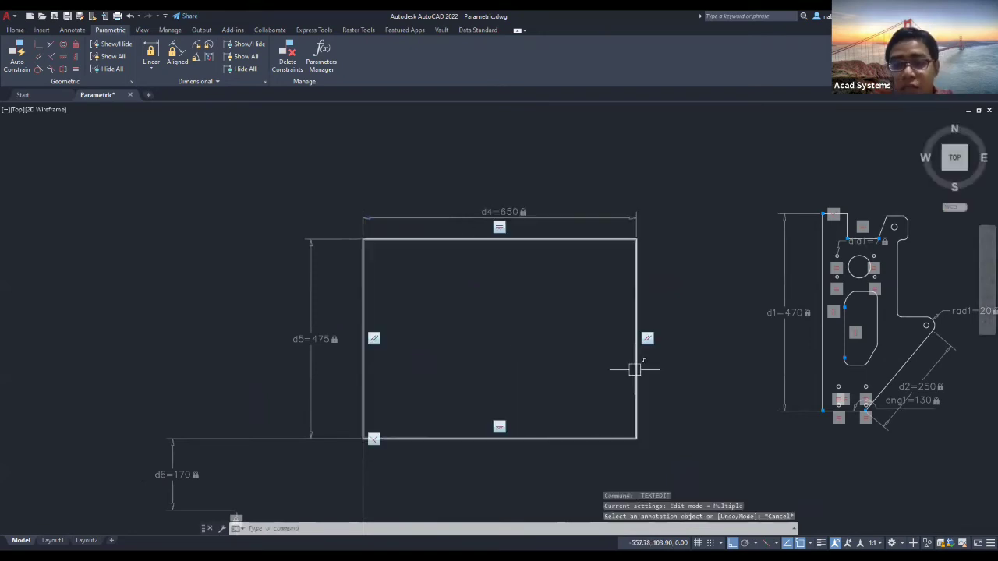
pyautogui.scroll(-2, 603, 364)
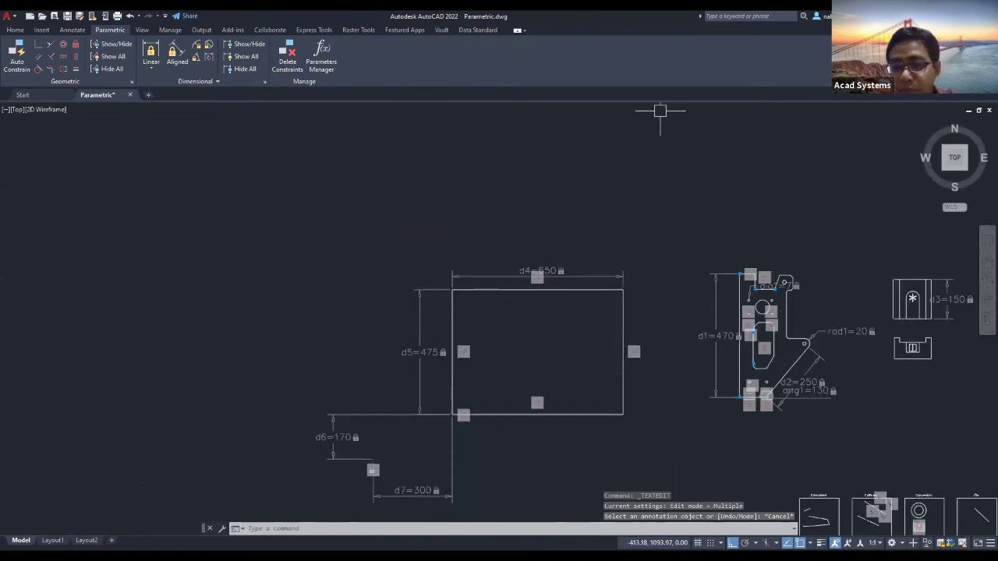
pyautogui.press('Escape')
pyautogui.press('Escape')
pyautogui.scroll(2, 788, 424)
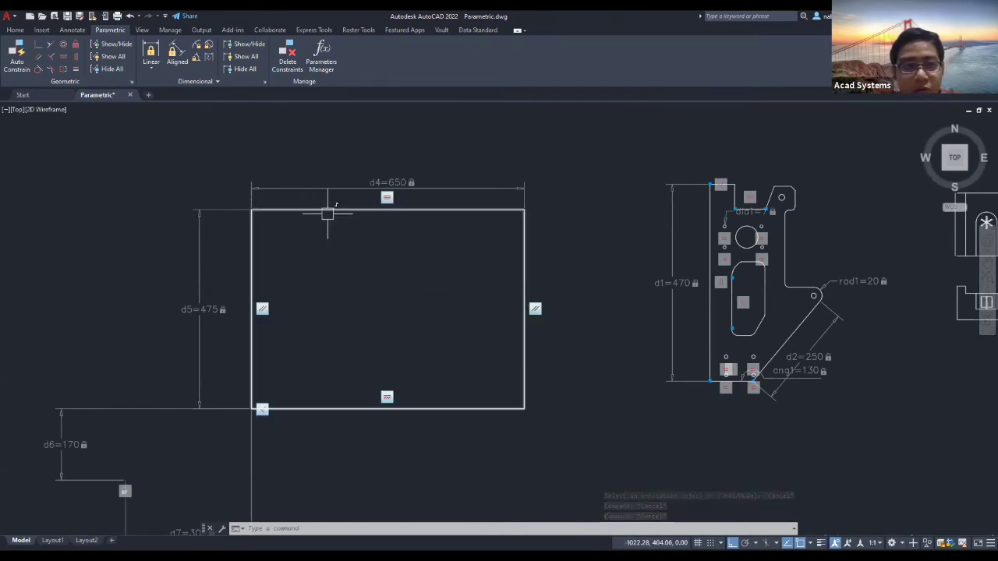
pyautogui.scroll(-2, 524, 251)
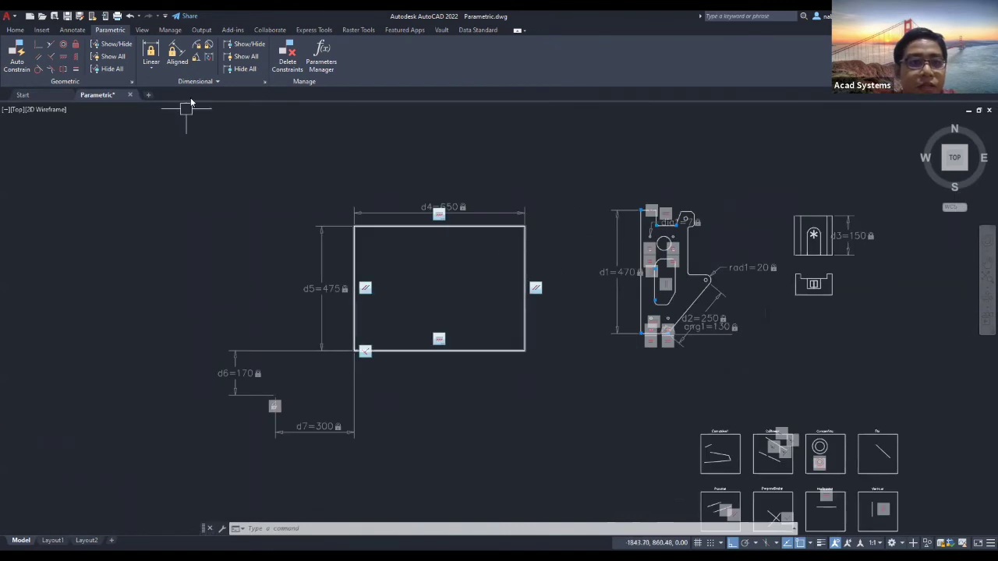
# - Hide all dimensional constraints and show them again, and hide all geometric constraint markers in the drawing
pyautogui.moveTo(475, 229); pyautogui.dragTo(419, 222, button='middle')
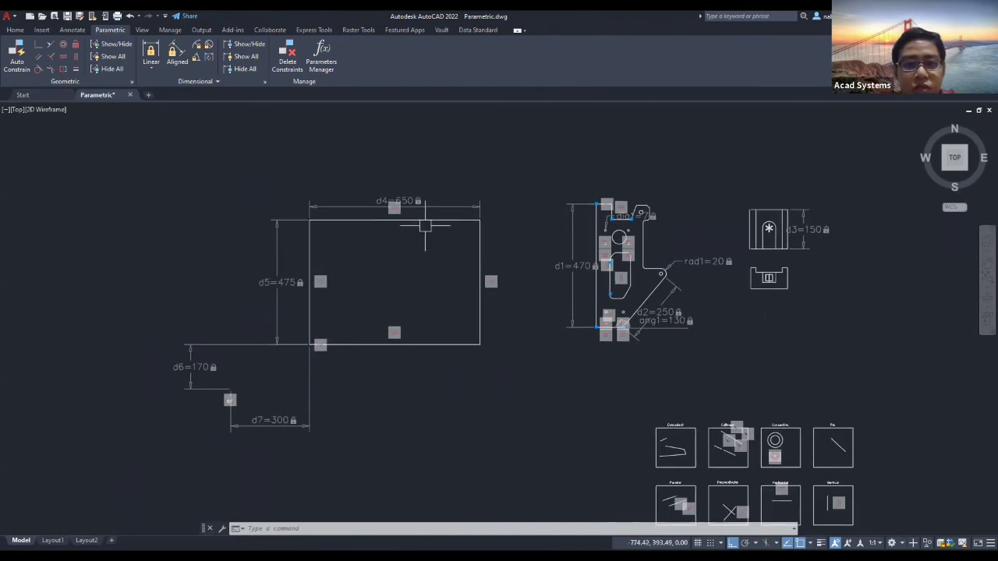
pyautogui.click(244, 69)
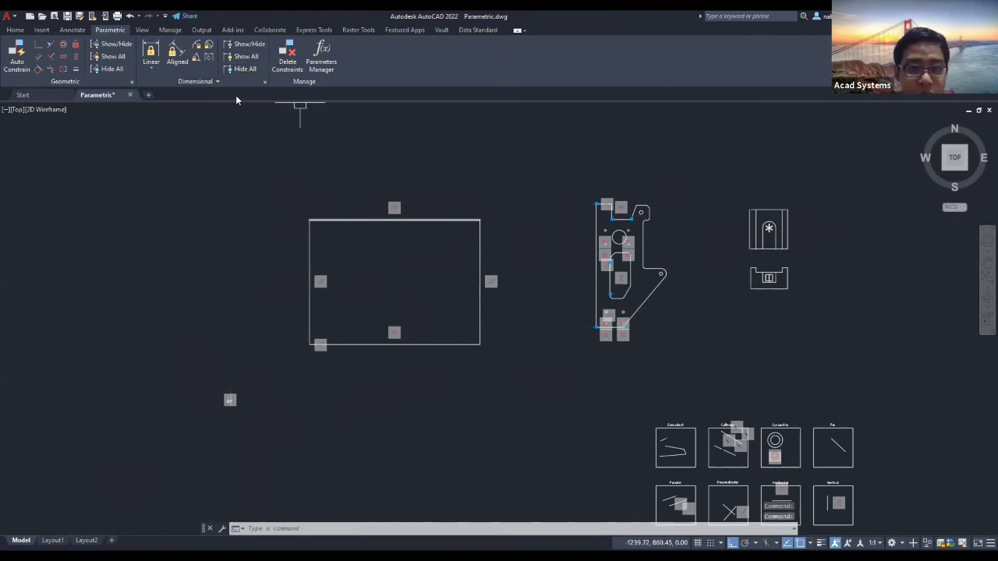
pyautogui.click(247, 57)
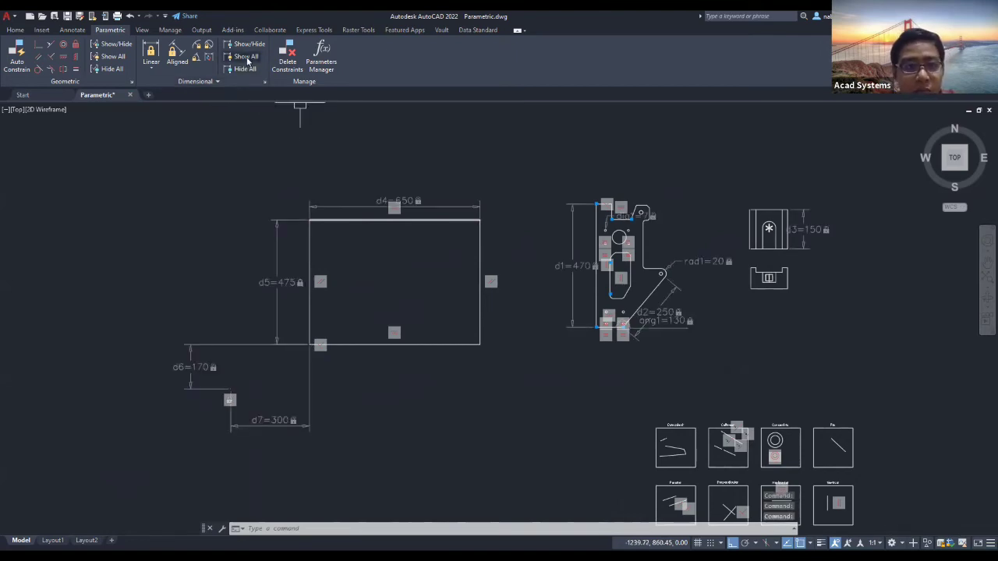
pyautogui.click(113, 70)
pyautogui.scroll(-3, 668, 356)
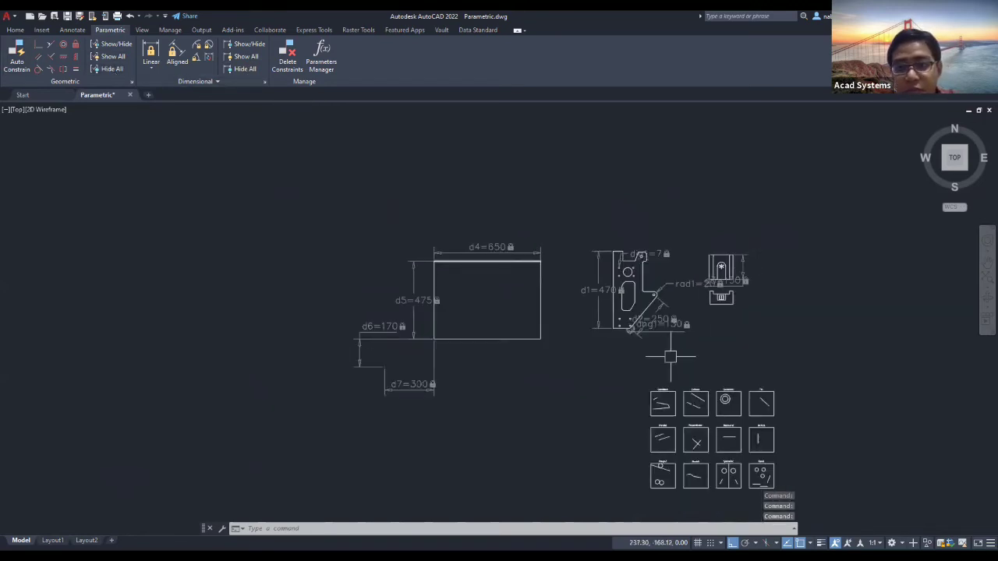
pyautogui.press('Escape')
pyautogui.press('Escape')
pyautogui.press('Escape')
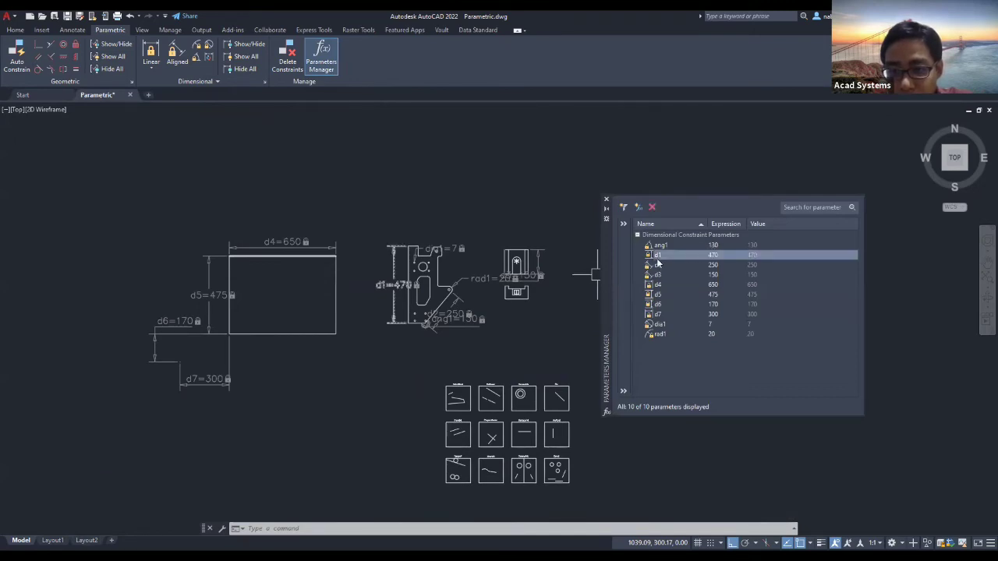
# - Set the bracket's overall height parameter d1 to 490 in the Parameters Manager
pyautogui.click(657, 255)
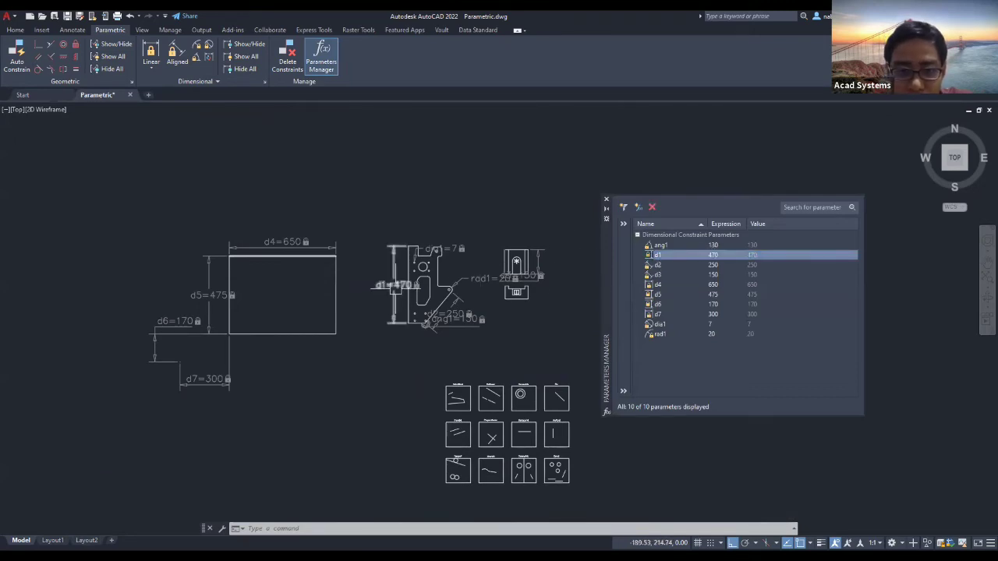
pyautogui.scroll(2, 406, 289)
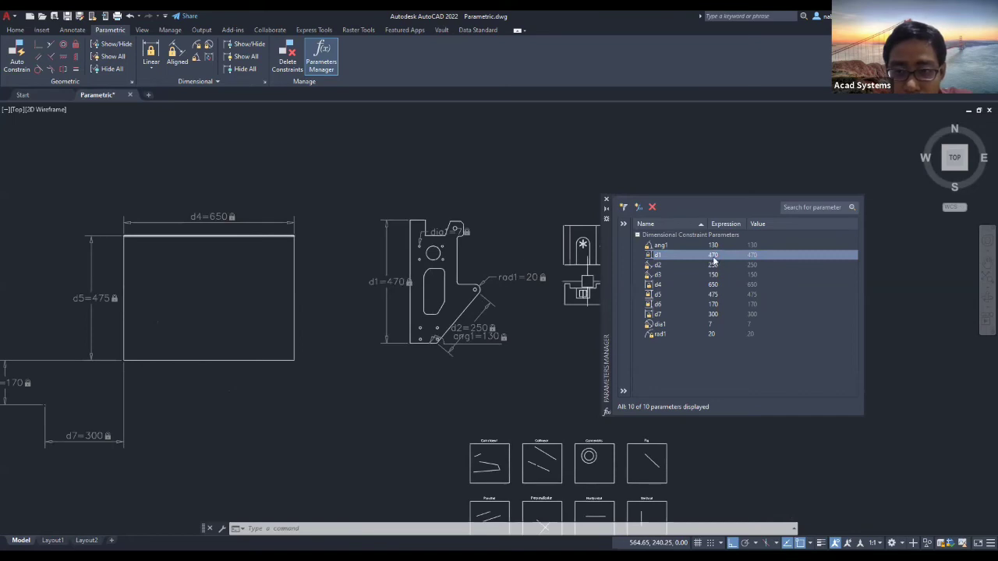
pyautogui.doubleClick(712, 255)
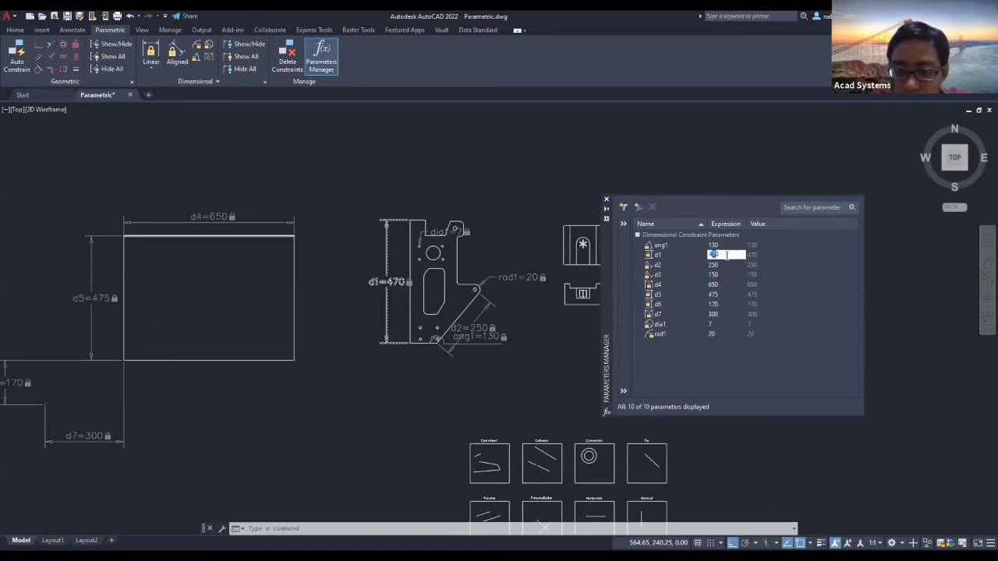
pyautogui.write('450')
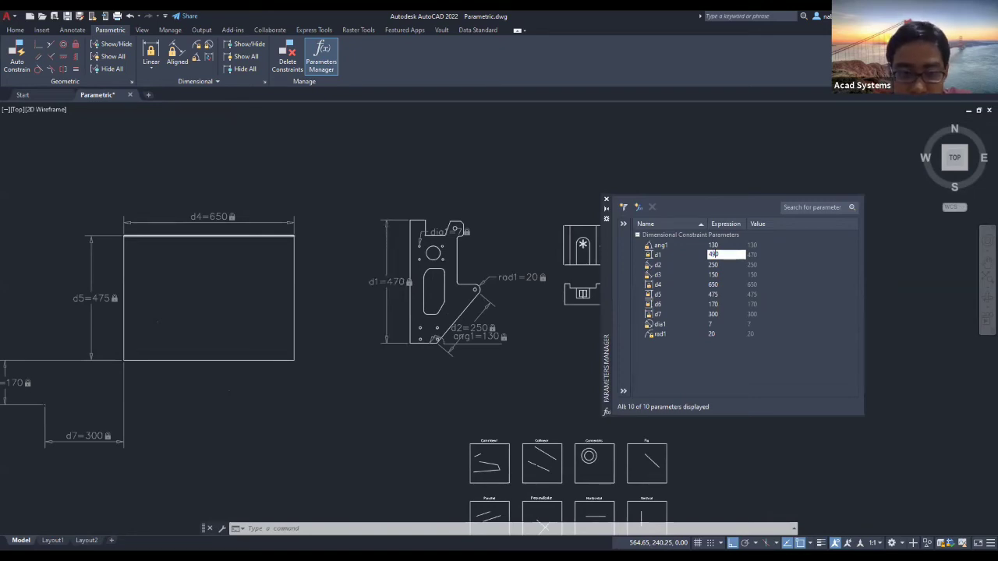
pyautogui.press('Return')
pyautogui.scroll(4, 386, 283)
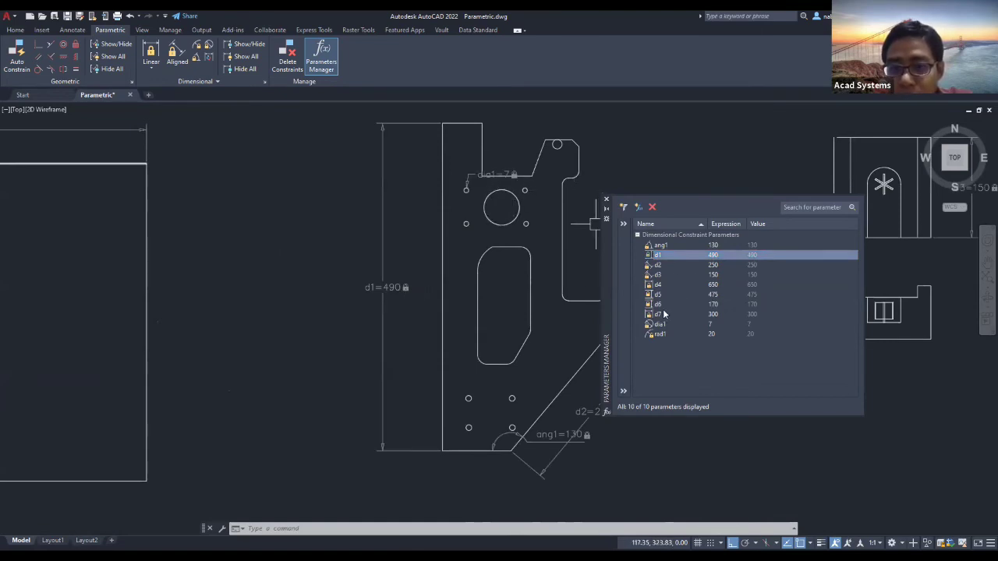
# - Set the bracket's angle parameter ang1 to 115 in the Parameters Manager
pyautogui.scroll(-2, 536, 288)
pyautogui.moveTo(374, 314); pyautogui.dragTo(219, 283, button='middle')
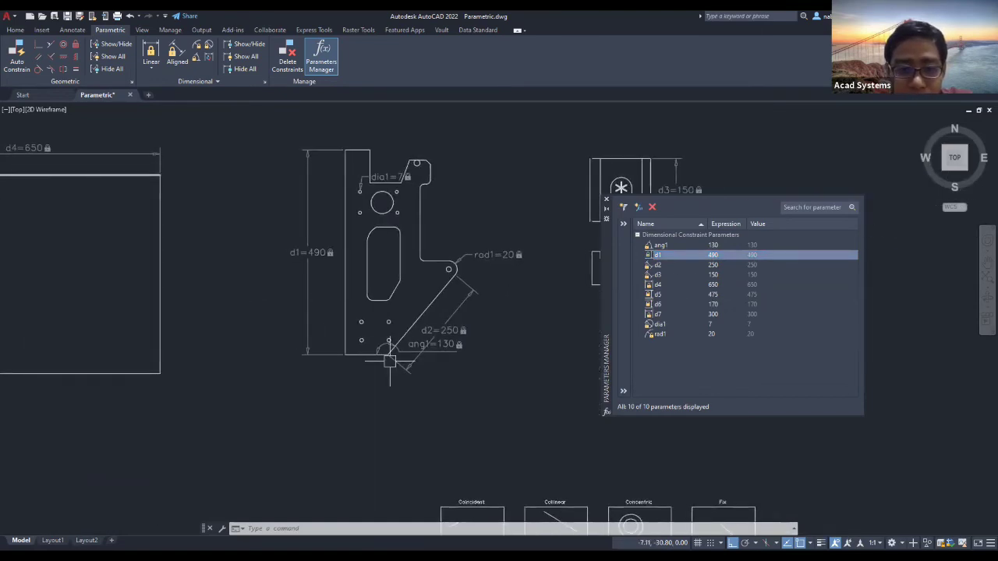
pyautogui.scroll(2, 417, 382)
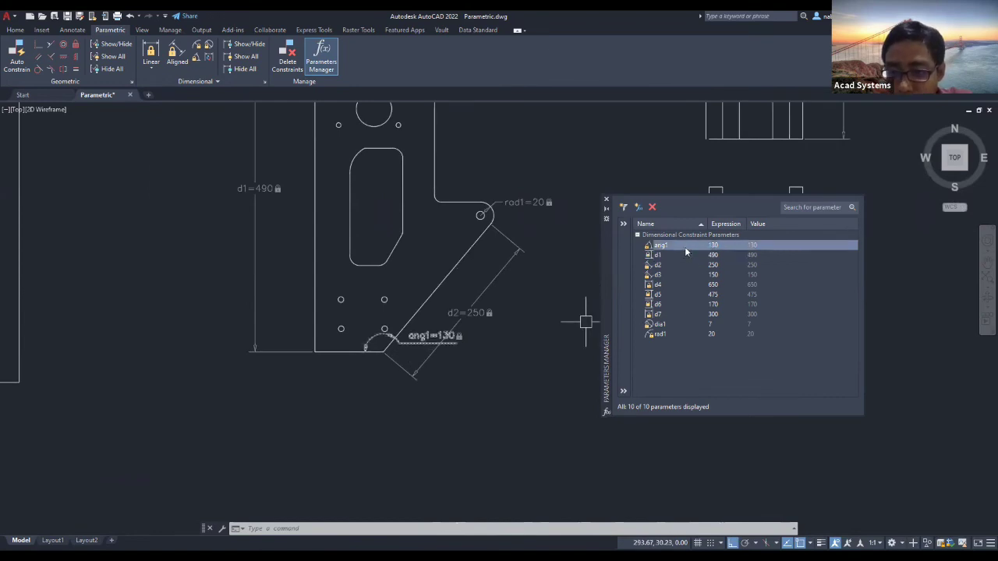
pyautogui.click(711, 246)
pyautogui.doubleClick(715, 246)
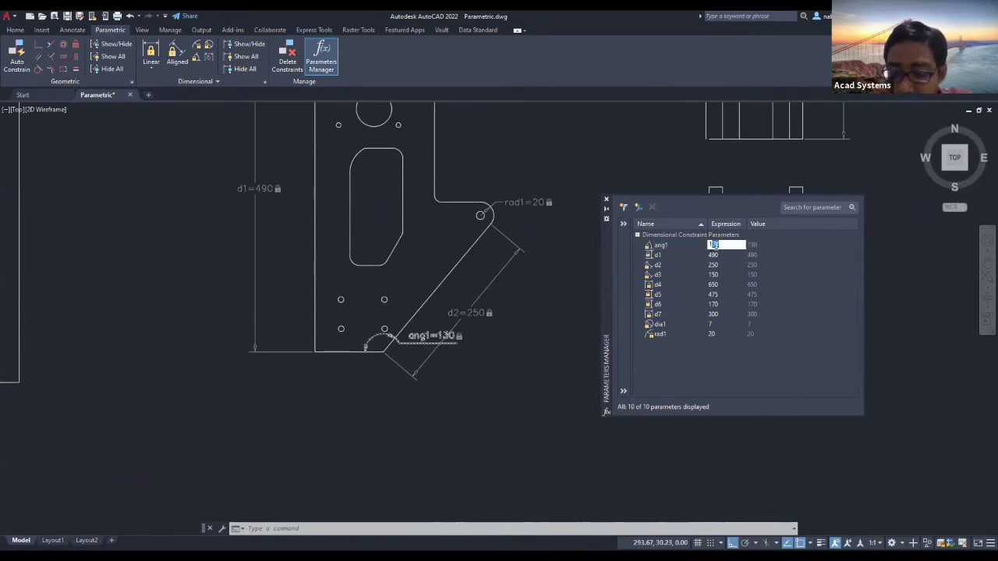
pyautogui.write('115')
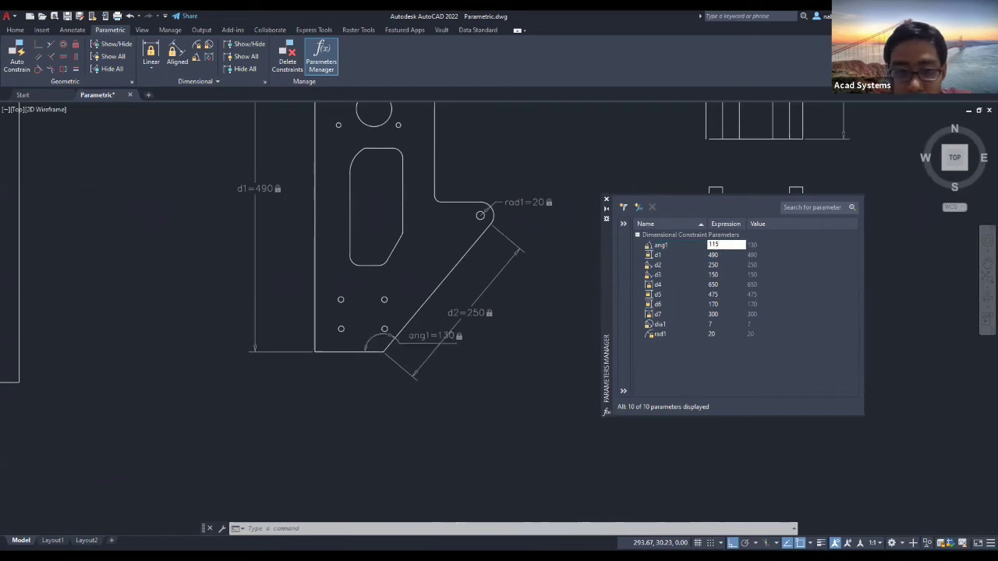
pyautogui.press('Return')
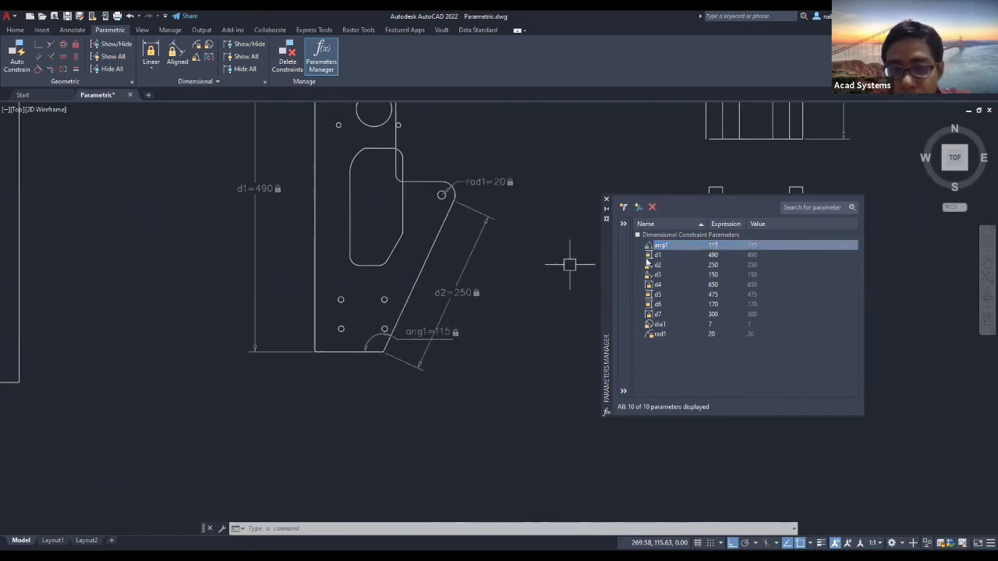
pyautogui.scroll(-3, 557, 267)
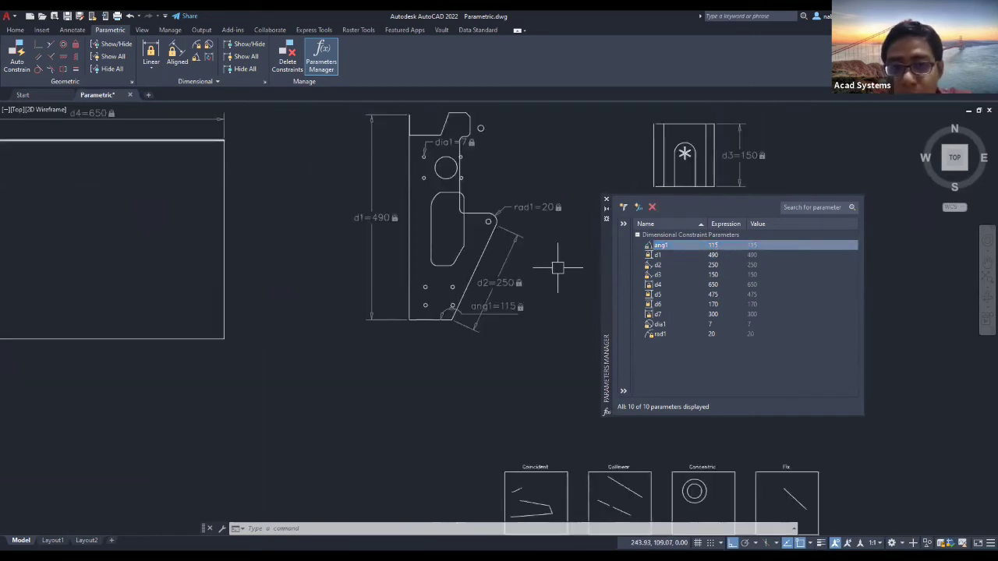
pyautogui.click(684, 266)
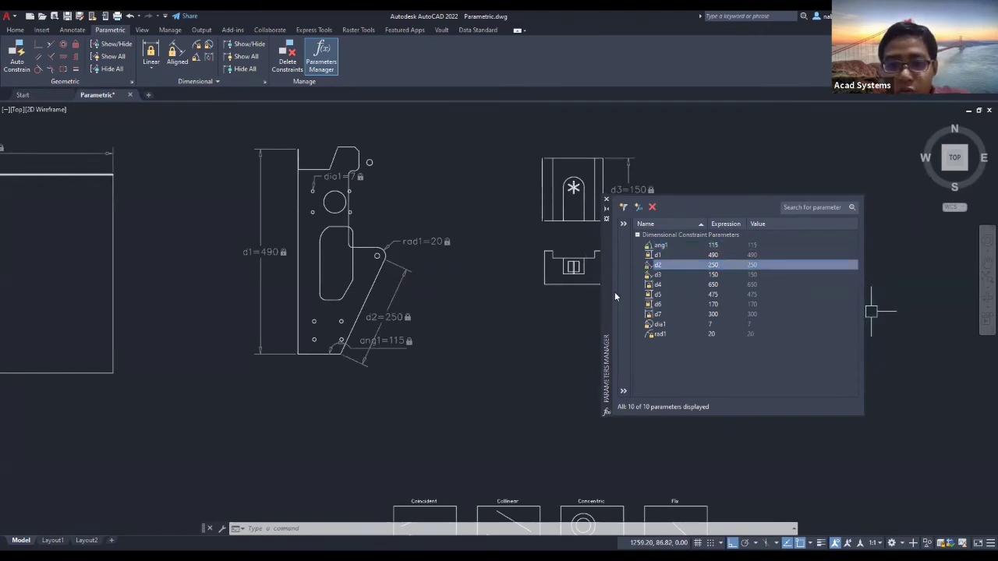
# - Draw a tall rectangle about 74 units wide in empty space, and a shorter one adjoining its lower-right corner
pyautogui.moveTo(615, 291); pyautogui.dragTo(493, 320, button='middle')
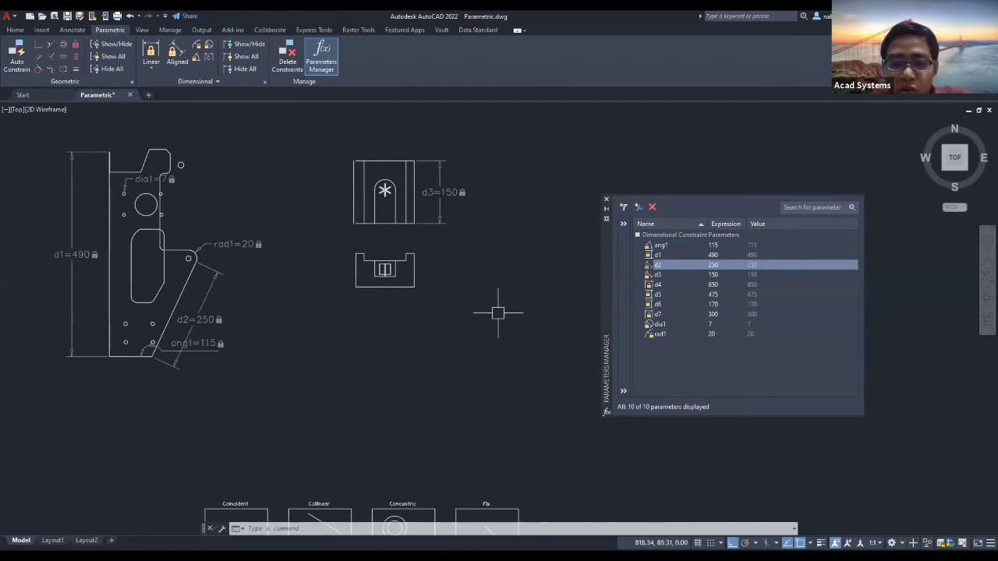
pyautogui.scroll(-2, 461, 250)
pyautogui.moveTo(458, 263); pyautogui.dragTo(431, 268, button='middle')
pyautogui.scroll(8, 431, 267)
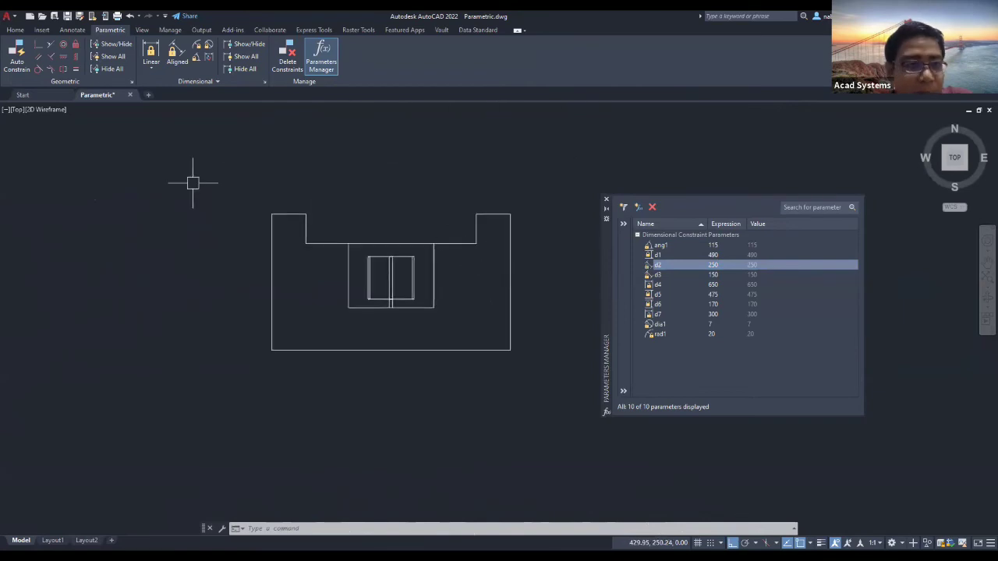
pyautogui.scroll(-3, 283, 196)
pyautogui.moveTo(477, 207); pyautogui.dragTo(3, 212, button='middle')
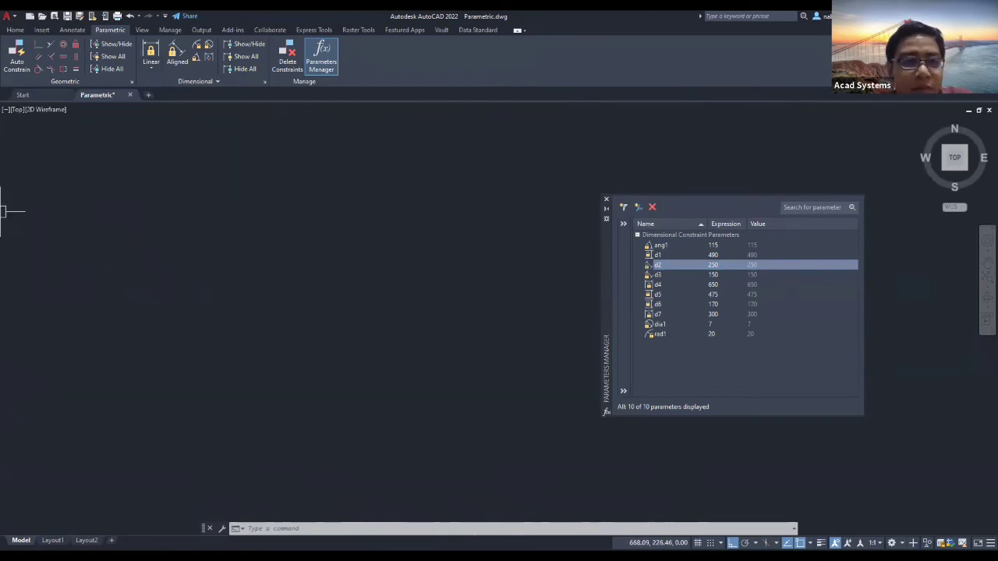
pyautogui.moveTo(215, 230); pyautogui.dragTo(274, 269, button='middle')
pyautogui.click(15, 31)
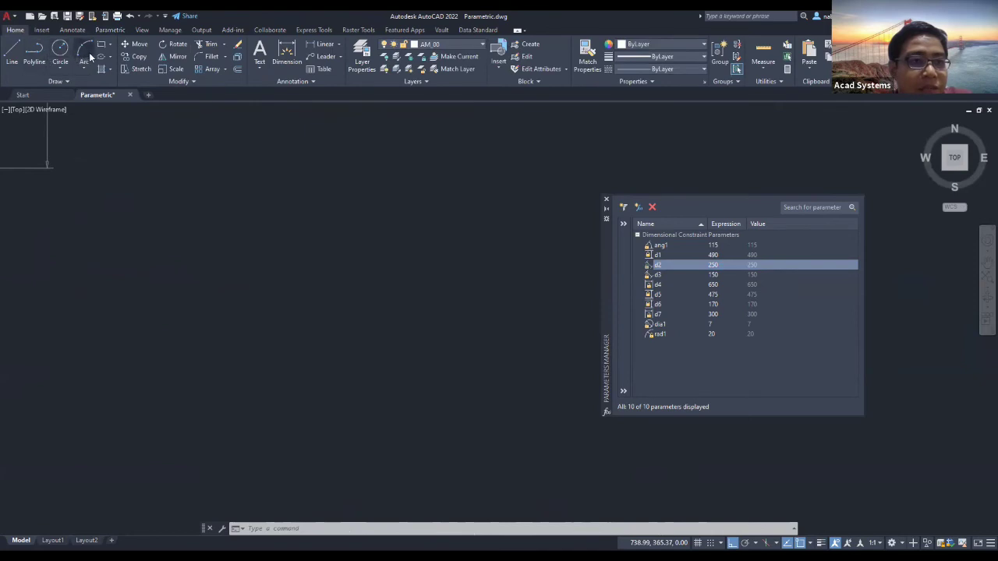
pyautogui.click(101, 45)
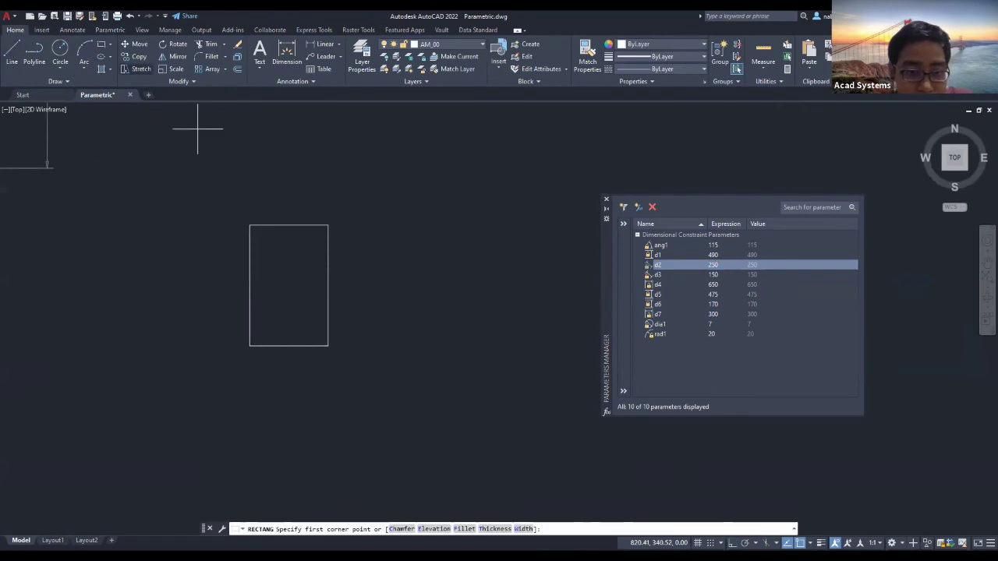
pyautogui.click(328, 345)
pyautogui.click(411, 288)
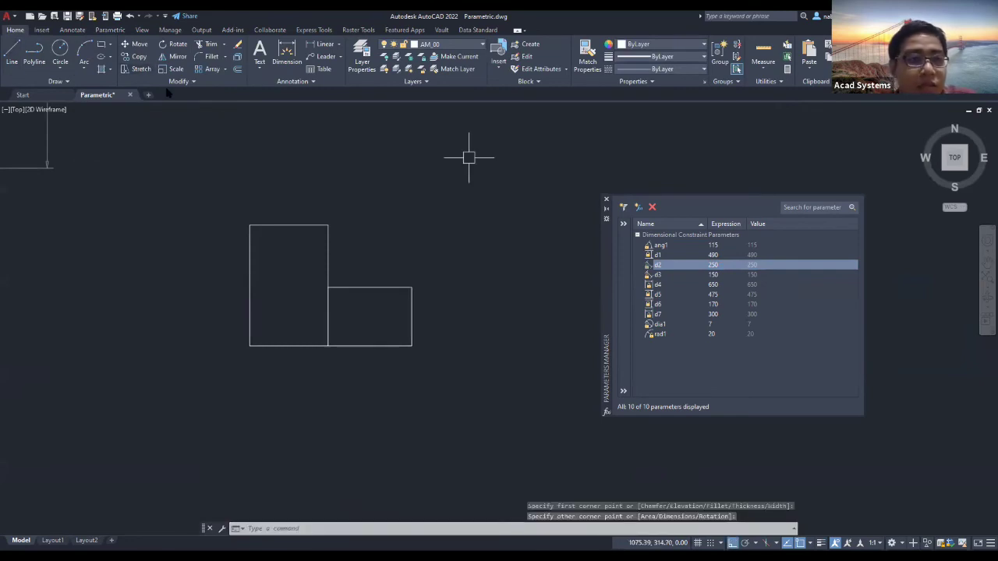
pyautogui.press('Escape')
pyautogui.press('Escape')
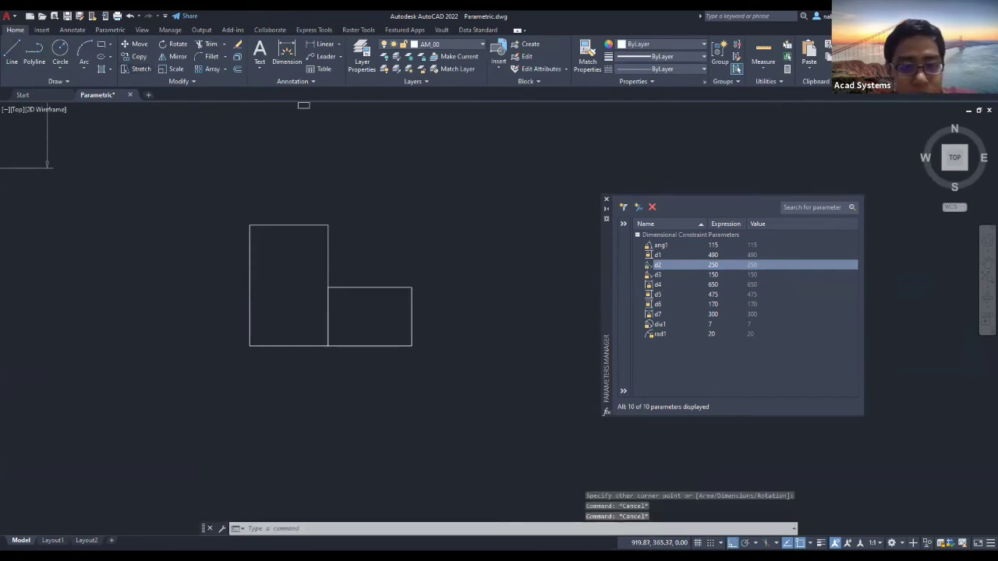
# - Trim away the edge shared by the two rectangles to form an L-shaped outline
pyautogui.write('tr')
pyautogui.press('Return')
pyautogui.click(329, 328)
pyautogui.press('Escape')
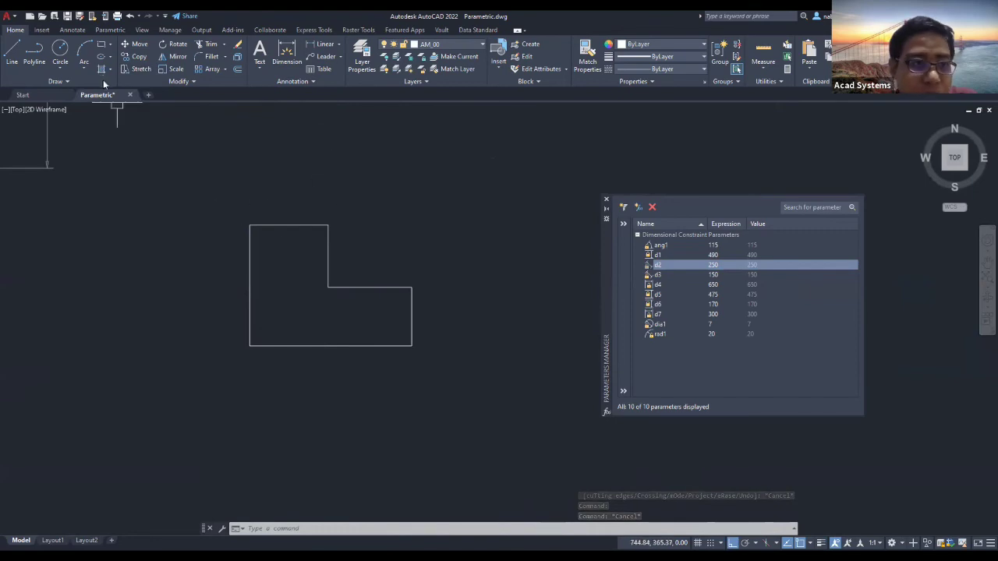
# - Apply Auto Constrain to both polylines of the L-shaped outline
pyautogui.click(110, 30)
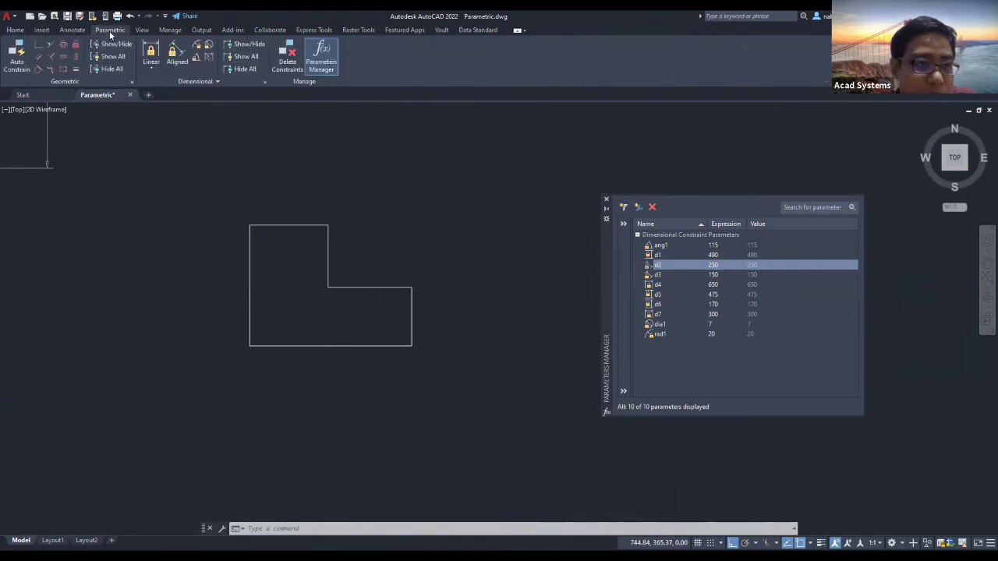
pyautogui.click(17, 56)
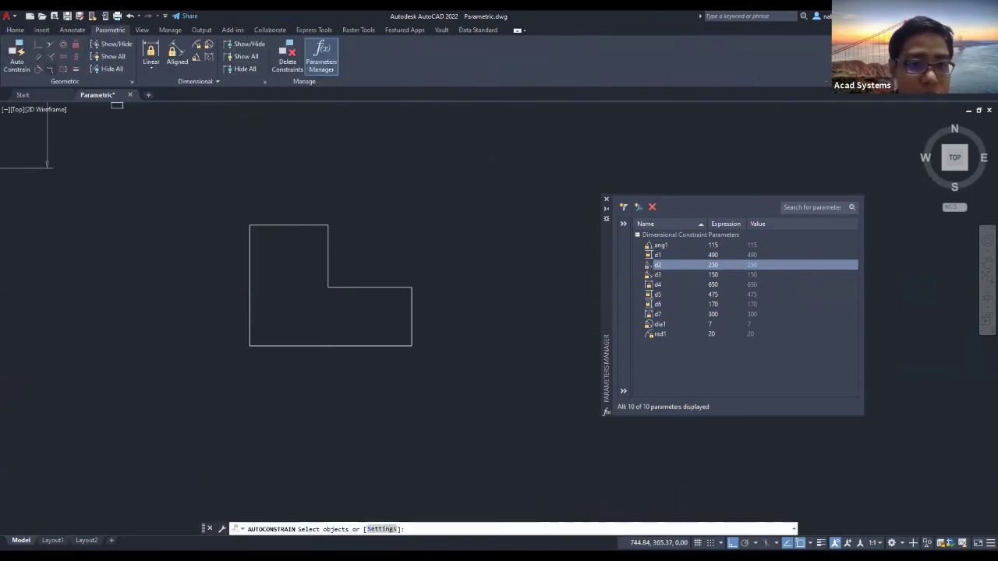
pyautogui.moveTo(117, 106); pyautogui.dragTo(499, 355)
pyautogui.press('Return')
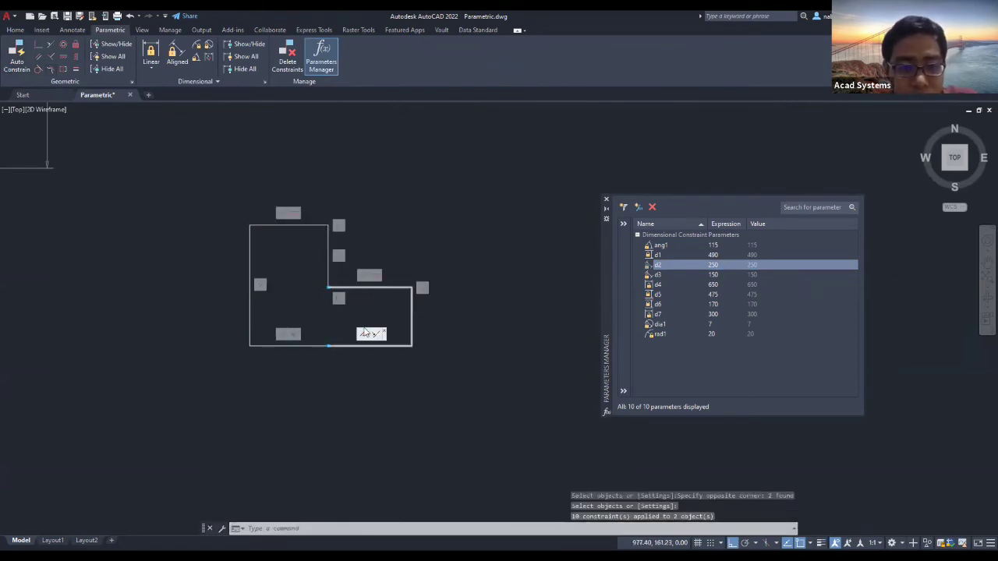
pyautogui.press('Escape')
# - Stretch the L-shape's lower-left corner slightly downward to test its constraints, and clear the selection
pyautogui.click(272, 345)
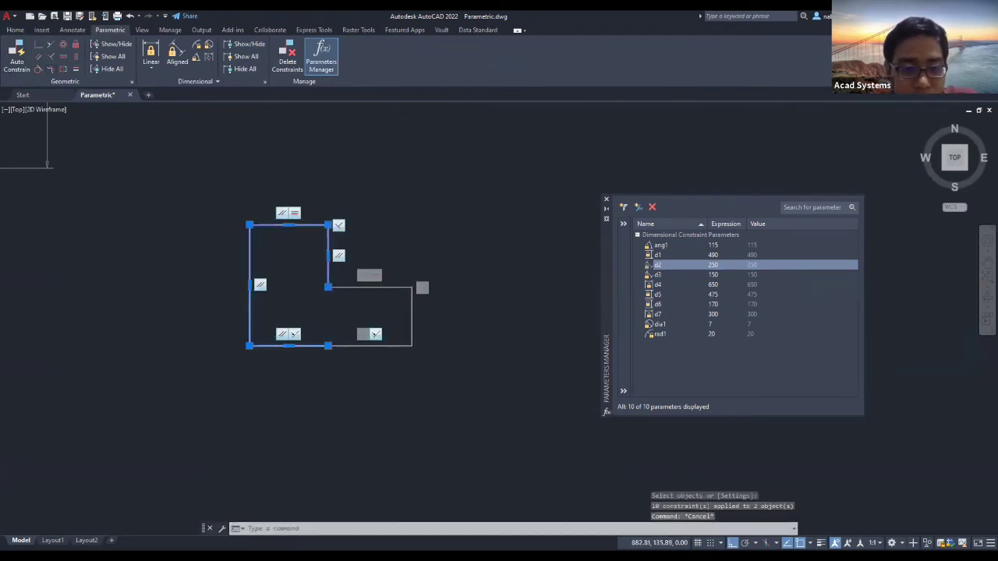
pyautogui.click(249, 345)
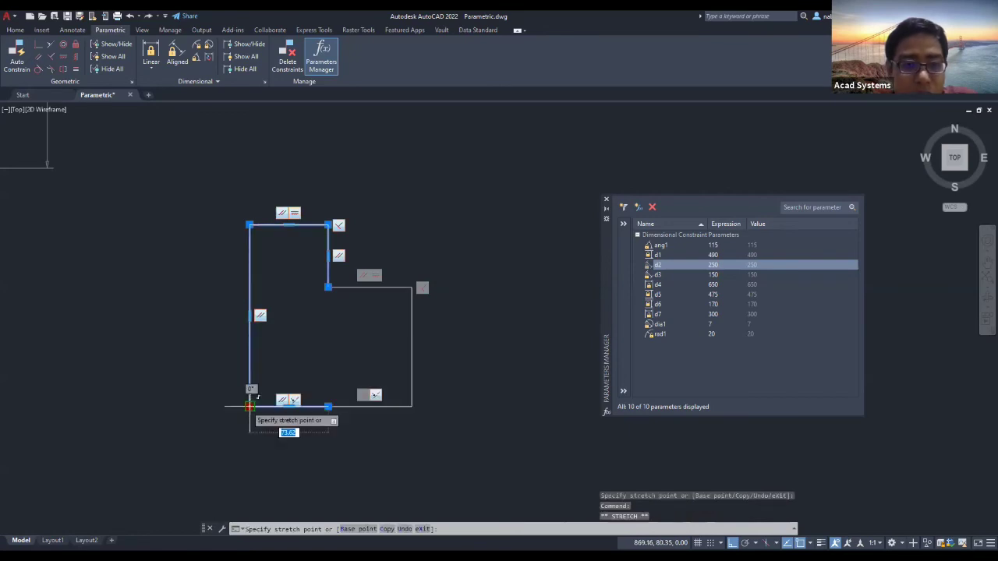
pyautogui.click(252, 392)
pyautogui.press('Escape')
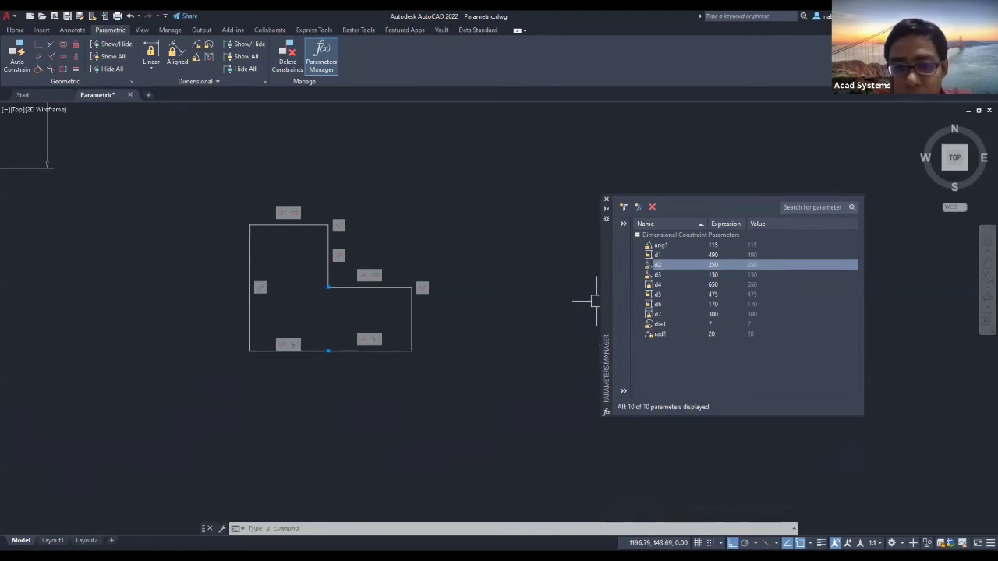
# - Add a horizontal linear dimensional constraint across the L-shape's top edge, keeping its drawn length
pyautogui.click(150, 56)
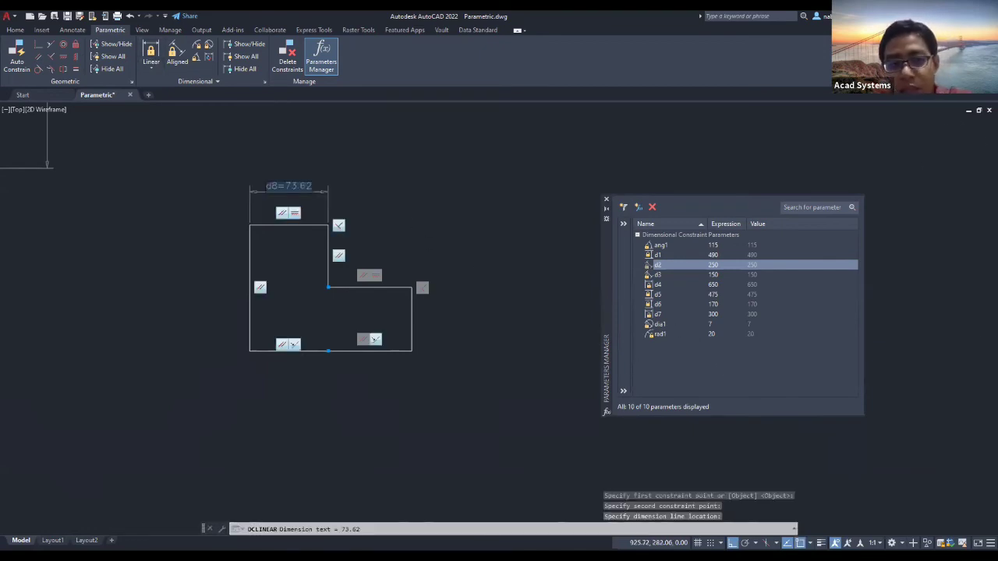
pyautogui.press('Return')
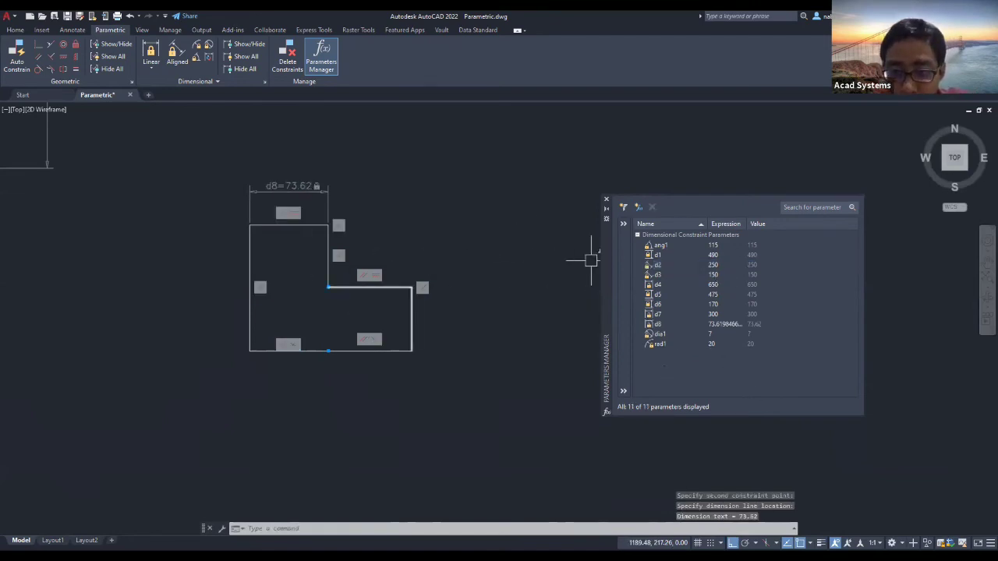
# - Create a user parameter named Base in the Parameters Manager and set its expression to 200
pyautogui.click(640, 208)
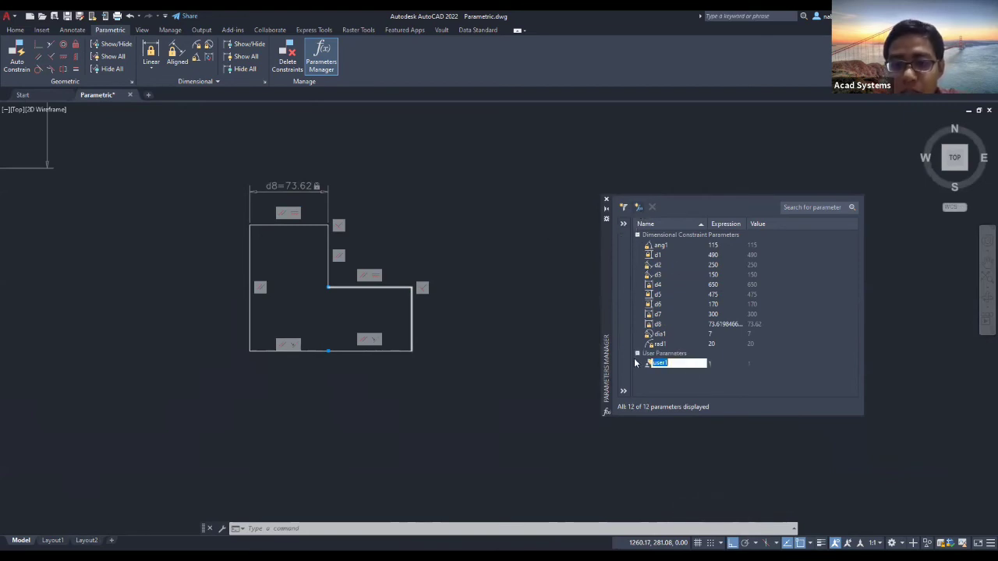
pyautogui.write('Base')
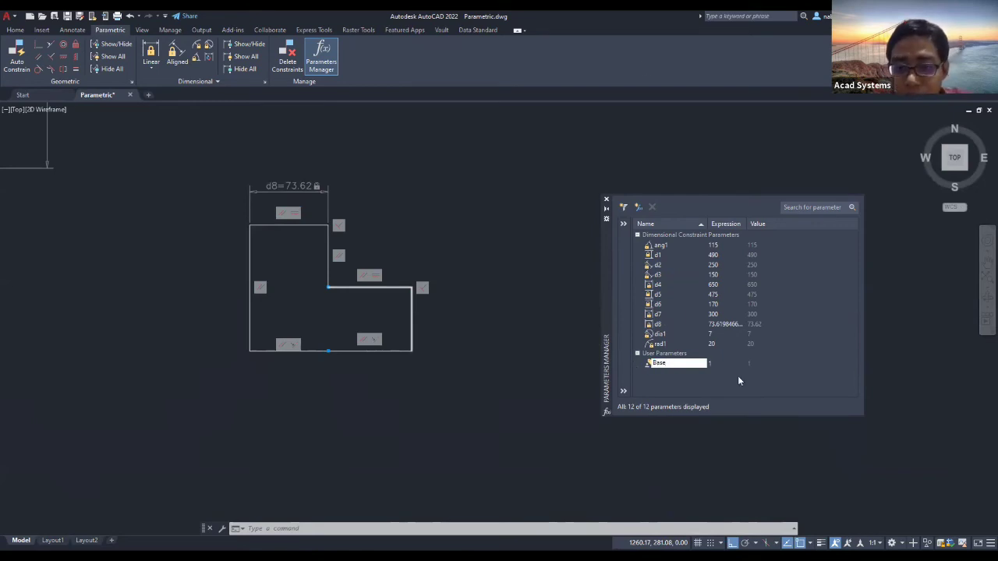
pyautogui.click(711, 366)
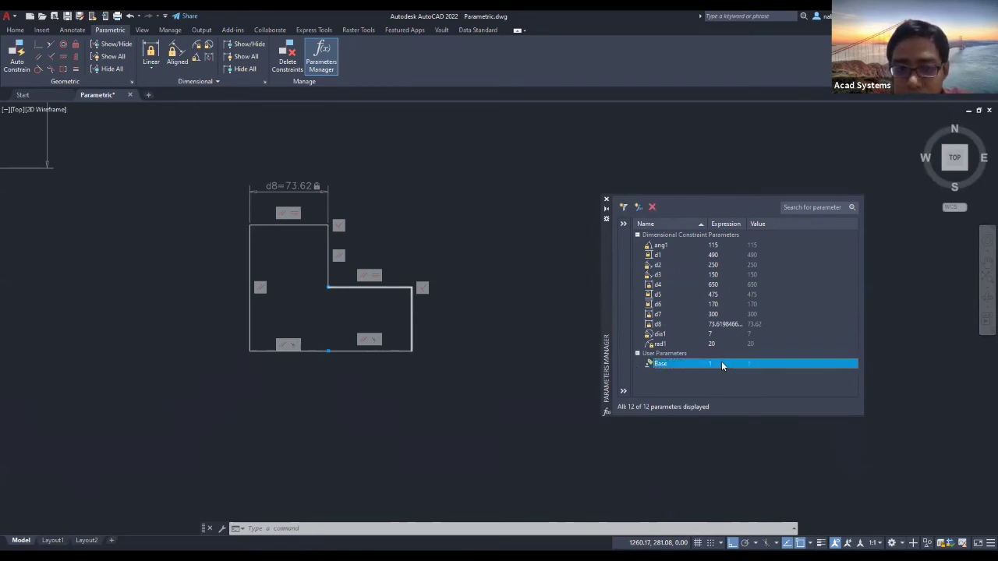
pyautogui.doubleClick(724, 363)
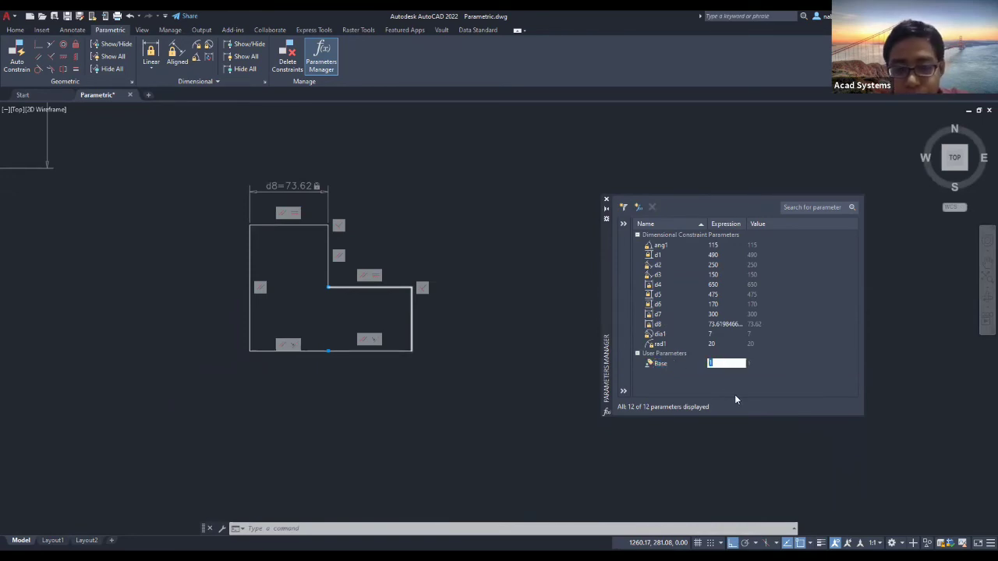
pyautogui.write('2')
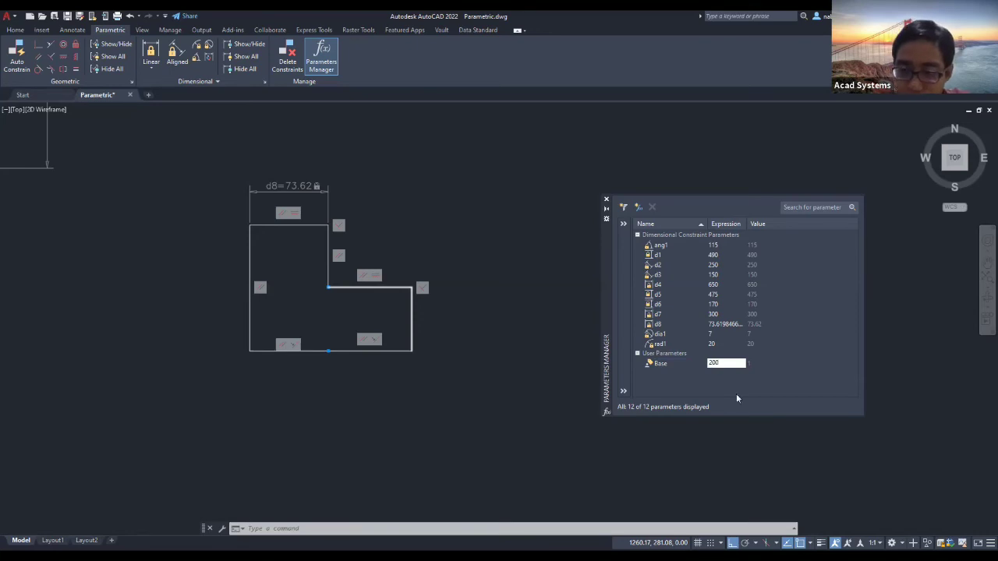
pyautogui.write('00')
pyautogui.press('Return')
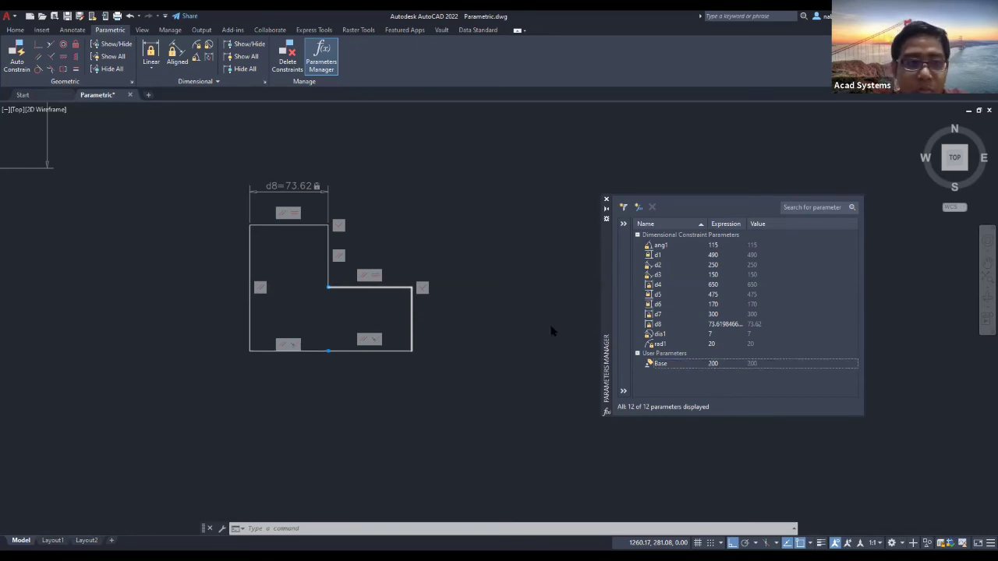
# - Add a horizontal linear dimensional constraint below the L-shape's full bottom edge, driven by the Base parameter
pyautogui.click(156, 52)
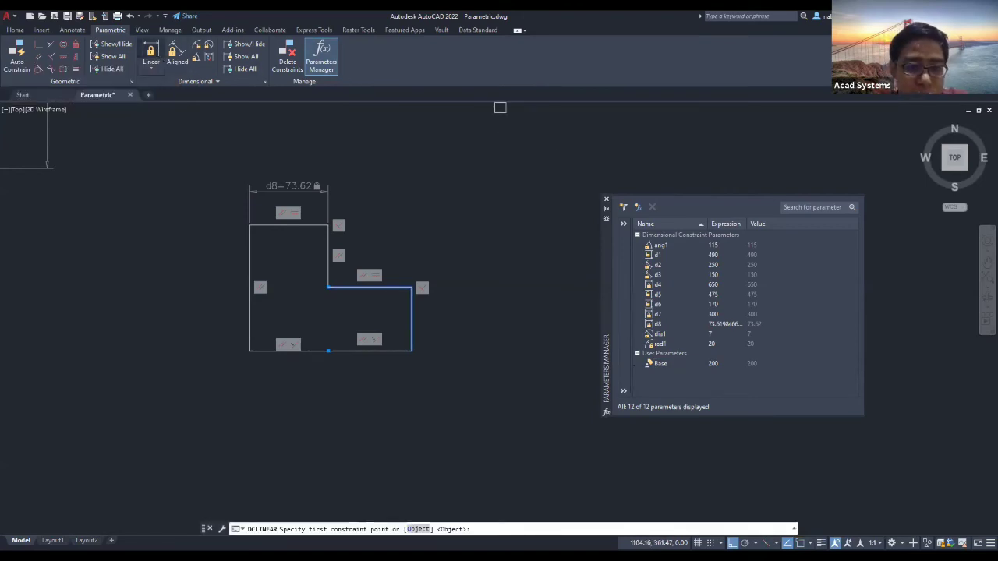
pyautogui.click(350, 386)
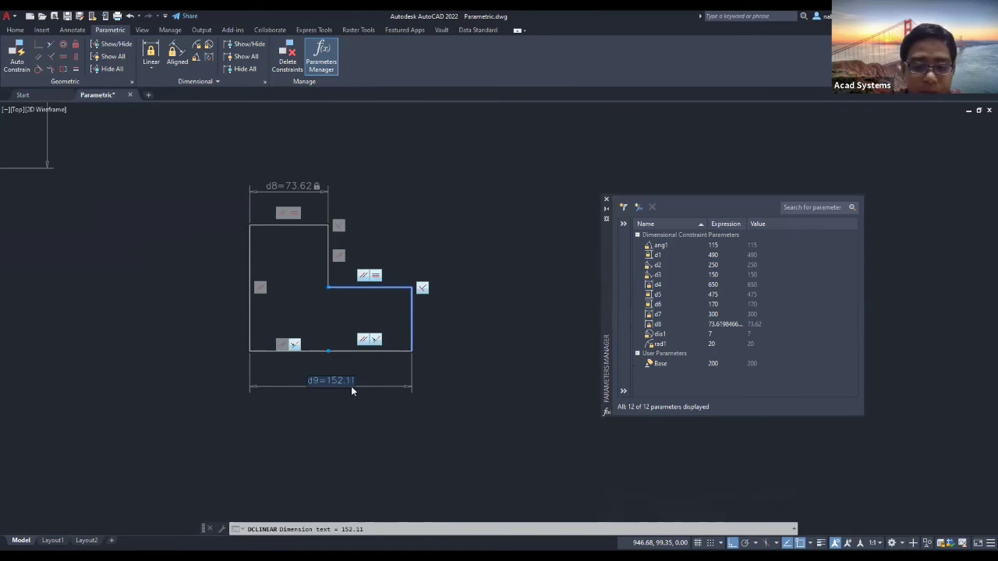
pyautogui.write('148')
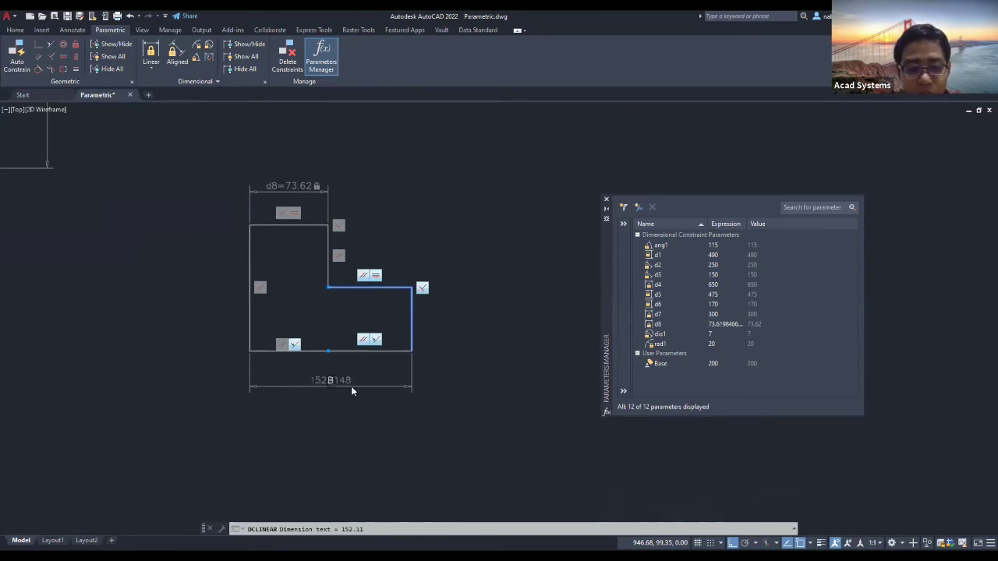
pyautogui.press('Return')
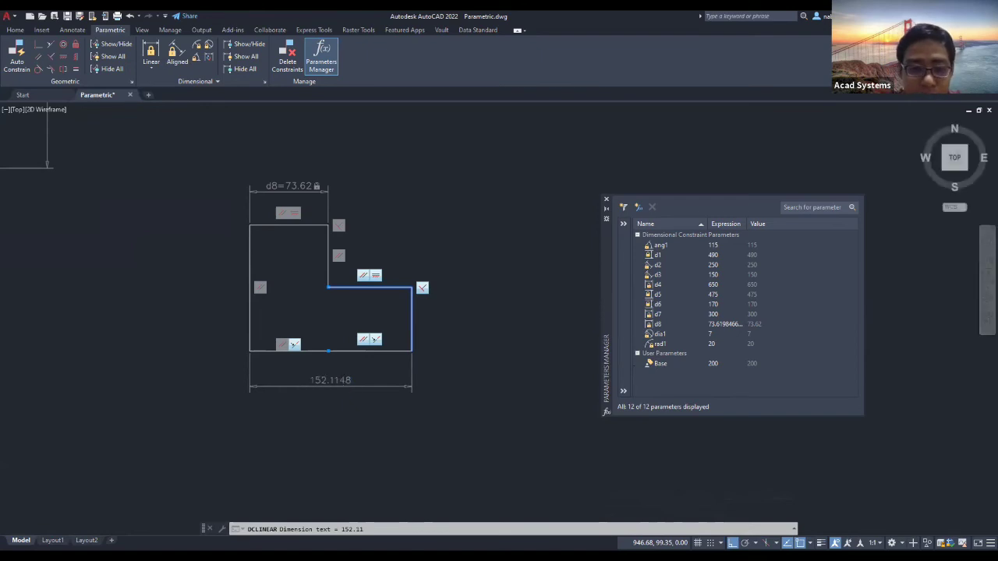
pyautogui.press('Escape')
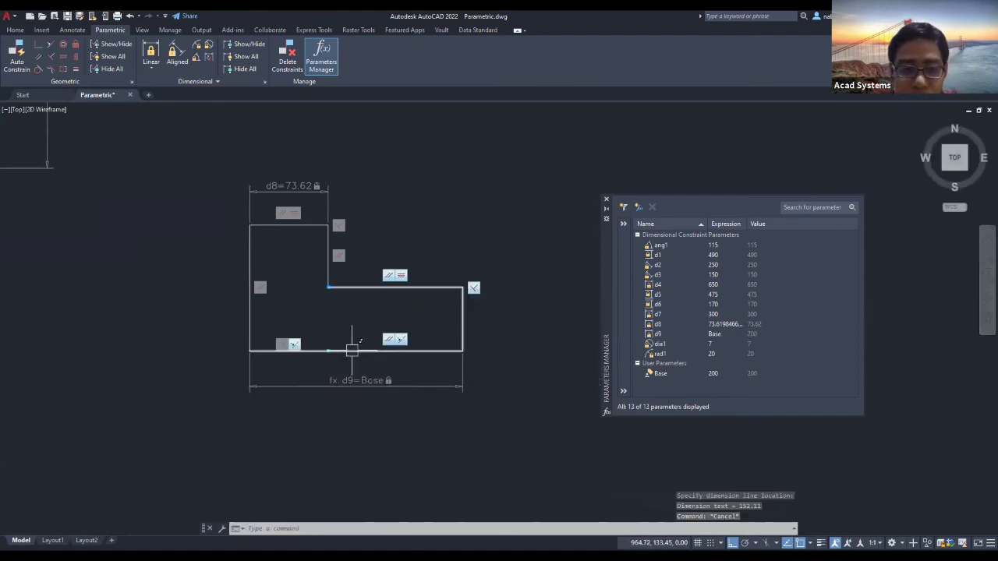
pyautogui.scroll(4, 352, 389)
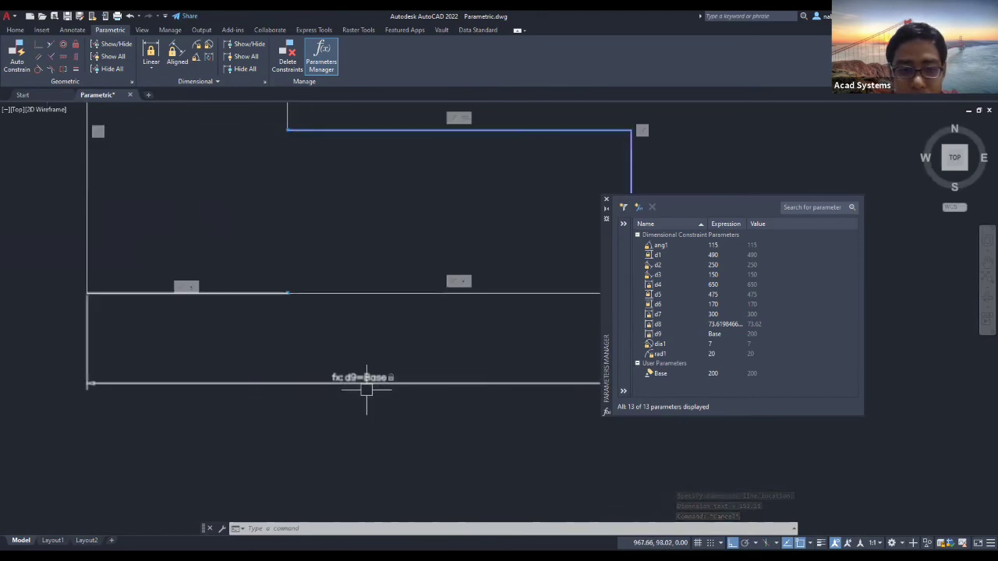
pyautogui.scroll(-5, 366, 386)
pyautogui.moveTo(392, 396); pyautogui.dragTo(365, 405, button='middle')
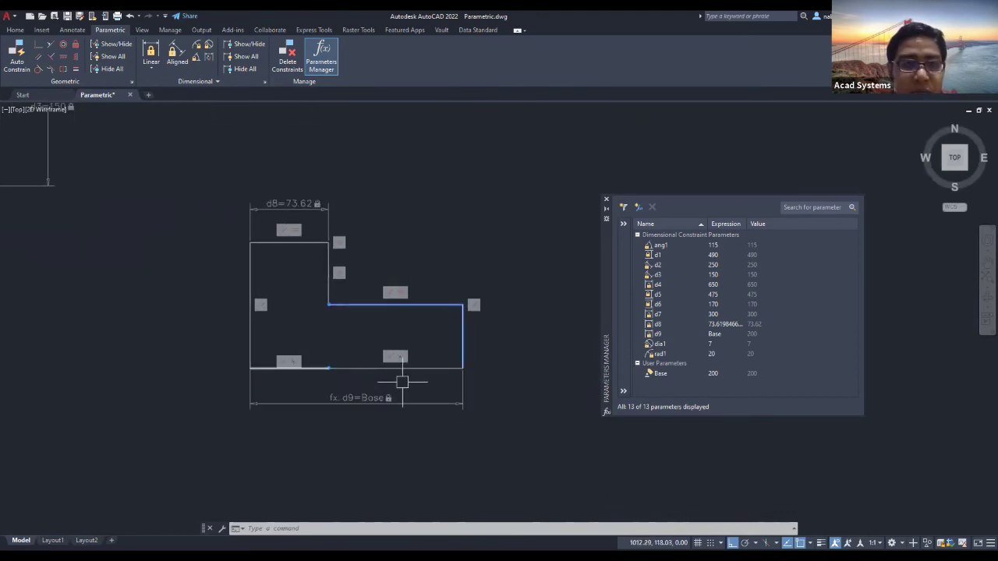
pyautogui.press('Escape')
pyautogui.press('Escape')
pyautogui.press('Escape')
# - Add a vertical linear dimensional constraint to the L-shape's short right edge, named thick with a value of 60
pyautogui.click(235, 152)
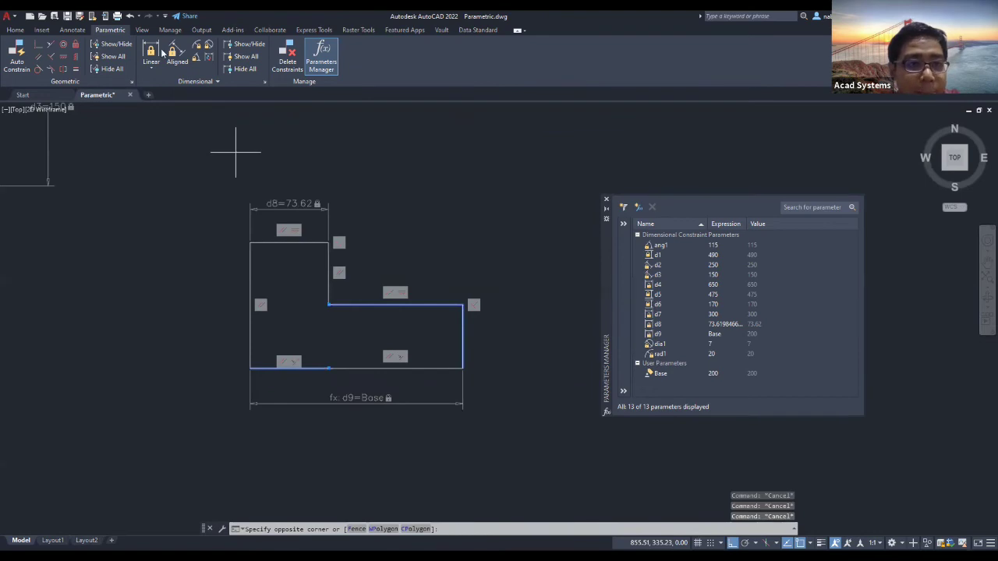
pyautogui.press('Escape')
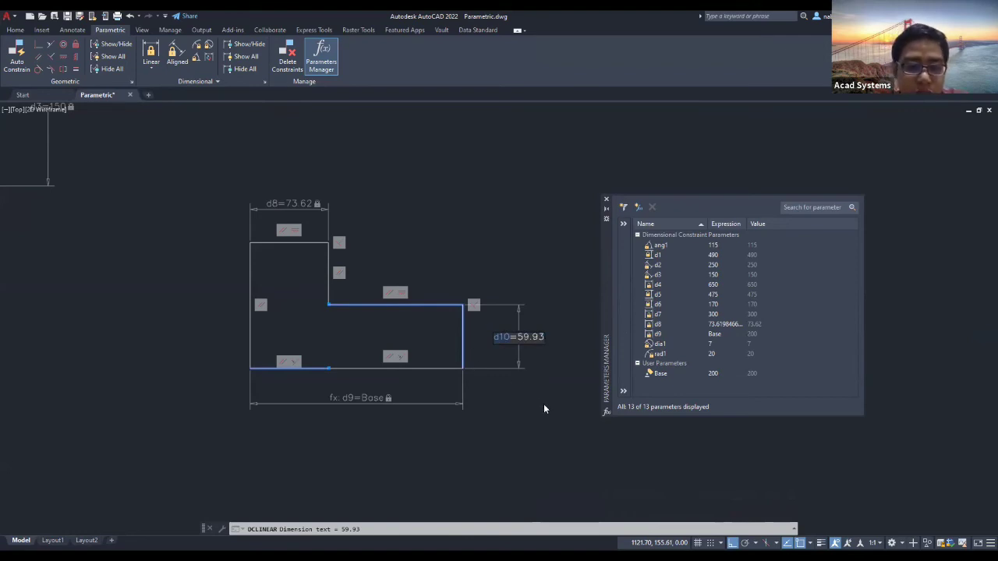
pyautogui.write('thick')
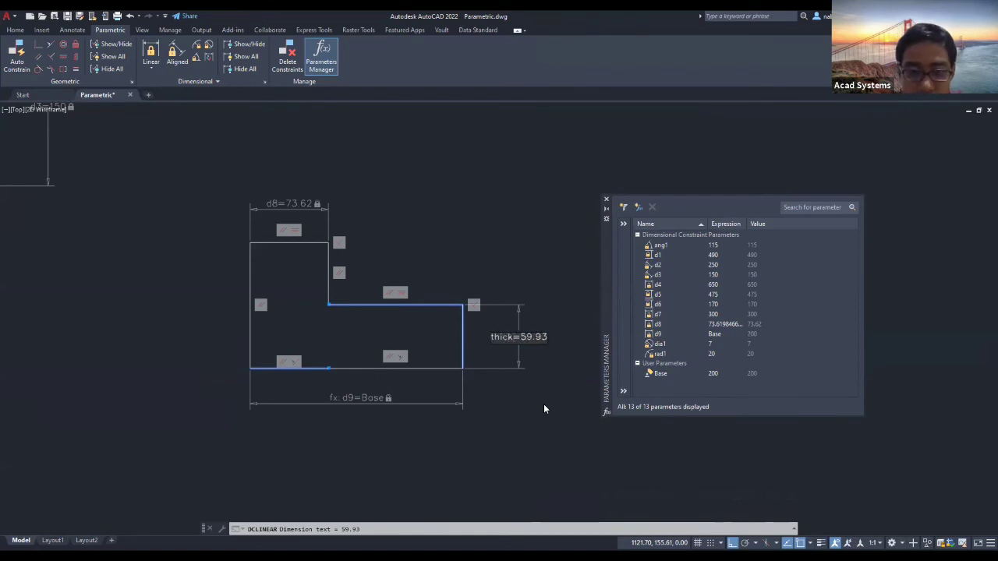
pyautogui.moveTo(522, 337); pyautogui.dragTo(551, 343)
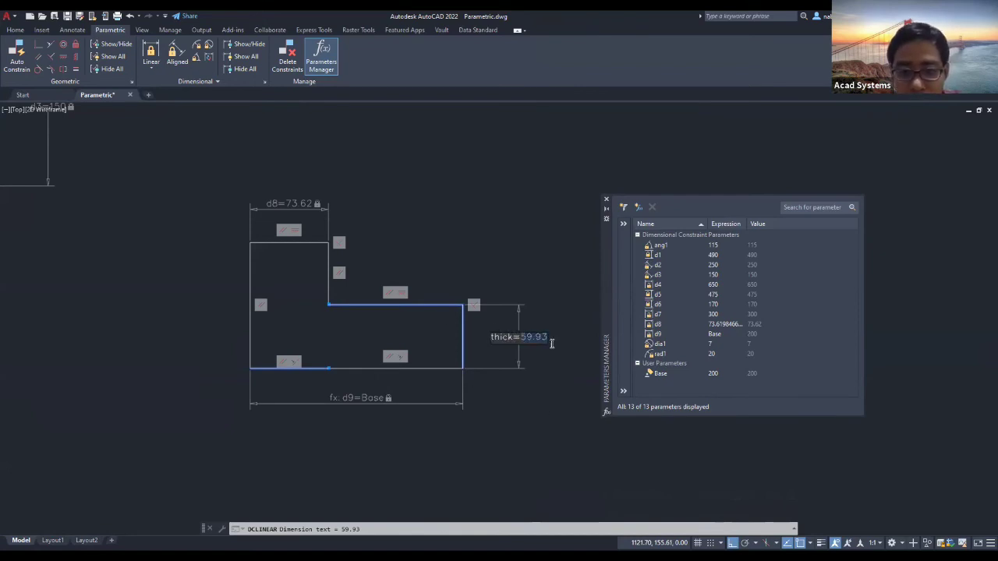
pyautogui.write('60')
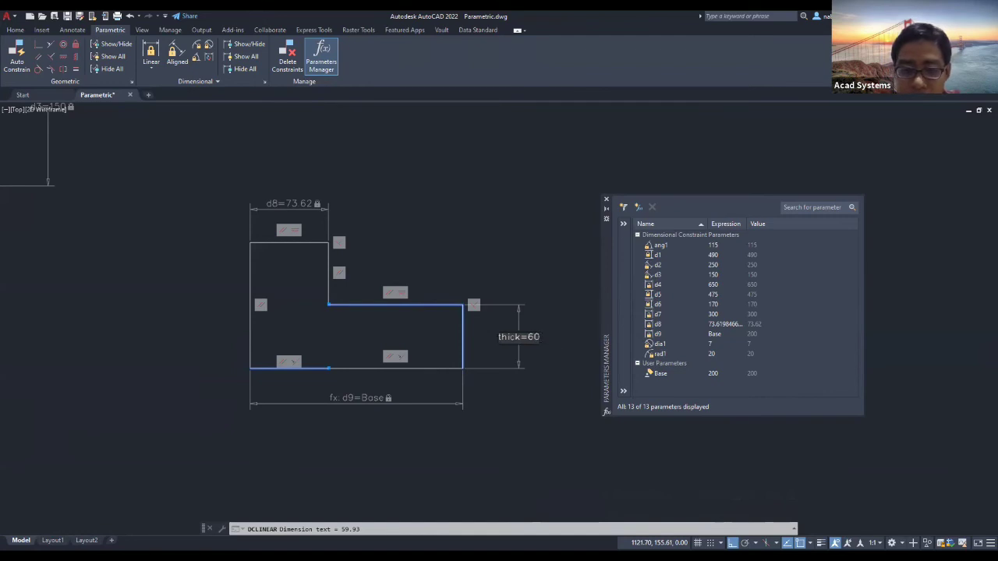
pyautogui.press('Return')
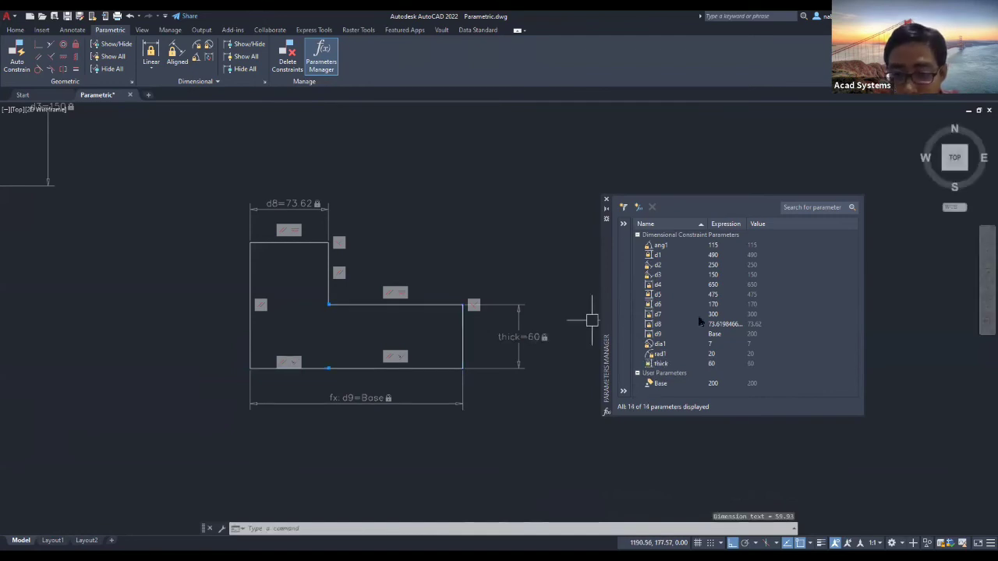
pyautogui.click(662, 365)
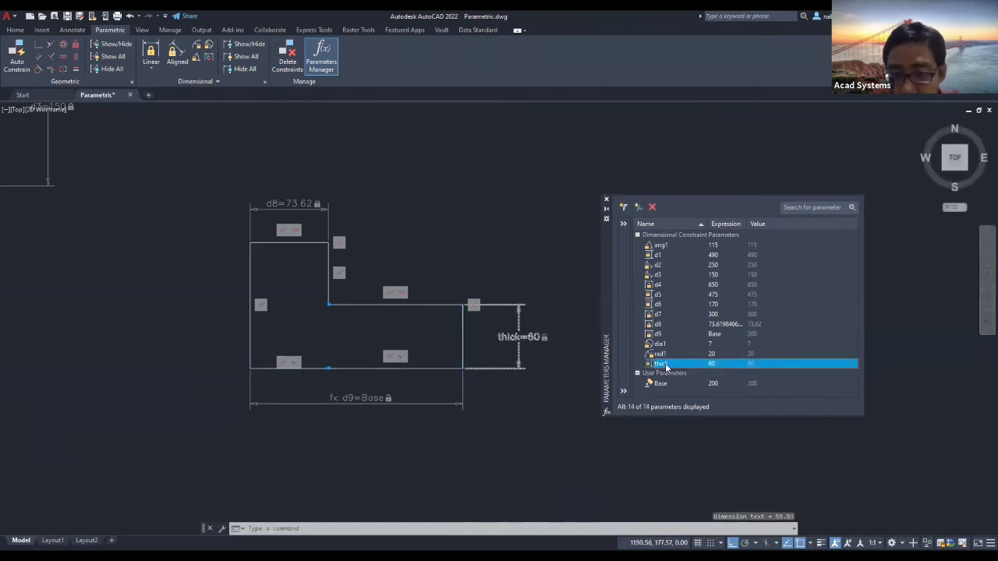
# - Add a vertical linear dimensional constraint along the L-shape's left edge with the expression thick*2
pyautogui.click(697, 393)
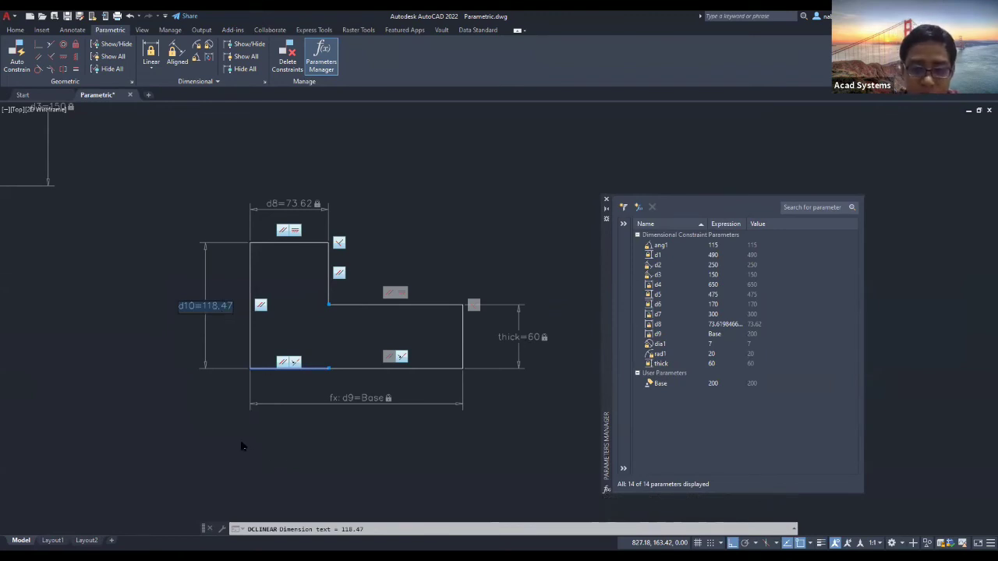
pyautogui.write('thick')
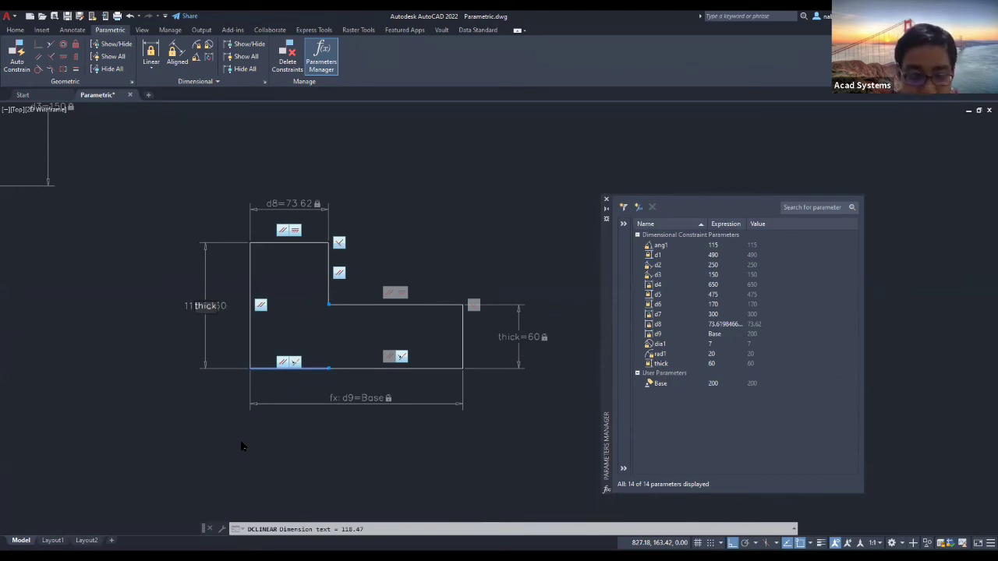
pyautogui.write('*2')
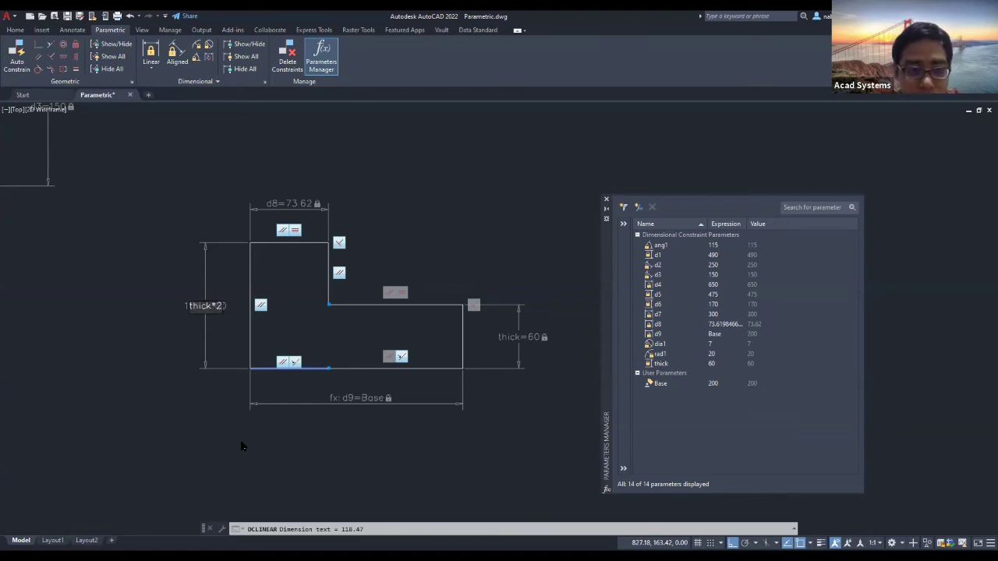
pyautogui.press('Return')
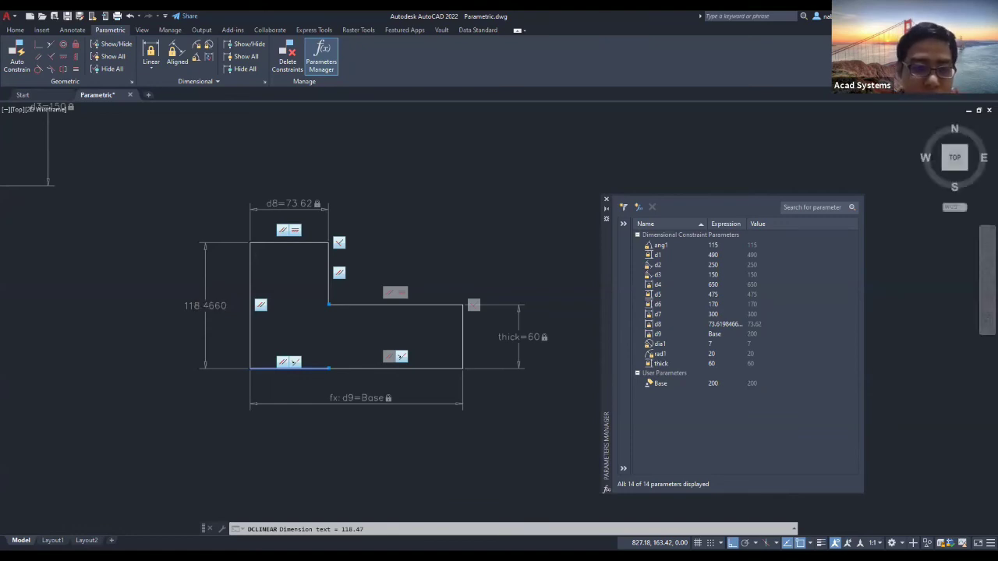
pyautogui.press('Escape')
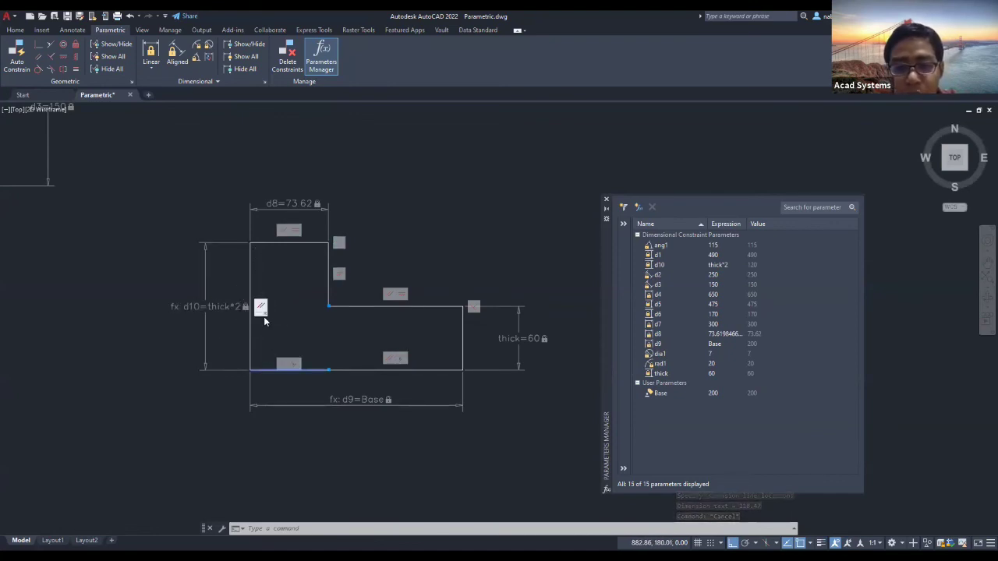
# - Set the thick dimensional constraint on the L-shape's right edge to 30
pyautogui.doubleClick(529, 340)
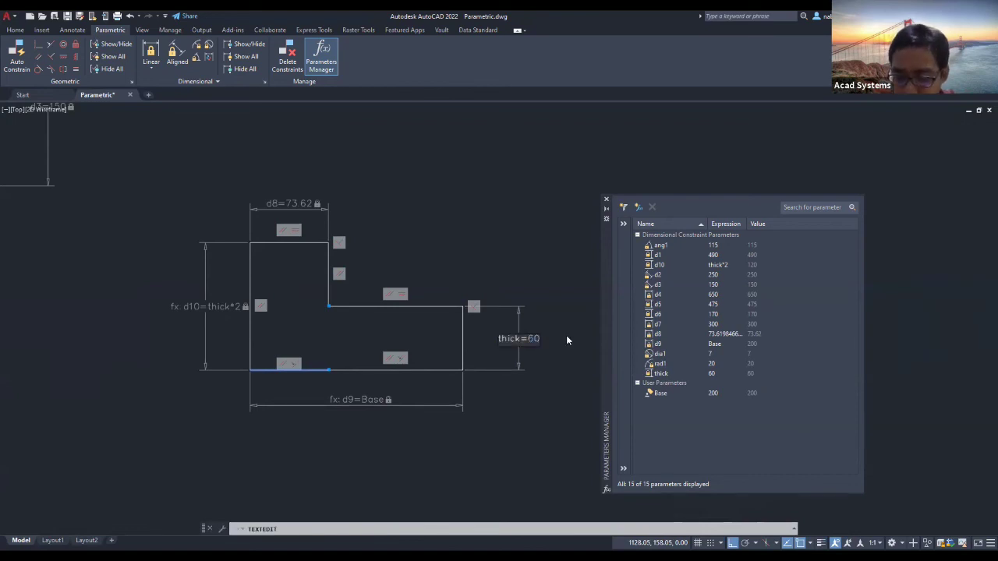
pyautogui.press('Return')
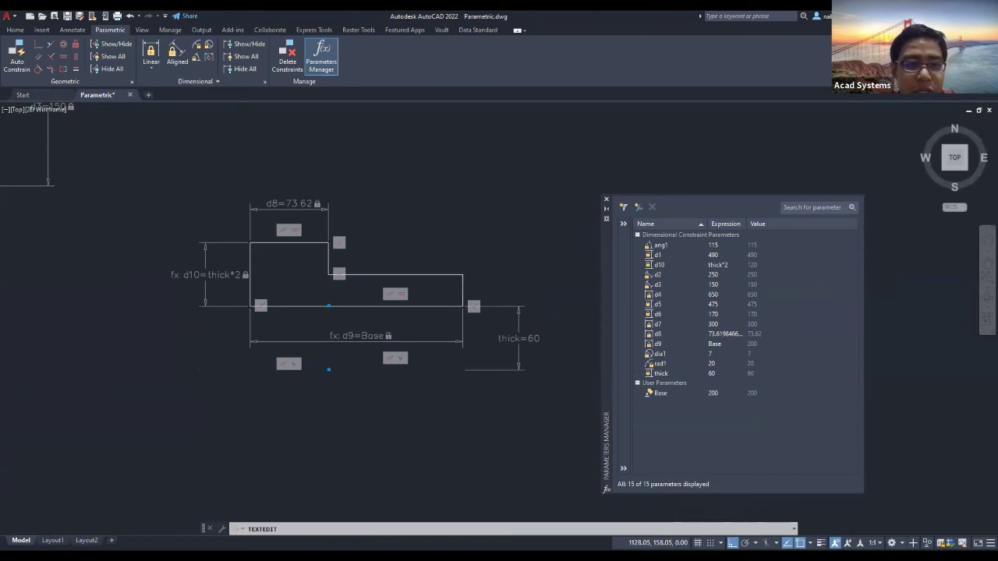
pyautogui.press('Escape')
pyautogui.scroll(-3, 389, 311)
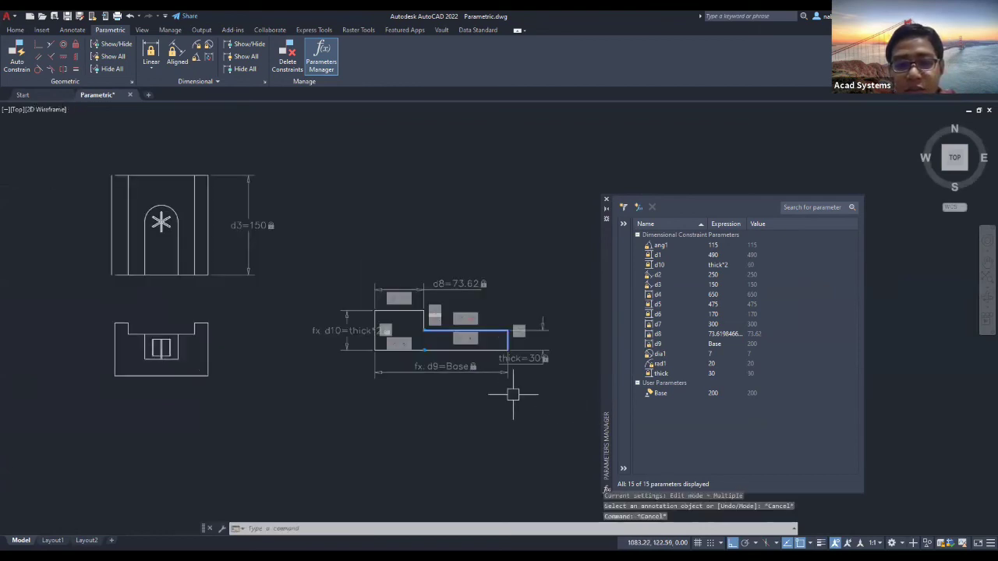
pyautogui.scroll(5, 477, 347)
pyautogui.moveTo(477, 347); pyautogui.dragTo(441, 355, button='middle')
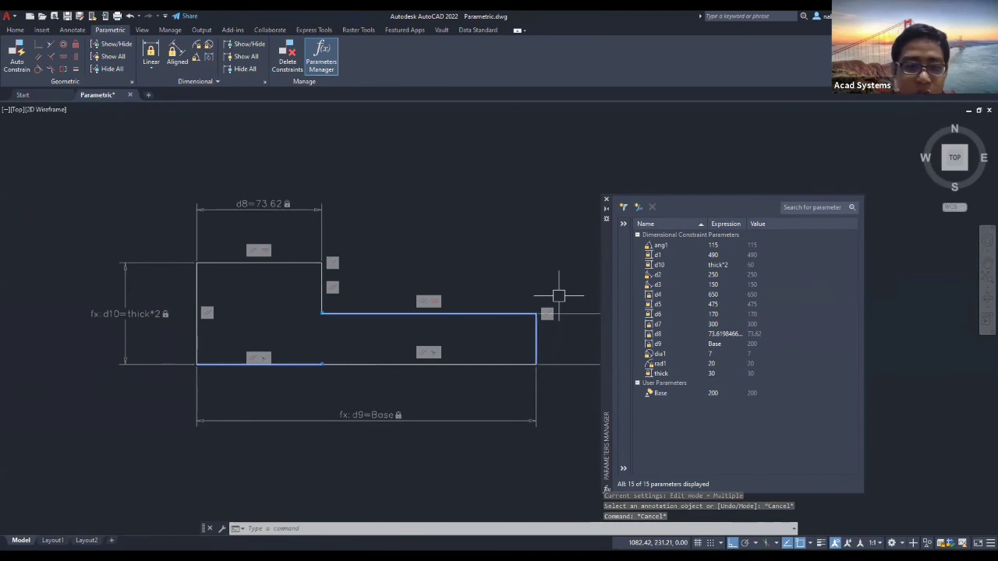
# - Move the Parameters Manager aside so it clears the L-shape's thick dimension, and cancel any active command
pyautogui.moveTo(606, 327); pyautogui.dragTo(664, 317)
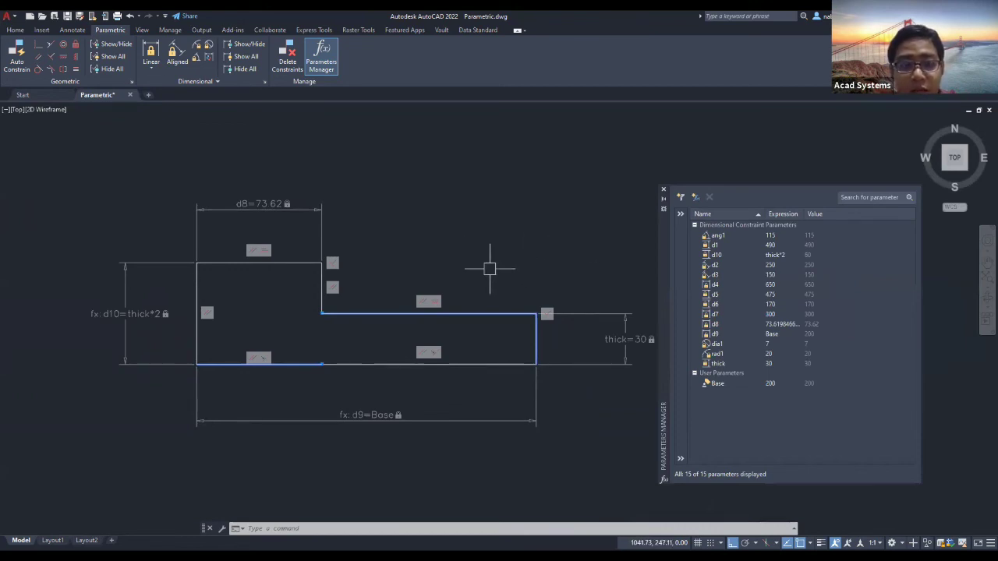
pyautogui.press('Escape')
pyautogui.press('Escape')
pyautogui.press('Escape')
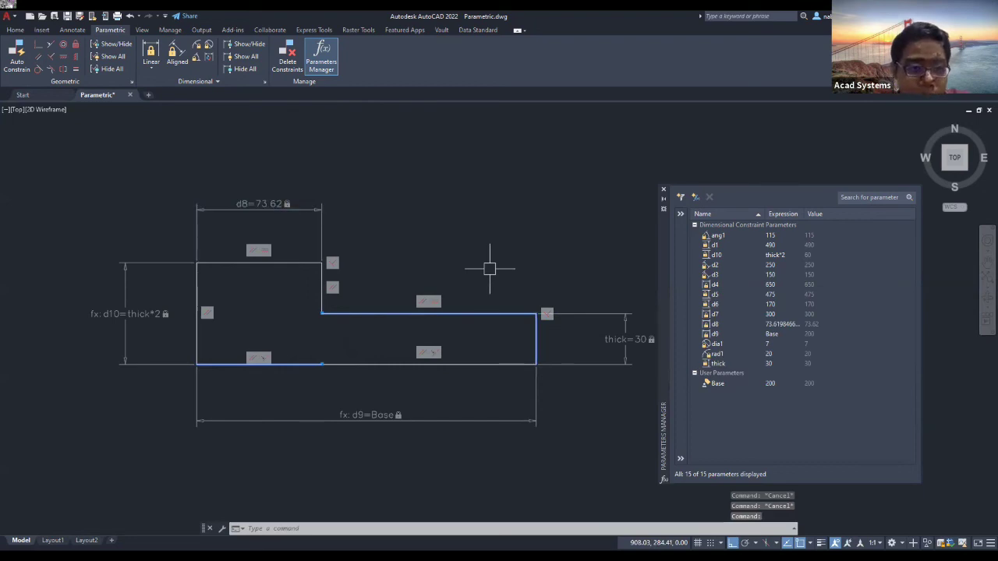
# - Change the L-shape's top-edge dimensional constraint to the expression base/3
pyautogui.doubleClick(283, 208)
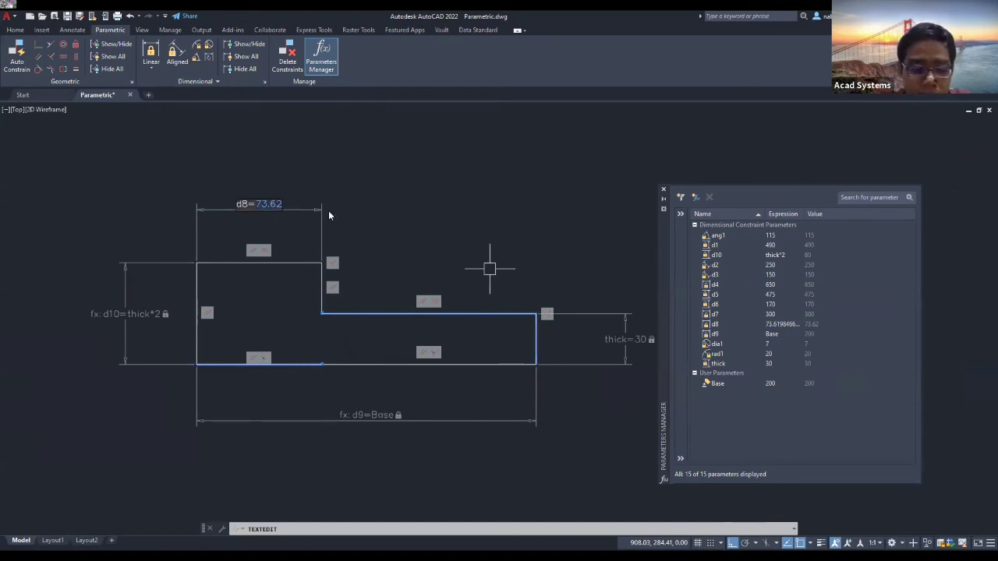
pyautogui.write('base')
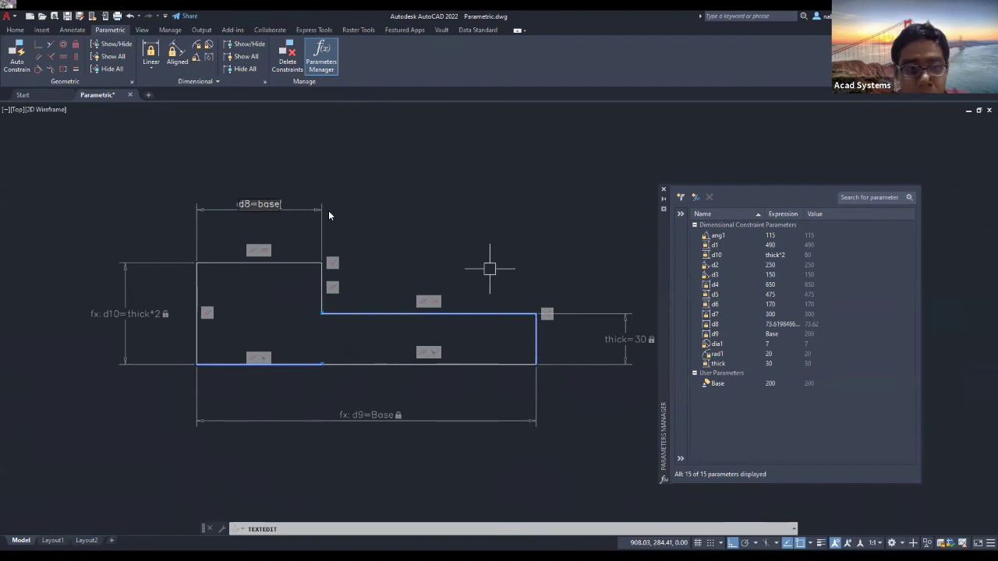
pyautogui.write('/3')
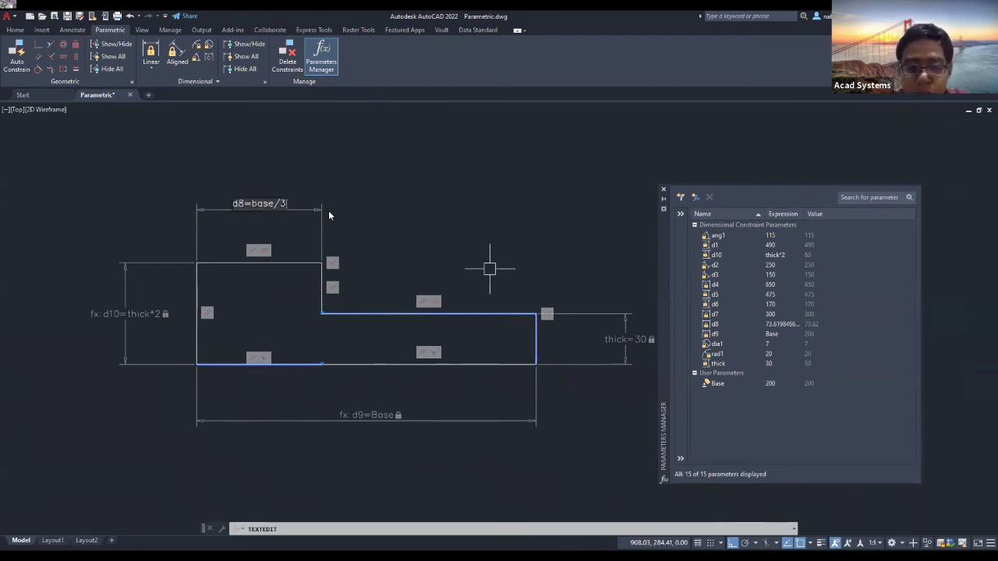
pyautogui.press('Return')
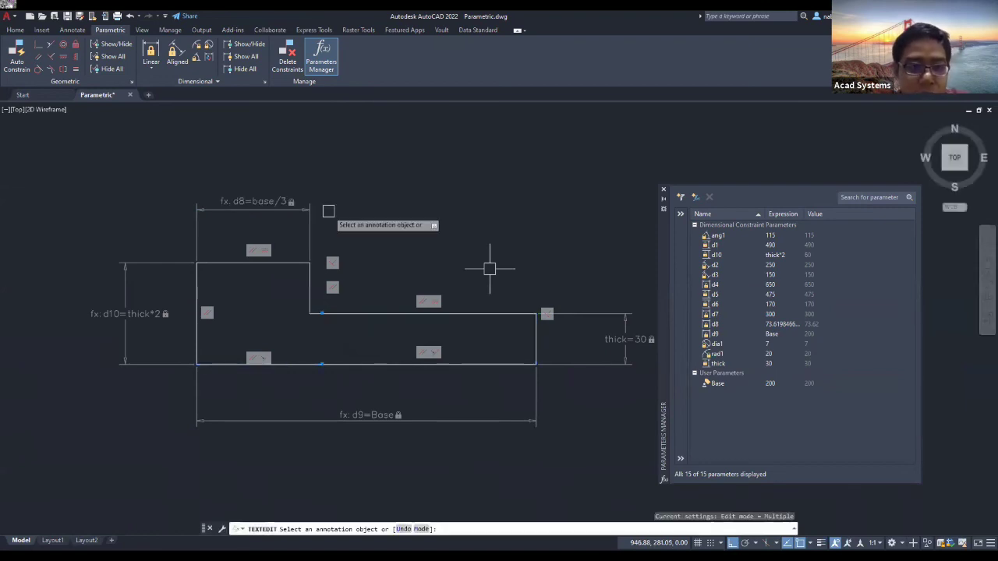
# - End the annotation text editing and look over the whole drawing, from the constrained L-shape to the rectangle, bracket views and geometric constraint samples
pyautogui.press('Escape')
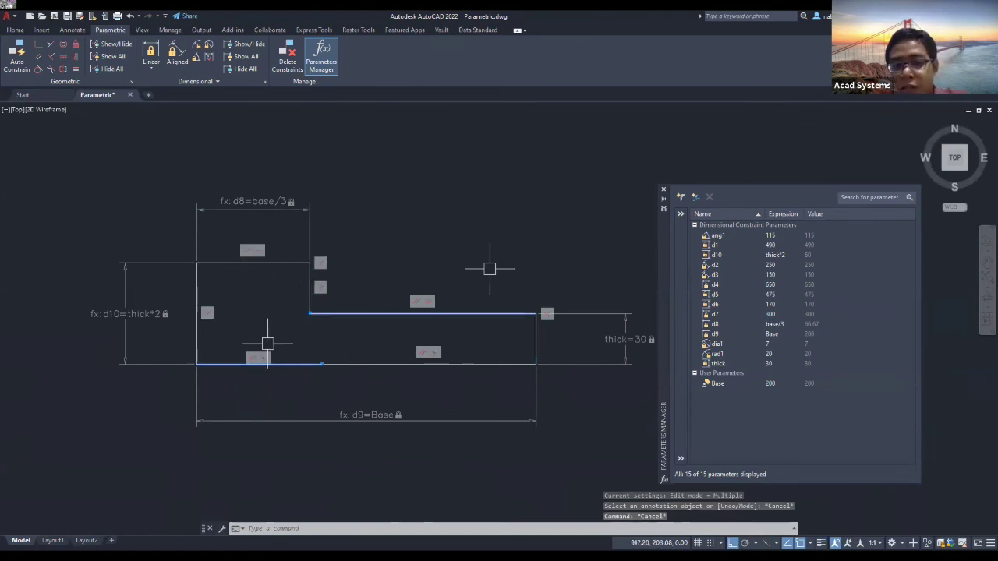
pyautogui.scroll(-2, 522, 402)
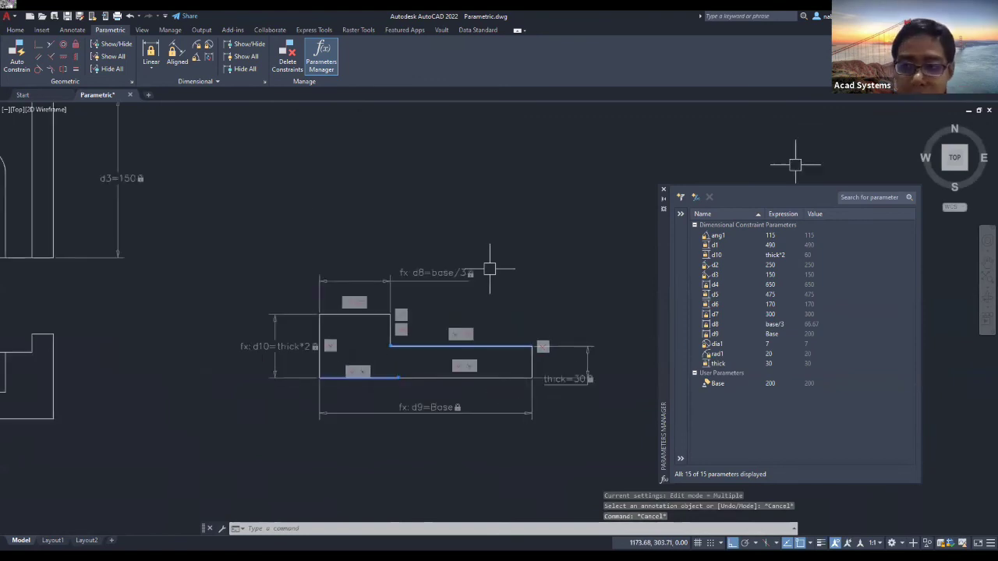
pyautogui.scroll(-2, 453, 234)
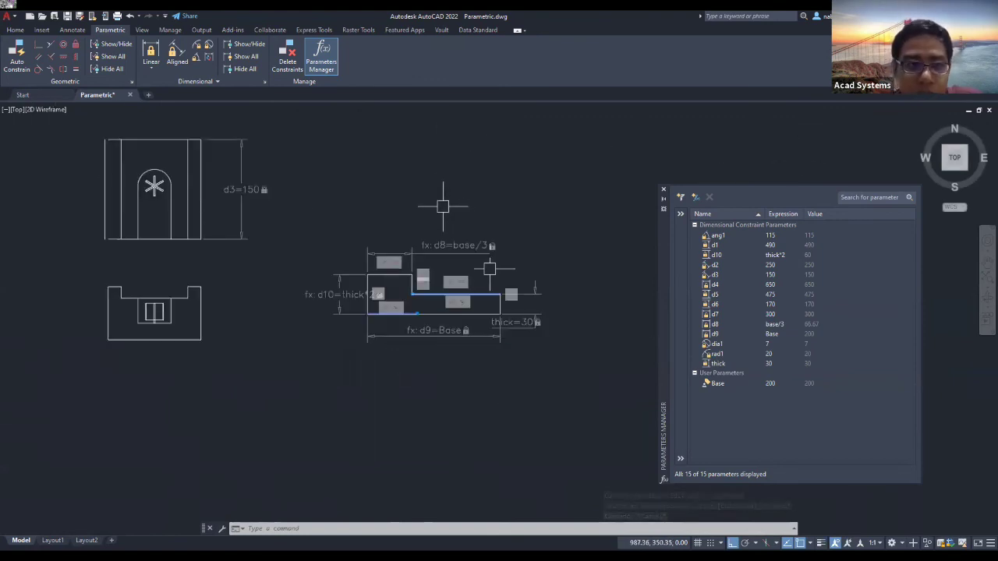
pyautogui.moveTo(308, 189); pyautogui.dragTo(387, 233, button='middle')
pyautogui.scroll(-2, 423, 257)
pyautogui.moveTo(296, 229); pyautogui.dragTo(445, 191, button='middle')
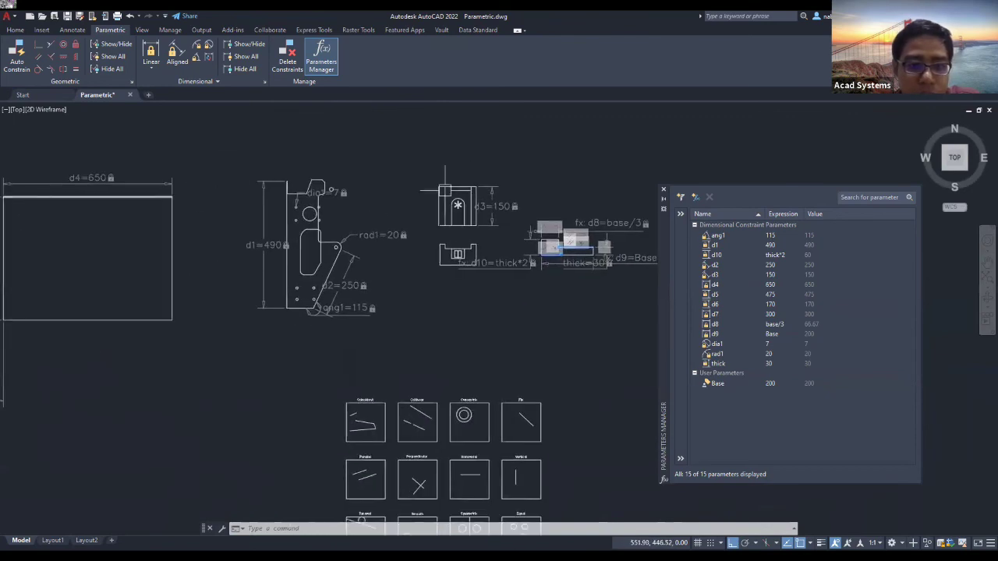
pyautogui.moveTo(233, 206); pyautogui.dragTo(267, 200, button='middle')
pyautogui.scroll(-2, 252, 208)
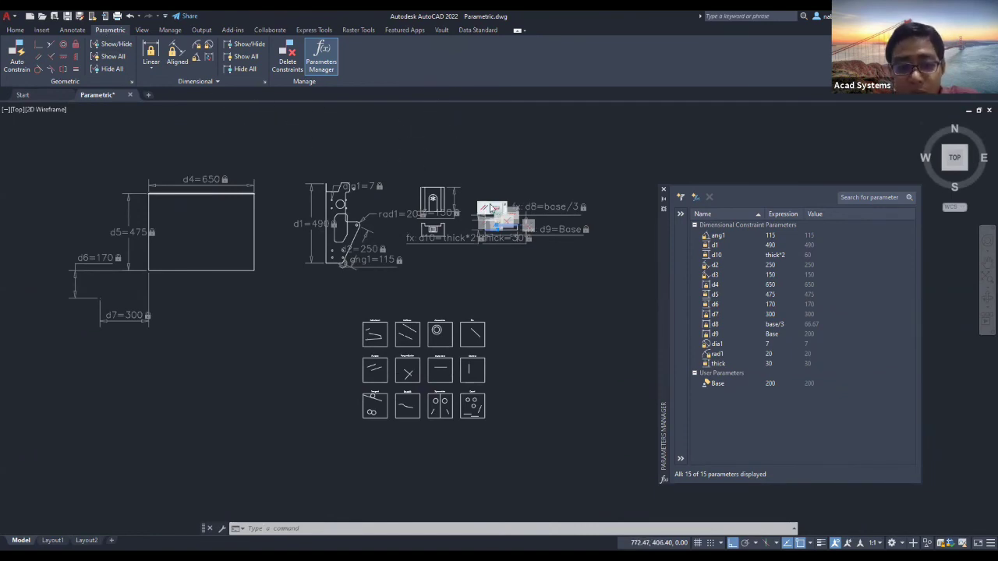
pyautogui.scroll(2, 409, 239)
pyautogui.scroll(-2, 577, 248)
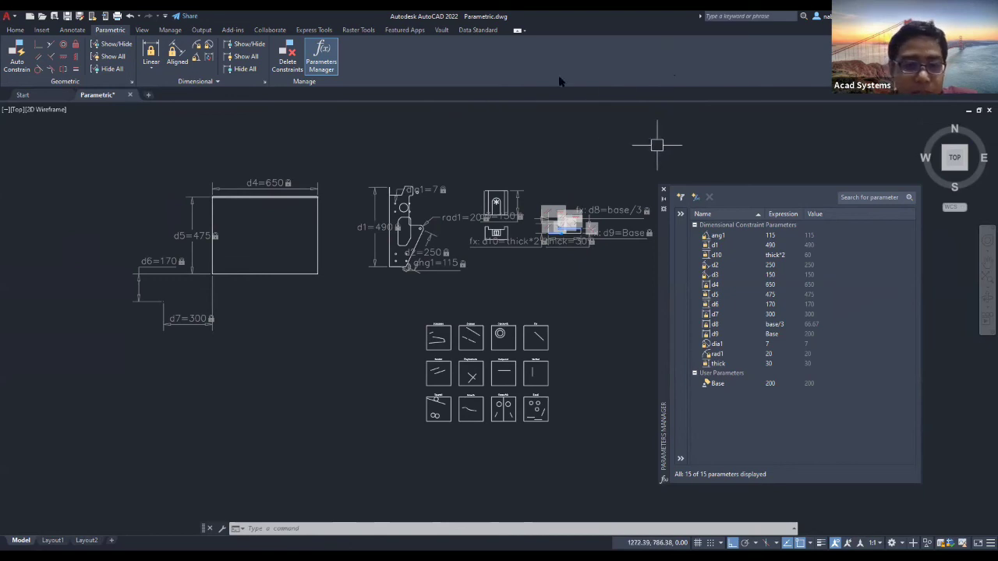
# - Shift the Parameters Manager palette slightly closer to the drawing, keeping it clear of the constrained shapes
pyautogui.click(690, 153)
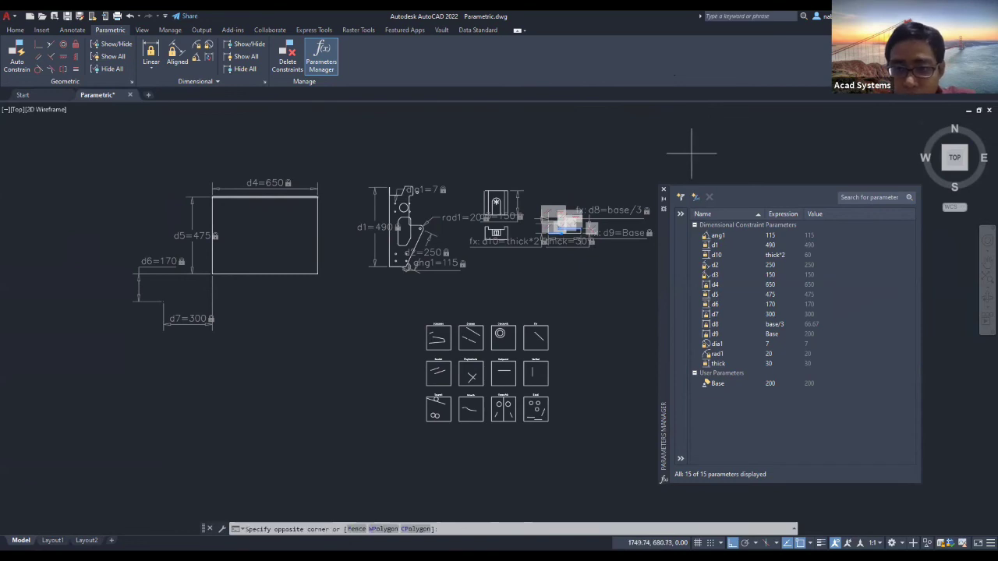
pyautogui.click(690, 154)
pyautogui.moveTo(609, 148)
pyautogui.mouseDown(button='middle')
pyautogui.moveTo(450, 151)
pyautogui.moveTo(551, 163)
pyautogui.mouseUp(button='middle')
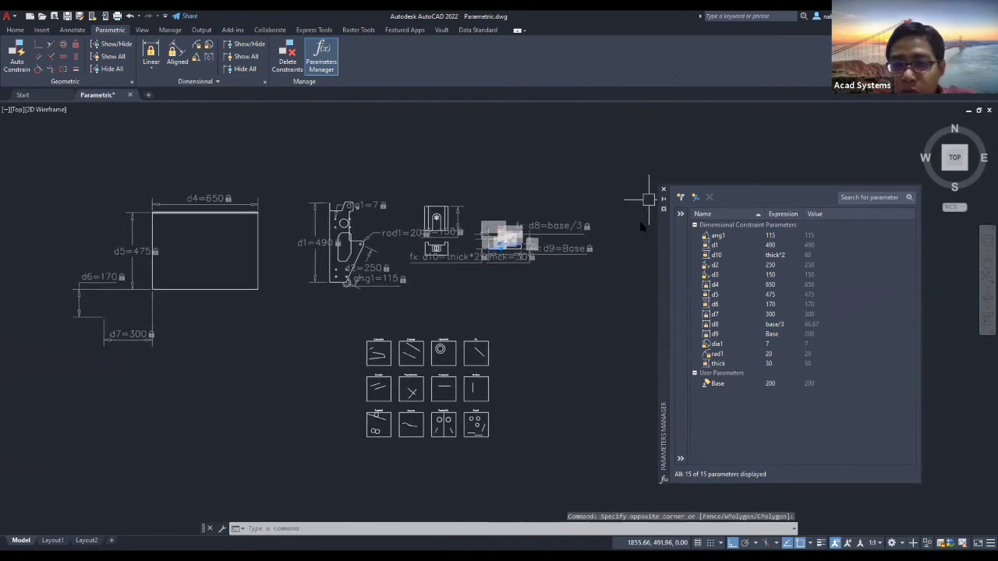
pyautogui.moveTo(664, 234); pyautogui.dragTo(639, 221)
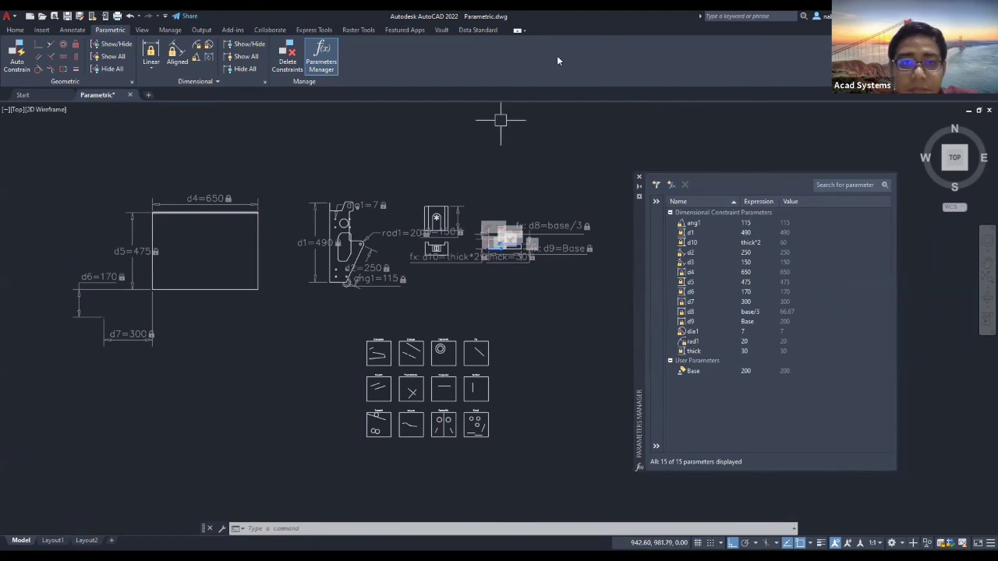
# - Switch to the Chrome browser and open acadsystems.com in the empty tab
pyautogui.hotkey('alt', 'Tab')
pyautogui.click(440, 39)
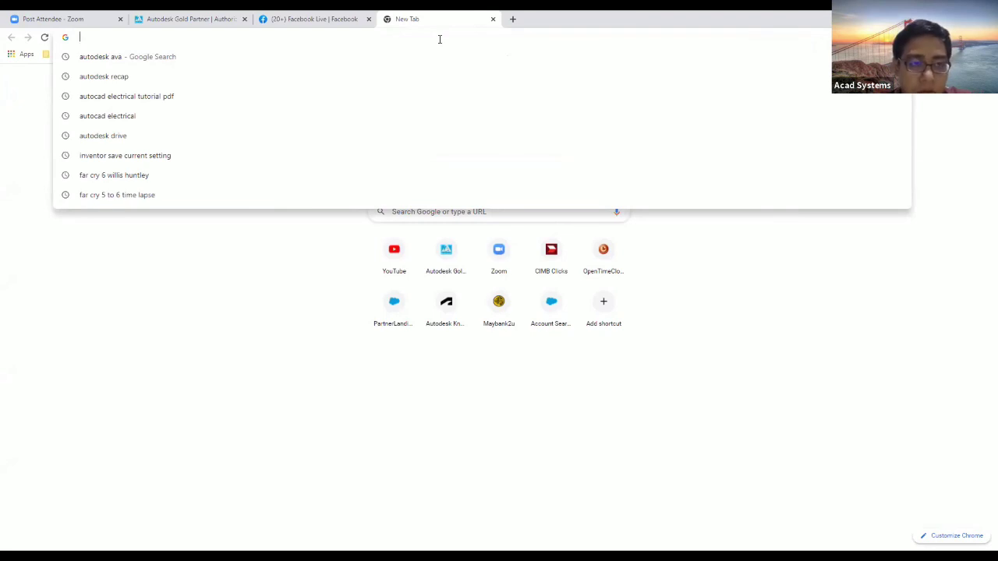
pyautogui.write('acad')
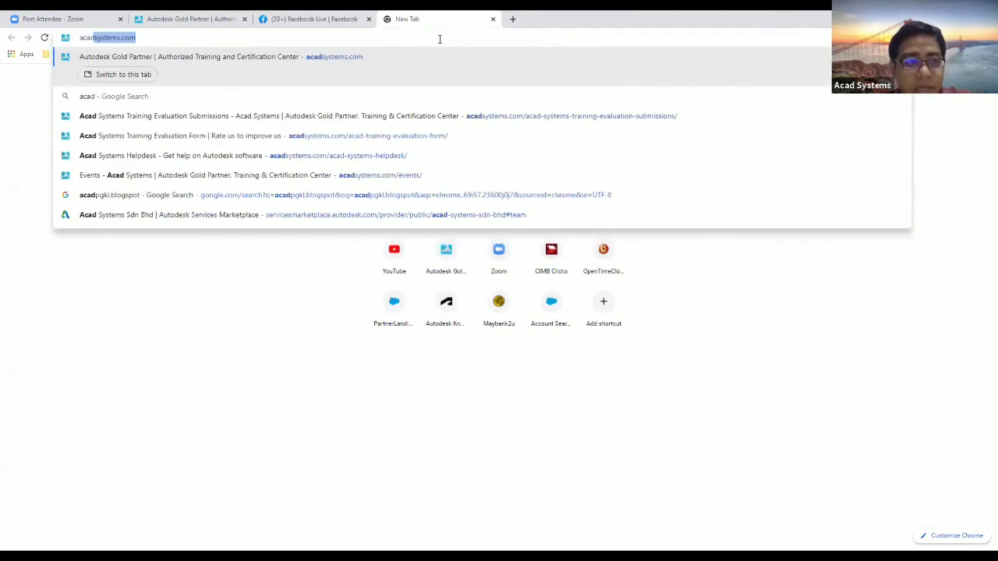
pyautogui.write('systems.com')
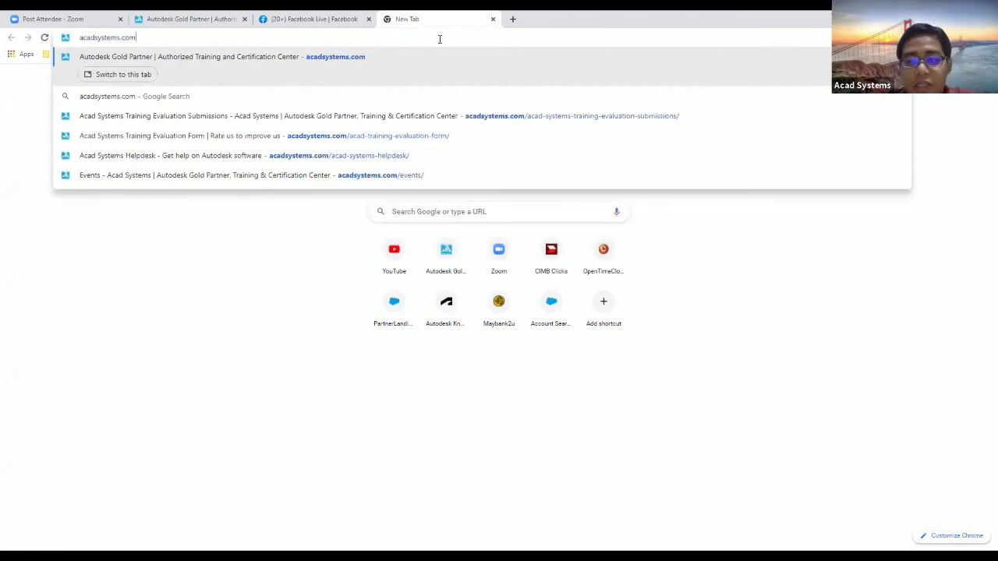
pyautogui.press('Return')
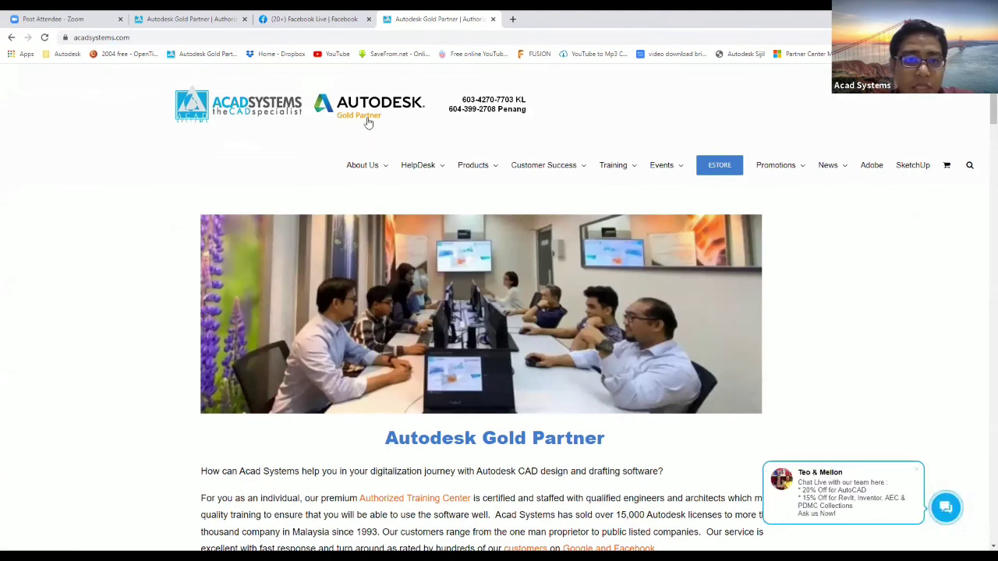
# - Look through the home page's promotions and news, contact section, and latest online lessons, workshops and webinars
pyautogui.moveTo(531, 160)
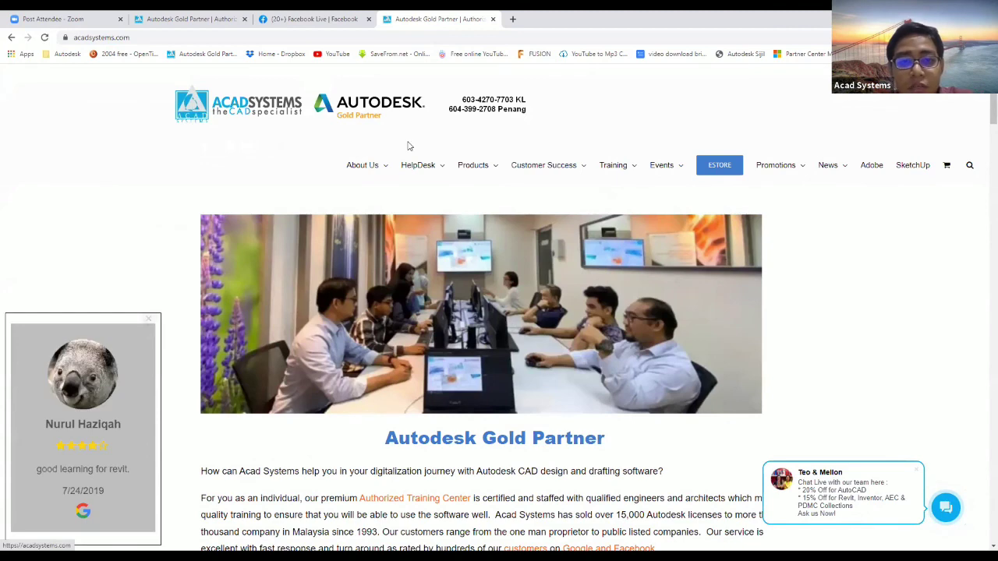
pyautogui.scroll(-4, 365, 160)
pyautogui.scroll(-2, 370, 174)
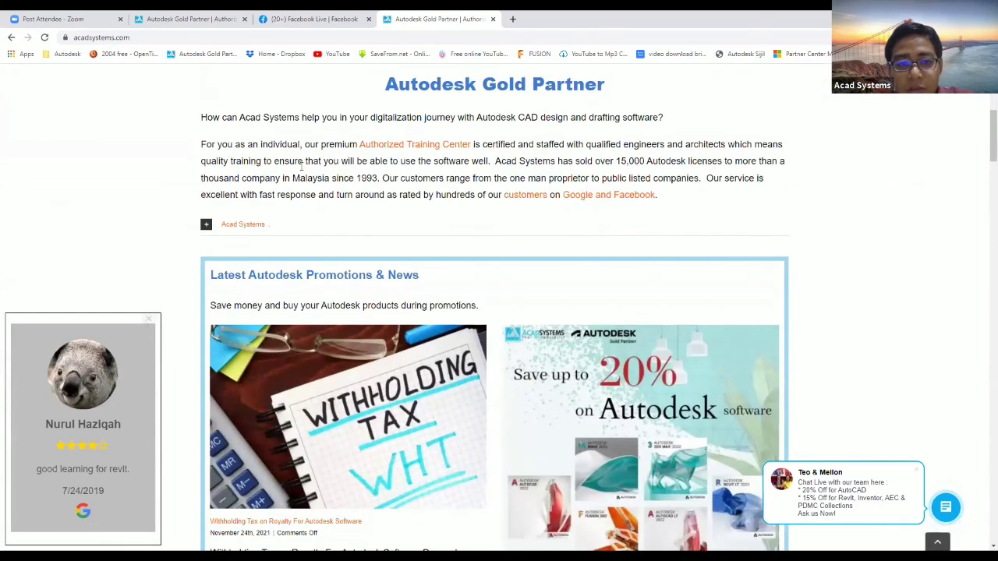
pyautogui.scroll(-3, 370, 174)
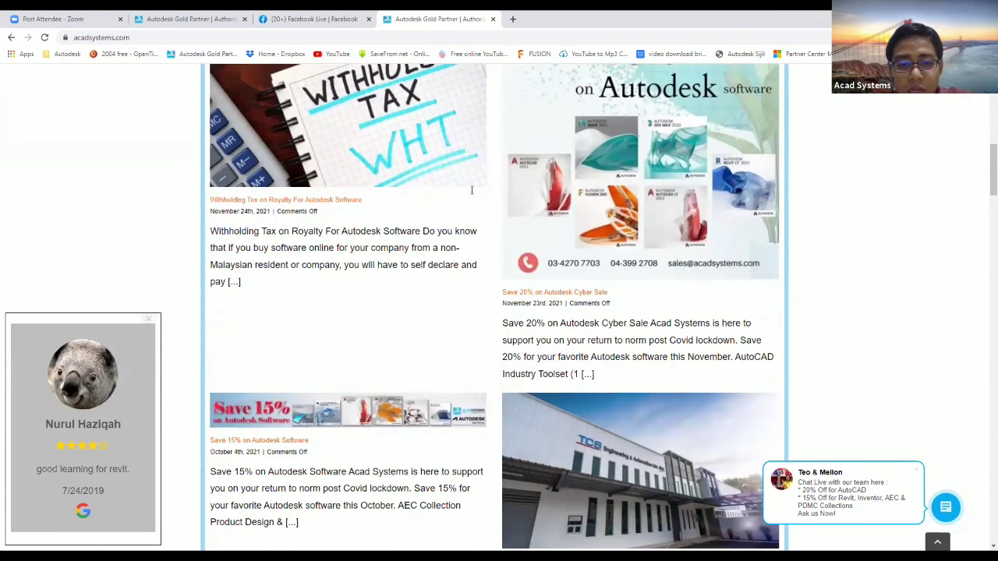
pyautogui.scroll(-10, 437, 182)
pyautogui.scroll(-5, 444, 136)
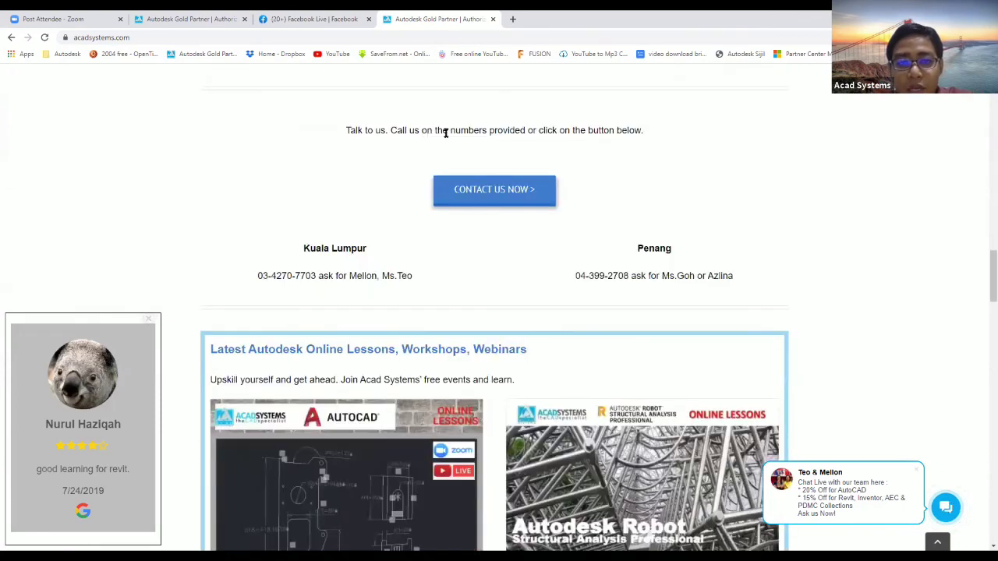
pyautogui.scroll(-2, 441, 135)
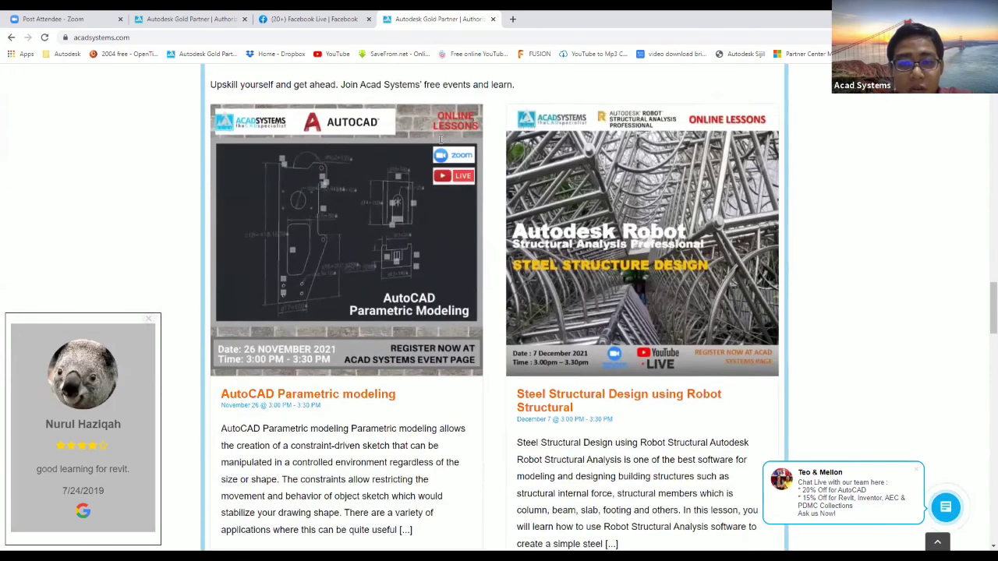
pyautogui.scroll(1, 476, 128)
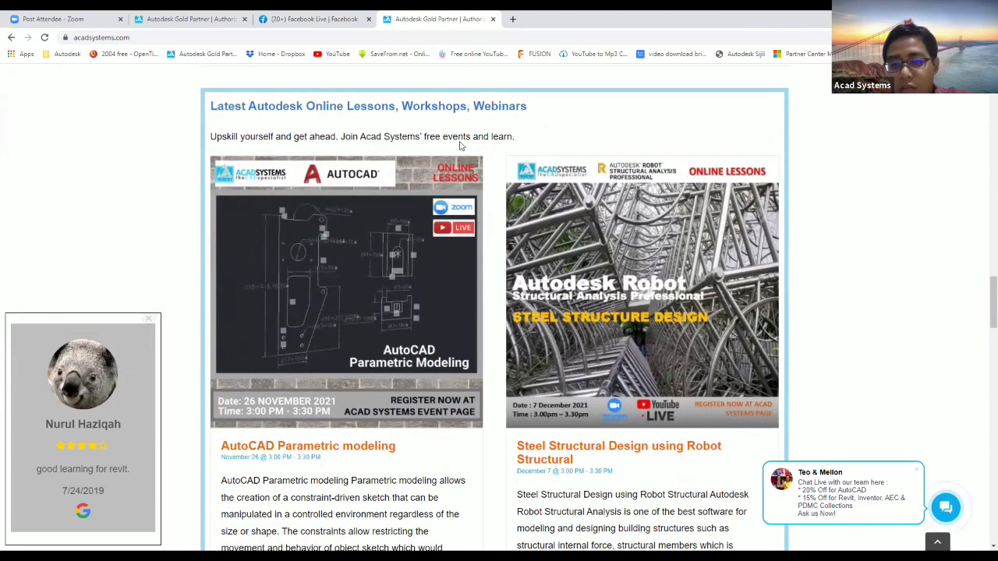
pyautogui.scroll(-1, 474, 176)
pyautogui.scroll(-4, 527, 195)
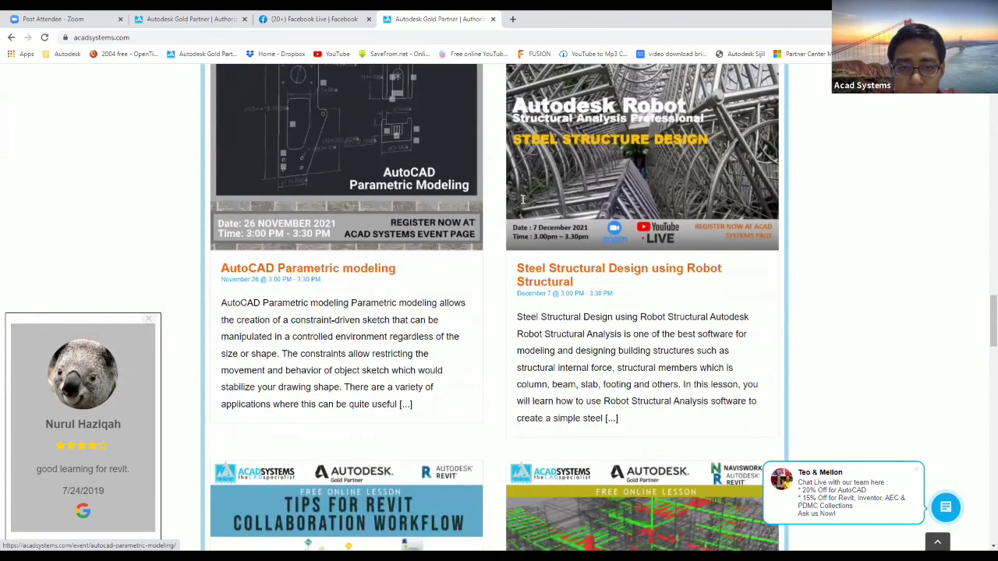
pyautogui.scroll(2, 583, 201)
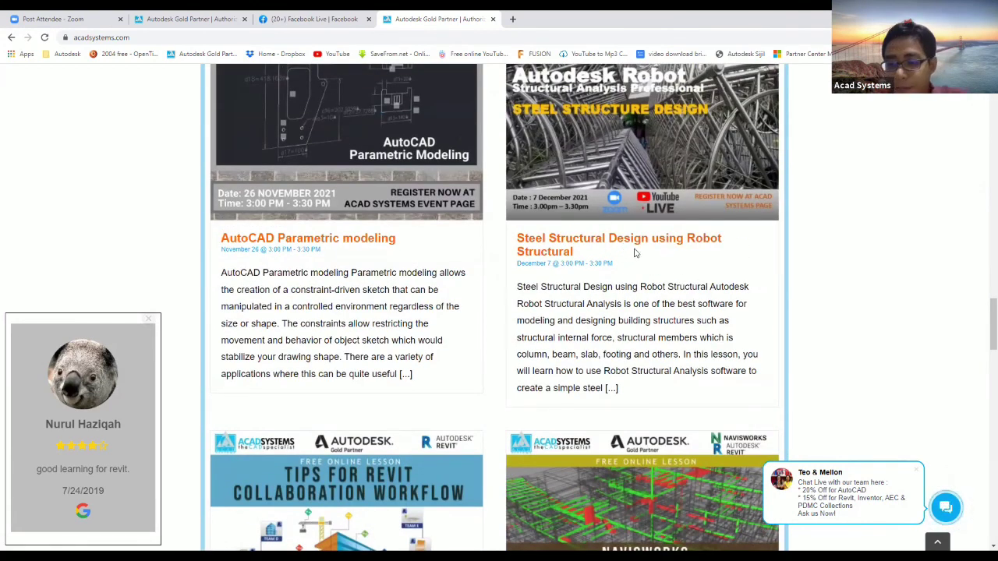
pyautogui.scroll(1, 634, 258)
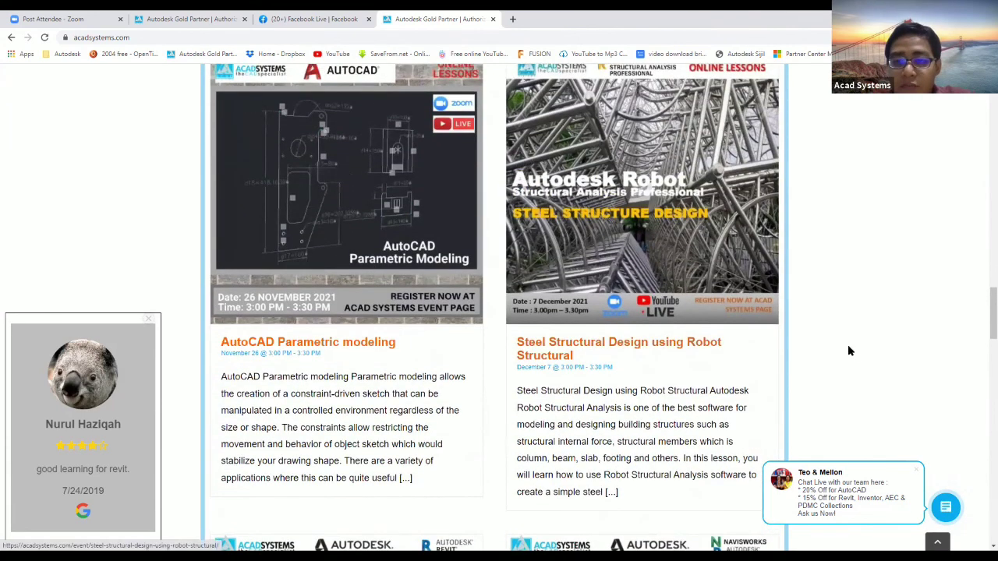
pyautogui.scroll(1, 847, 350)
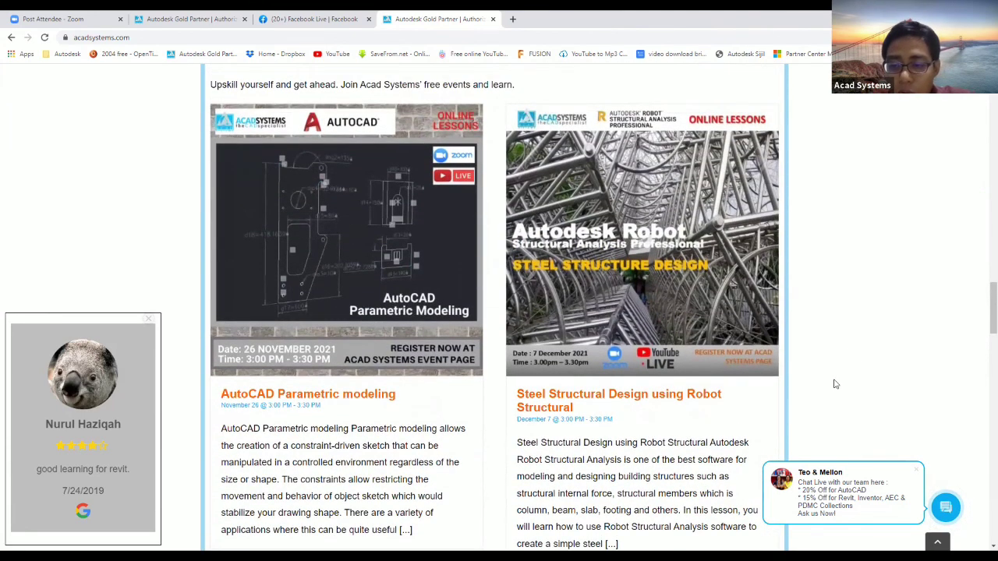
# - Open the website's live chat window to view it, close it, and return to the start of the home page
pyautogui.click(948, 511)
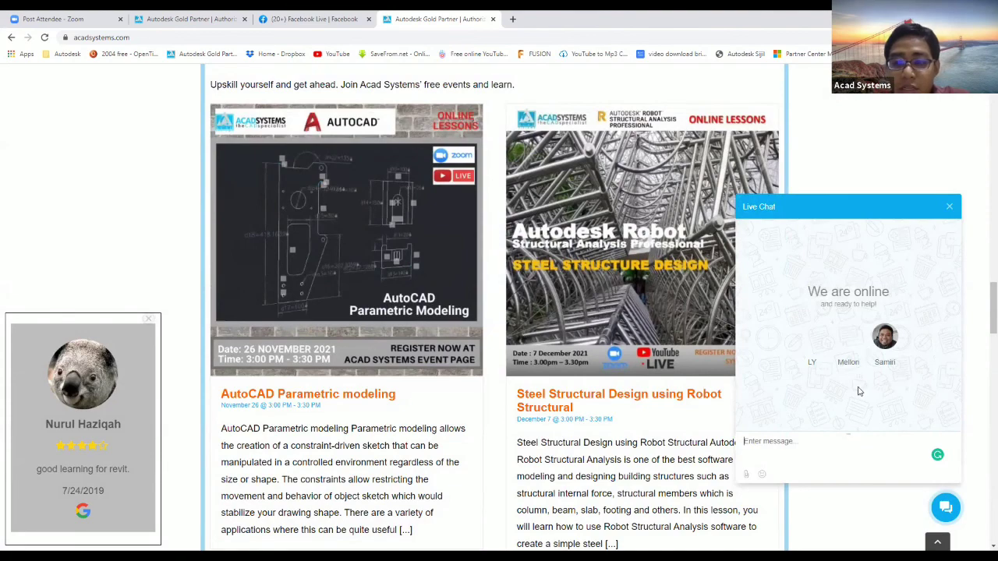
pyautogui.click(950, 212)
pyautogui.scroll(7, 833, 233)
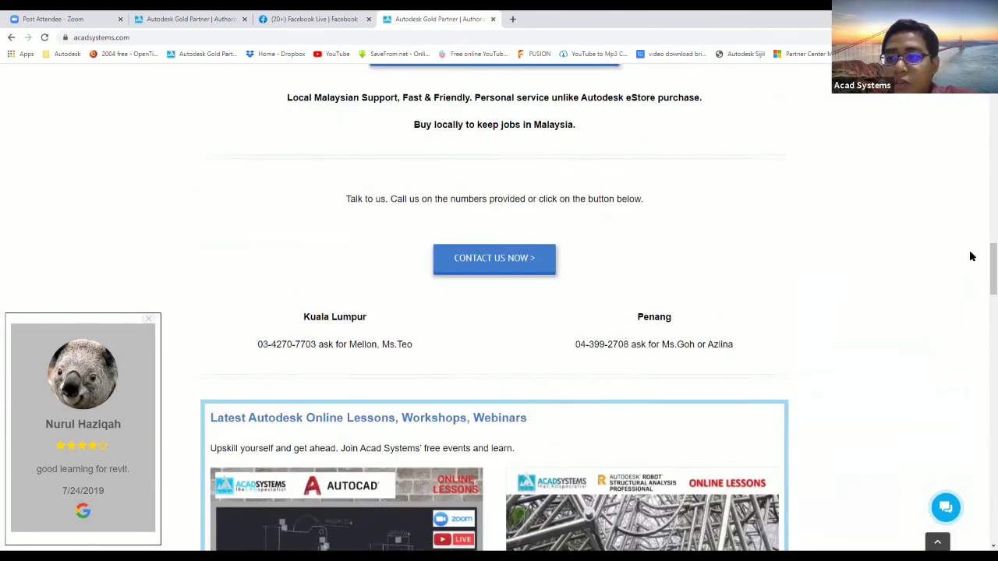
pyautogui.scroll(15, 983, 250)
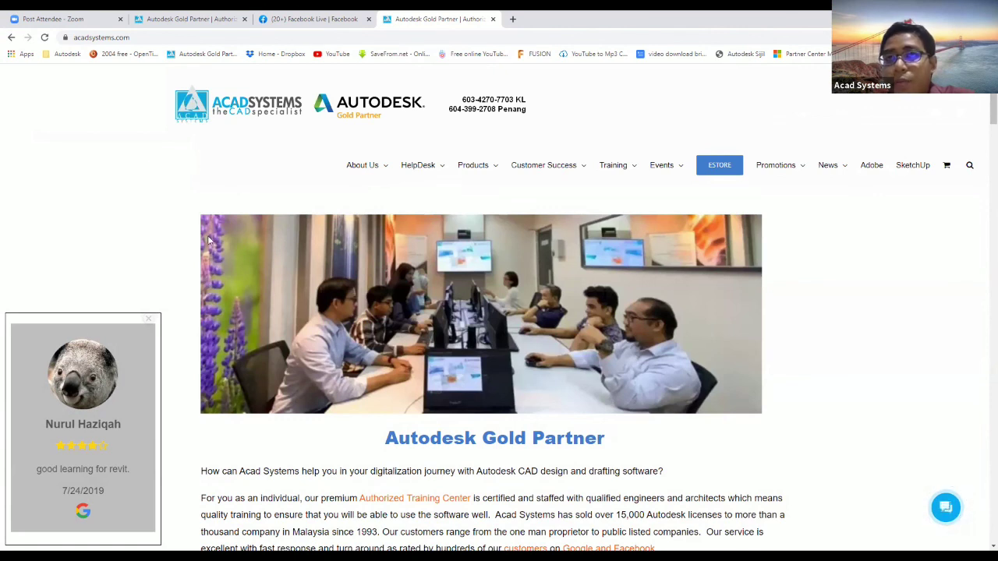
# - Open the Acad Systems New Helpdesk page and continue as a guest to reach the new ticket form
pyautogui.moveTo(420, 188)
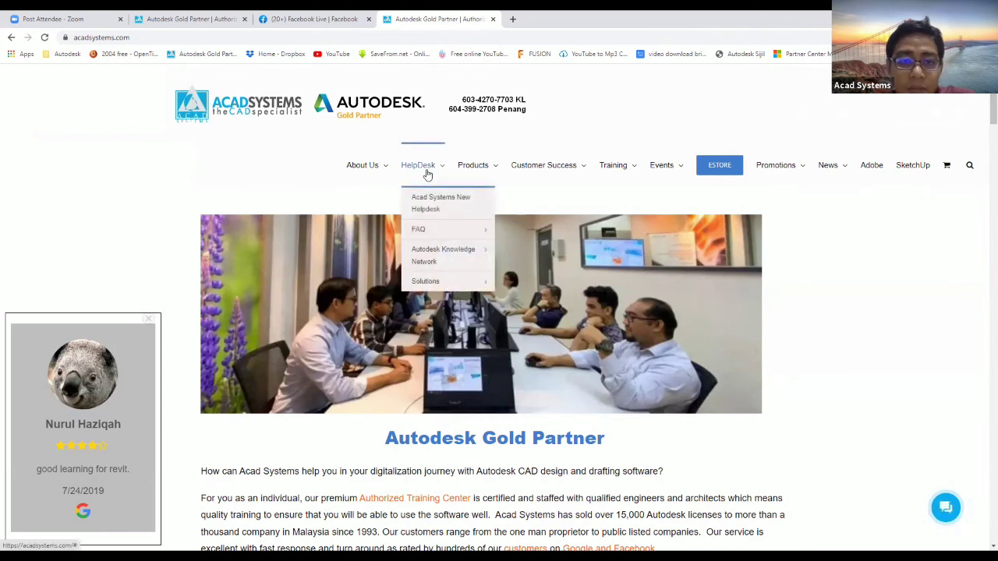
pyautogui.click(440, 212)
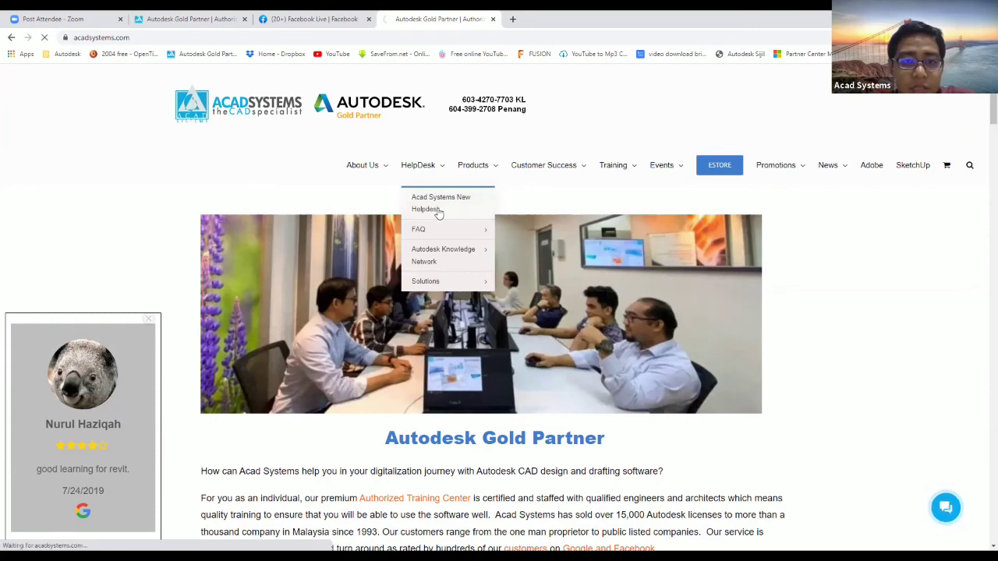
pyautogui.scroll(-3, 436, 209)
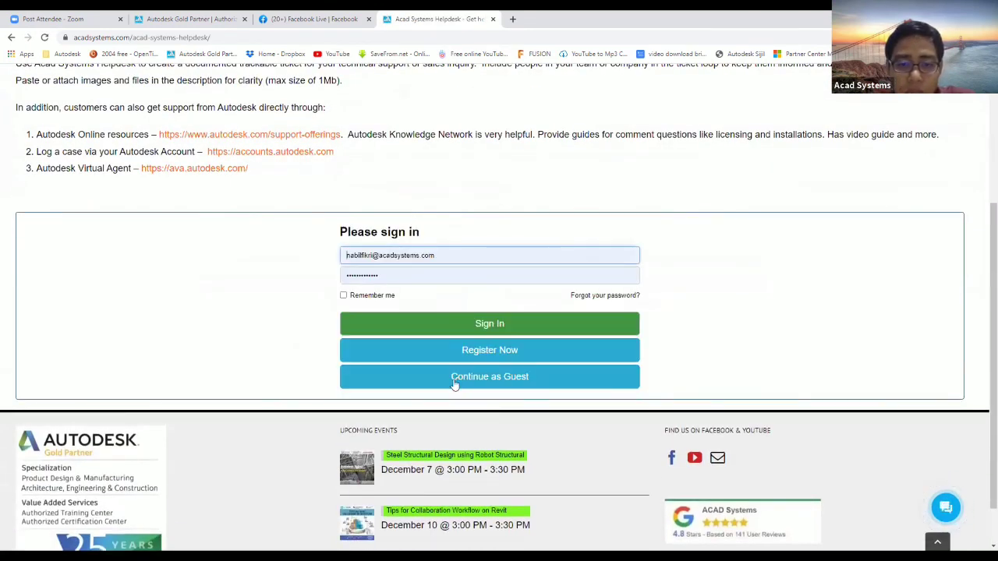
pyautogui.click(498, 383)
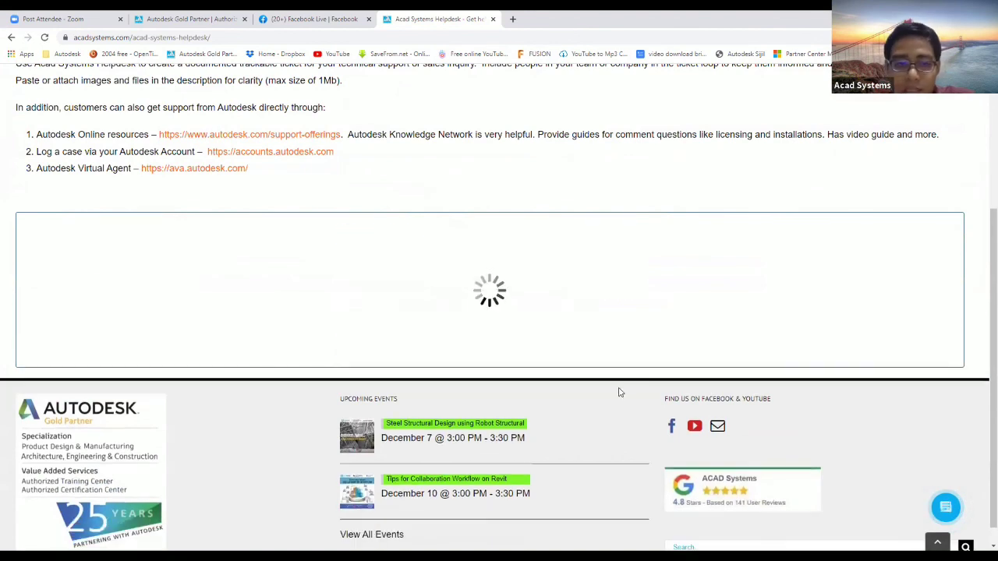
# - Examine the new ticket form's fields from name to priority without filling them in, and return to the website's home page
pyautogui.scroll(-1, 499, 281)
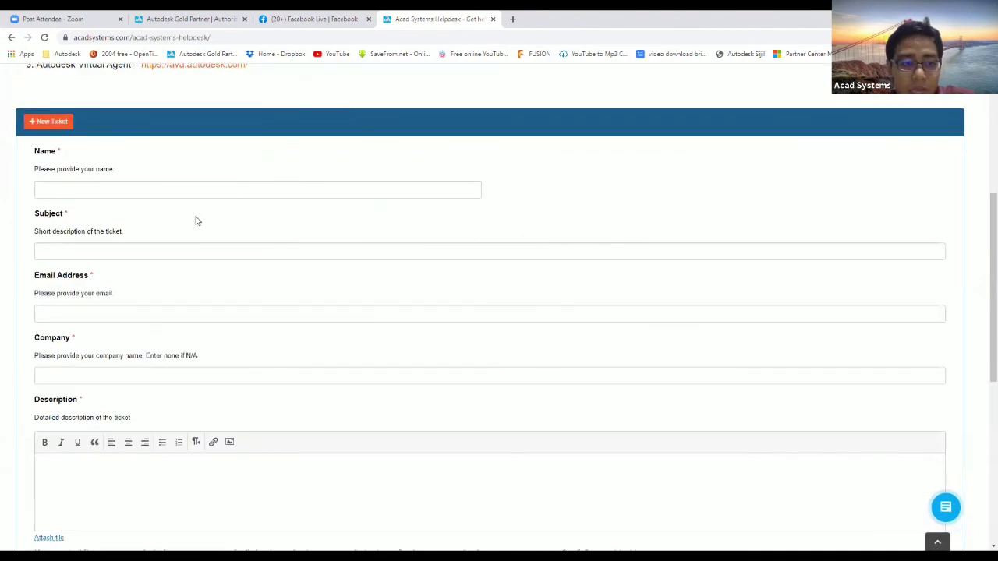
pyautogui.scroll(-1, 234, 378)
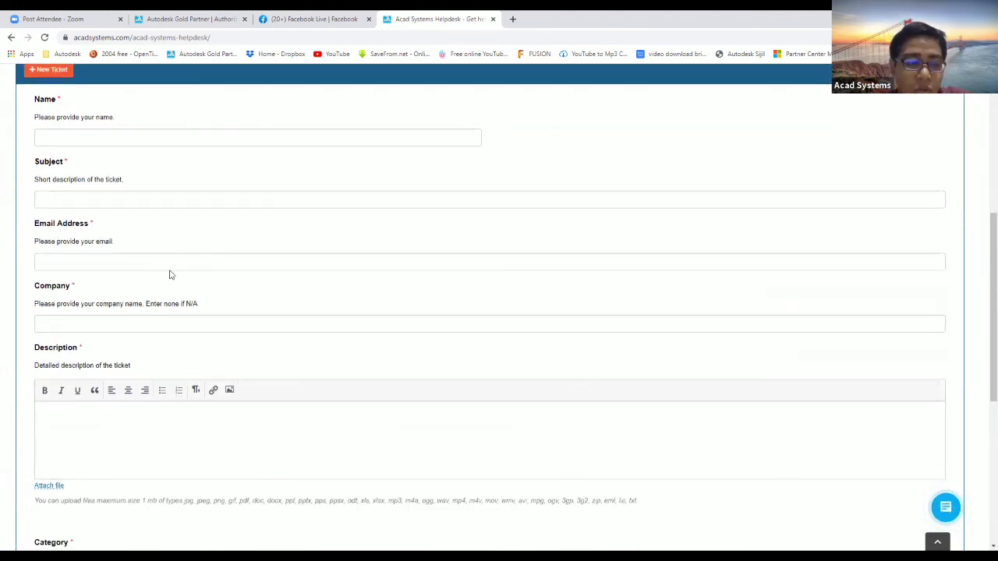
pyautogui.click(78, 200)
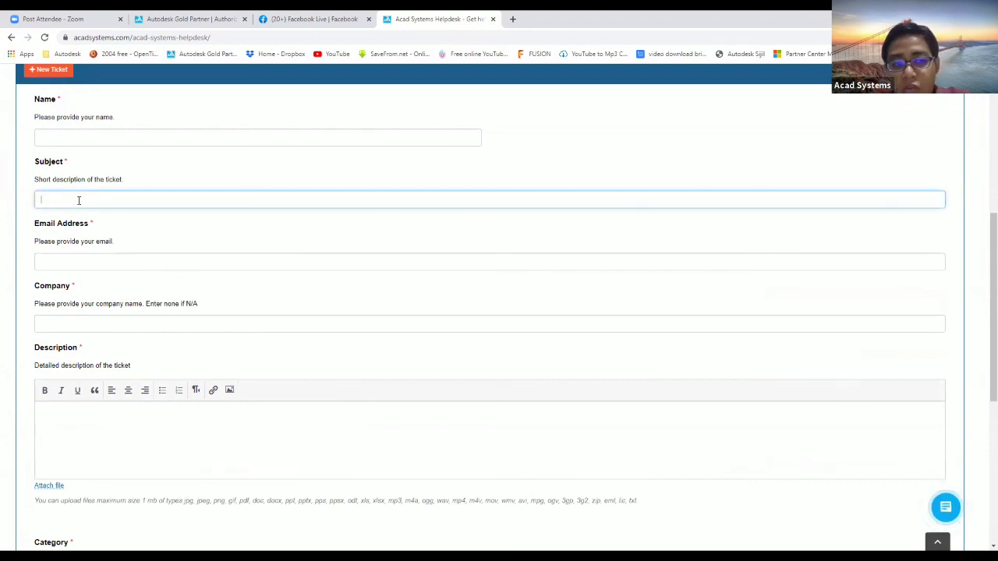
pyautogui.click(56, 146)
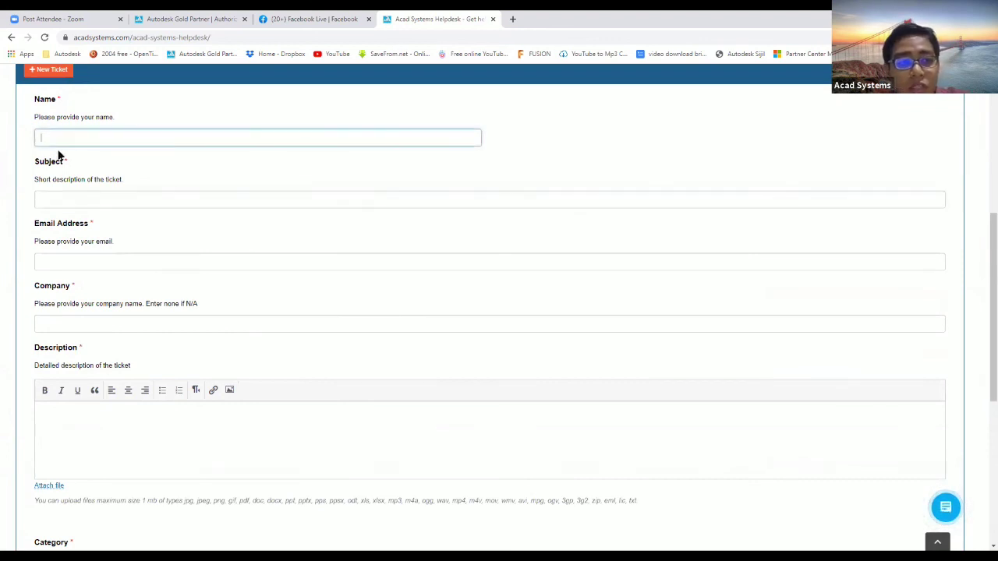
pyautogui.scroll(-1, 115, 411)
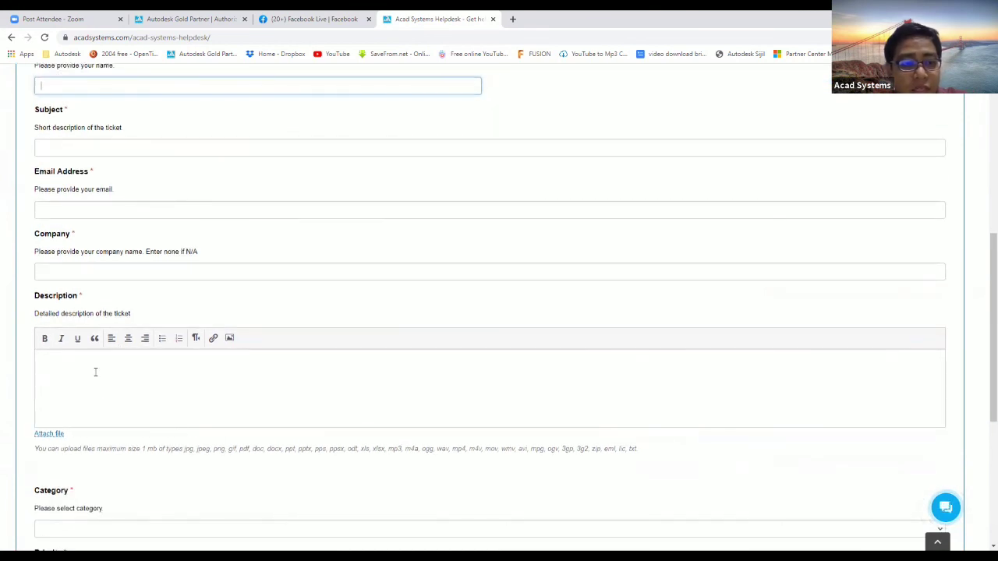
pyautogui.scroll(-1, 93, 400)
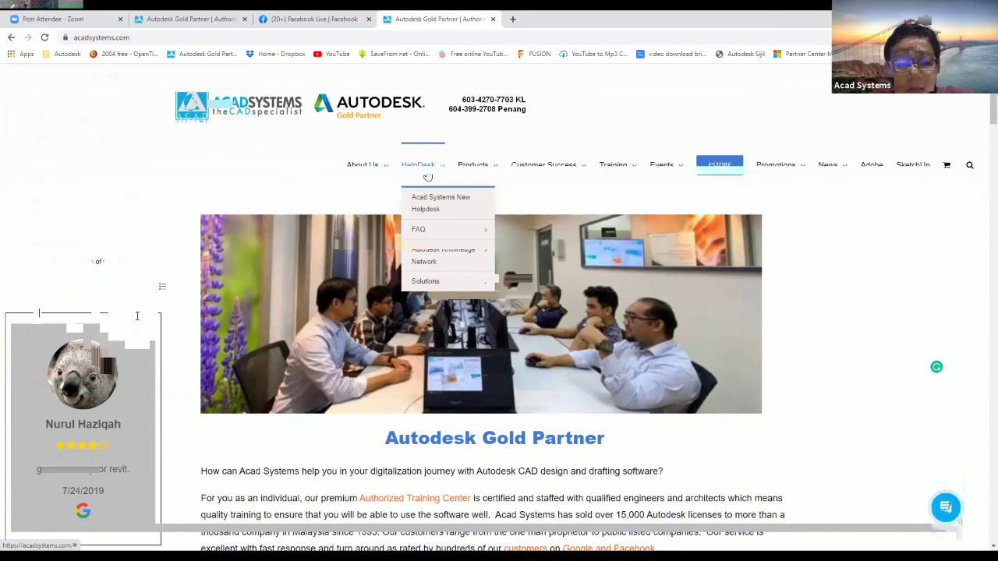
pyautogui.scroll(-1, 274, 306)
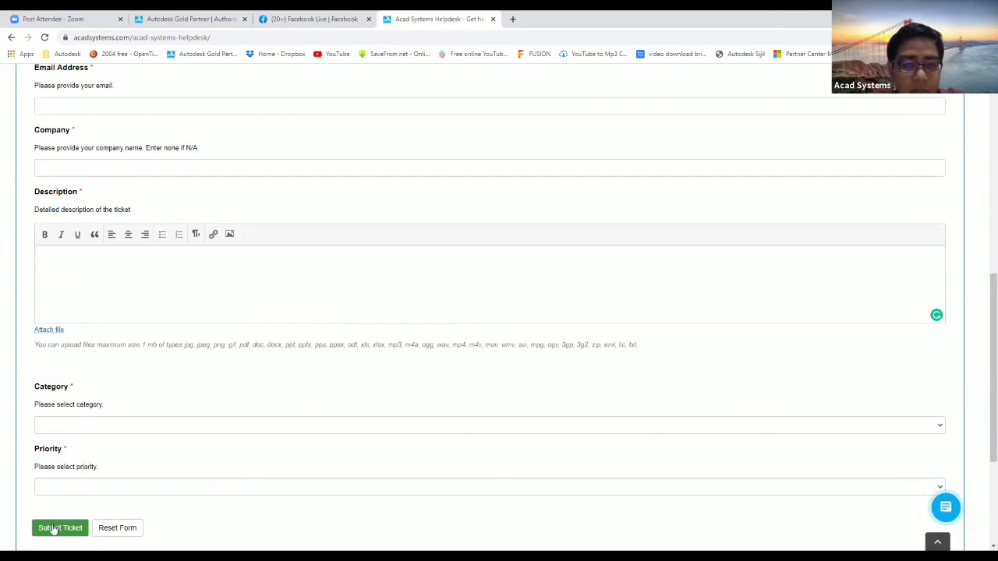
pyautogui.scroll(7, 307, 195)
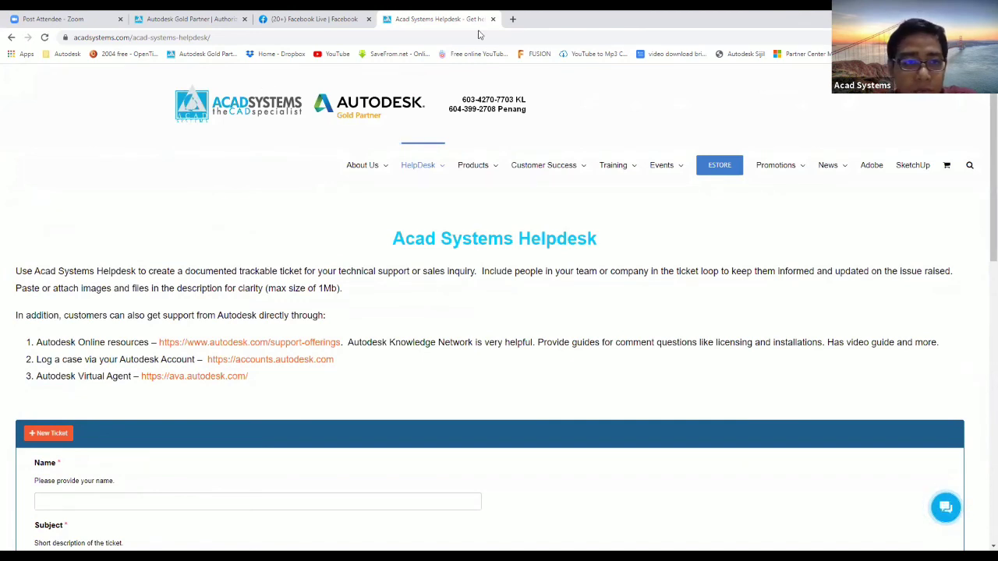
pyautogui.click(267, 117)
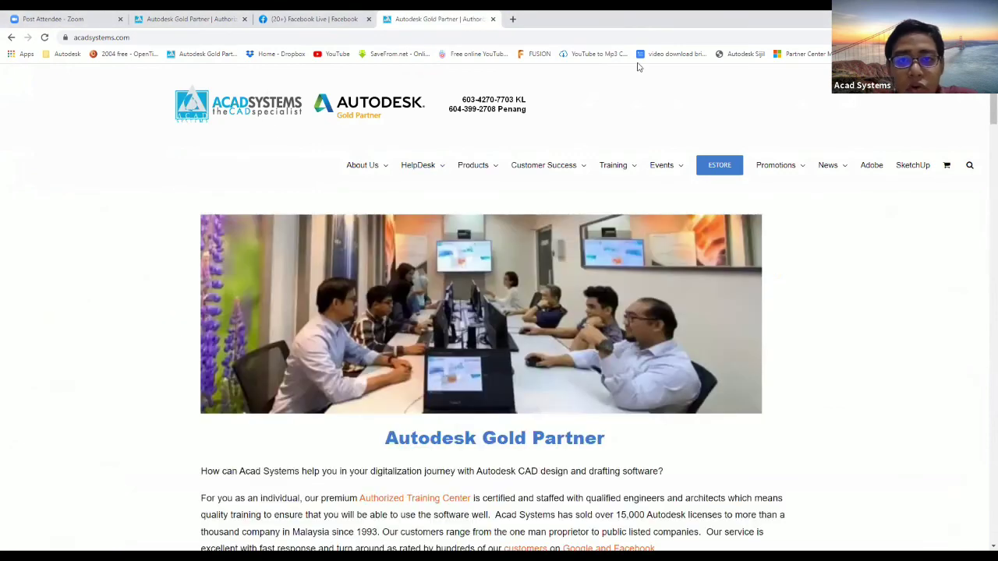